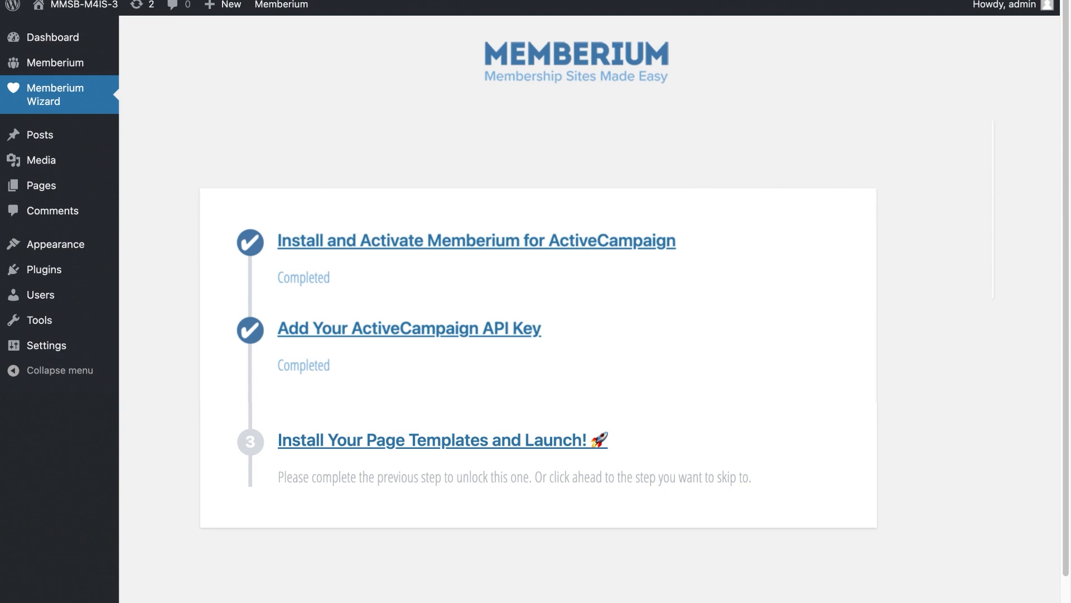
- Start installing the page templates and choose Elementor as the page builder
click(366, 448)
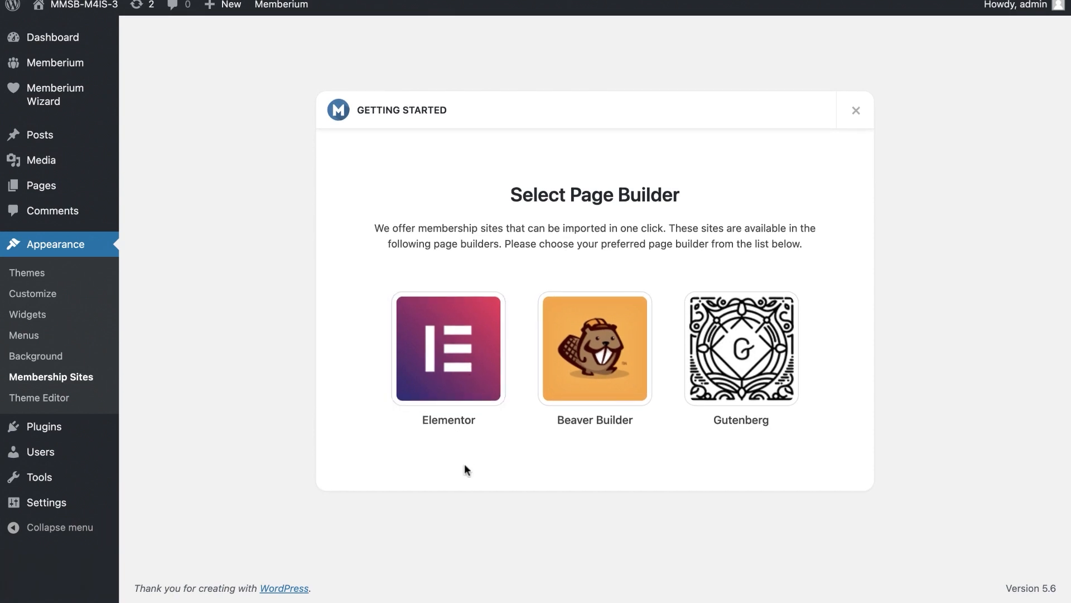
click(447, 335)
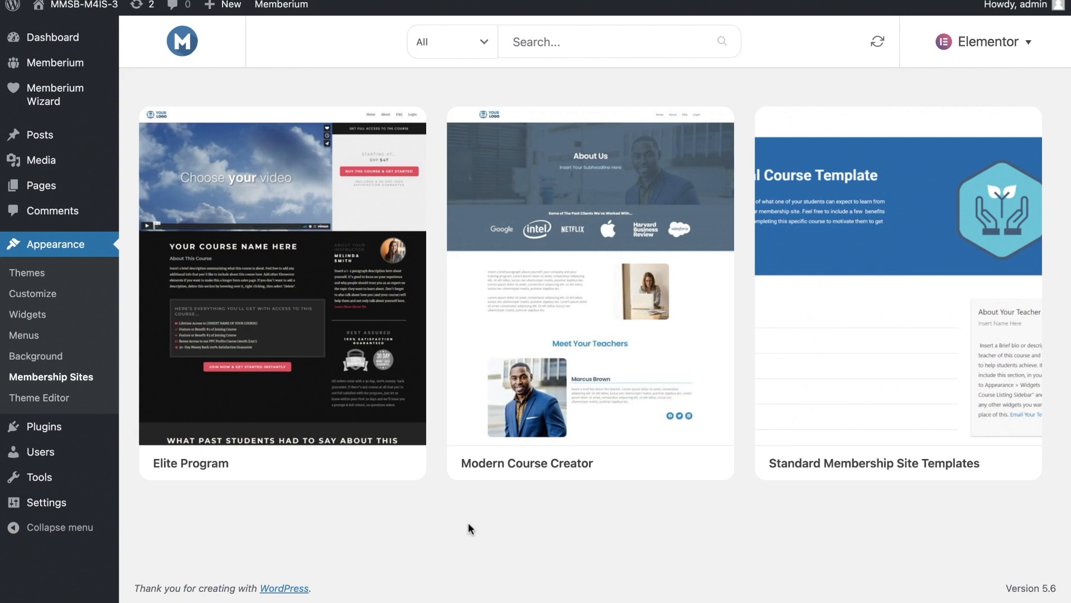
- Preview the About page and the Audio Course Template of the Elite Program site, and return to the site list
click(303, 340)
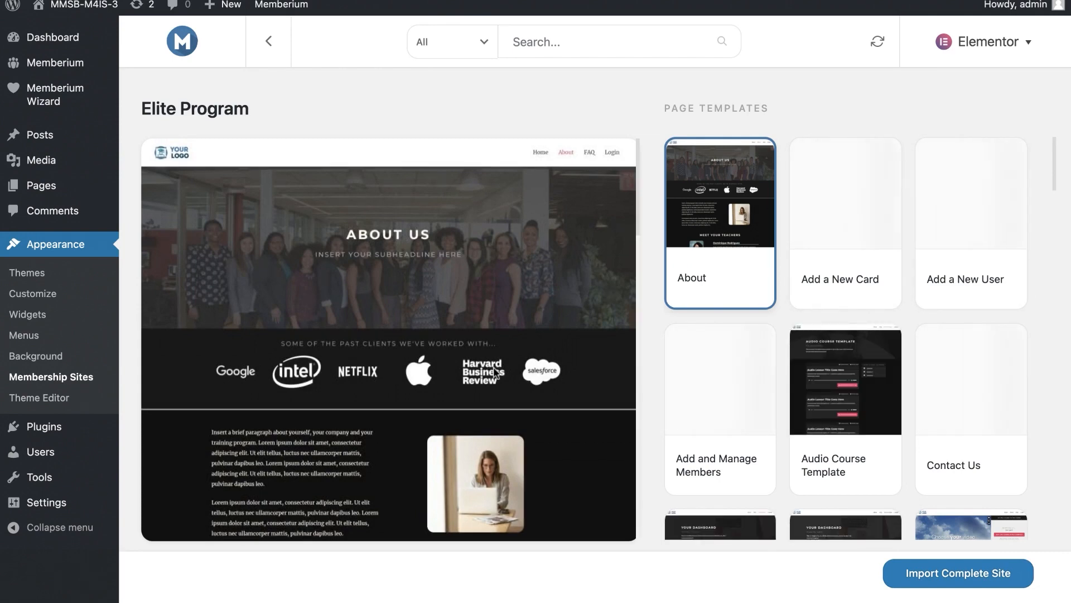
scroll(494, 373, down, 10)
scroll(496, 372, up, 4)
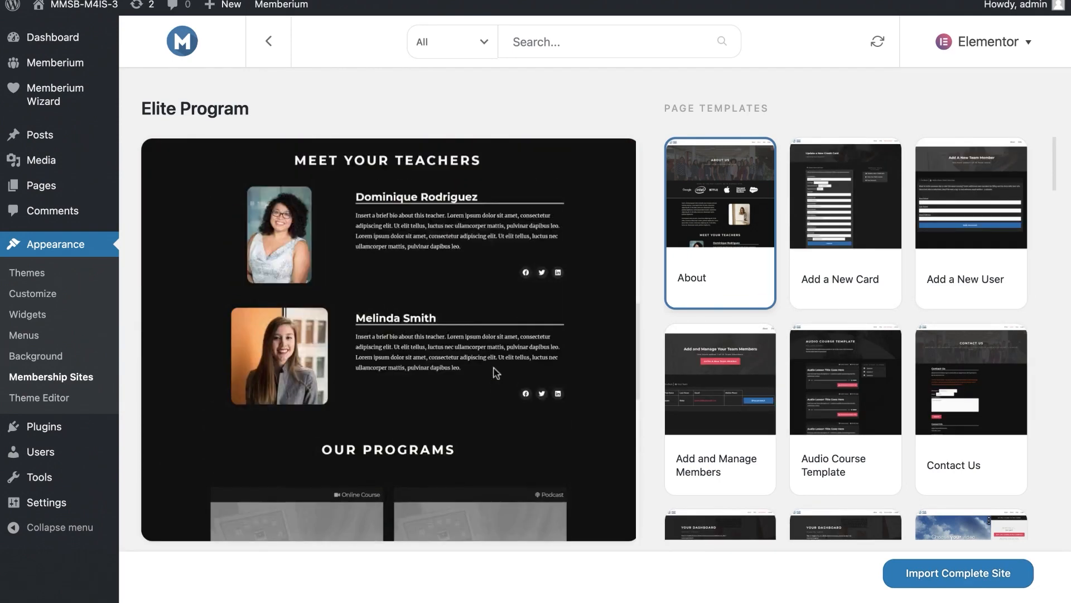
click(836, 390)
scroll(481, 335, down, 4)
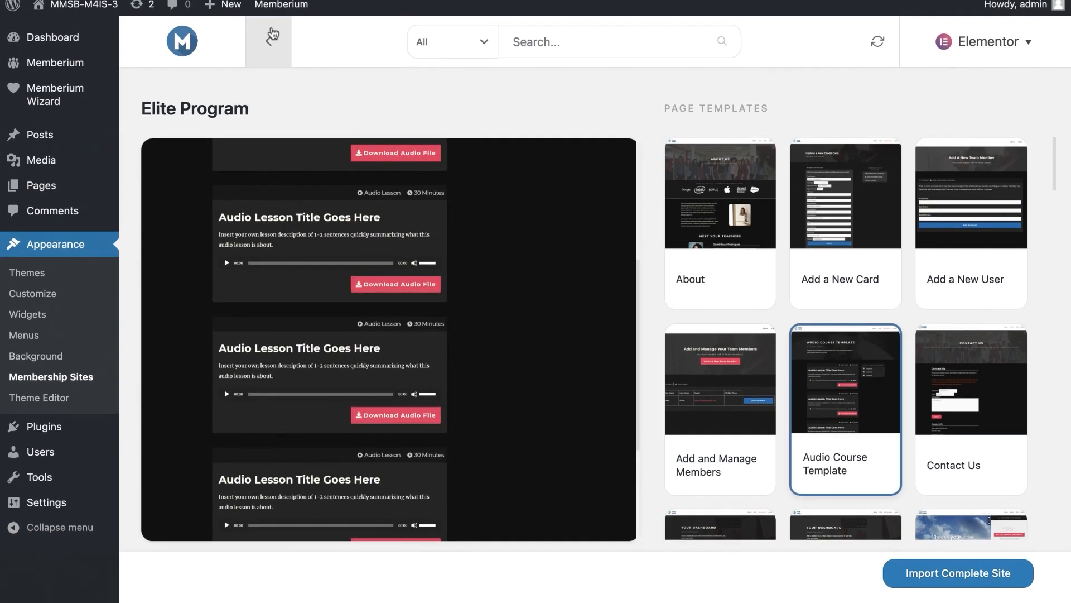
click(272, 35)
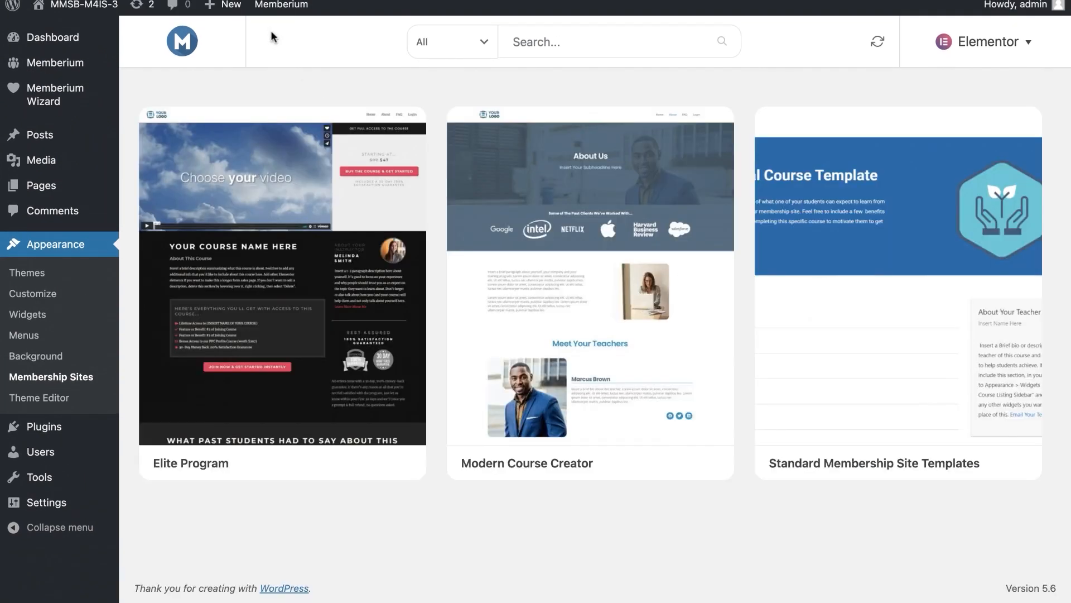
- Preview the Login page of the Modern Course Creator site and import the complete site with its theme, widgets and content
click(567, 259)
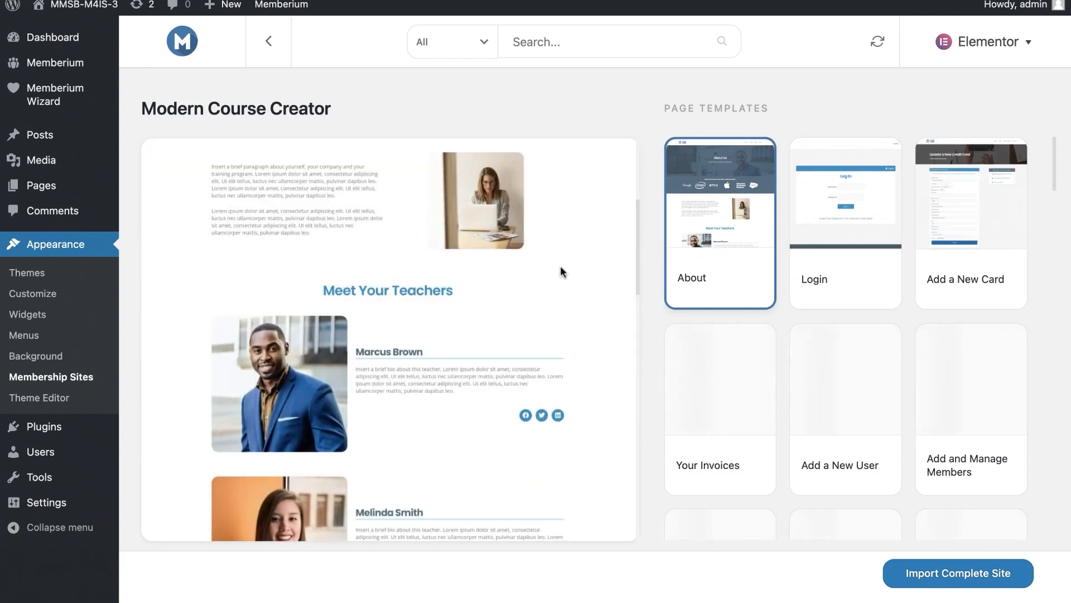
click(845, 216)
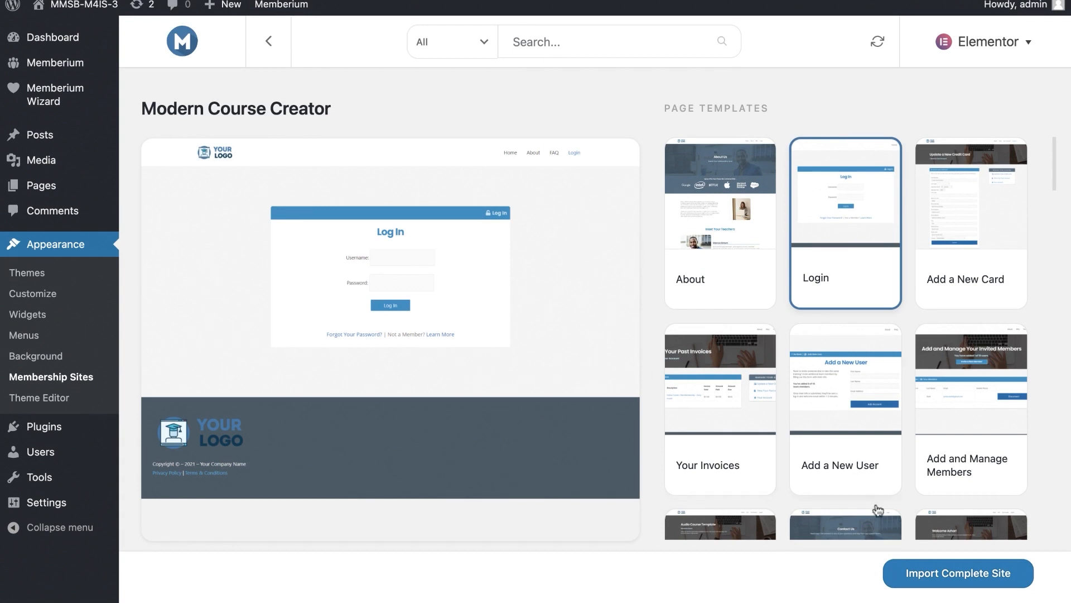
click(924, 576)
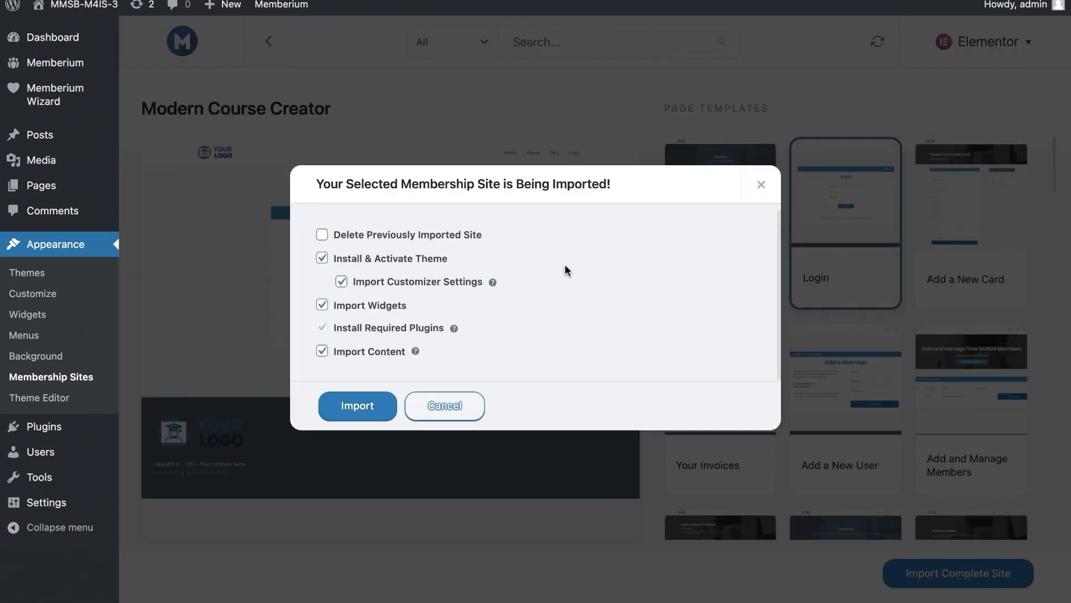
click(341, 282)
click(367, 413)
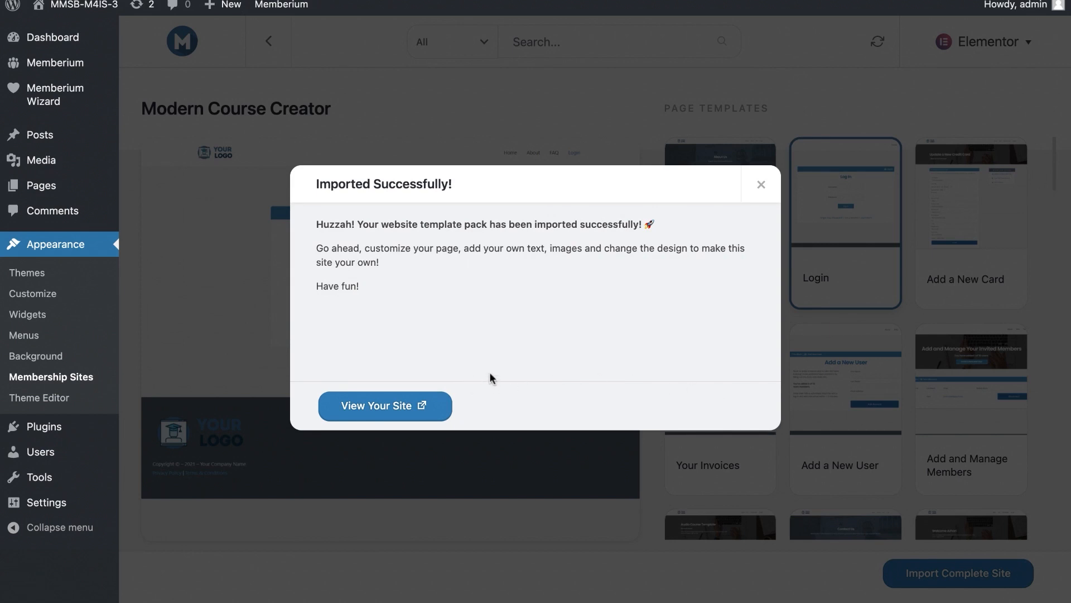
- Open the imported site and look through its list of pages in the admin area
click(419, 412)
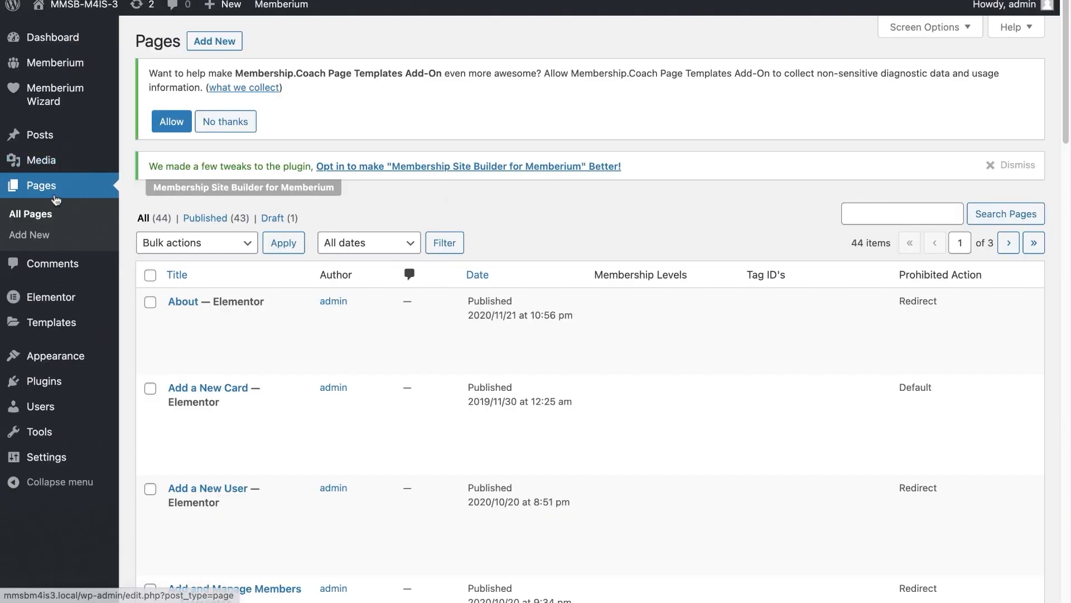
scroll(340, 273, down, 12)
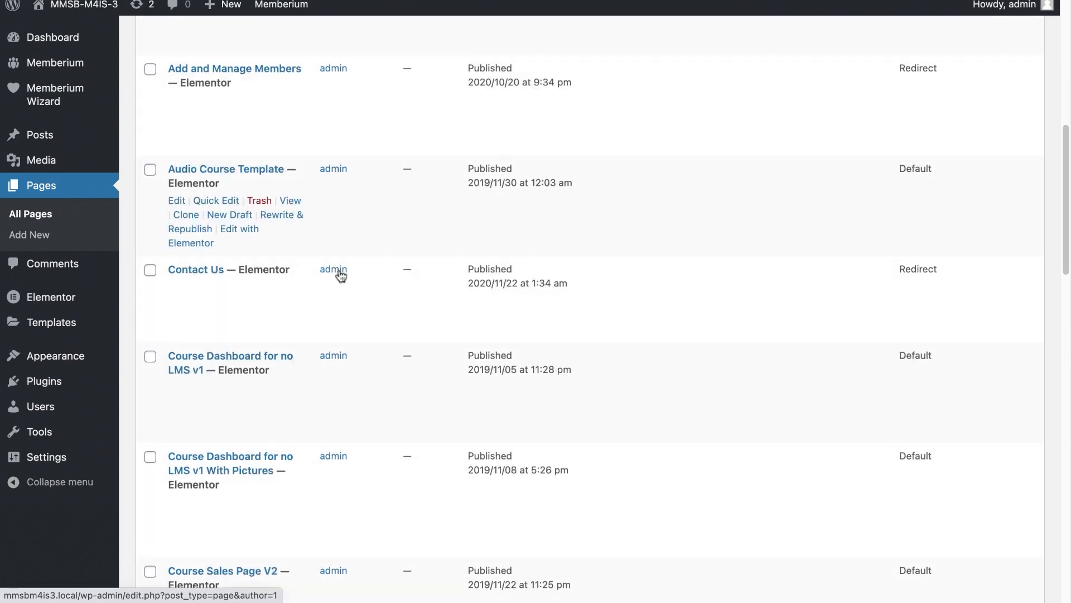
scroll(340, 270, up, 15)
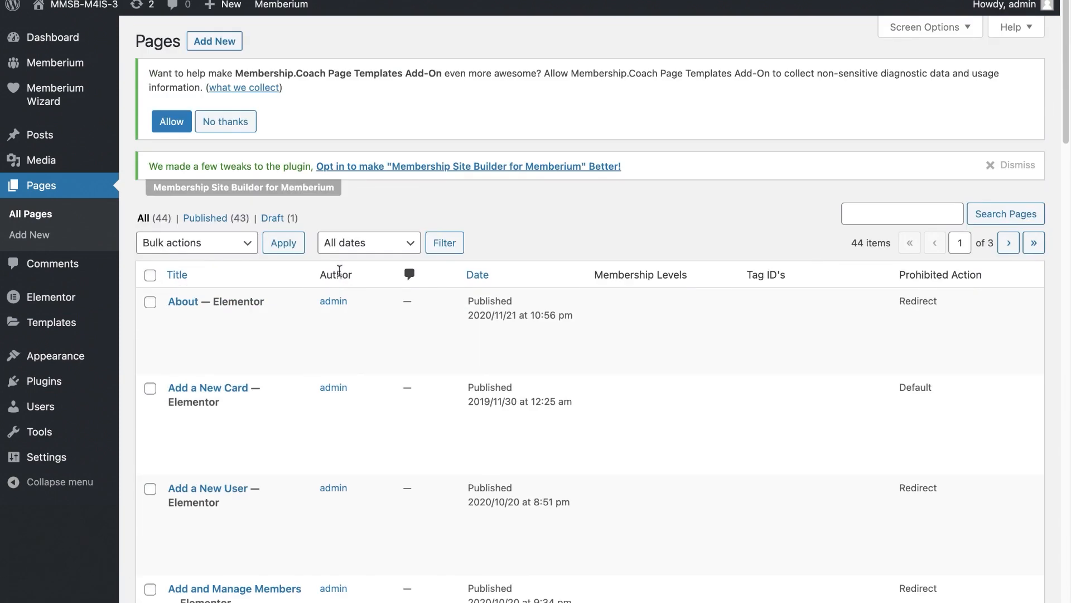
- Open the theme Customizer in a new browser tab and switch to it
mouse_move(98, 7)
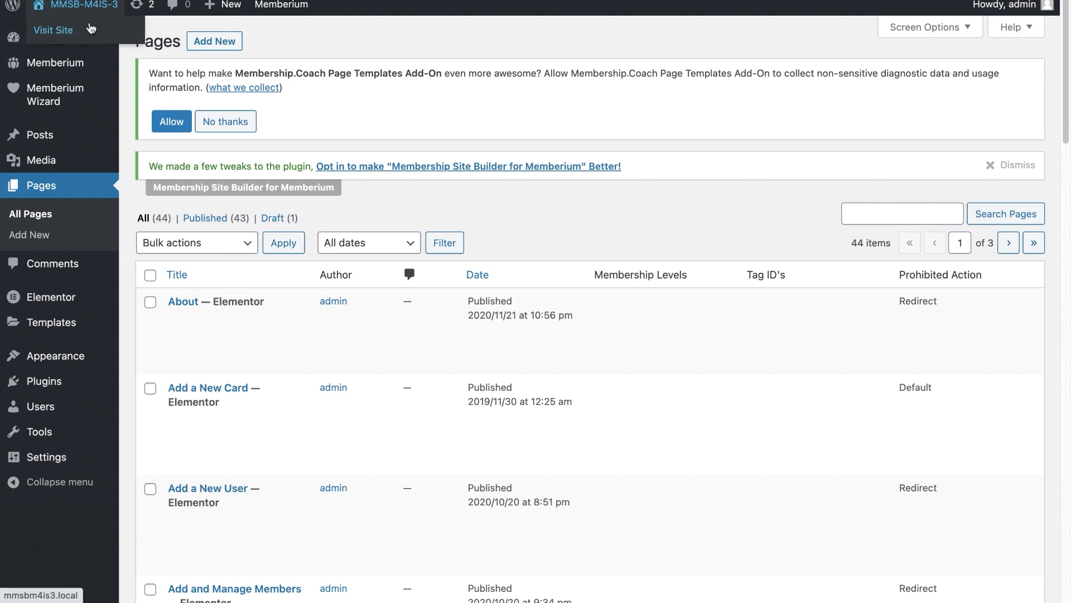
mouse_move(72, 362)
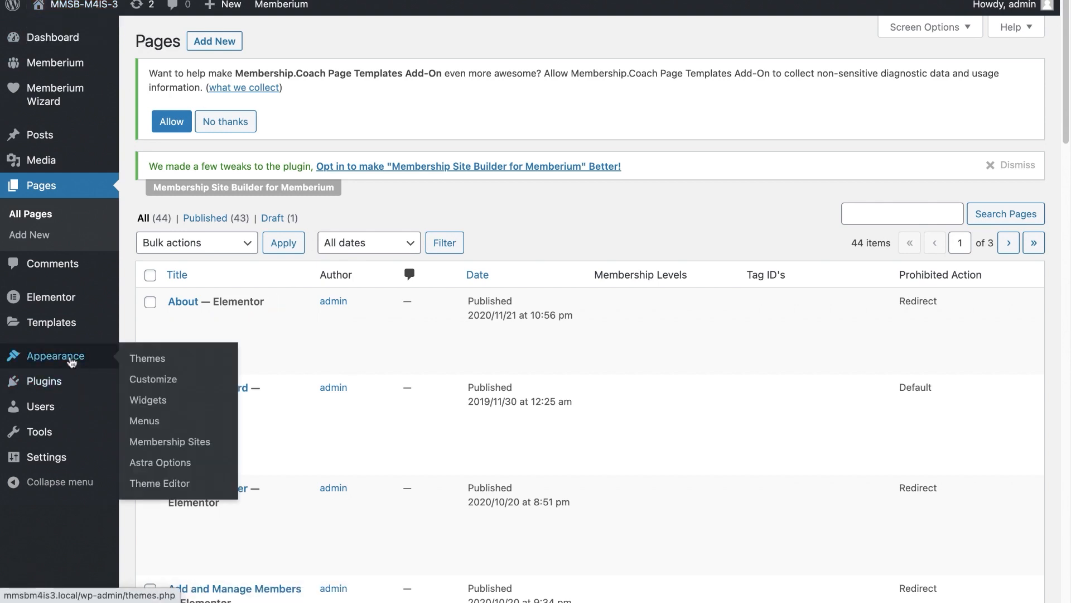
right_click(161, 379)
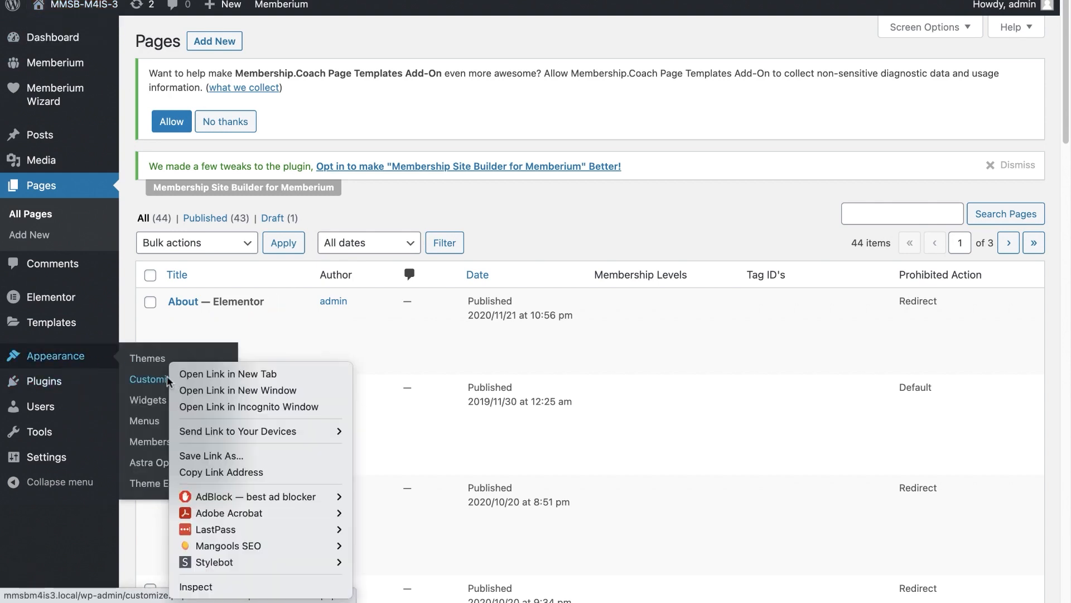
click(184, 378)
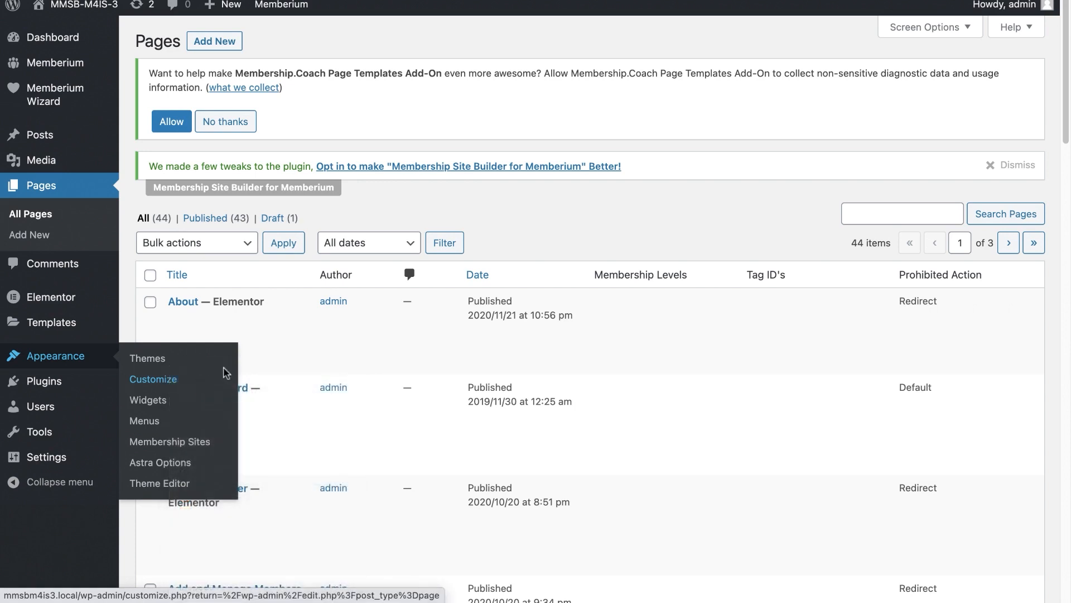
key(ctrl+Tab)
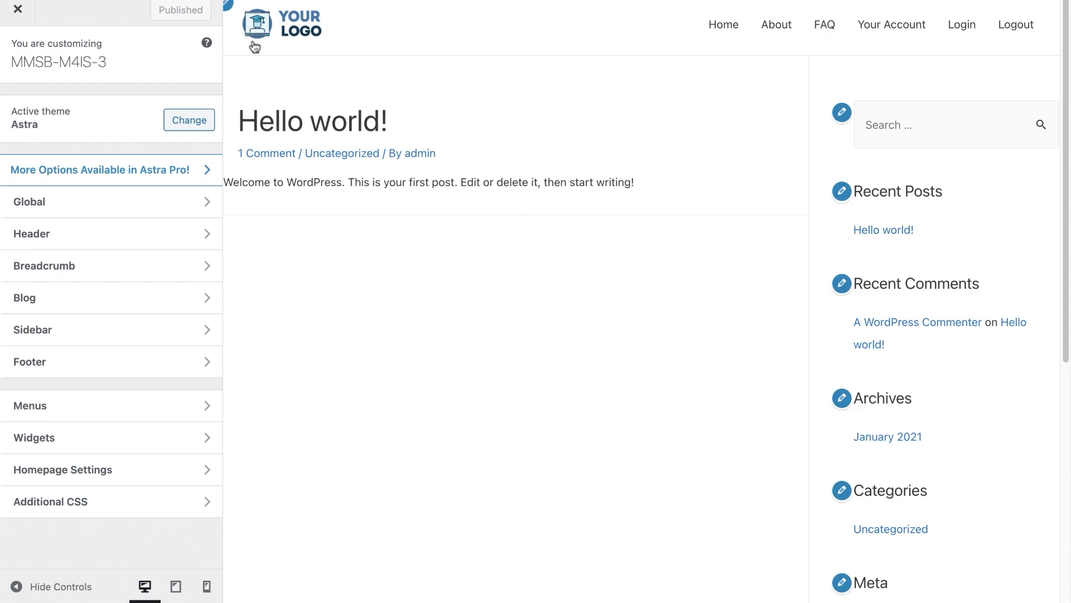
- Replace the header logo with the red Netflix image from the media library, cropping it to the suggested area
click(229, 8)
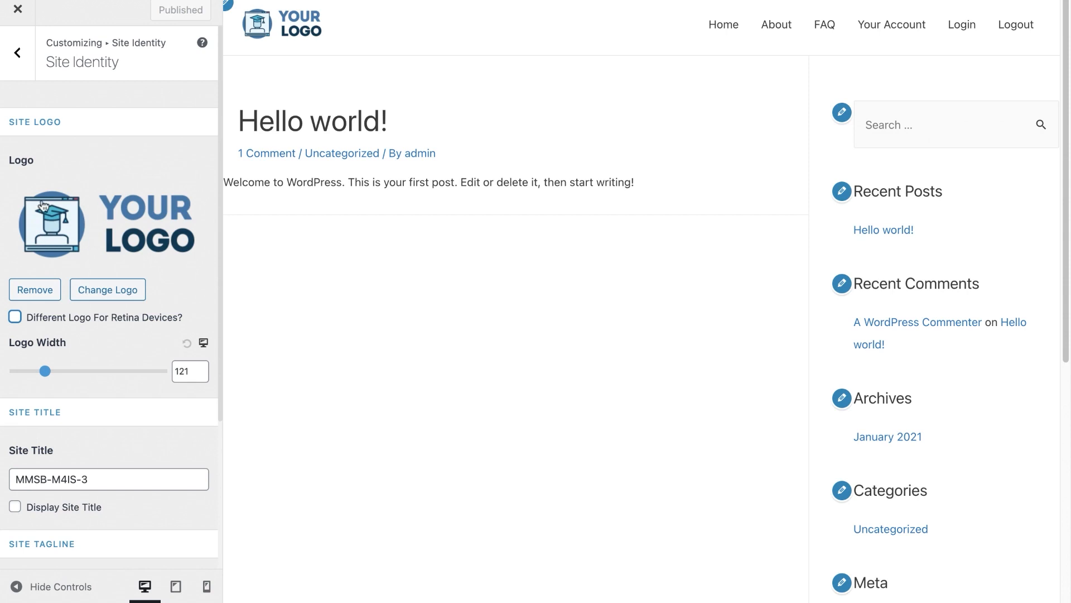
click(106, 290)
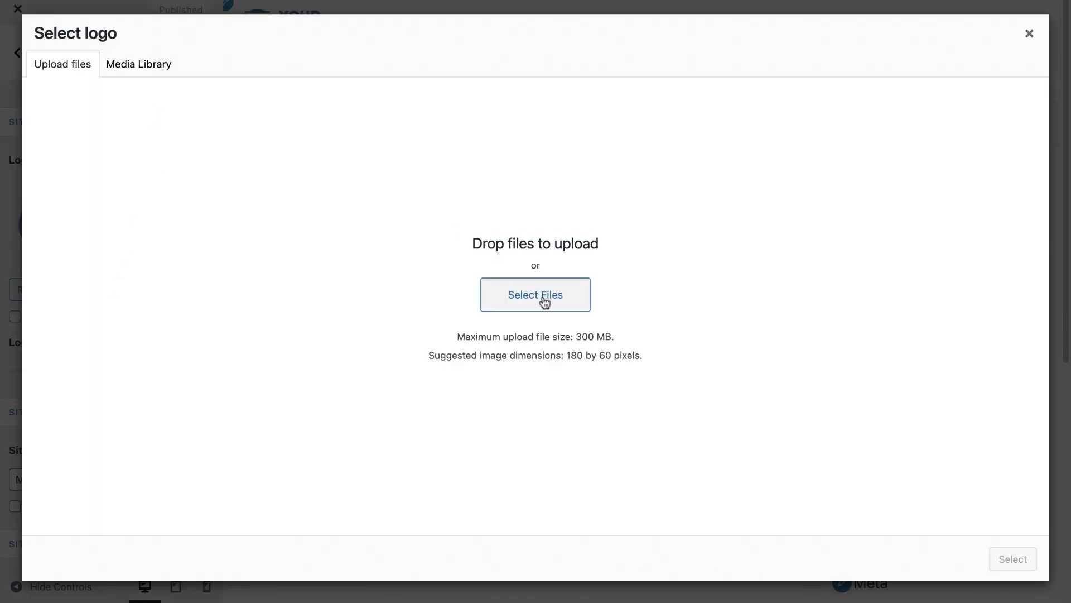
click(132, 64)
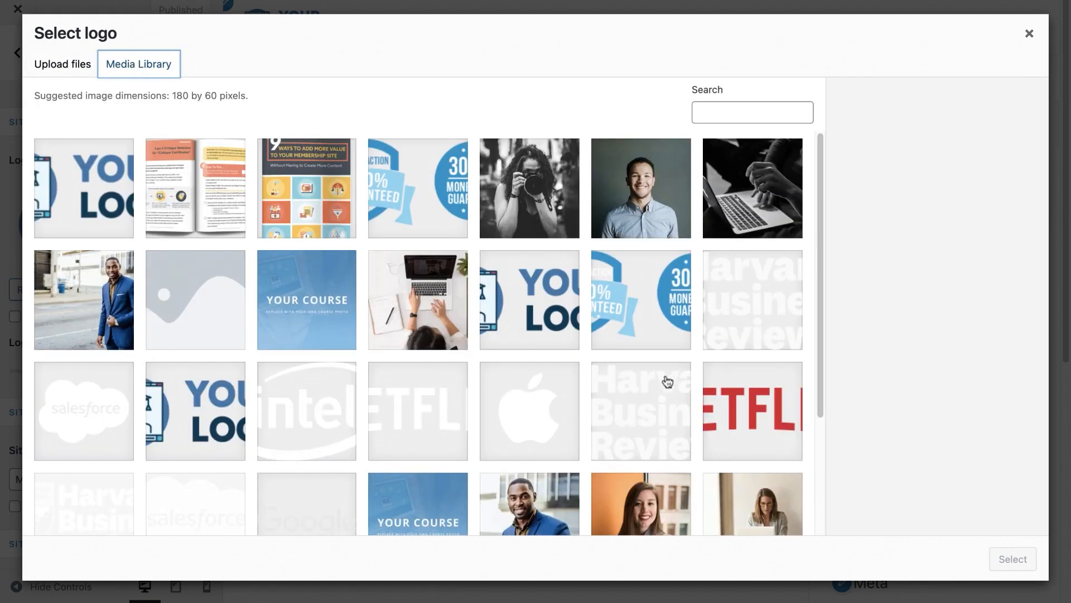
click(745, 393)
click(1021, 558)
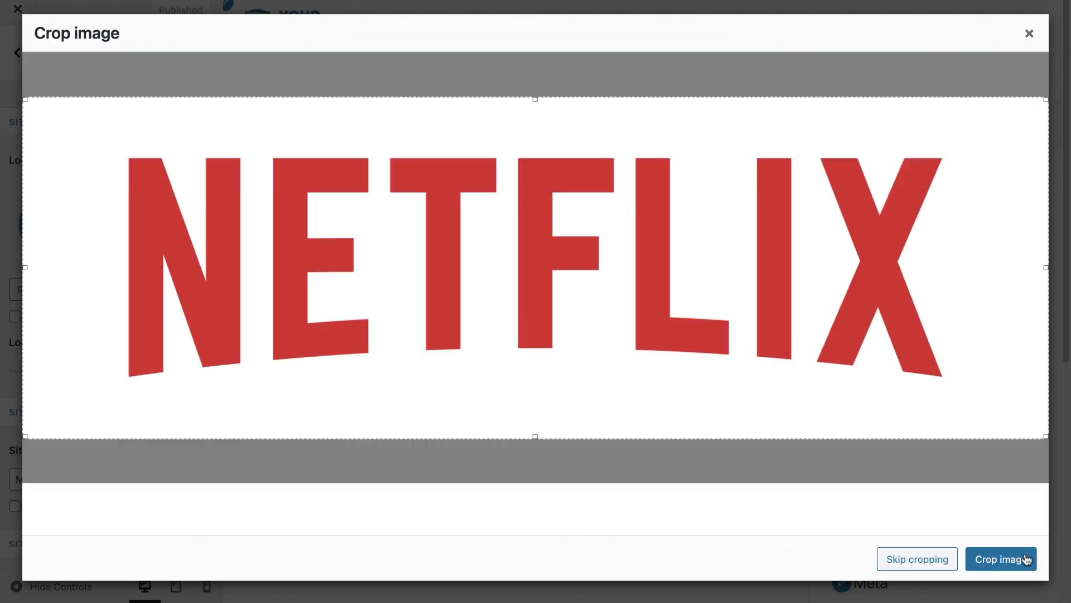
click(1027, 559)
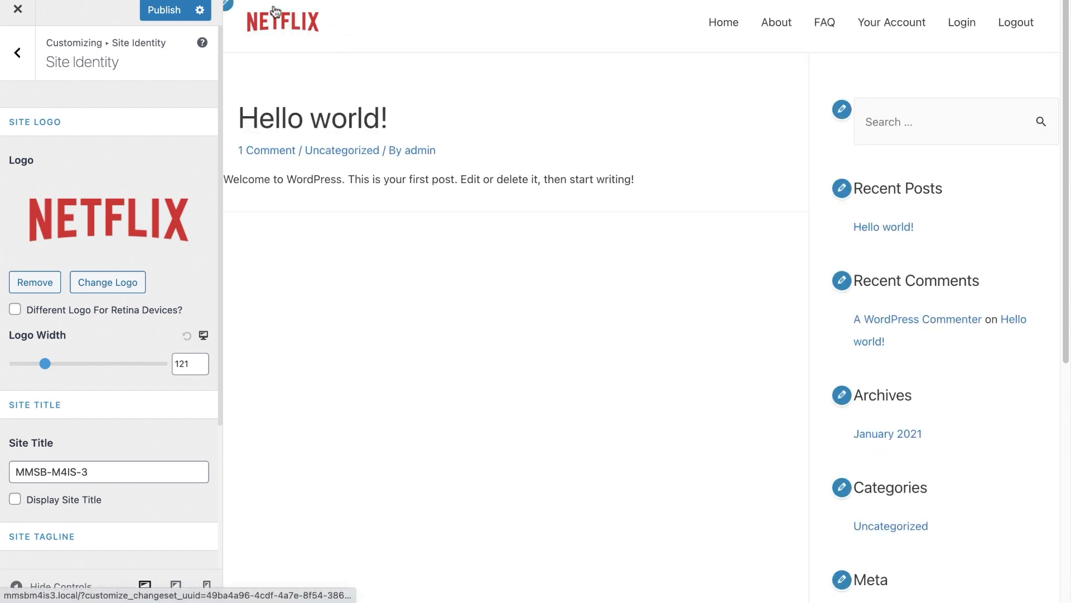
- Remove the site logo, set the site title to "Your Course" and display the title in the header
click(47, 281)
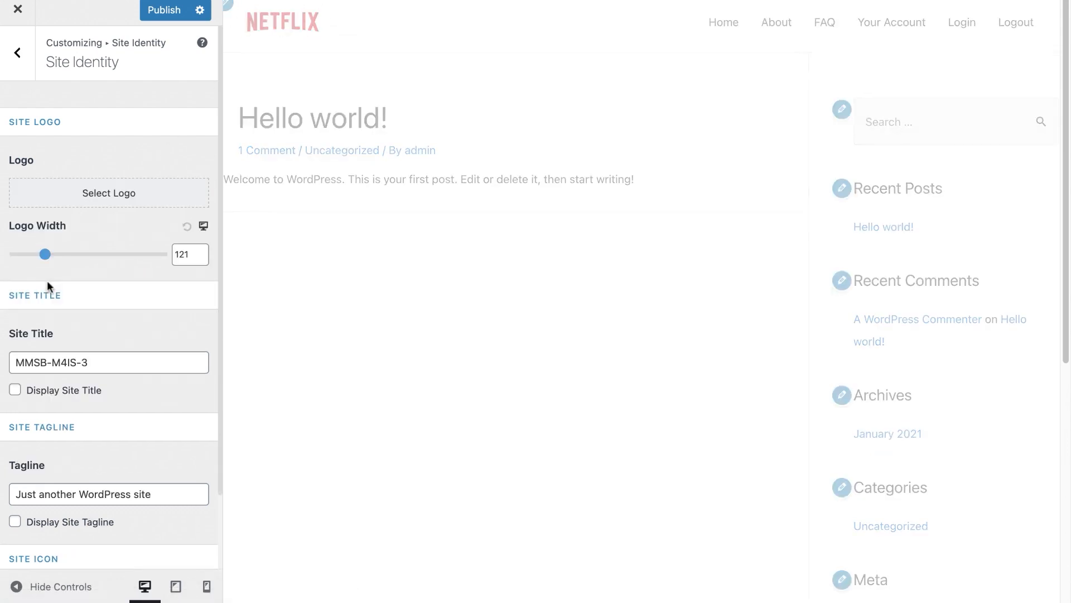
scroll(56, 286, down, 1)
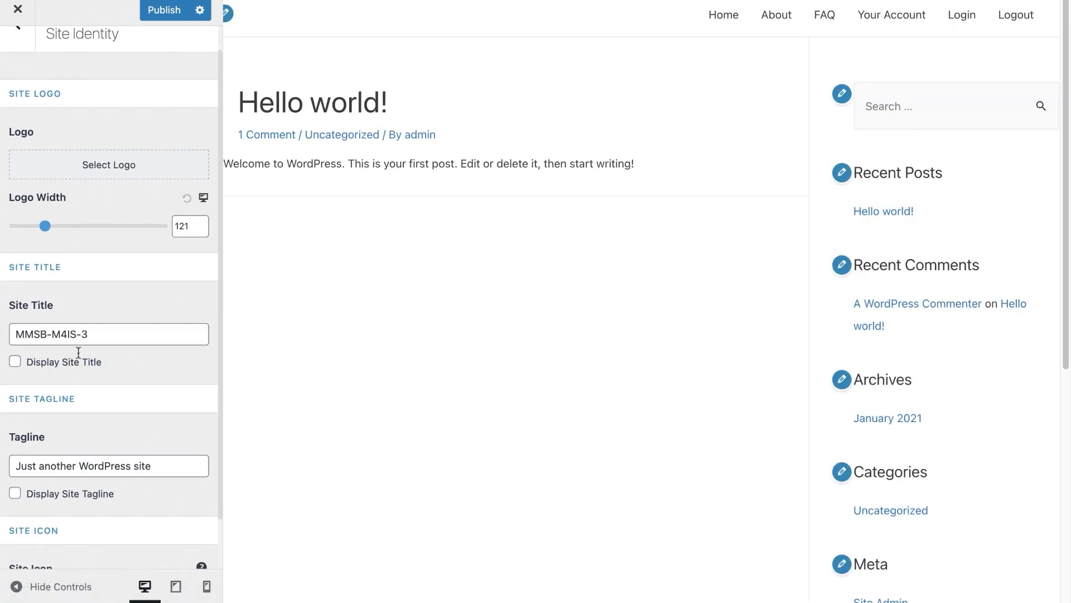
drag(97, 334, 2, 337)
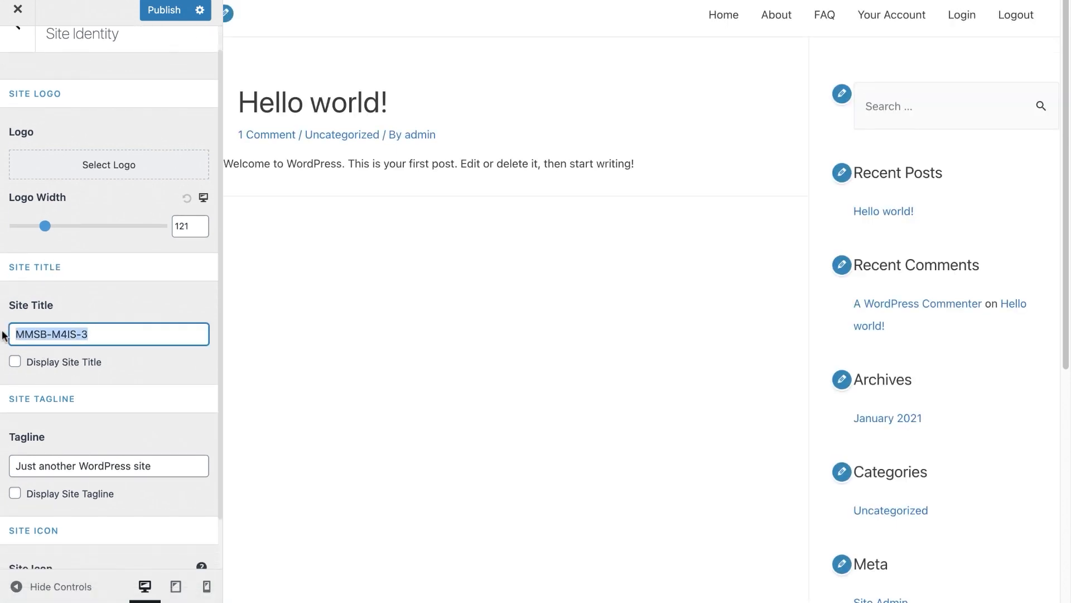
text(Your Course)
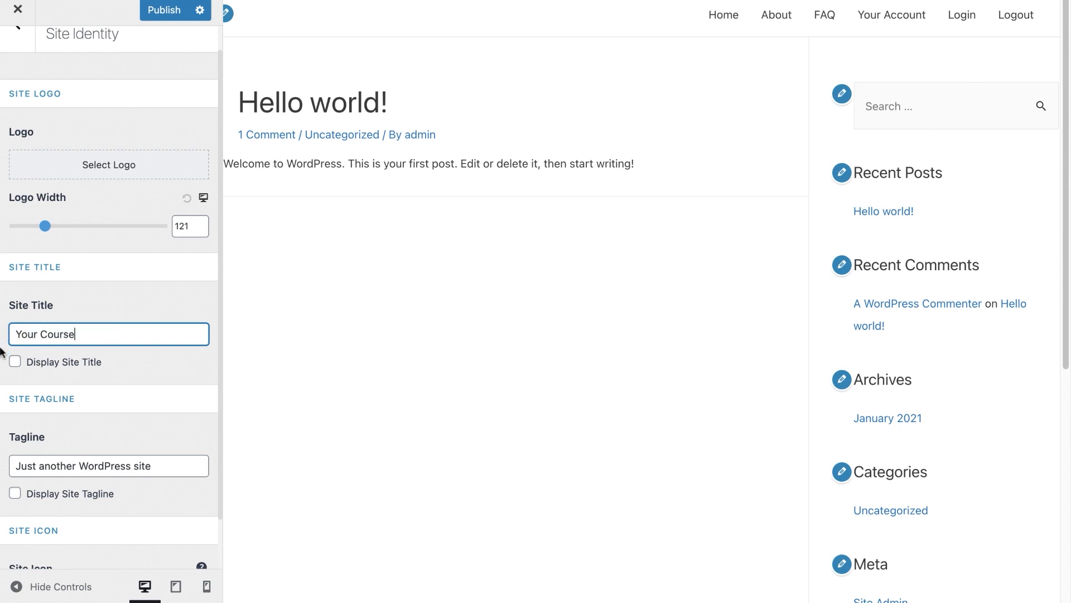
click(23, 362)
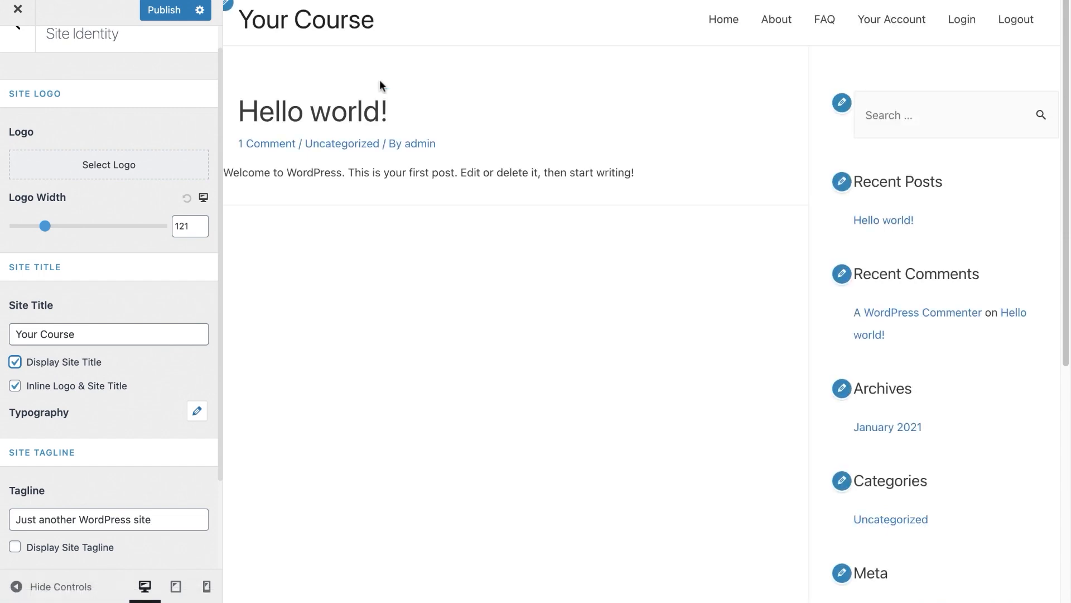
- Set the YOUR LOGO image from the media library as the site logo without cropping it
click(129, 171)
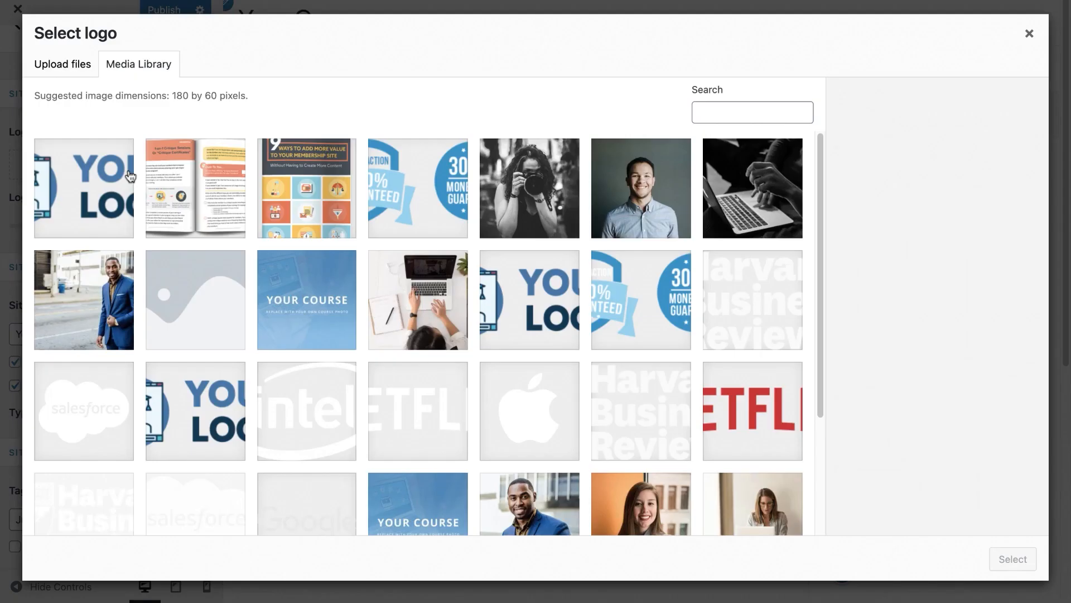
click(84, 192)
click(1011, 558)
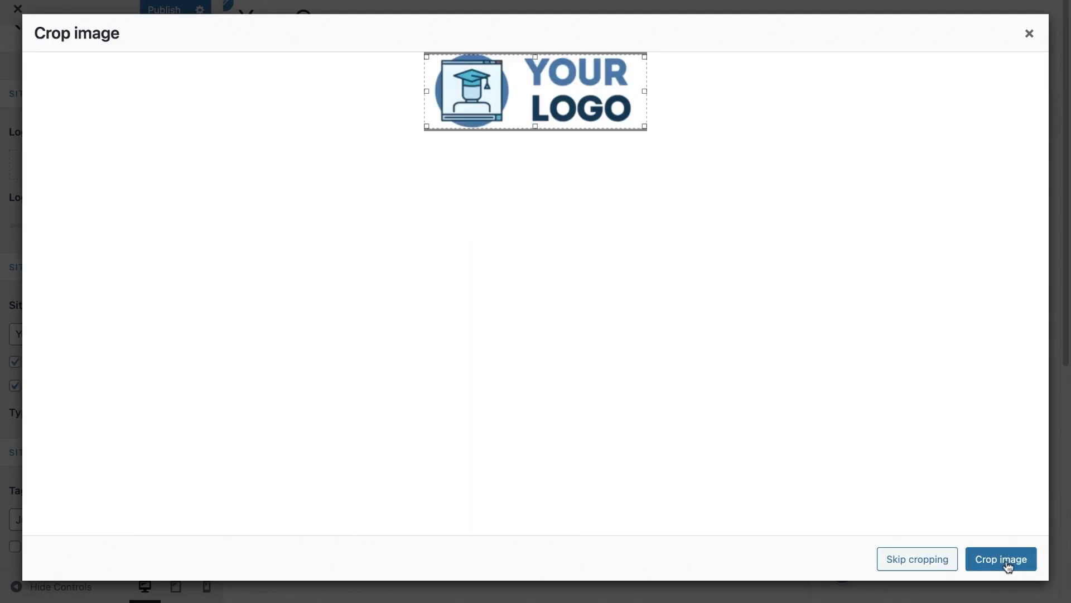
click(916, 559)
- Set the static homepage to the Home page in the Homepage Settings
click(21, 50)
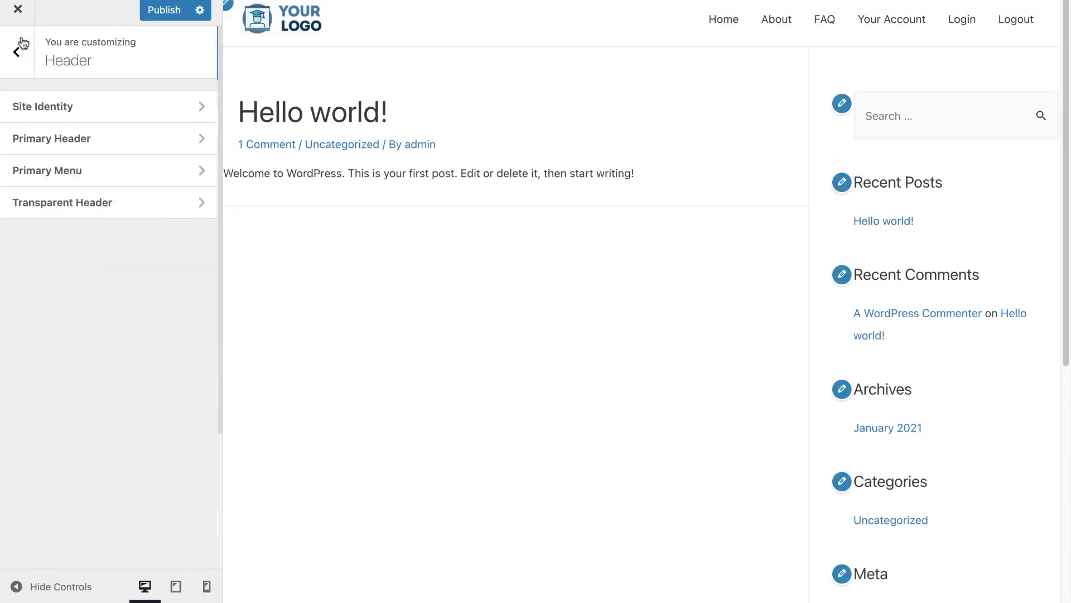
click(22, 50)
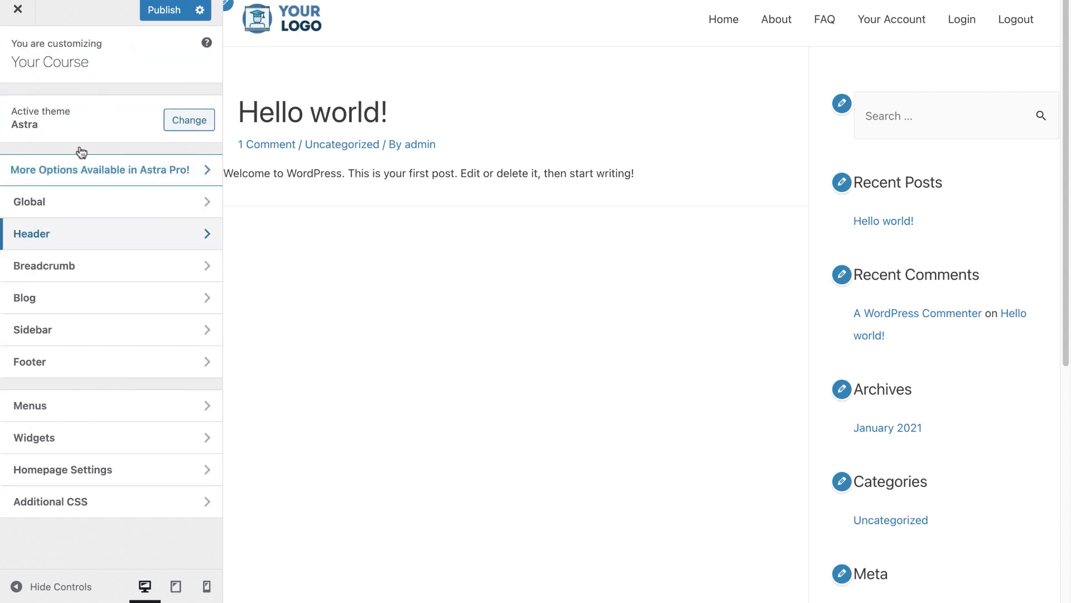
click(115, 470)
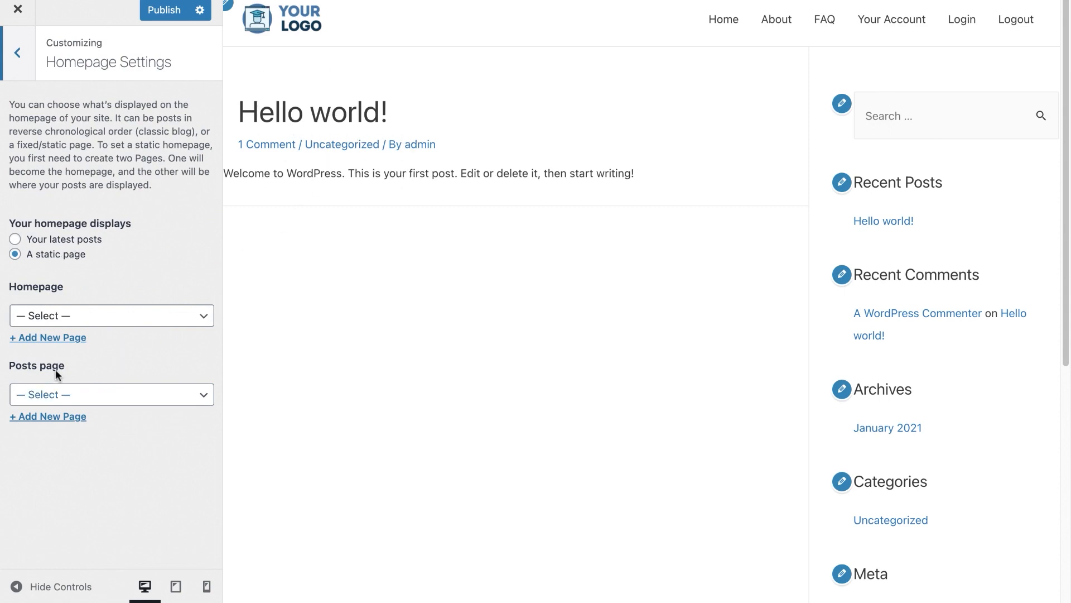
click(107, 315)
scroll(140, 381, down, 5)
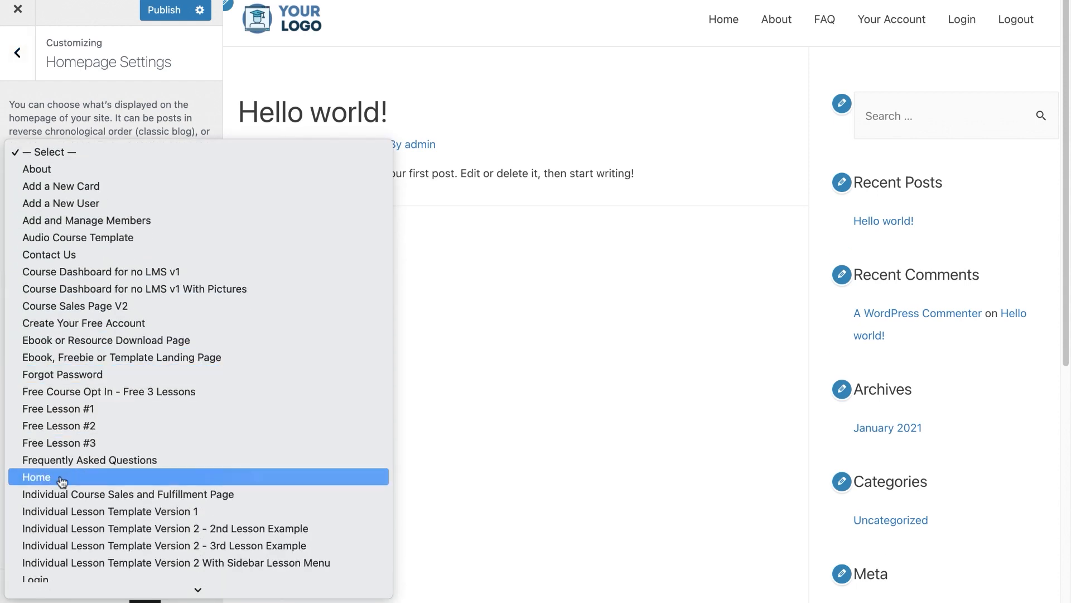
click(60, 476)
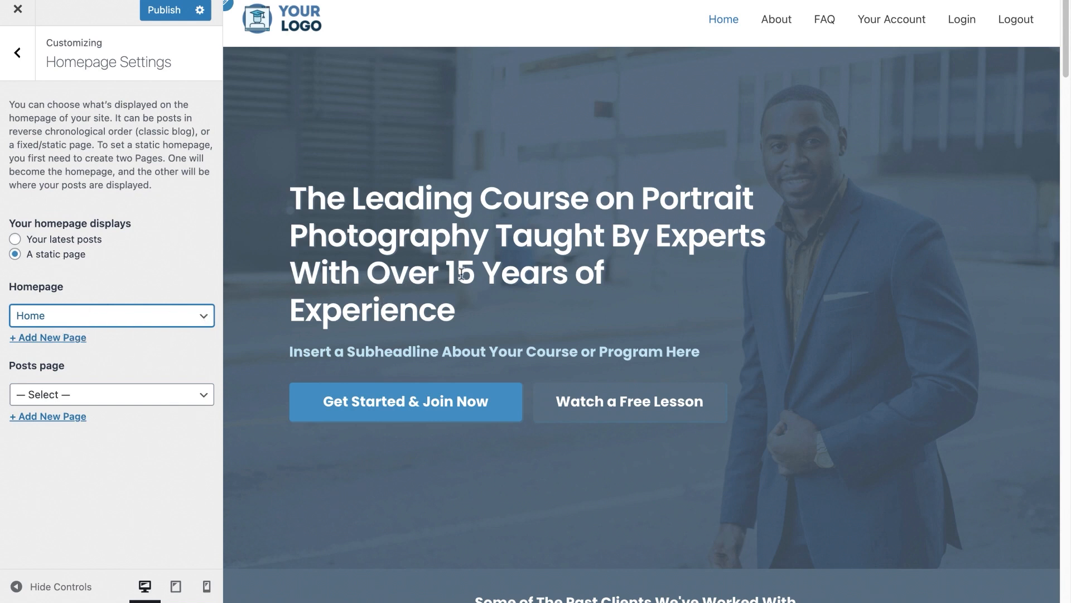
- Publish the customizer changes, return to the Pages list and open the About page for editing with Elementor
click(168, 10)
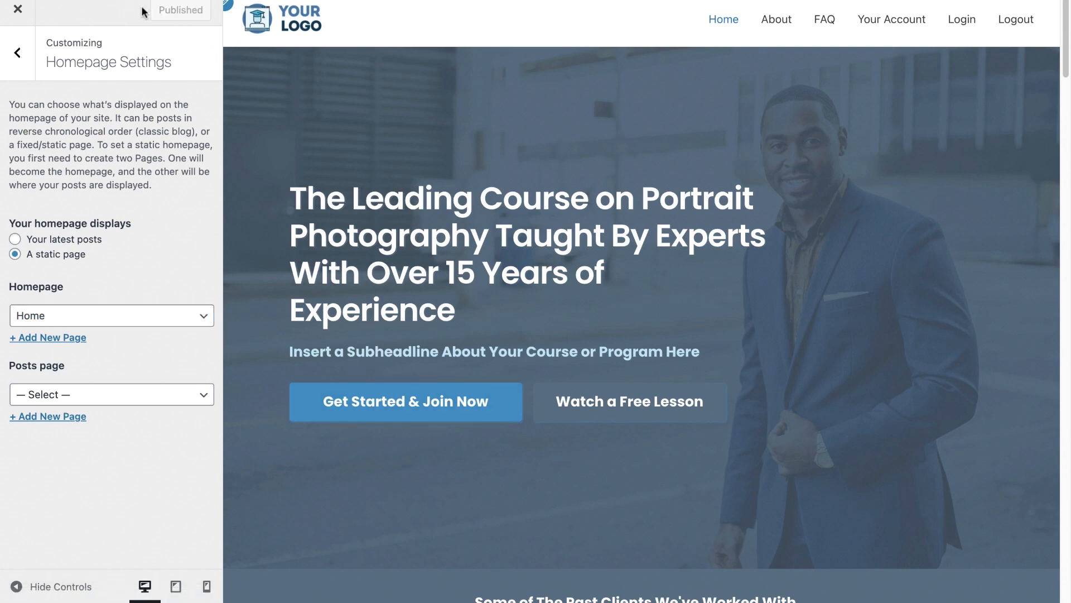
click(12, 20)
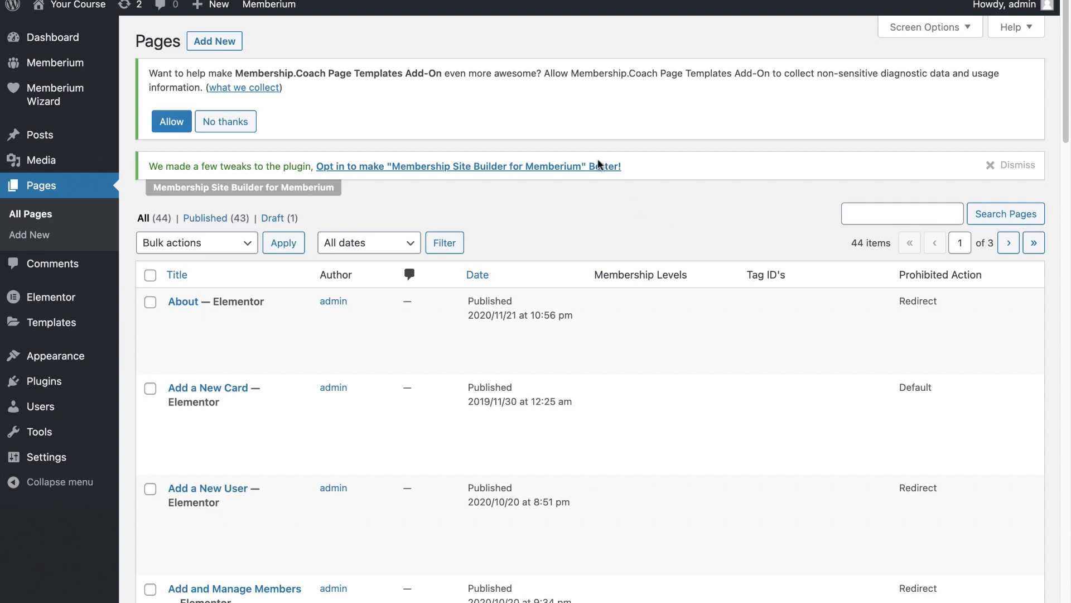
scroll(585, 196, down, 3)
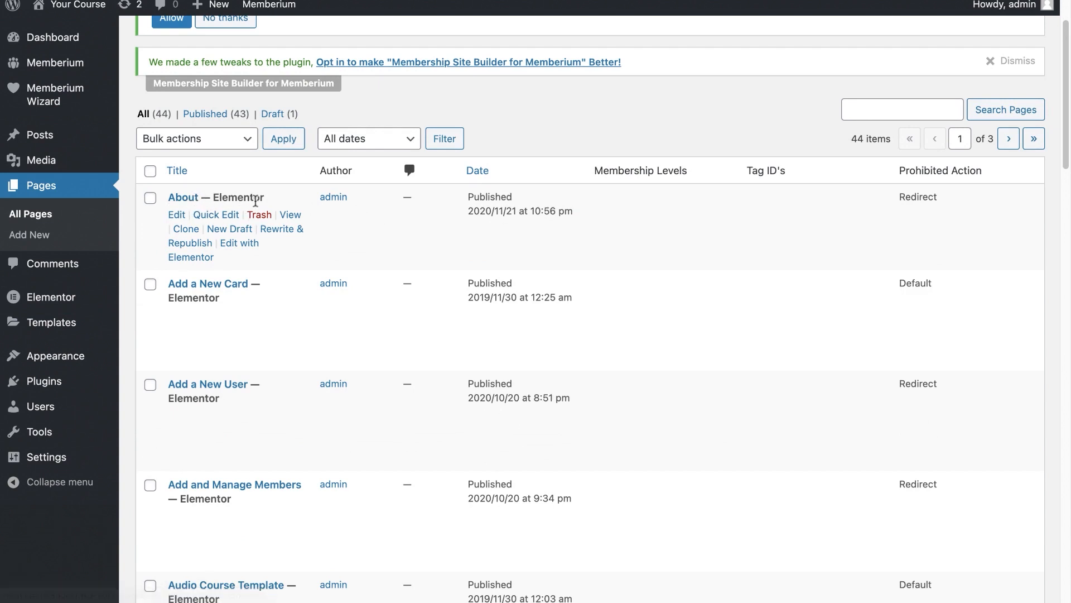
click(195, 258)
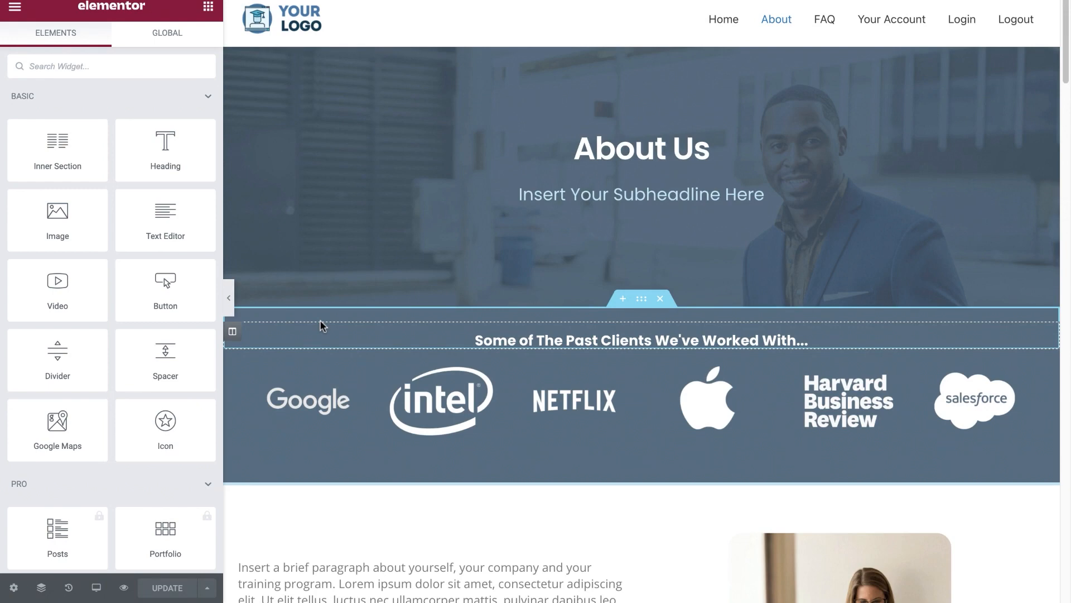
- Change the About page's main heading to "About Your Program"
scroll(321, 325, down, 10)
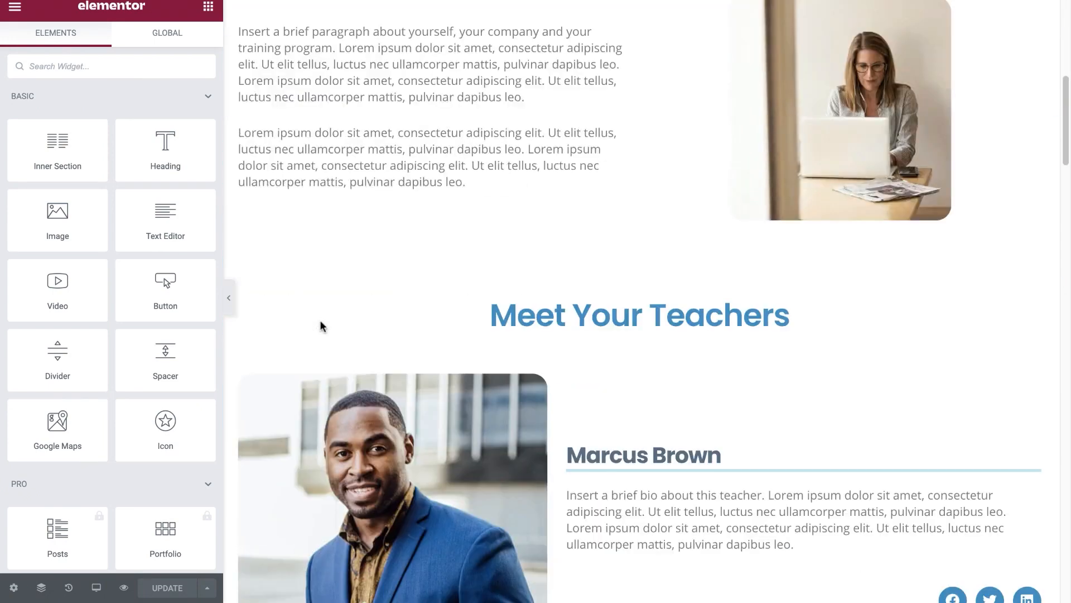
scroll(320, 325, up, 10)
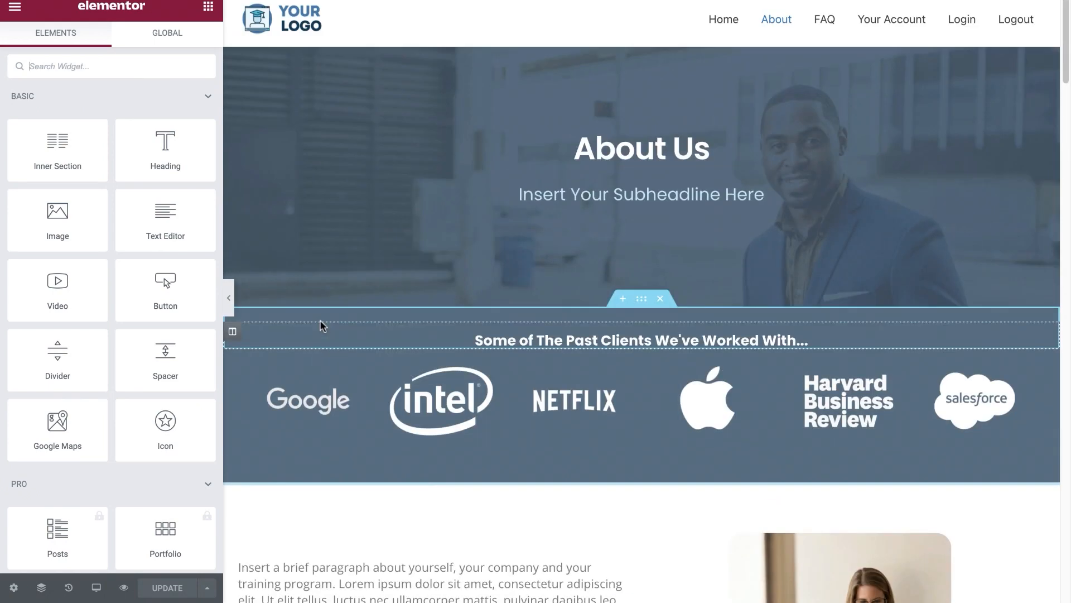
click(636, 143)
triple_click(642, 150)
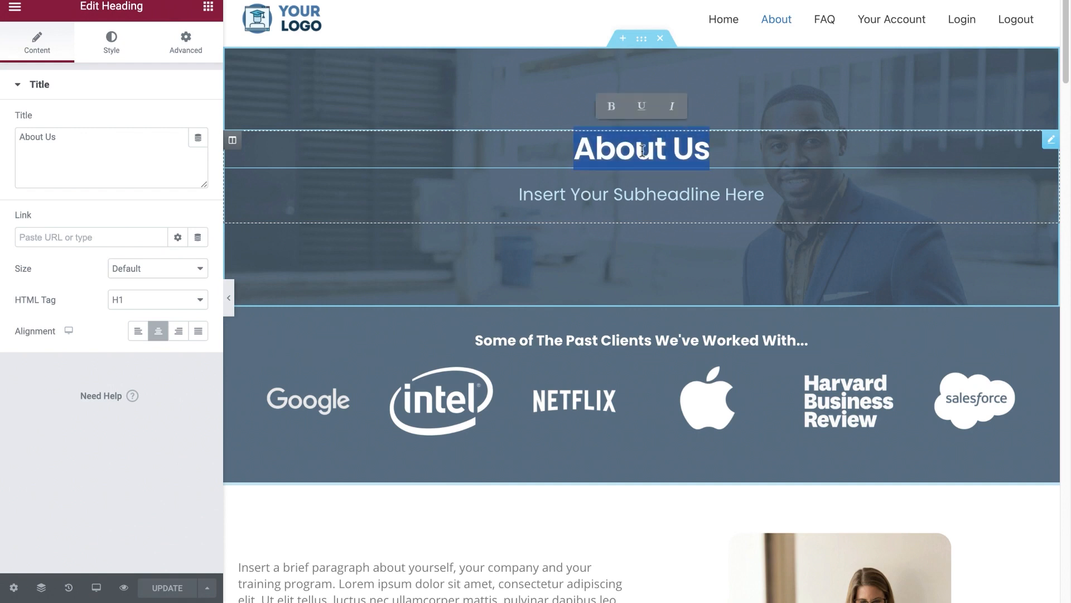
text(About)
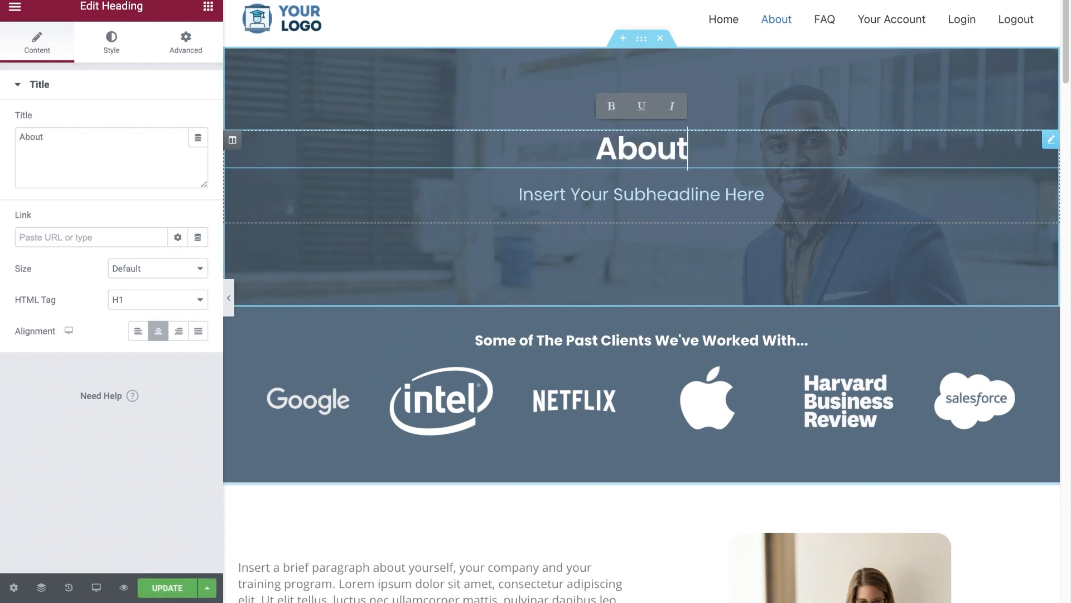
text( Y)
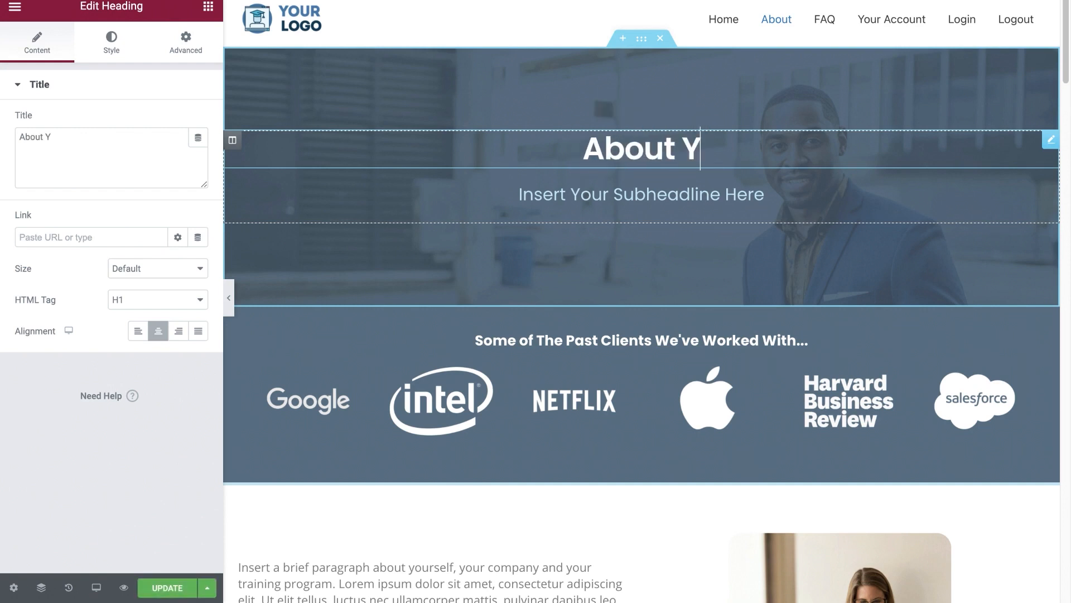
text(our Program)
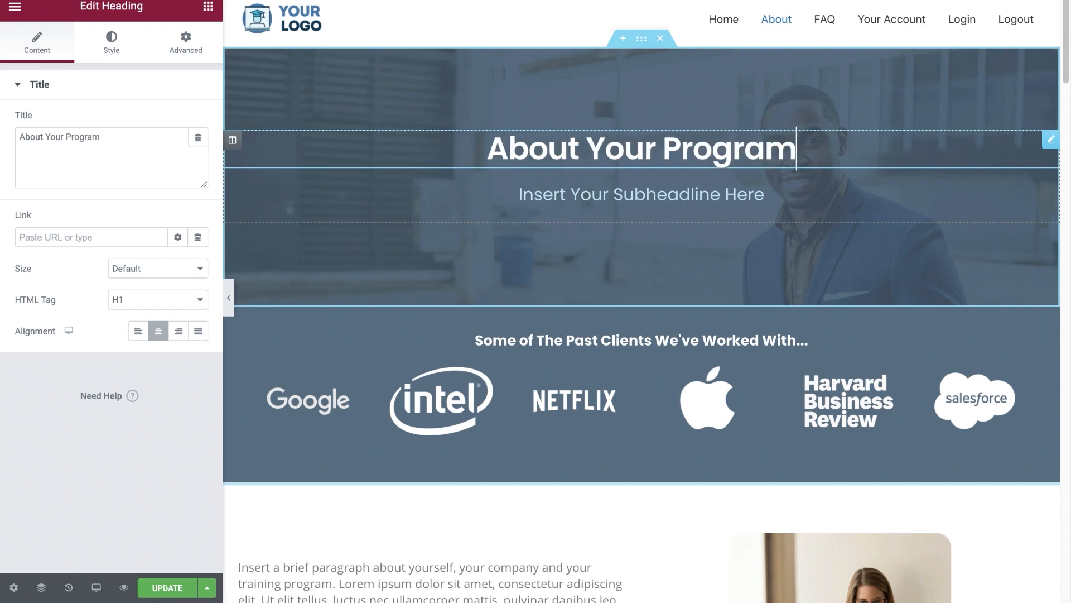
- Clear the subheadline text below the main heading and undo the deletion
double_click(634, 193)
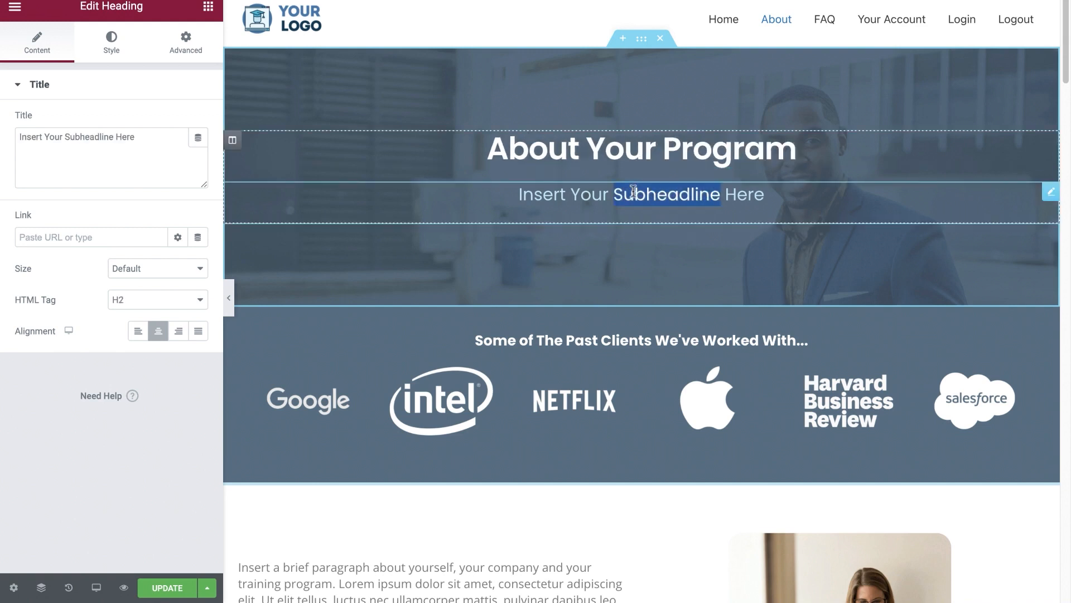
double_click(634, 191)
triple_click(633, 191)
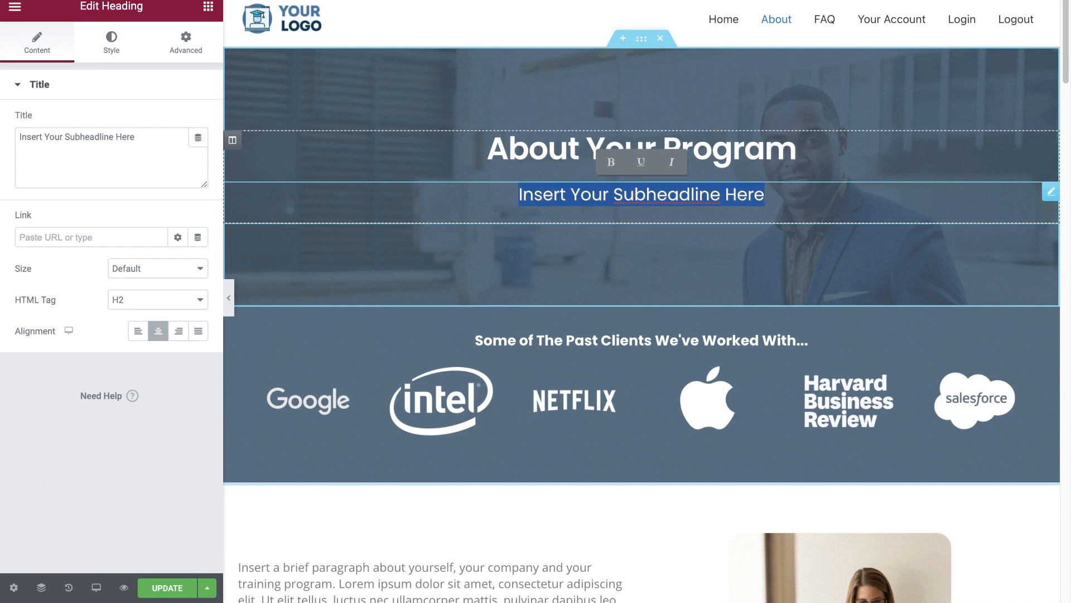
key(BackSpace)
key(ctrl+z)
- Replace the Google client logo with the intl-lgo.png image from the media library, and undo the replacement
scroll(638, 223, down, 3)
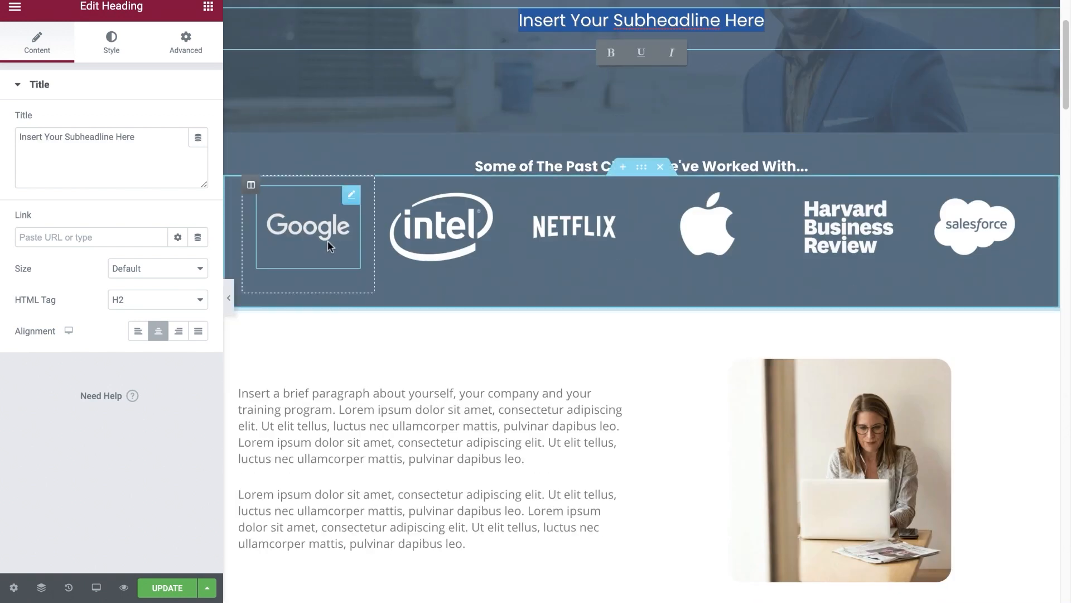
click(327, 234)
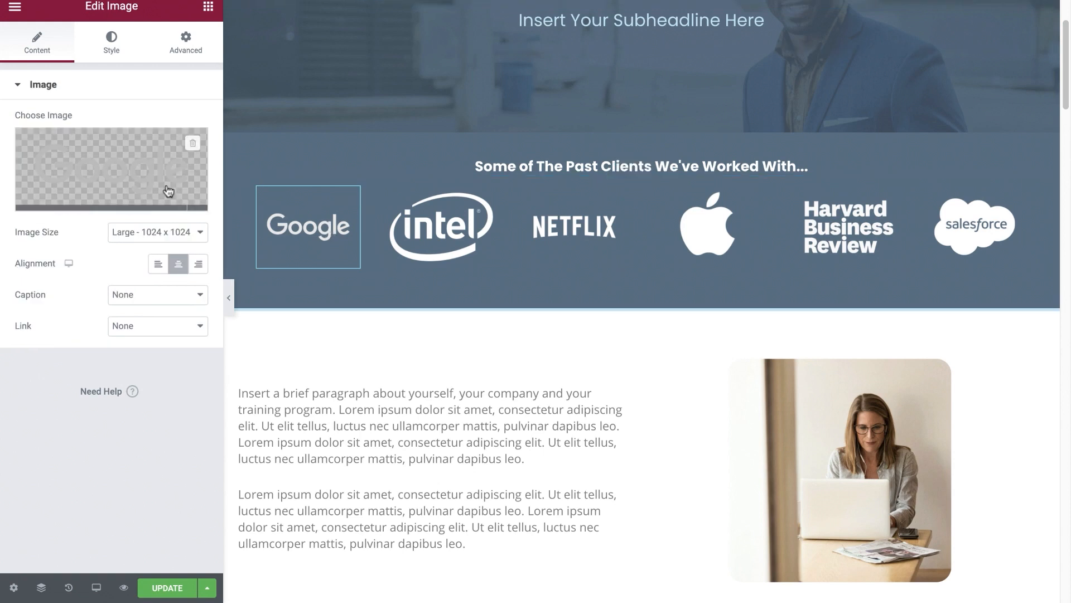
click(126, 163)
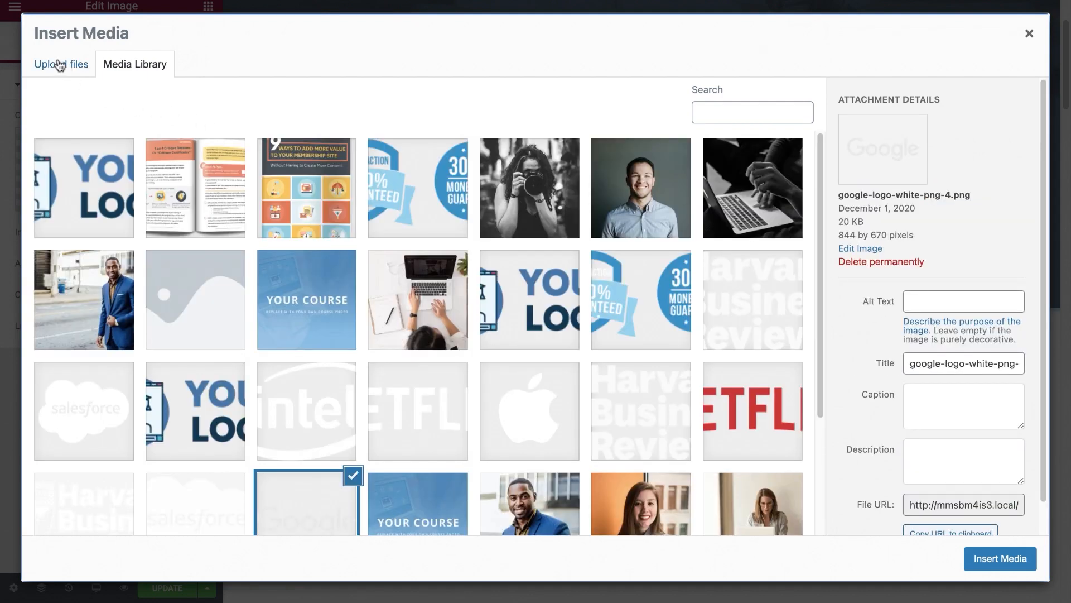
click(299, 405)
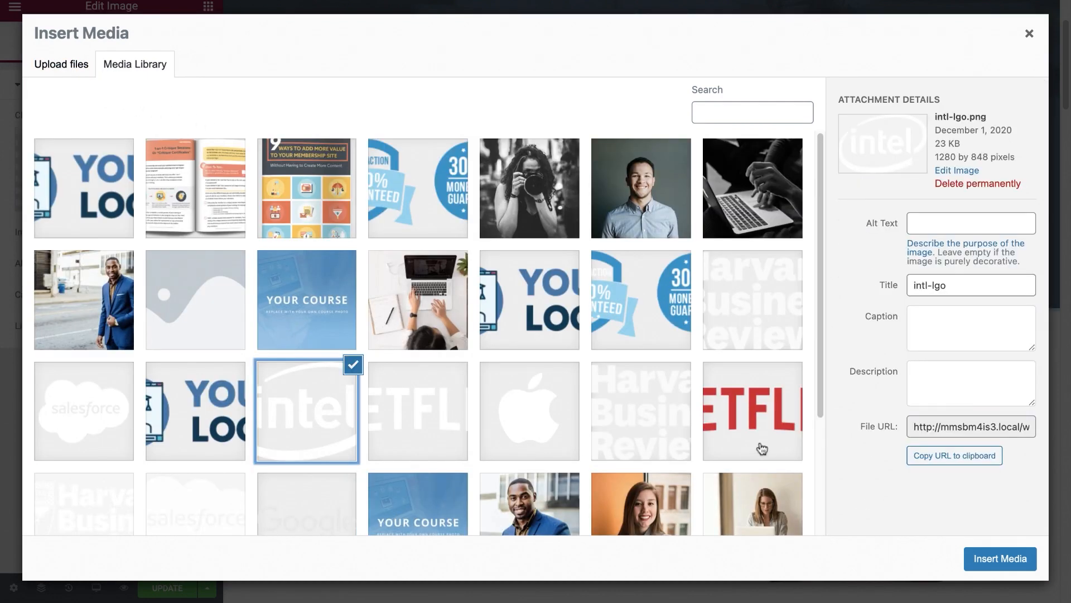
click(1022, 553)
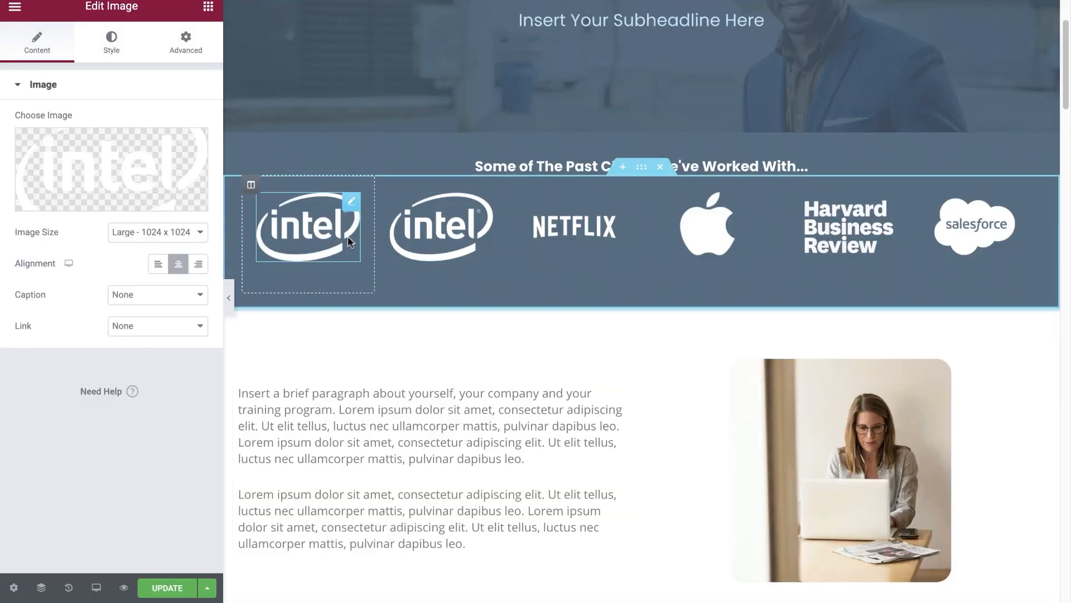
key(ctrl+z)
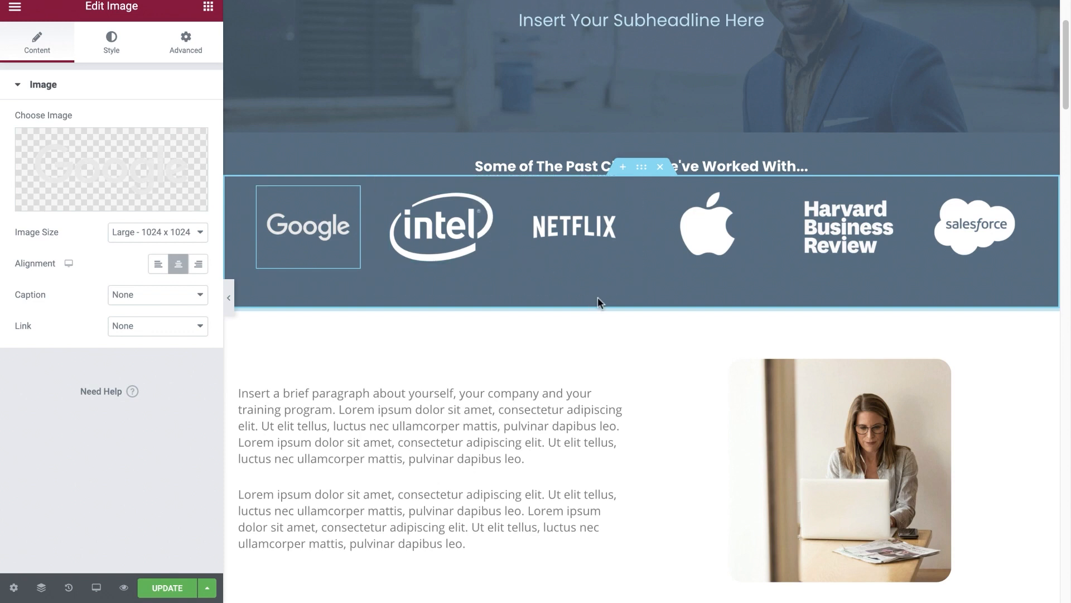
scroll(598, 299, down, 3)
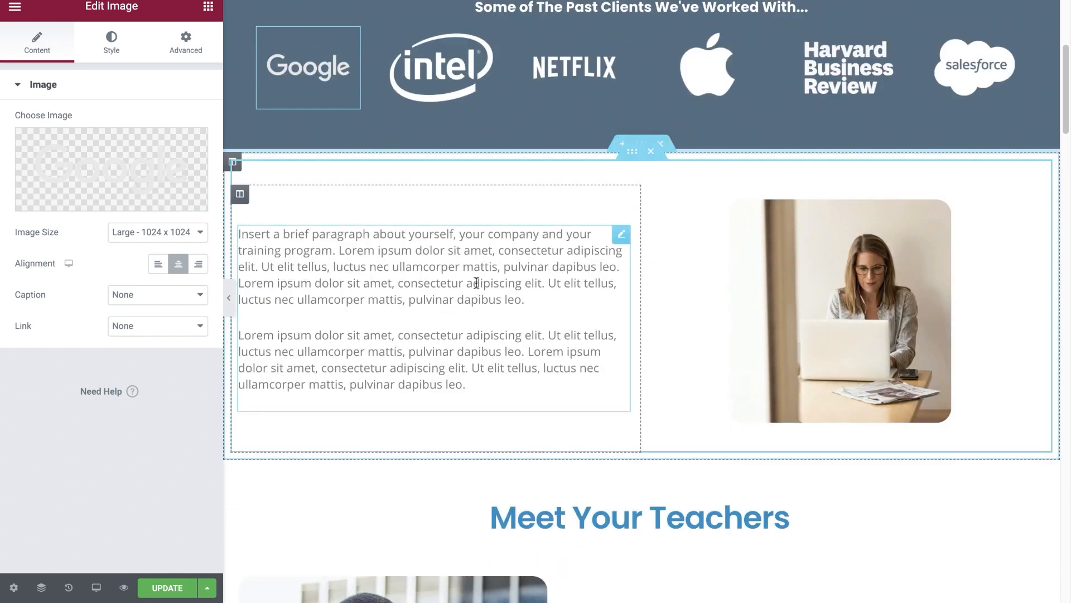
click(564, 301)
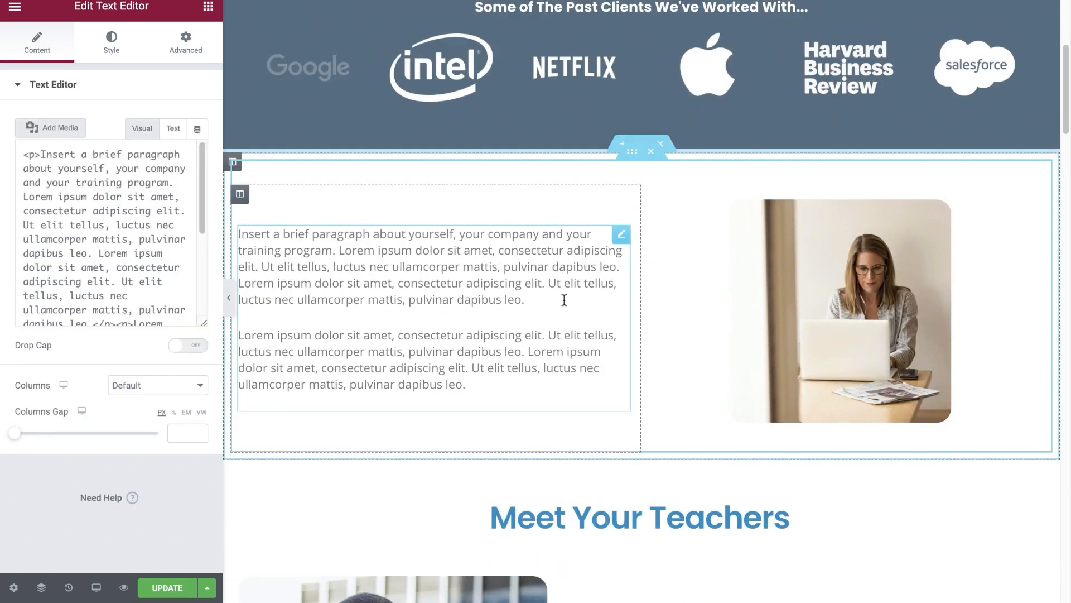
drag(552, 300, 283, 235)
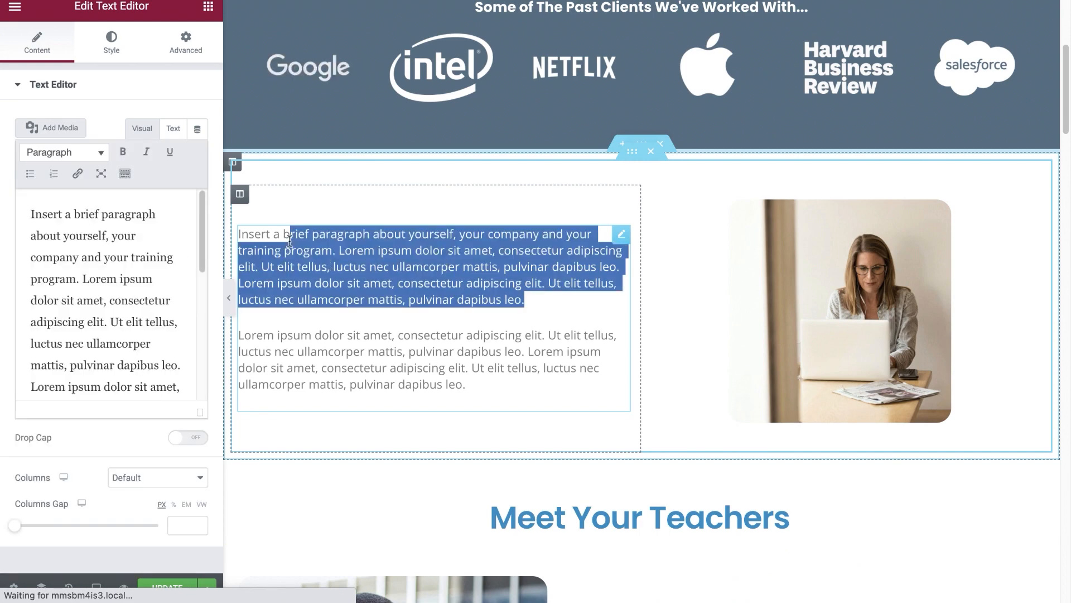
click(343, 252)
scroll(442, 314, up, 6)
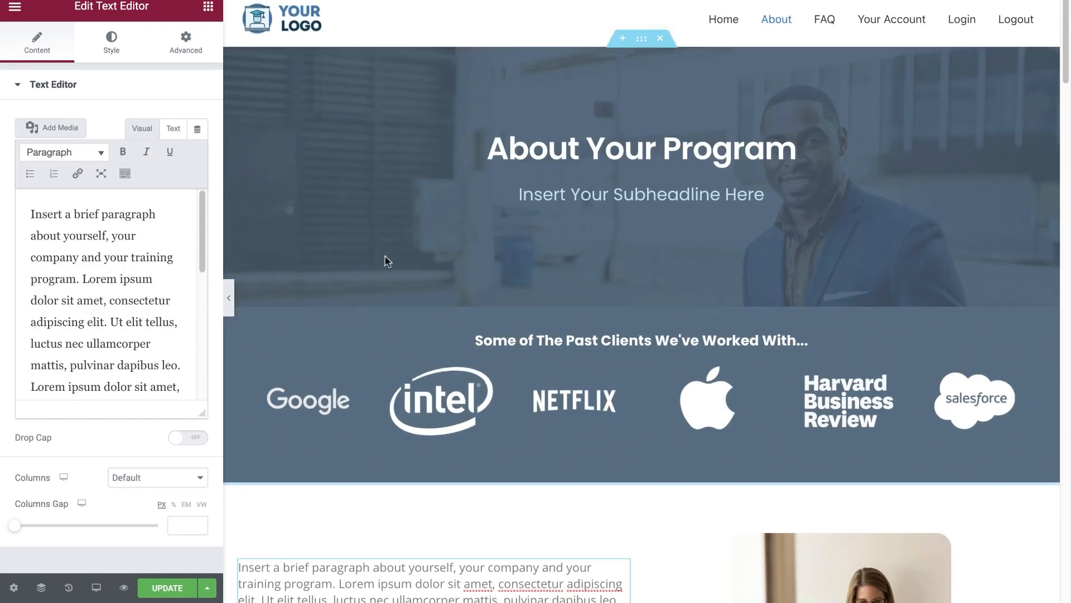
- Add a Heading widget directly above the intro paragraph, inside its column, and set its text to "Section 1"
click(207, 7)
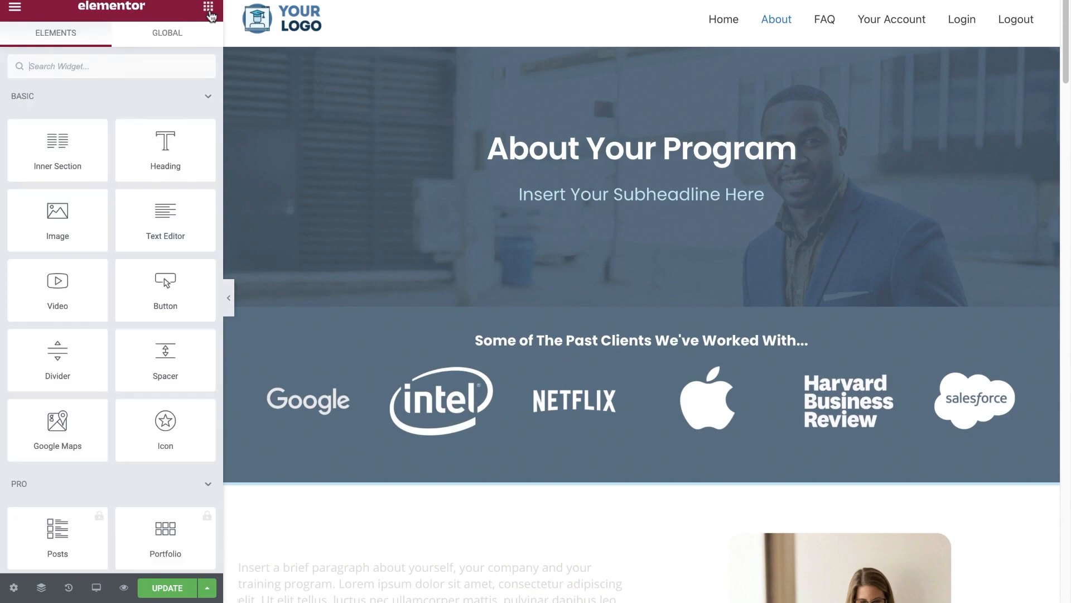
scroll(466, 222, down, 5)
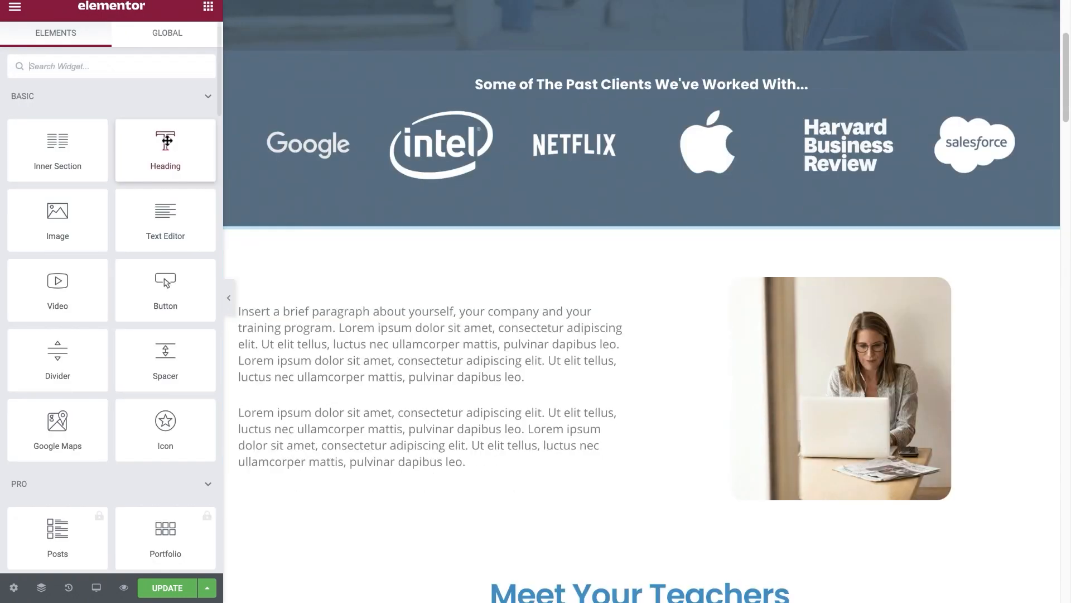
drag(165, 138, 395, 281)
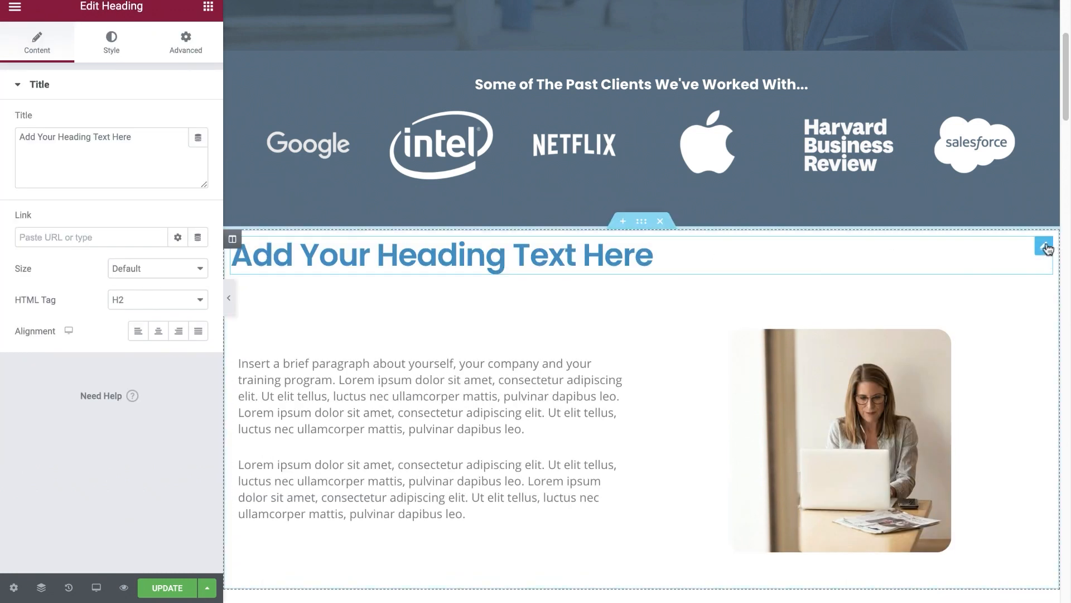
mouse_move(1044, 246)
mouse_down()
mouse_move(617, 348)
mouse_move(517, 318)
mouse_up()
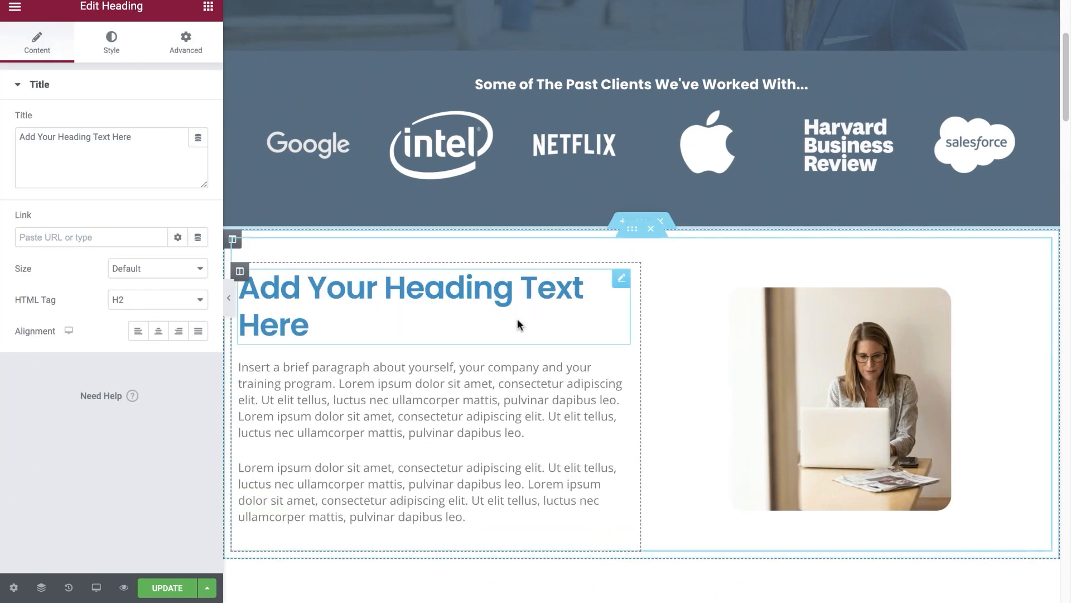
triple_click(357, 294)
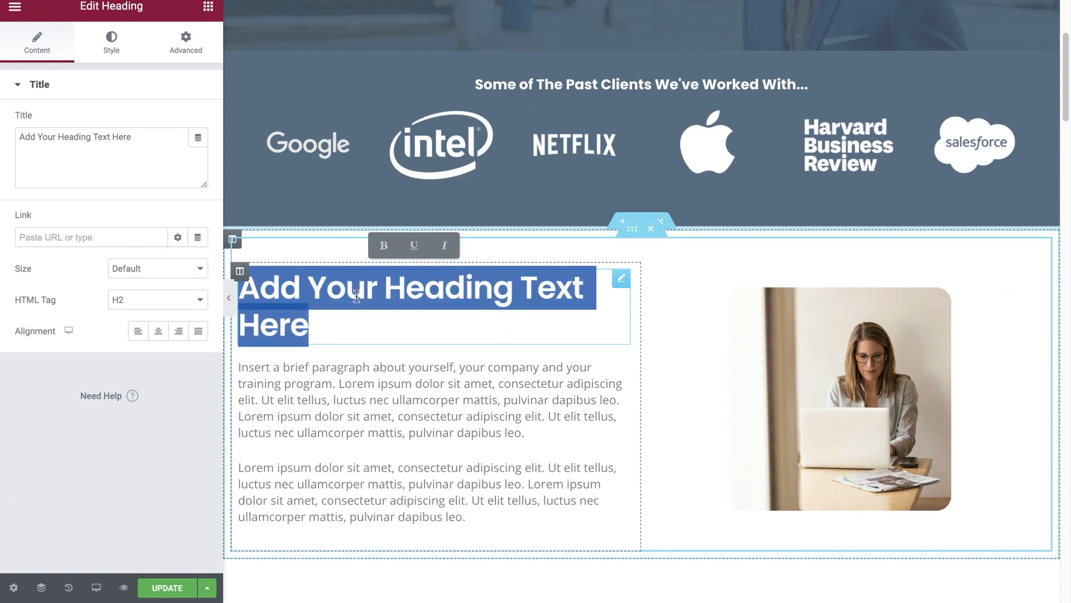
text(Section 1)
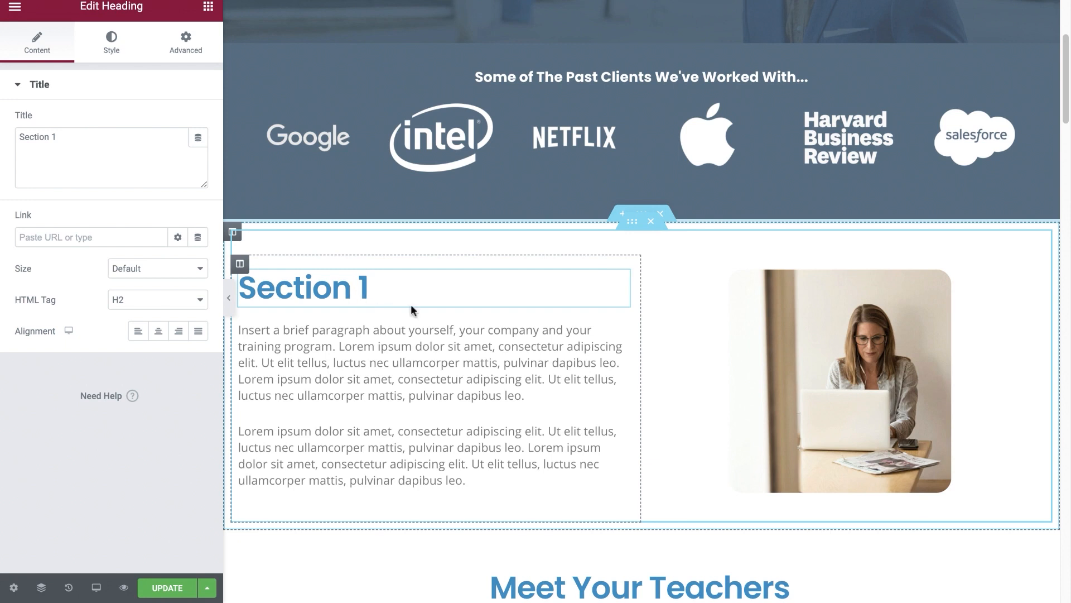
- Delete the "Section 1" heading above the intro paragraph
right_click(557, 282)
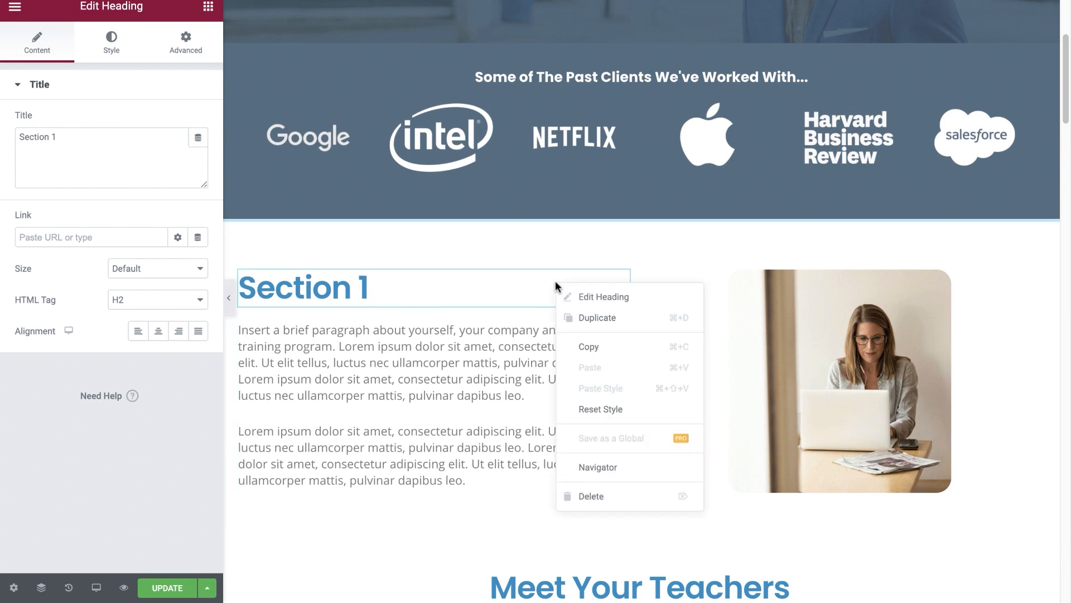
click(583, 491)
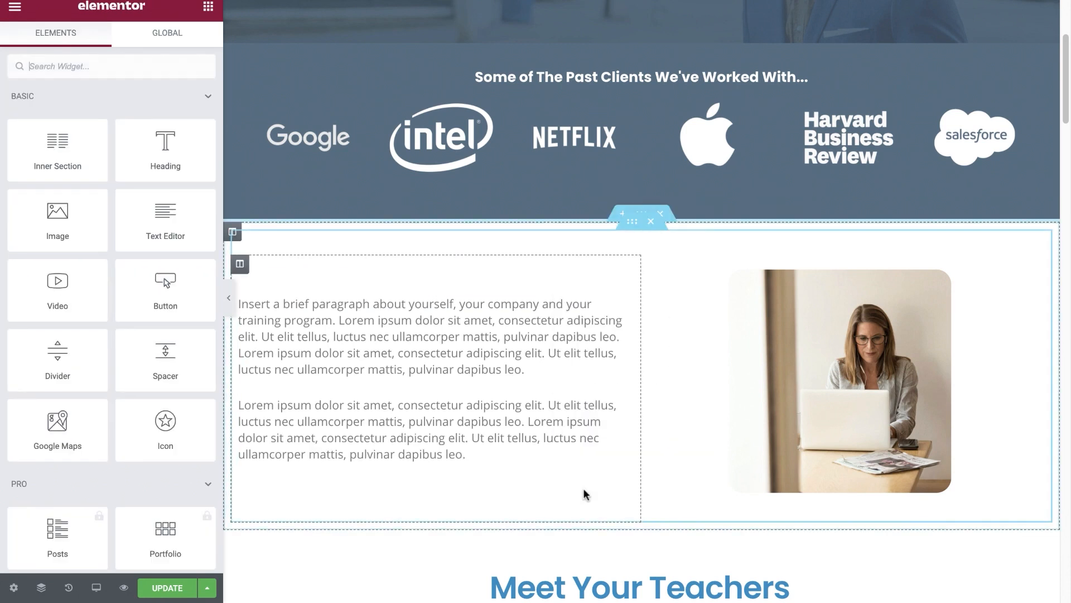
- Set the text color of the "Insert Your Subheadline Here" heading to yellow #E6DF30
scroll(364, 400, up, 5)
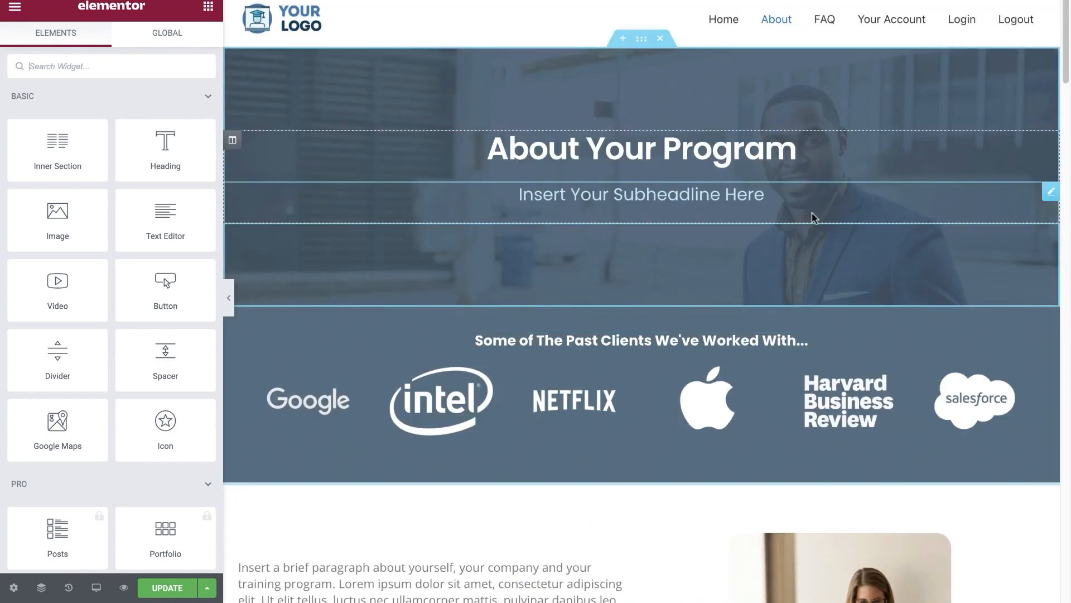
click(824, 205)
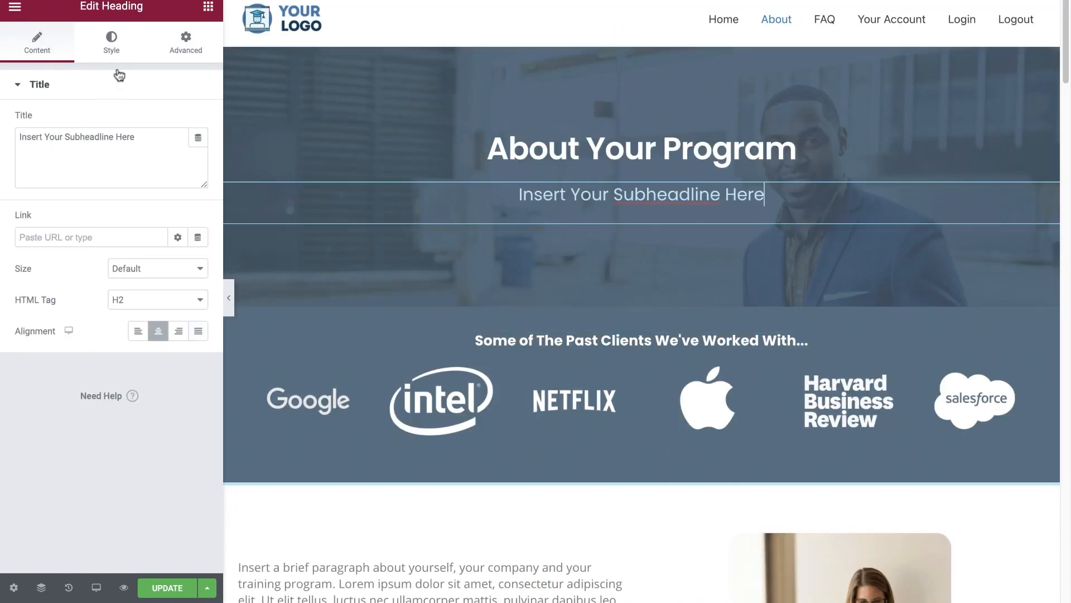
click(115, 39)
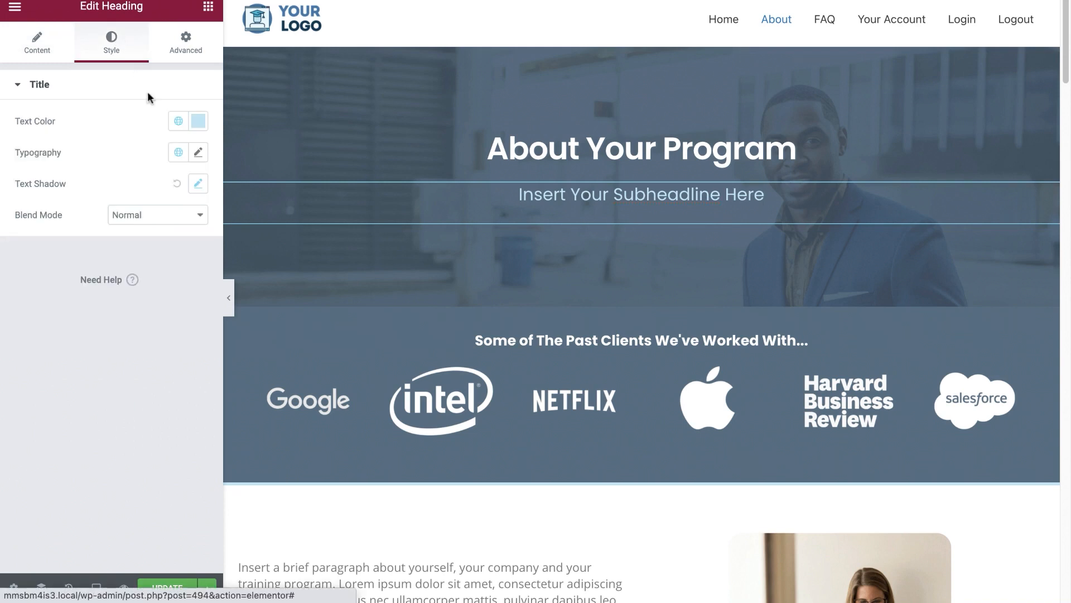
click(199, 121)
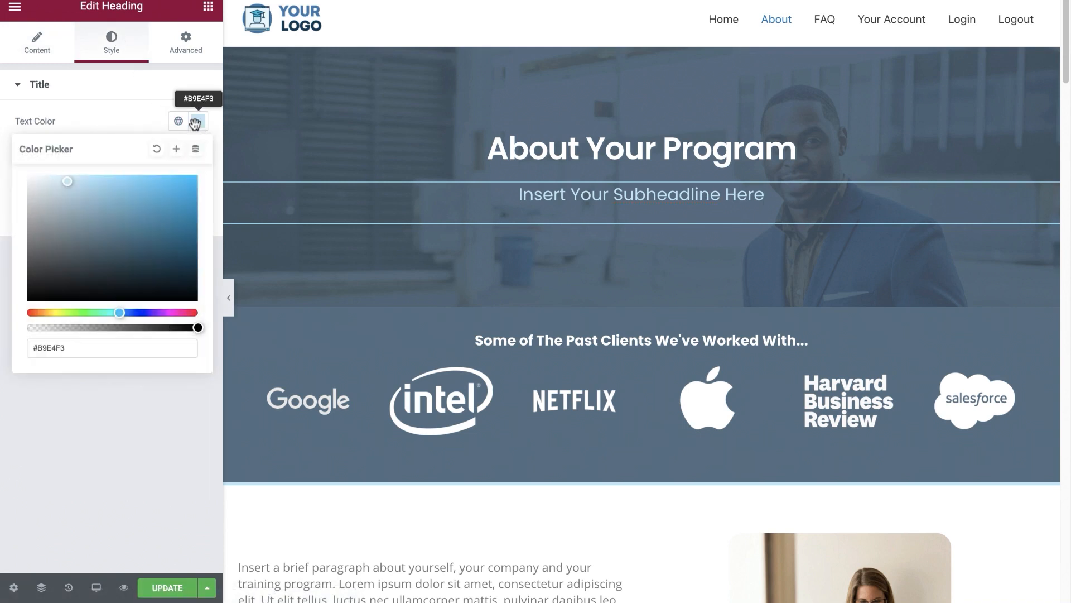
click(68, 185)
drag(188, 210, 116, 200)
drag(120, 312, 53, 312)
click(95, 206)
click(163, 190)
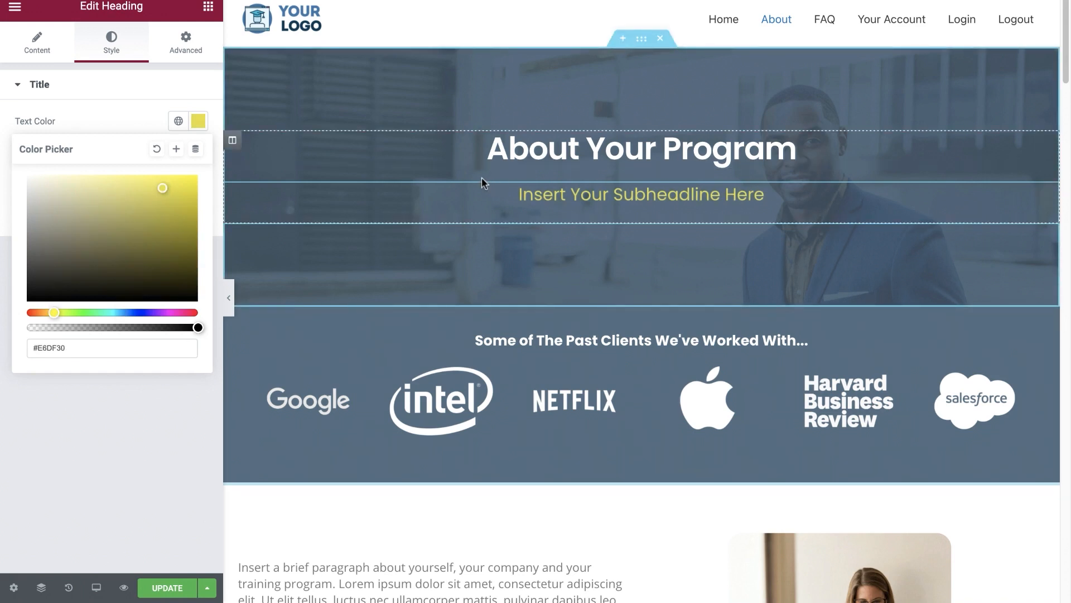
- Set the text color of the "Insert Your Subheadline Here" heading to the global color Sub Heading
click(134, 116)
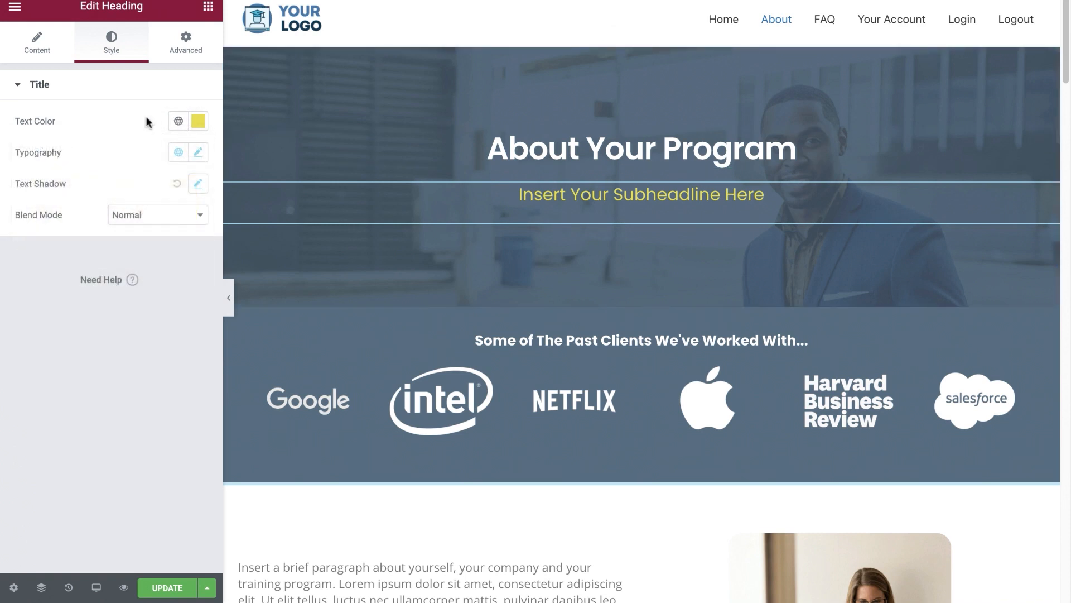
click(179, 121)
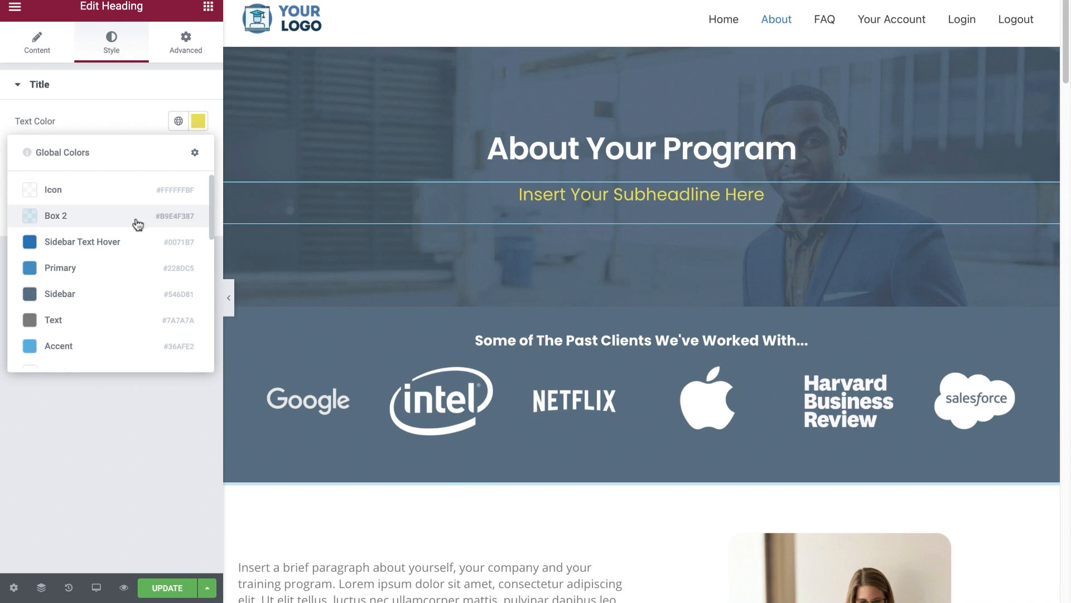
scroll(140, 254, down, 1)
scroll(138, 252, down, 1)
scroll(108, 302, down, 1)
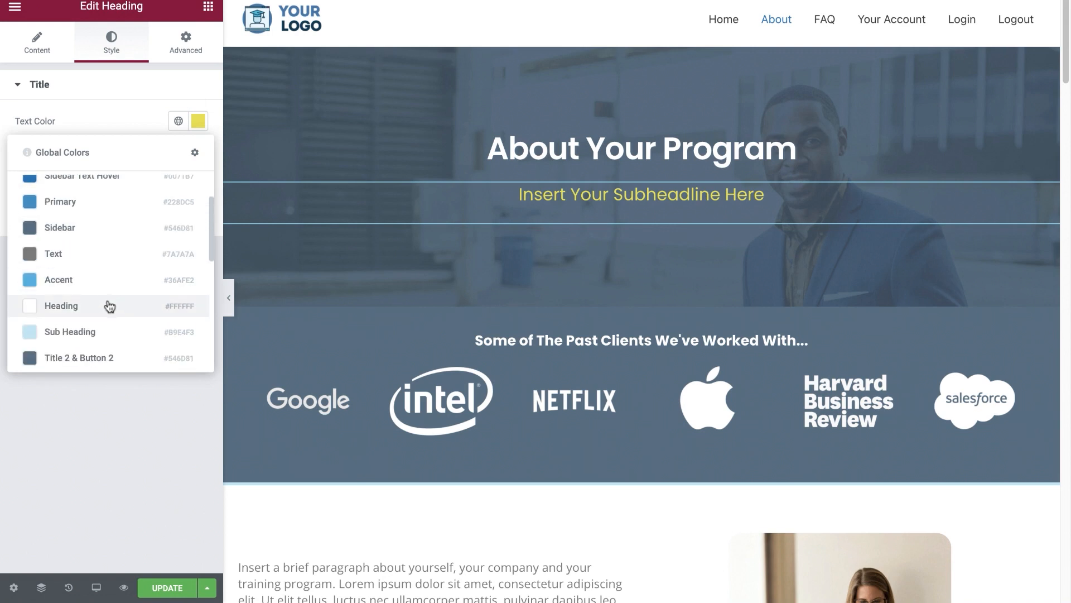
click(127, 331)
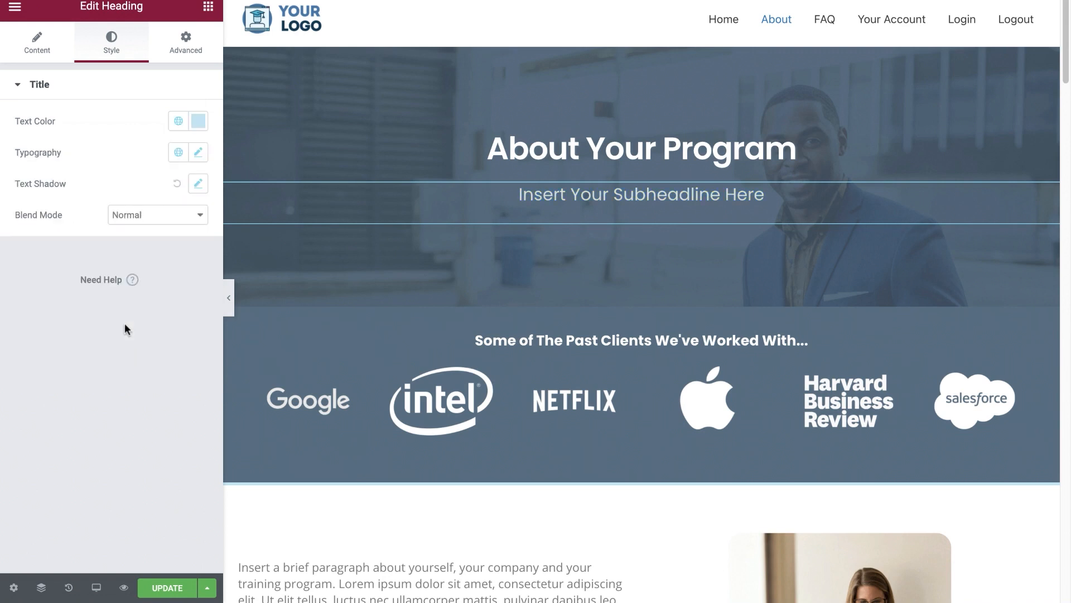
- Look through the global colors offered for the subheadline, and open the Global Colors in Site Settings to examine the full palette
click(177, 122)
scroll(112, 290, down, 4)
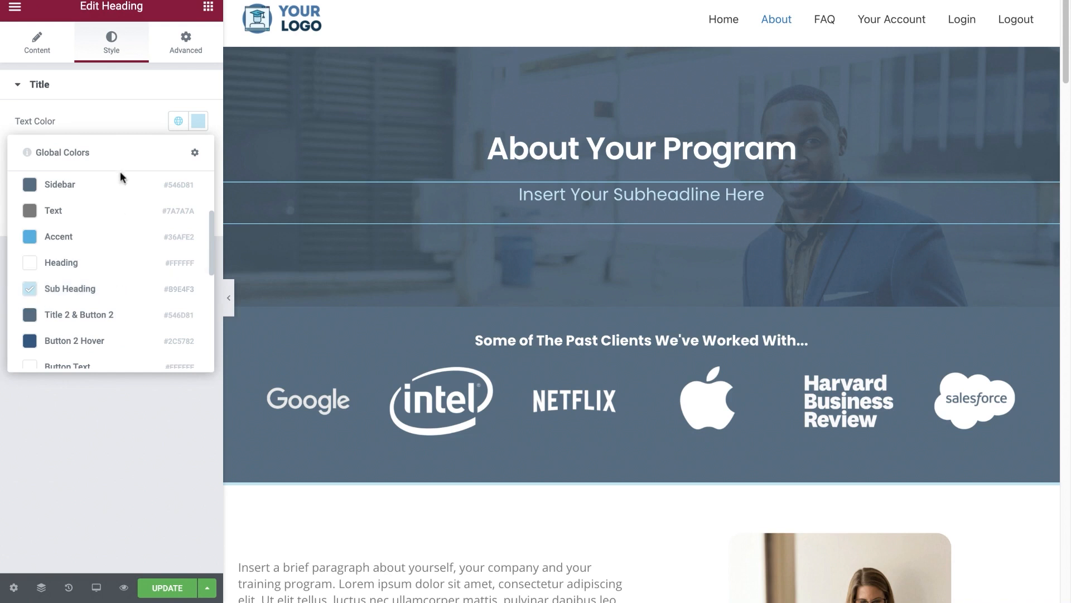
click(123, 117)
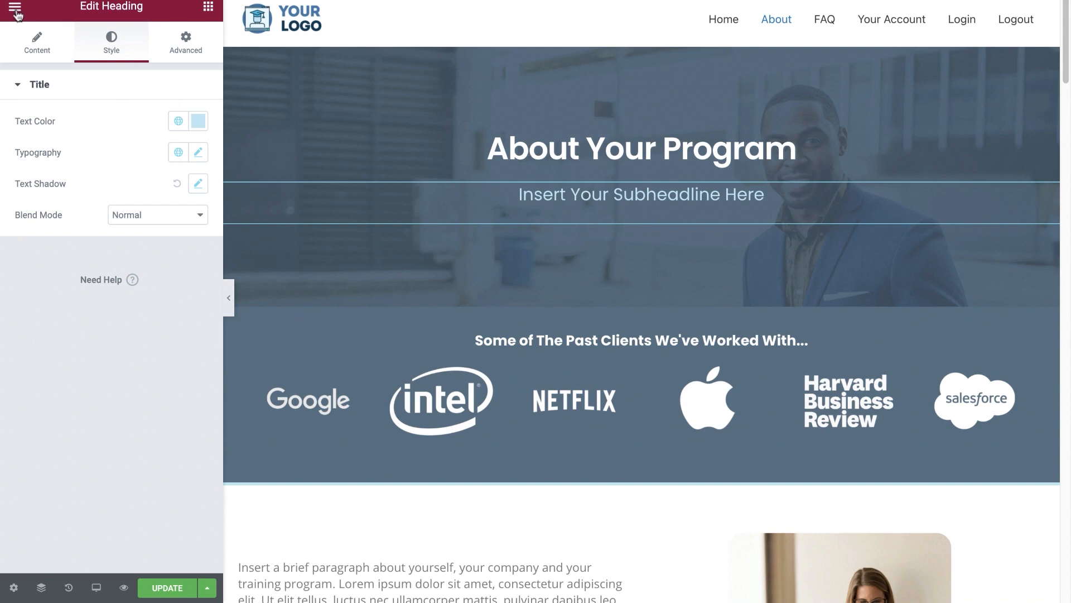
click(15, 8)
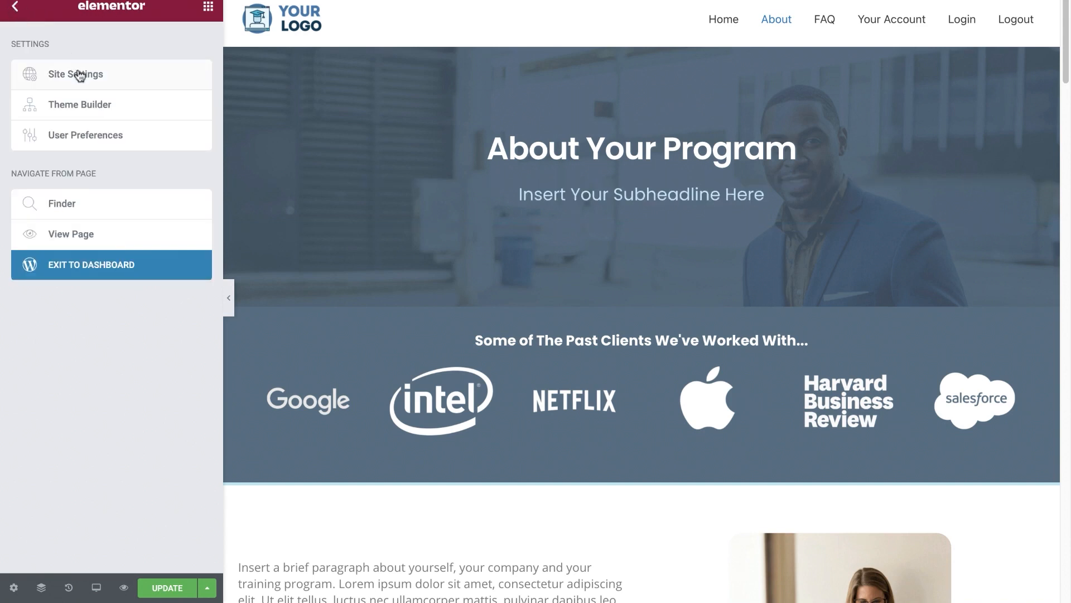
click(142, 78)
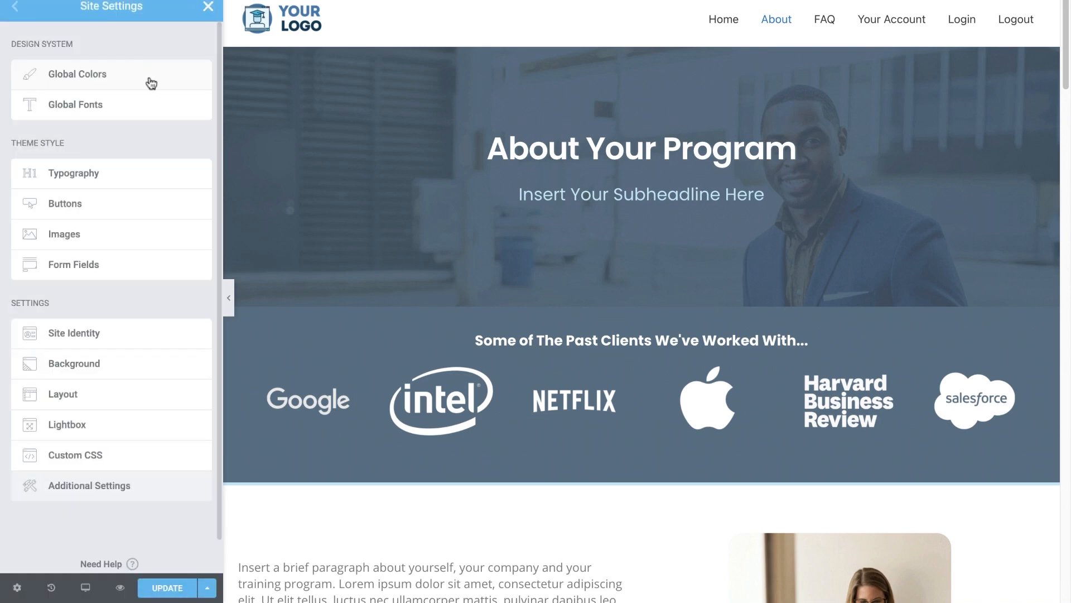
click(131, 79)
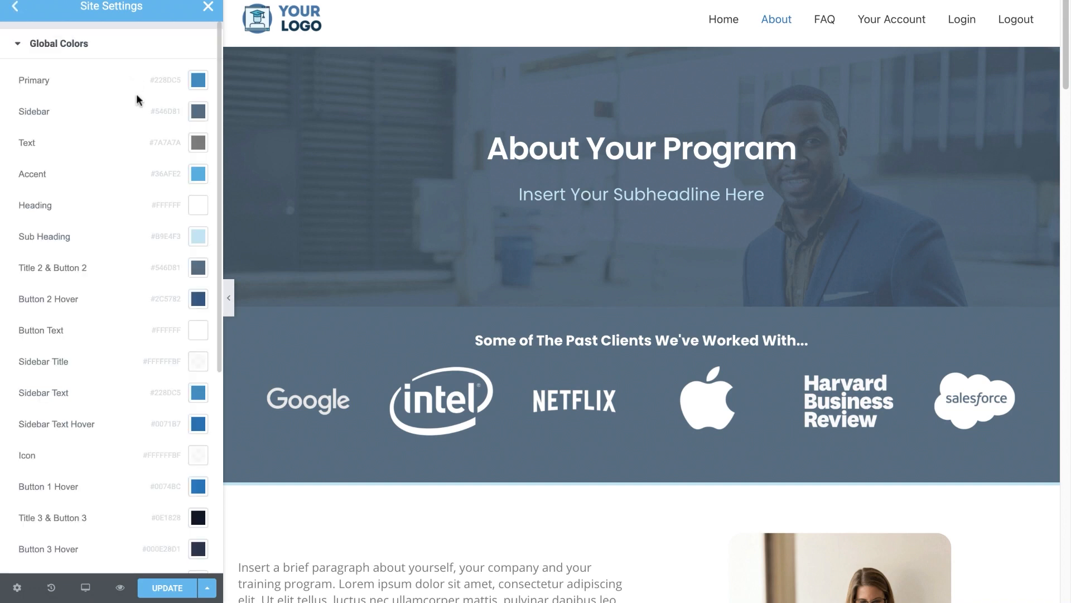
scroll(156, 122, down, 7)
scroll(179, 148, up, 6)
scroll(145, 147, down, 5)
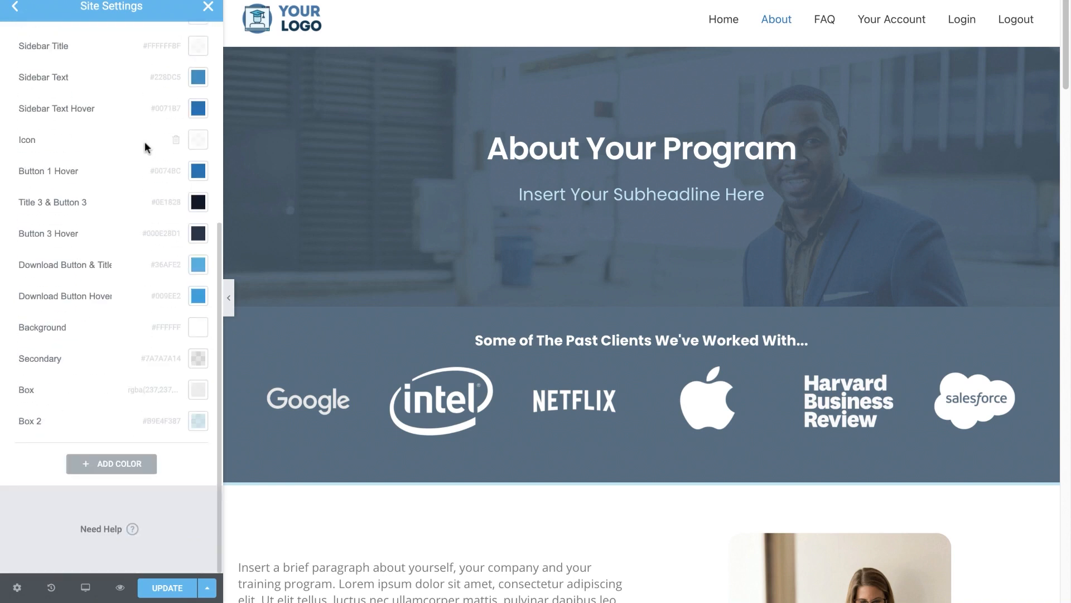
scroll(145, 149, up, 5)
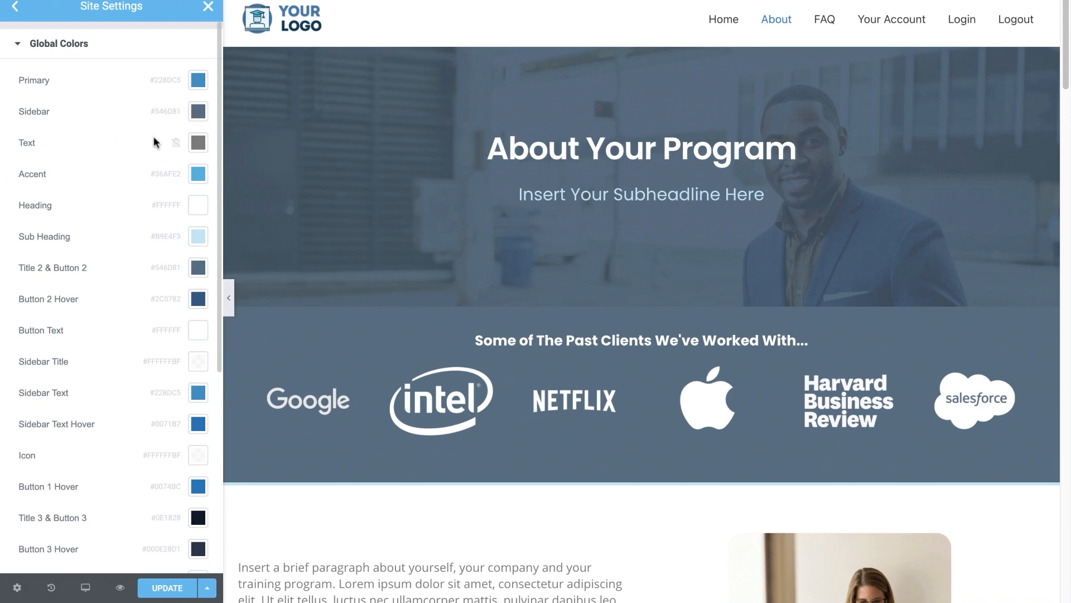
- Set the global Sub Heading color to lime #BFFF00 and the global Sidebar color to olive #969219
click(202, 240)
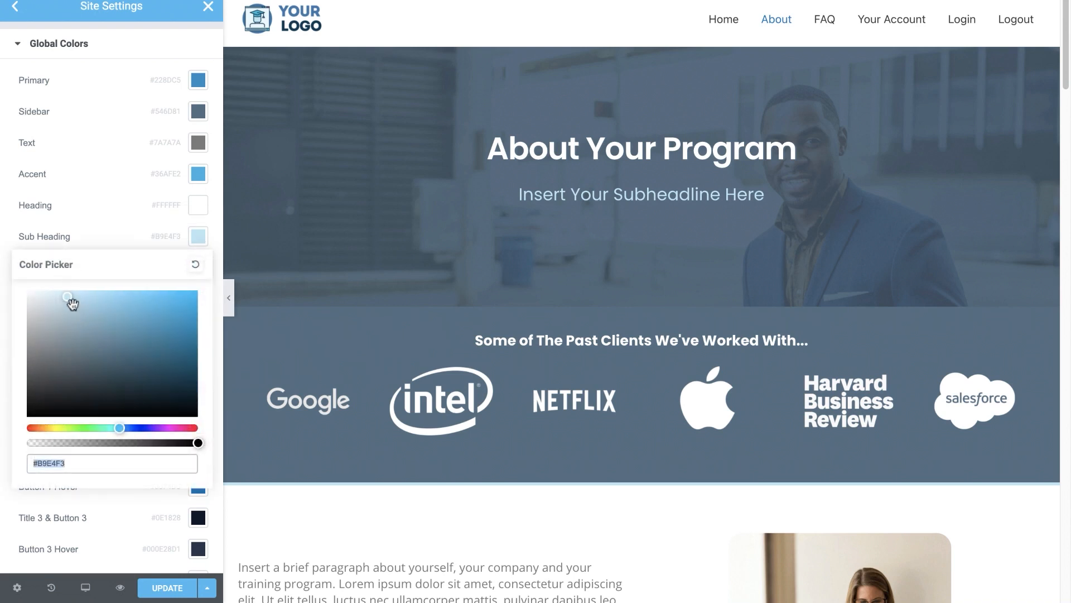
text(#717171)
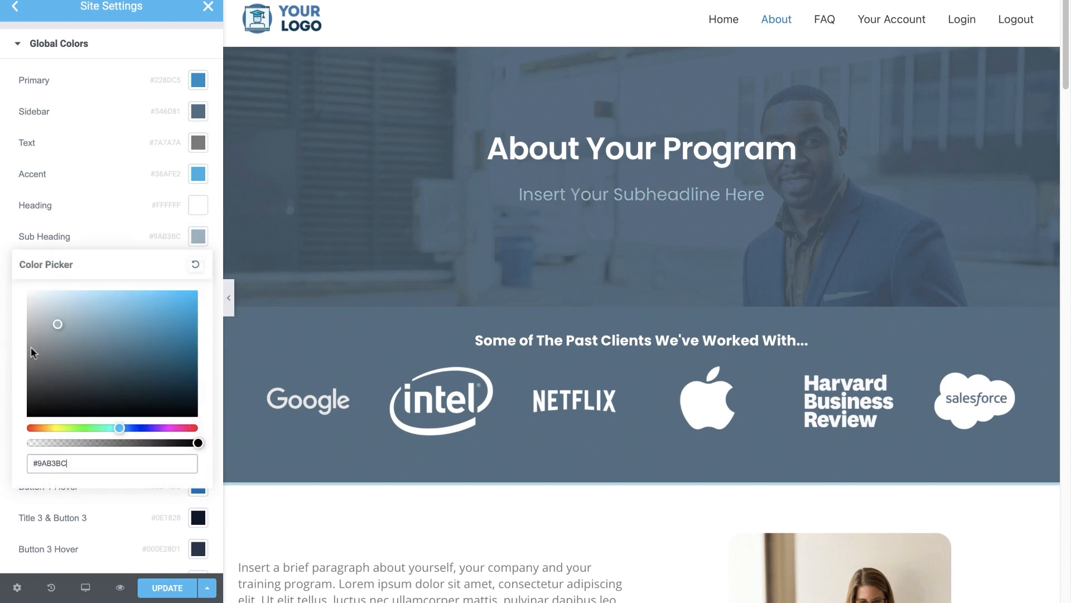
mouse_move(51, 428)
mouse_down()
mouse_move(39, 428)
mouse_move(75, 430)
mouse_move(62, 428)
mouse_up()
drag(101, 363, 203, 294)
scroll(428, 208, down, 2)
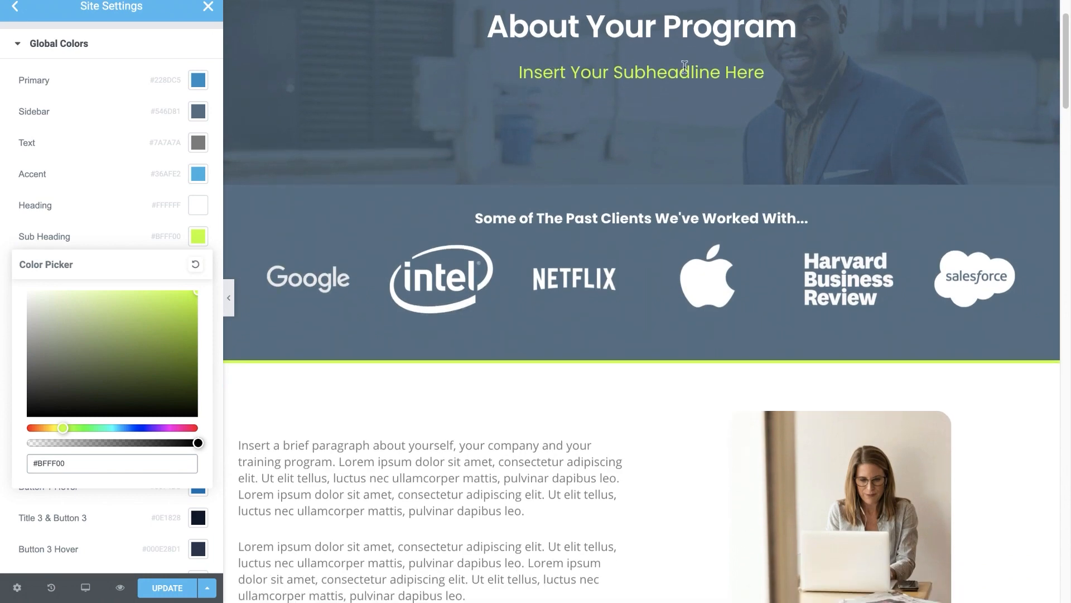
scroll(411, 332, down, 2)
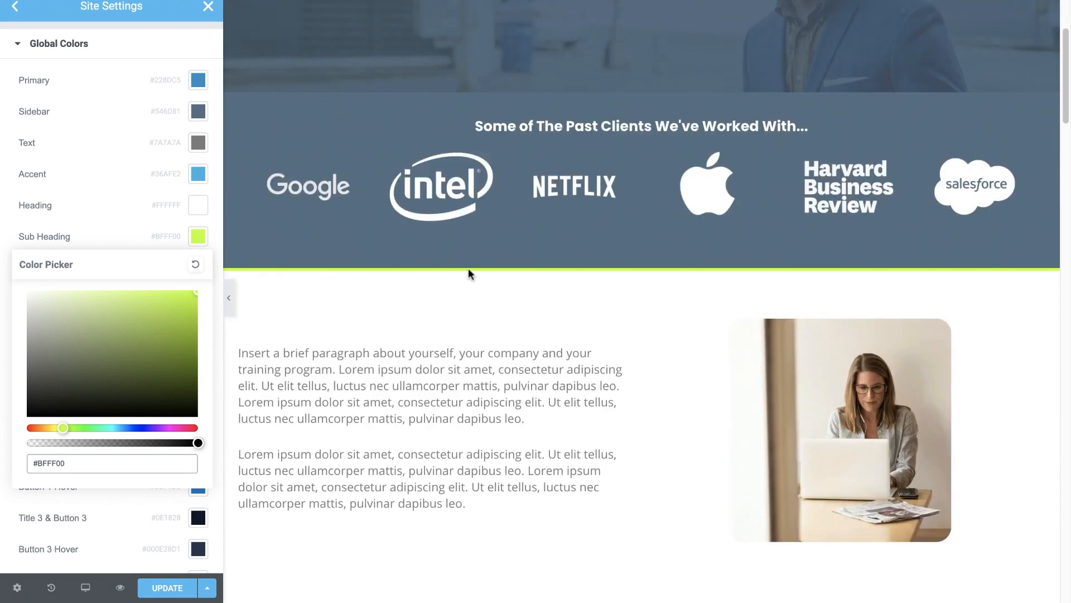
scroll(469, 270, down, 9)
scroll(602, 292, down, 17)
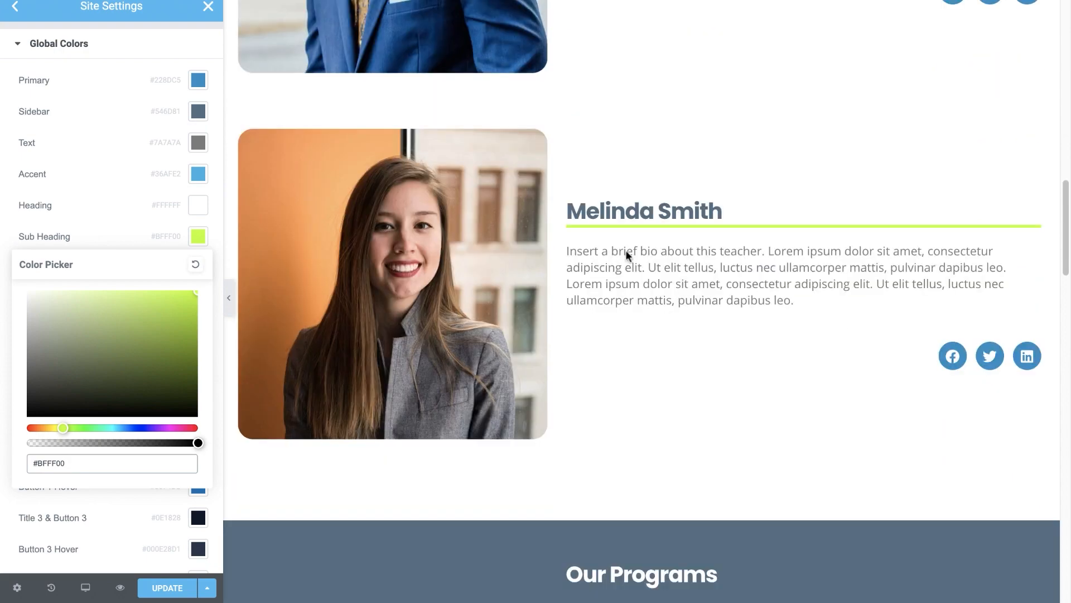
scroll(608, 231, up, 20)
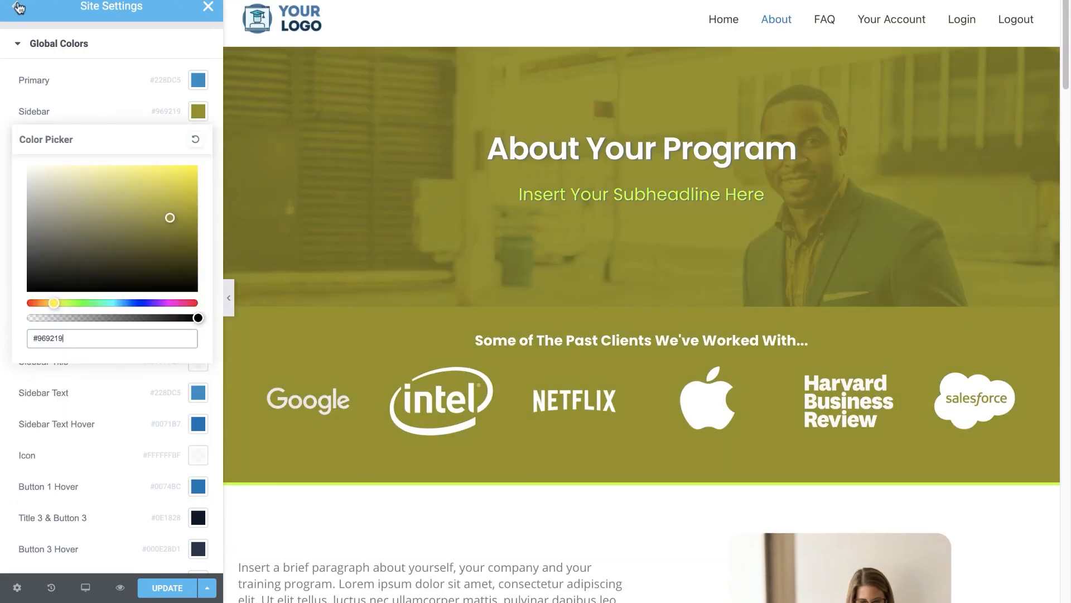
- In Global Fonts, set the Heading style to the Poor Story family at 64 px and check it down the page
click(15, 6)
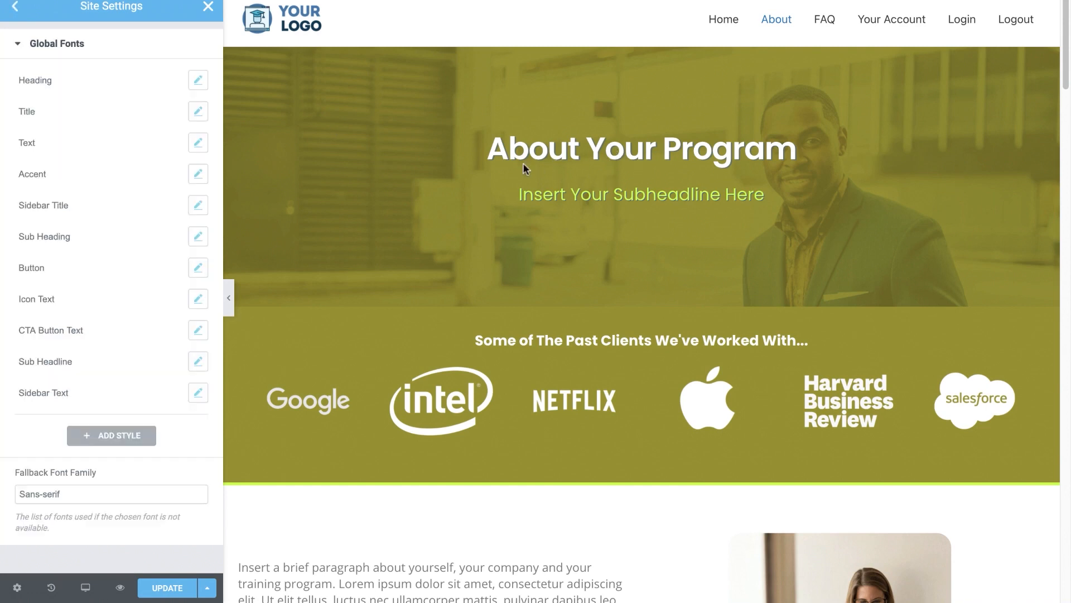
click(198, 81)
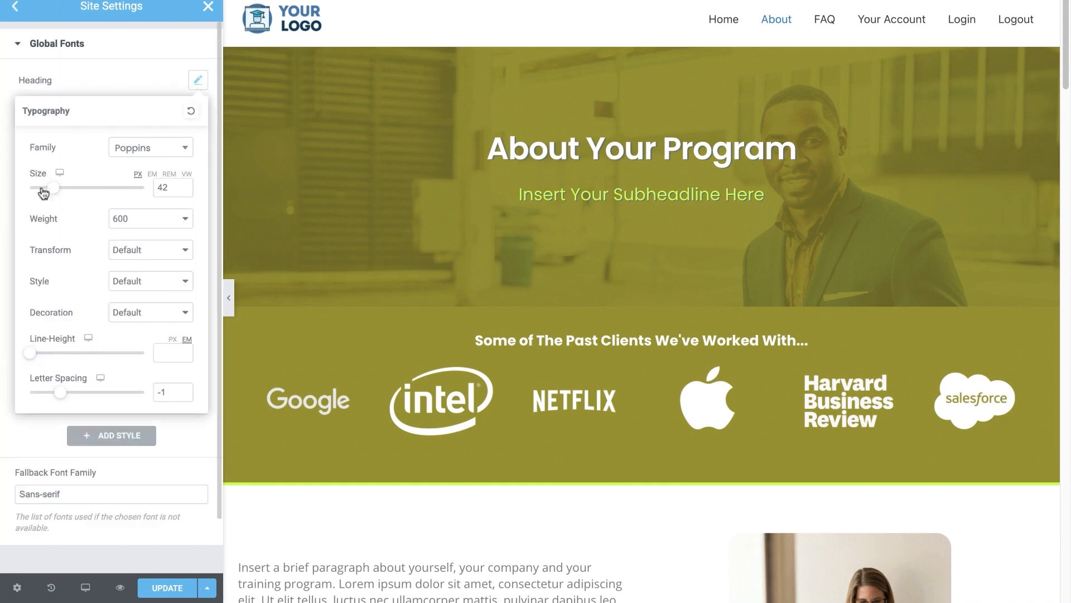
mouse_move(53, 188)
mouse_down()
mouse_move(79, 193)
mouse_move(67, 191)
mouse_up()
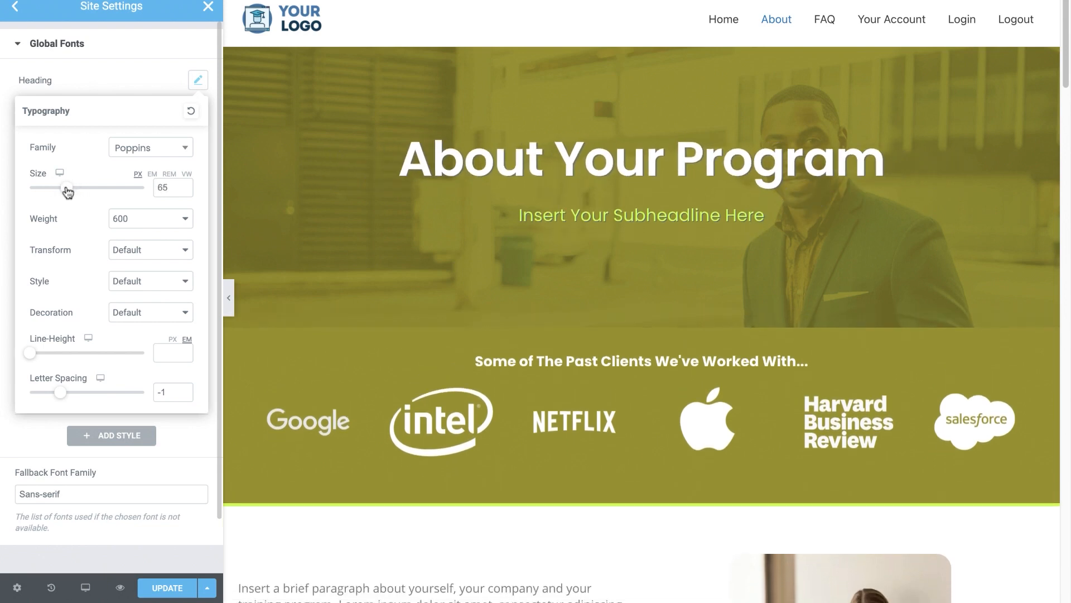
click(134, 154)
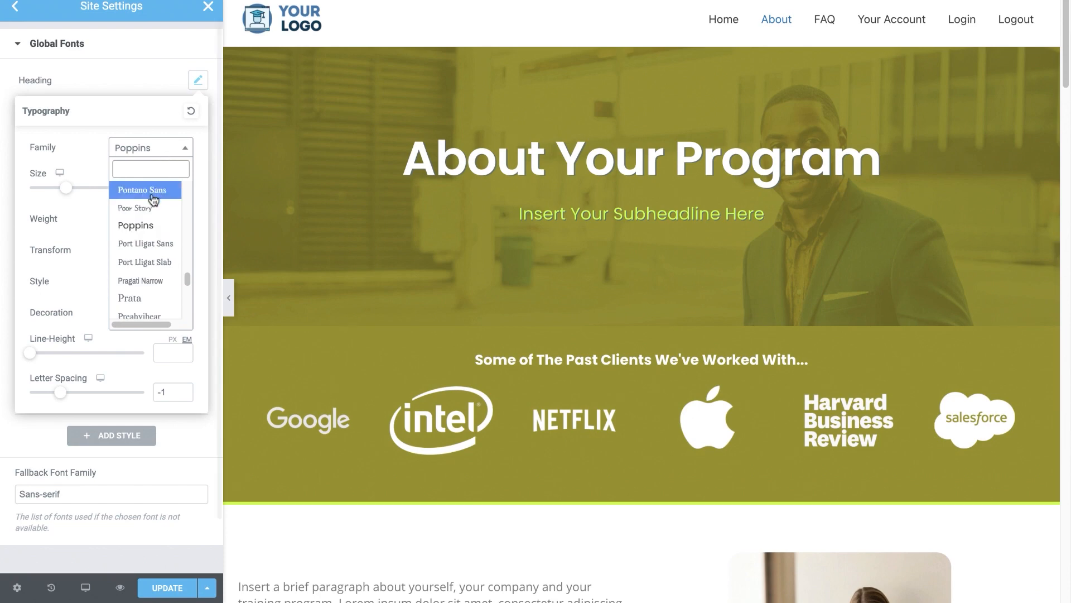
click(152, 209)
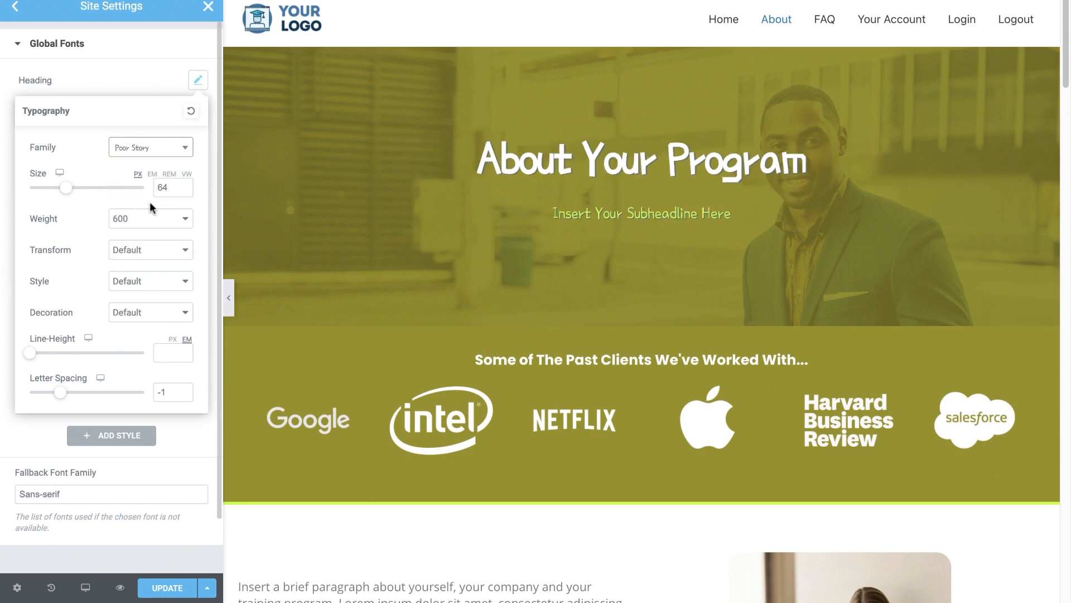
scroll(494, 217, down, 10)
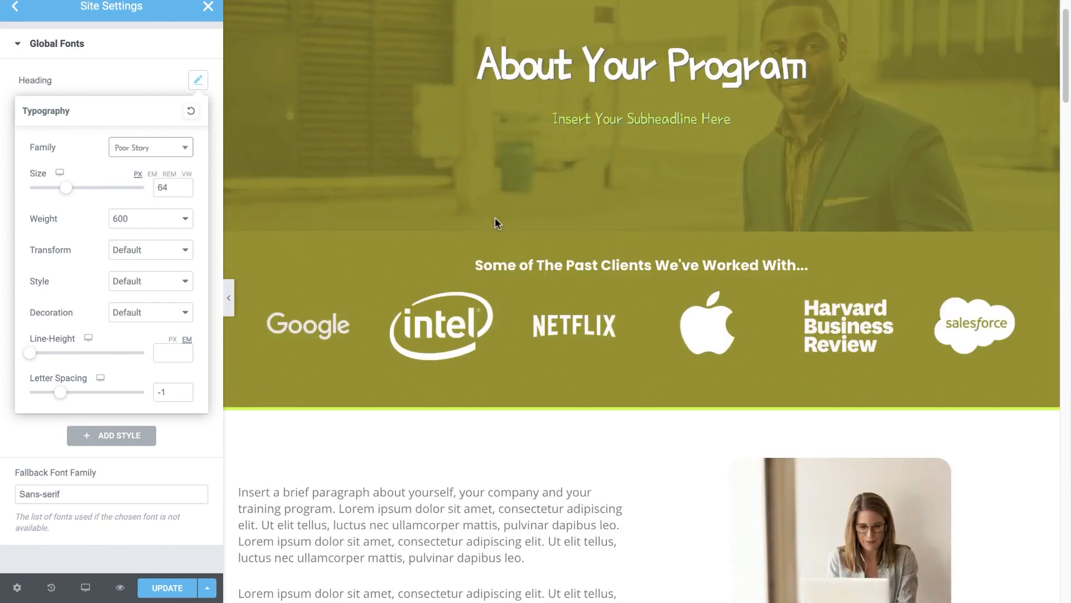
scroll(678, 310, down, 10)
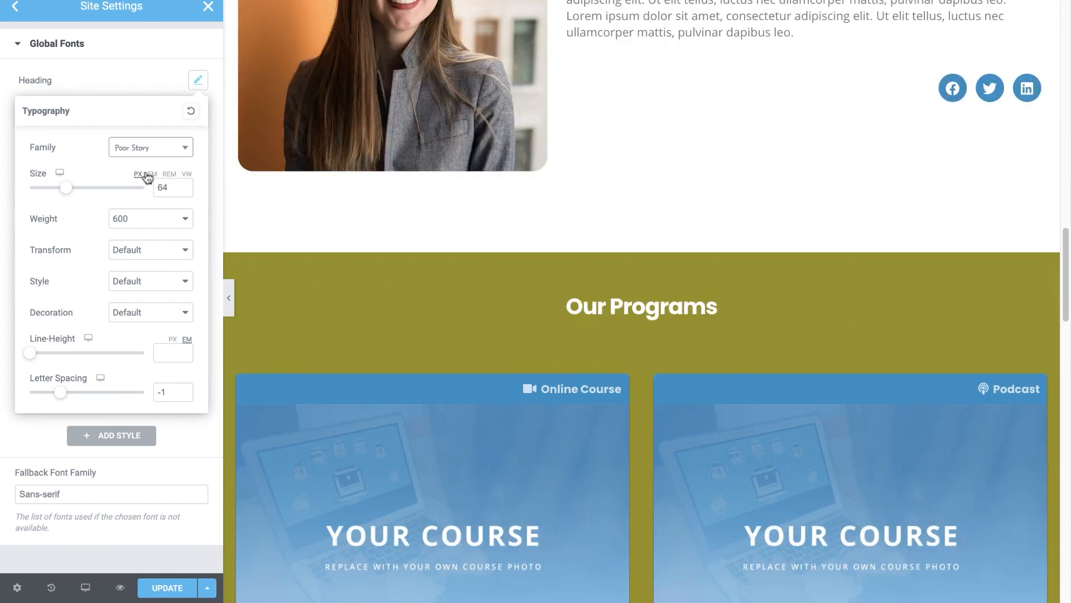
- Close the Heading typography options and leave Site Settings, discarding the global color and font changes
click(112, 56)
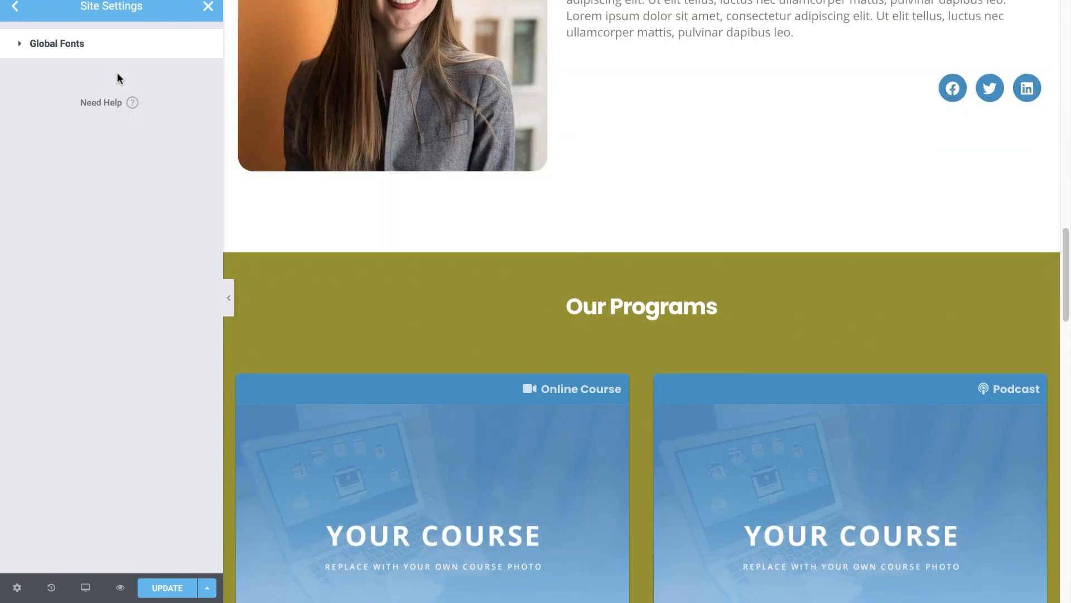
click(74, 50)
scroll(491, 175, up, 20)
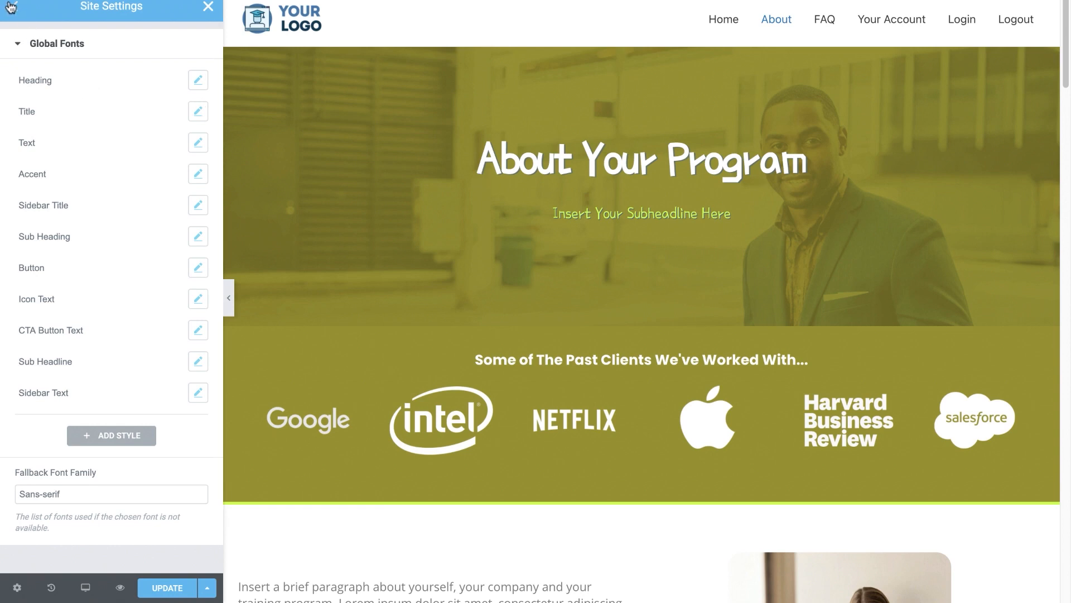
click(206, 7)
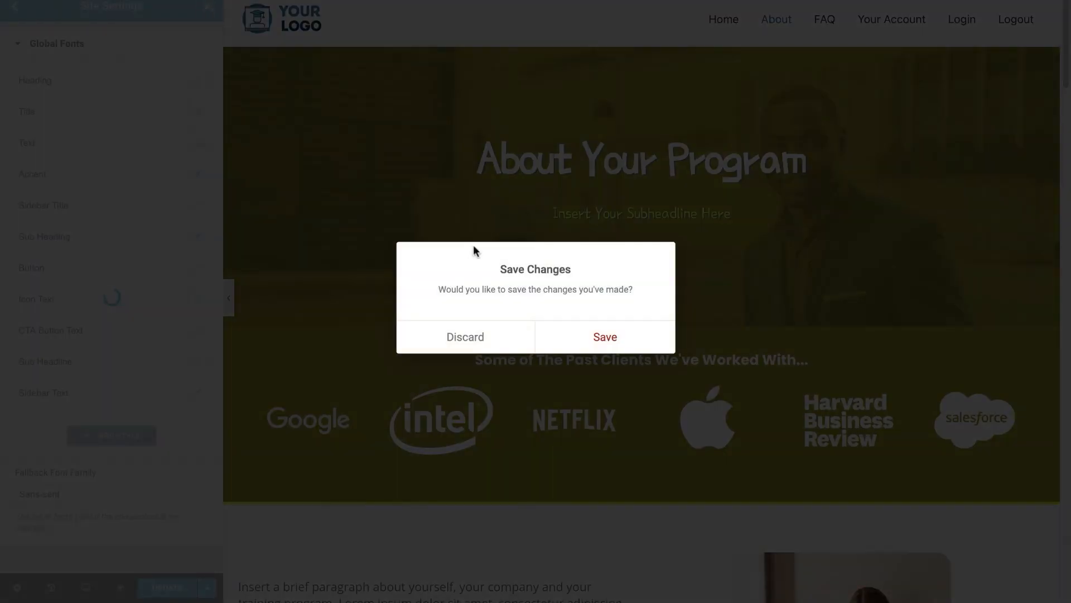
click(474, 337)
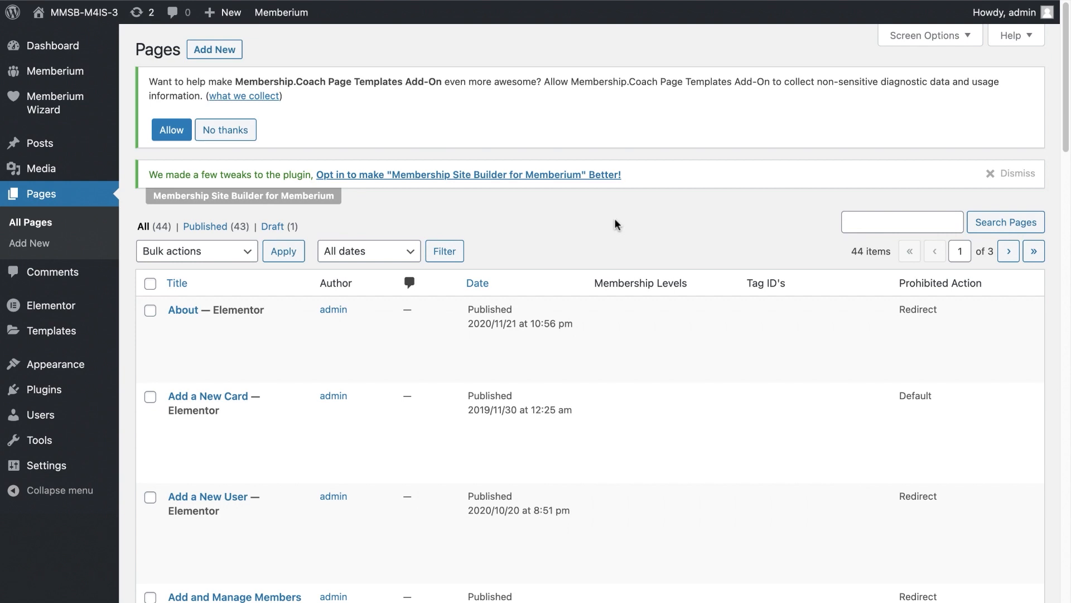
- Look through the list of imported WordPress pages for the course library page
scroll(624, 257, down, 1)
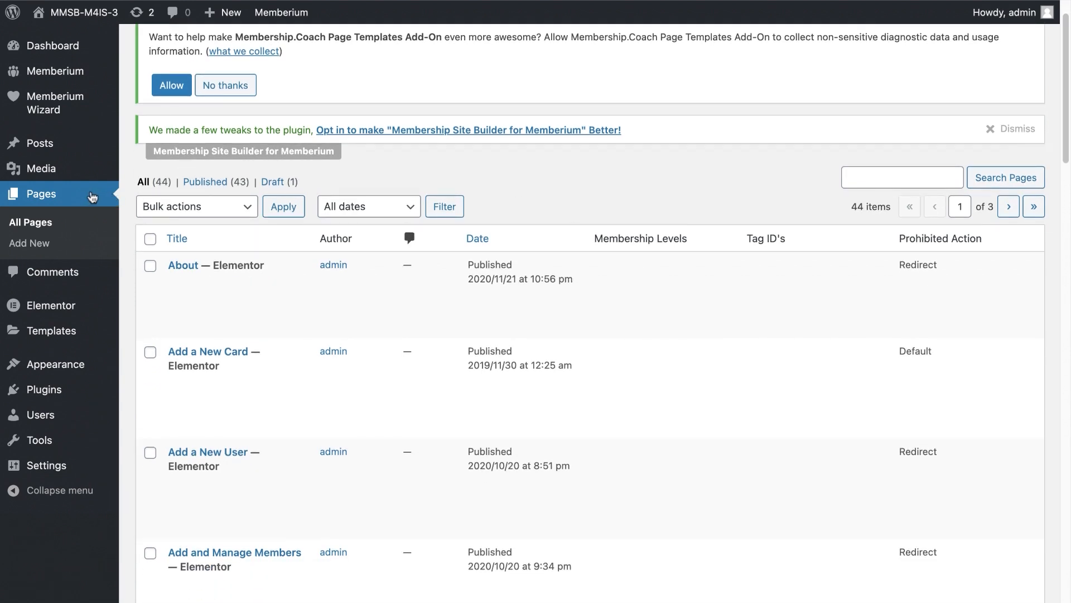
scroll(559, 231, down, 3)
scroll(560, 231, down, 10)
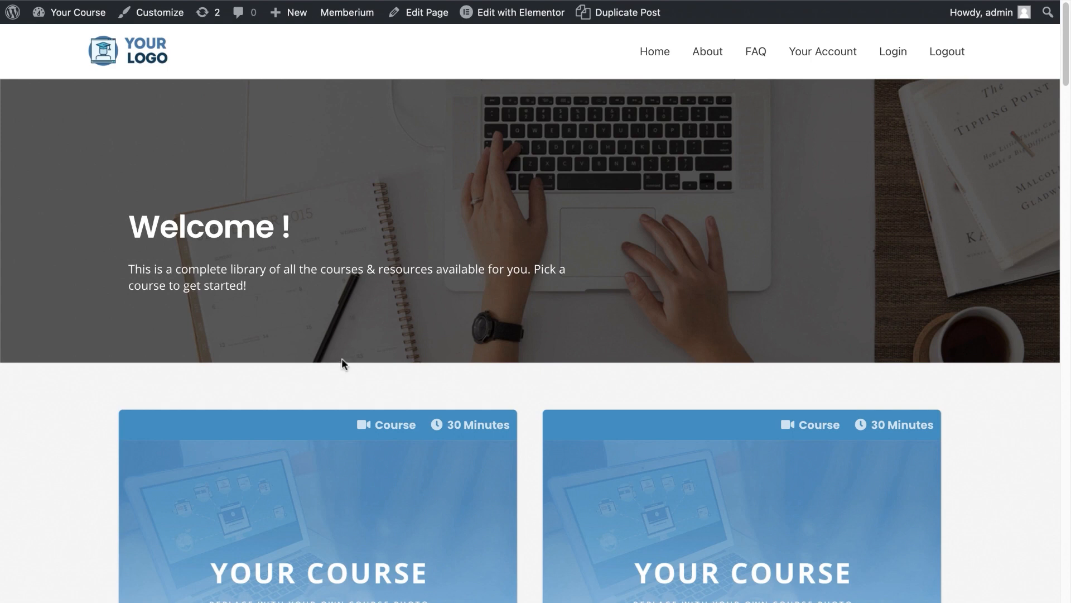
- Examine the course library page's welcome banner and course cards, and open the page for editing in Elementor
scroll(173, 357, down, 3)
scroll(187, 349, down, 3)
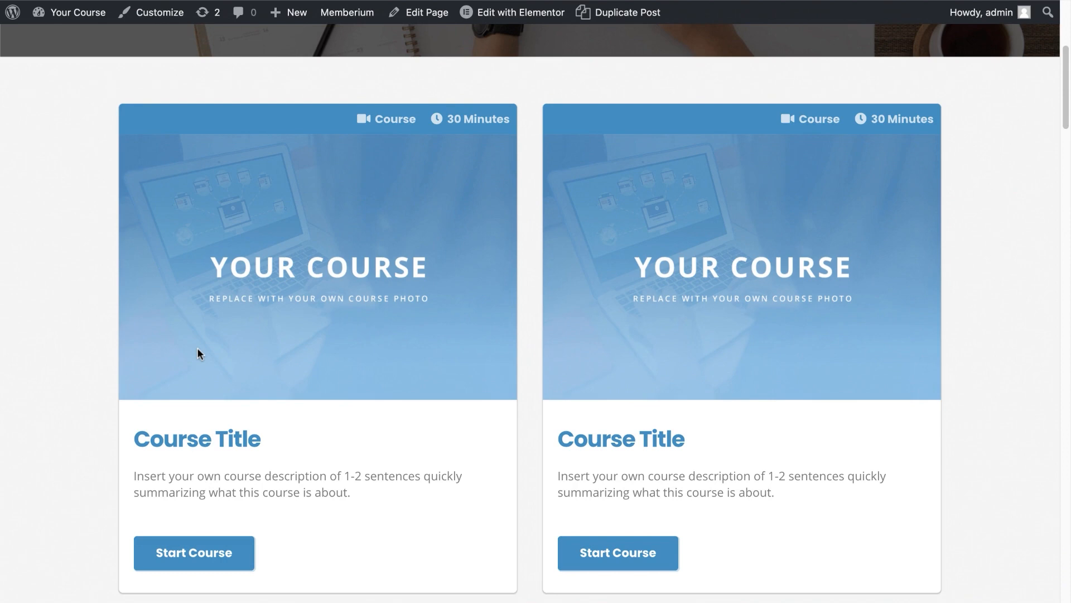
scroll(198, 347, down, 1)
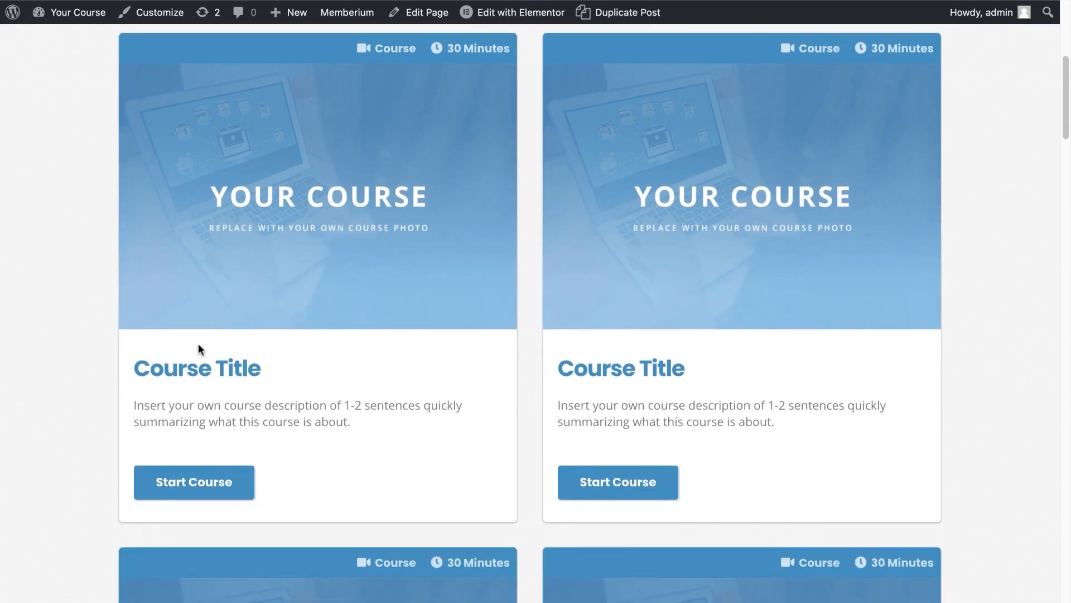
scroll(199, 347, up, 3)
scroll(198, 347, up, 6)
scroll(199, 346, down, 6)
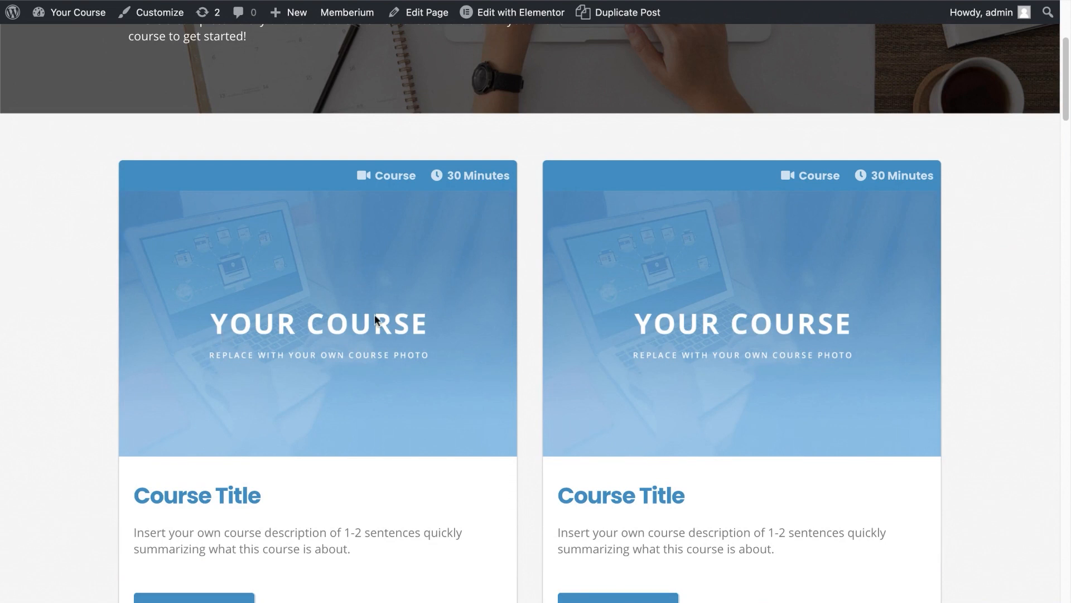
scroll(371, 312, down, 2)
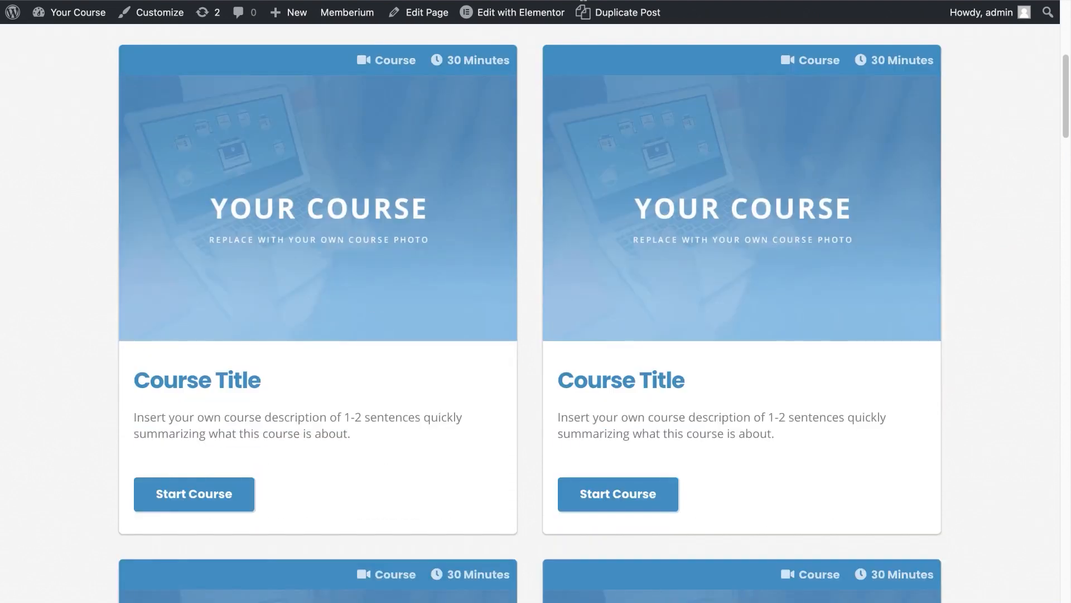
click(532, 12)
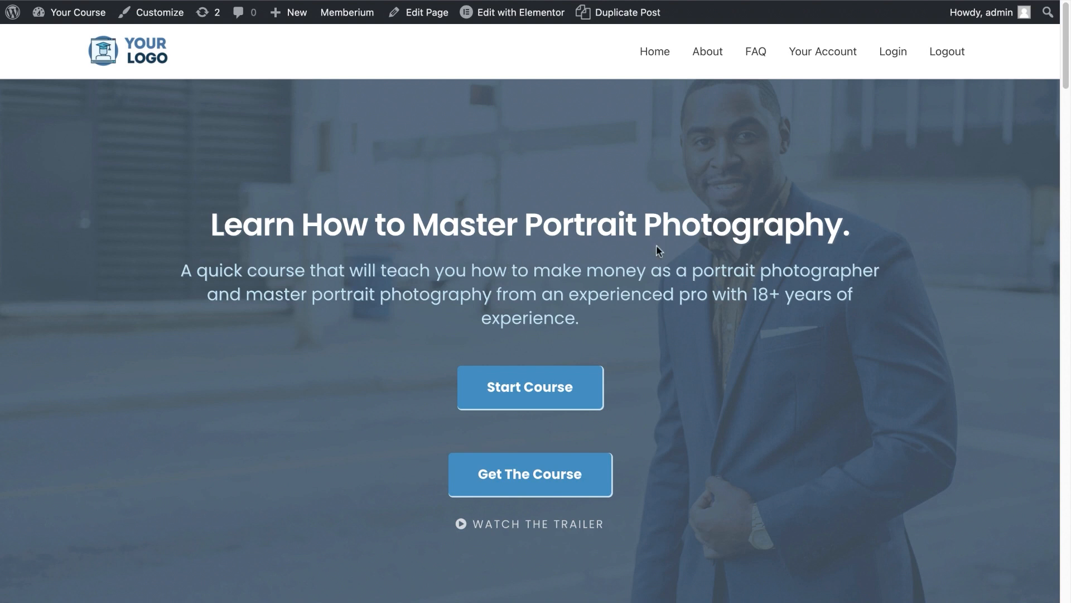
- Examine the course sales page's hero section and follow its Start Course link to the course modules
scroll(657, 250, down, 2)
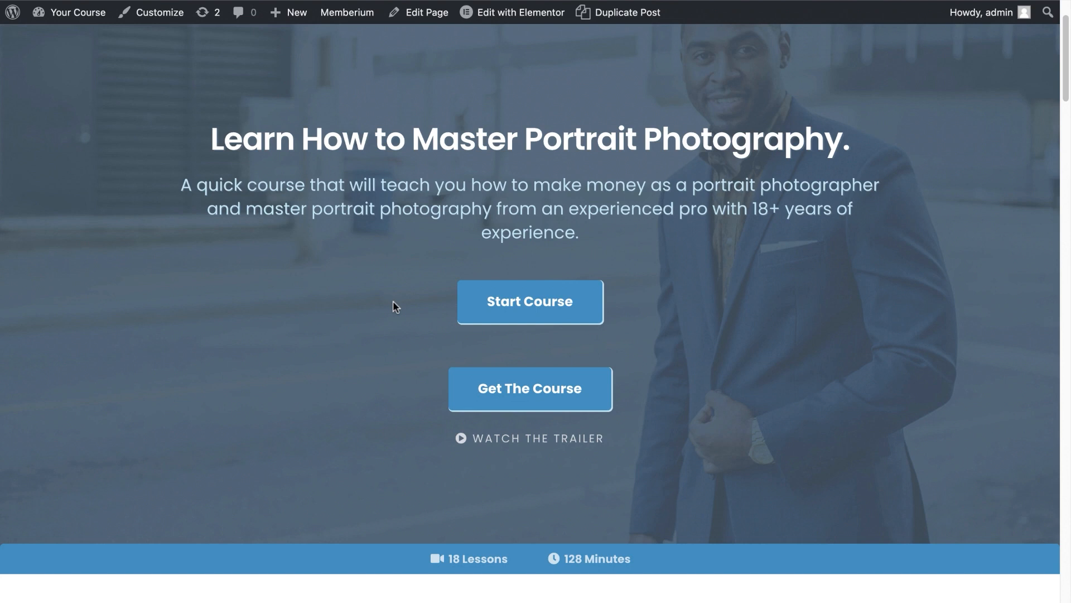
scroll(393, 300, up, 1)
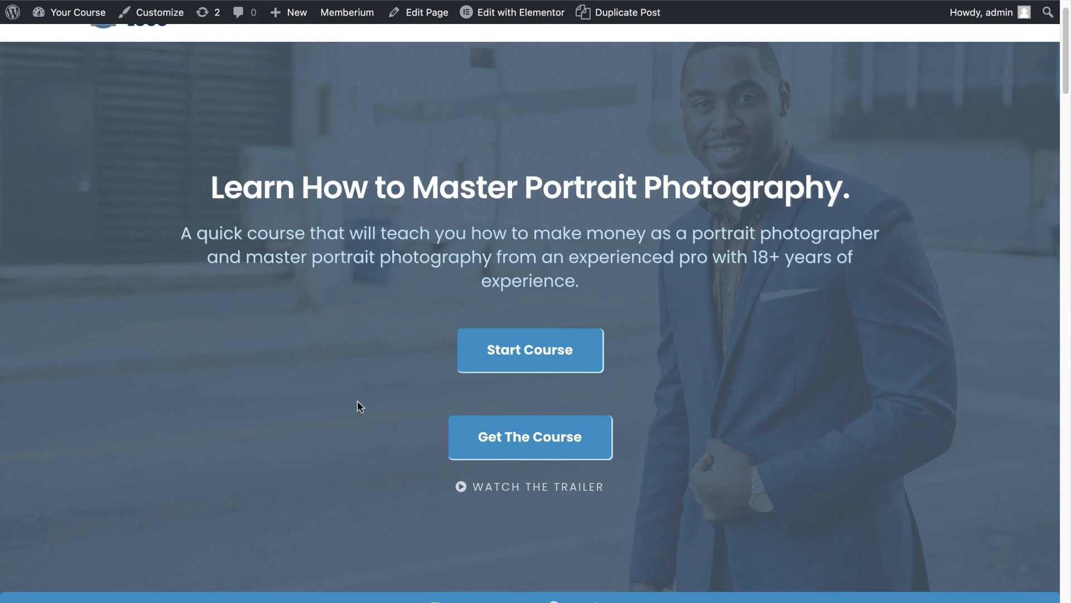
scroll(357, 401, up, 1)
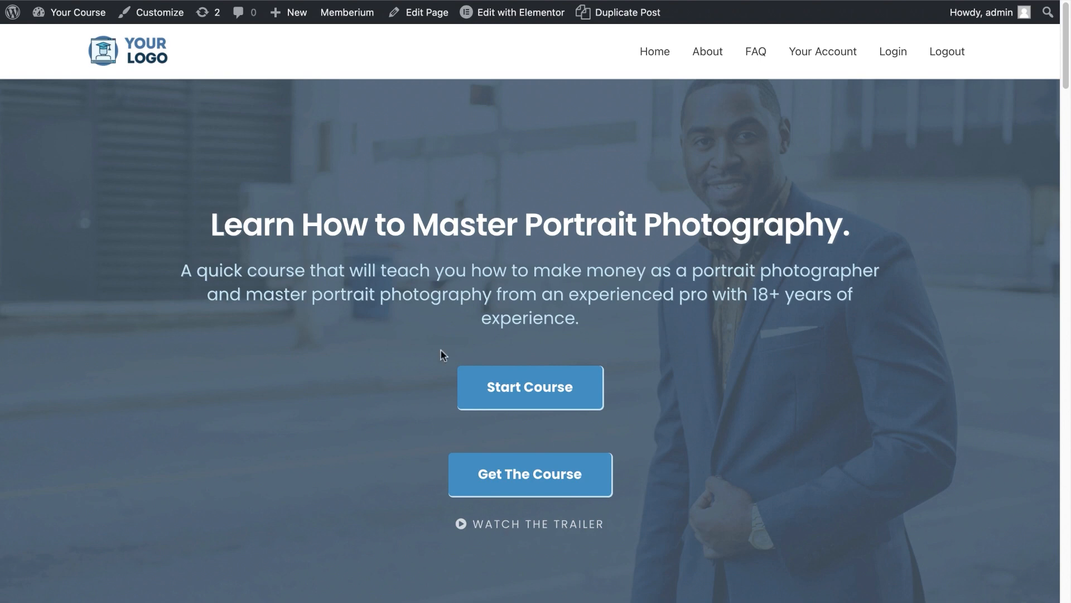
click(516, 376)
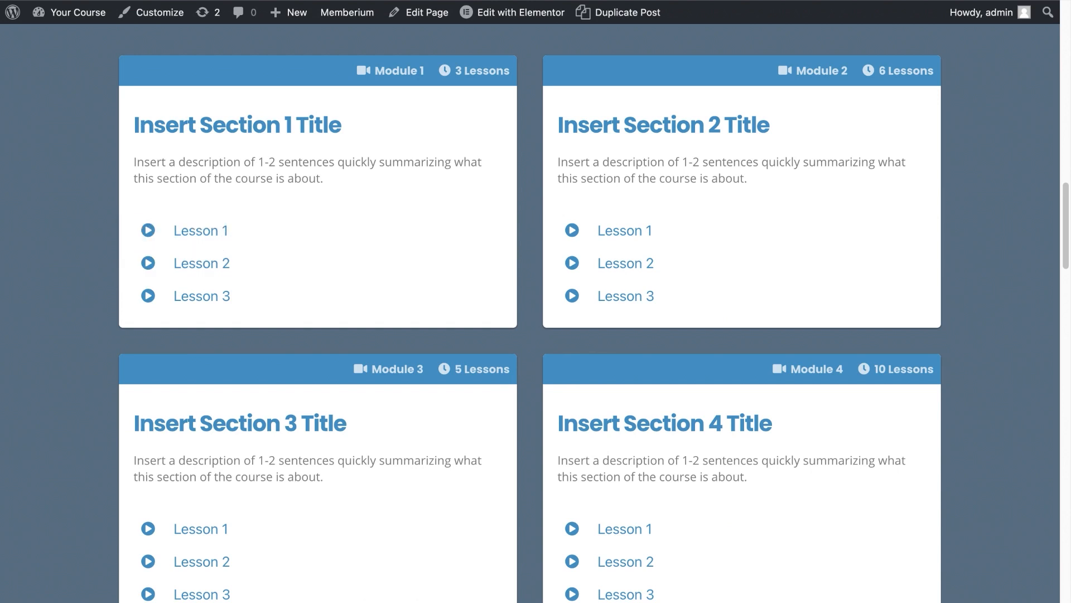
- Switch to the individual lesson page and examine its video, sidebar lesson menu, description and lesson resources
click(937, 0)
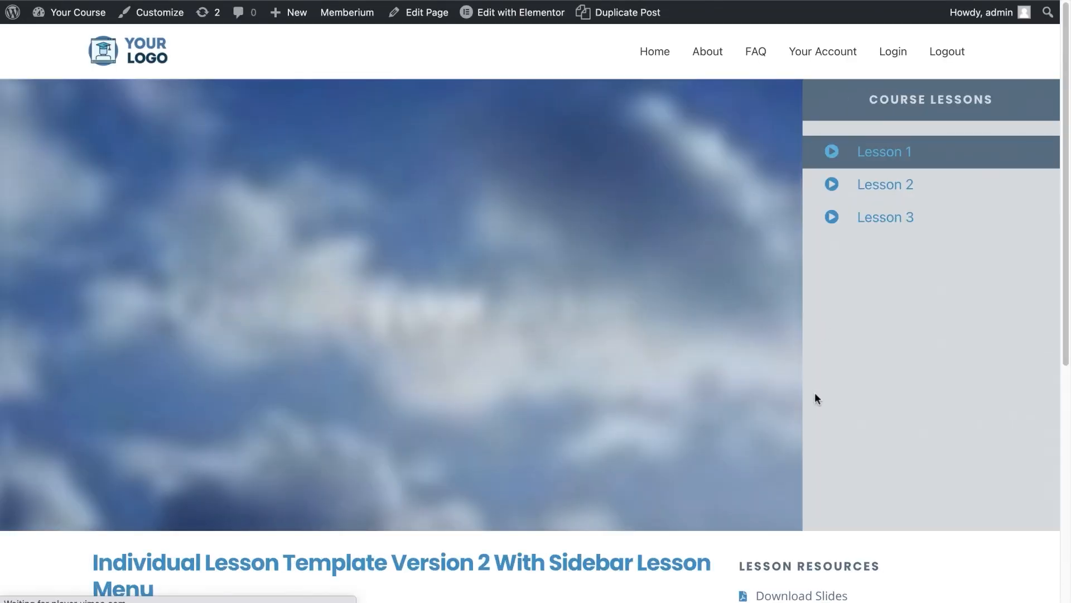
scroll(815, 395, down, 2)
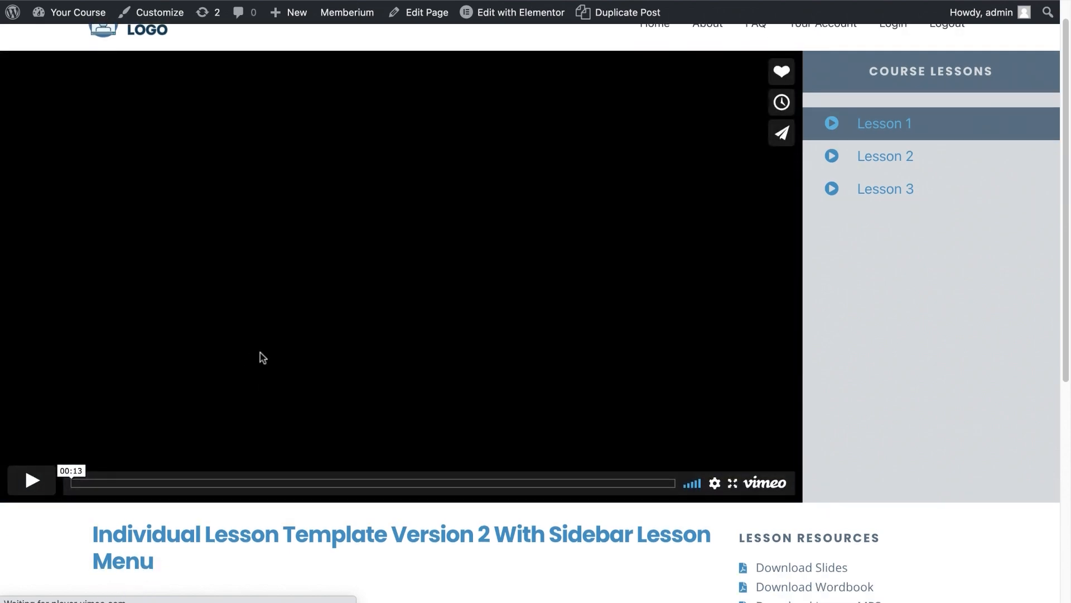
scroll(594, 446, down, 5)
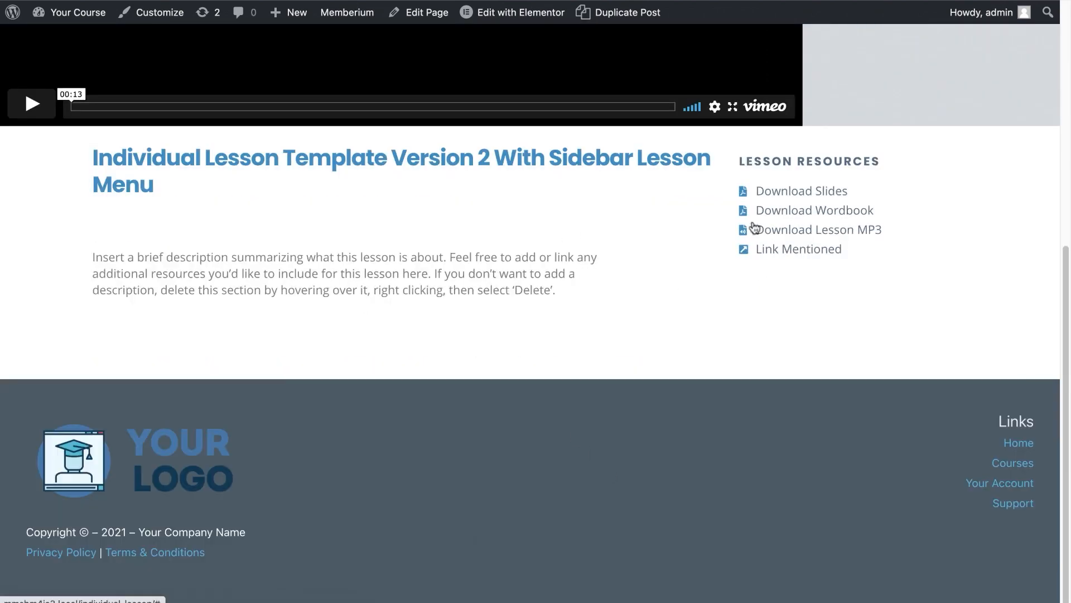
scroll(643, 320, up, 7)
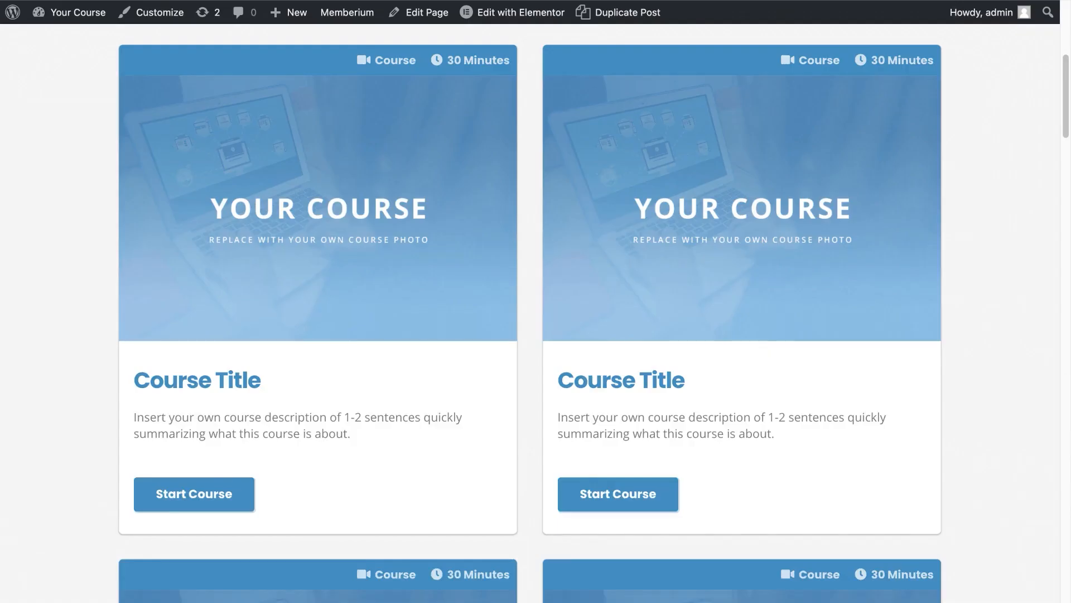
- Review the course library page's course cards and the course page's module sections
scroll(353, 233, up, 6)
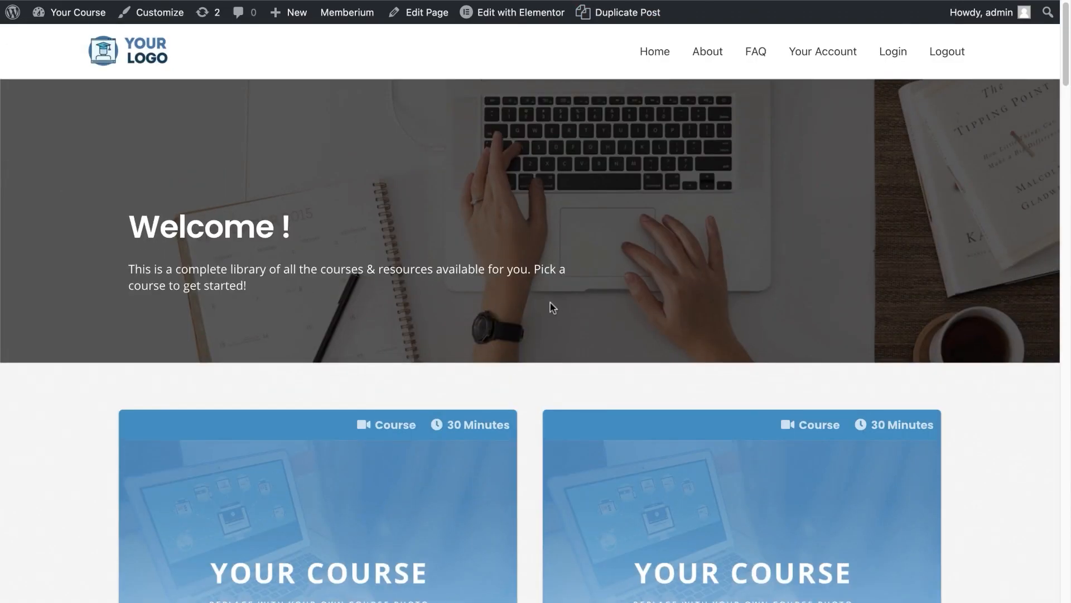
mouse_move(499, 15)
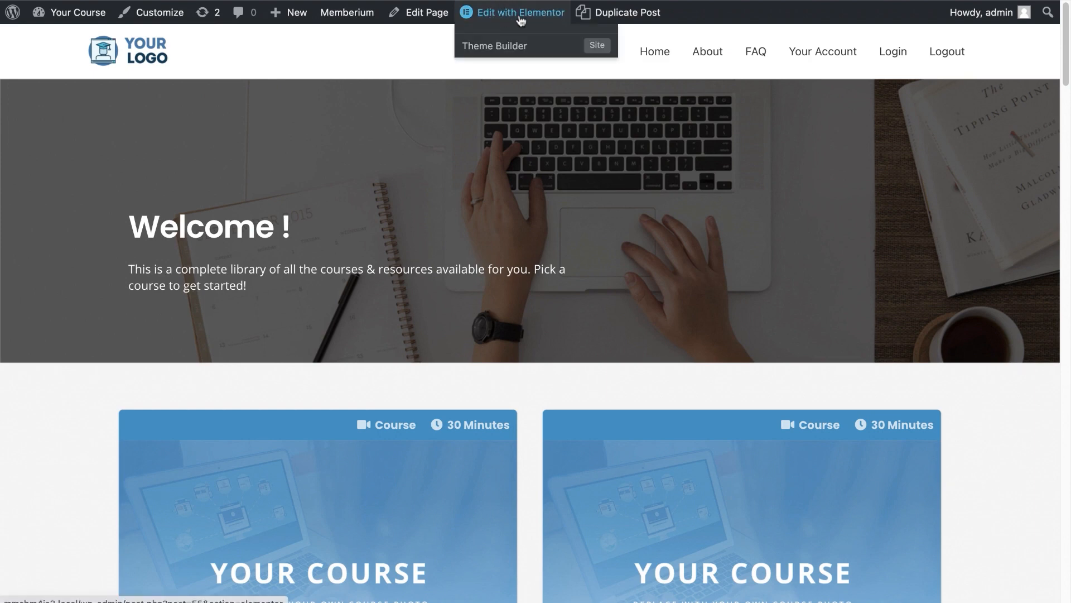
scroll(533, 294, down, 3)
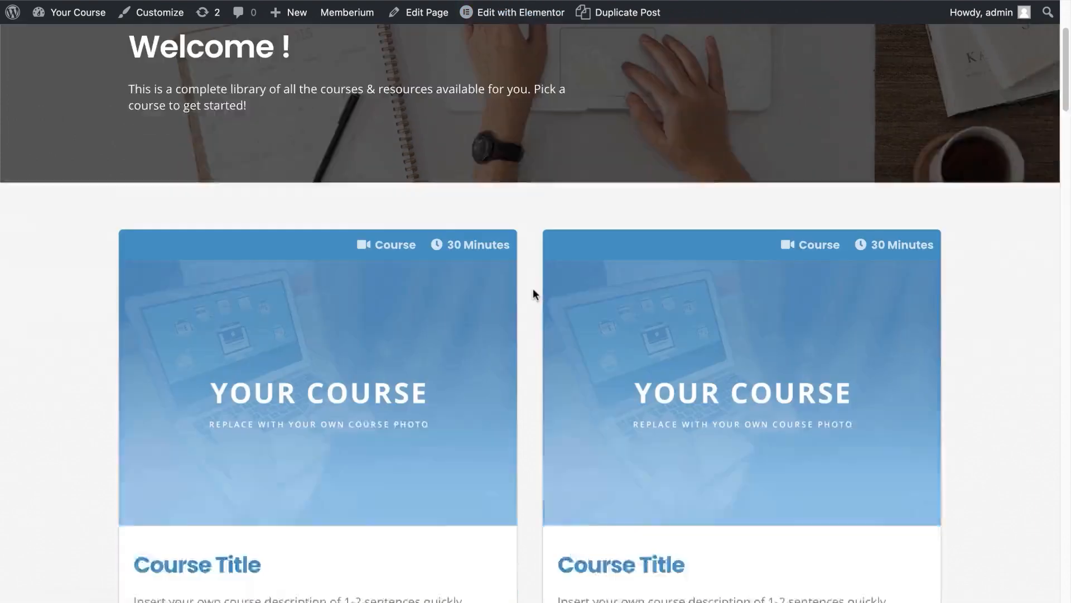
scroll(534, 288, down, 3)
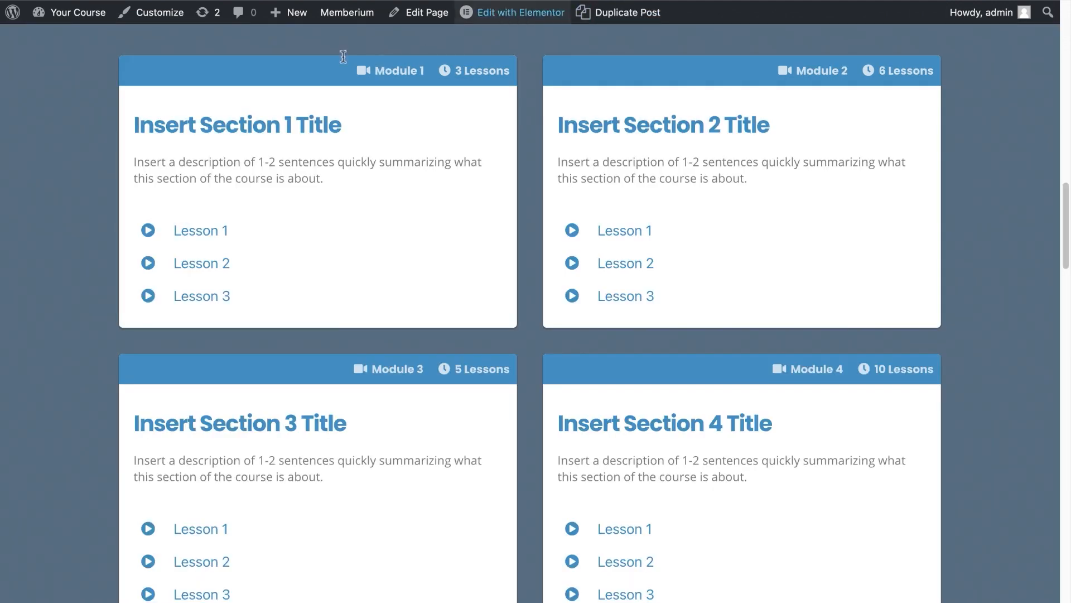
scroll(497, 207, up, 15)
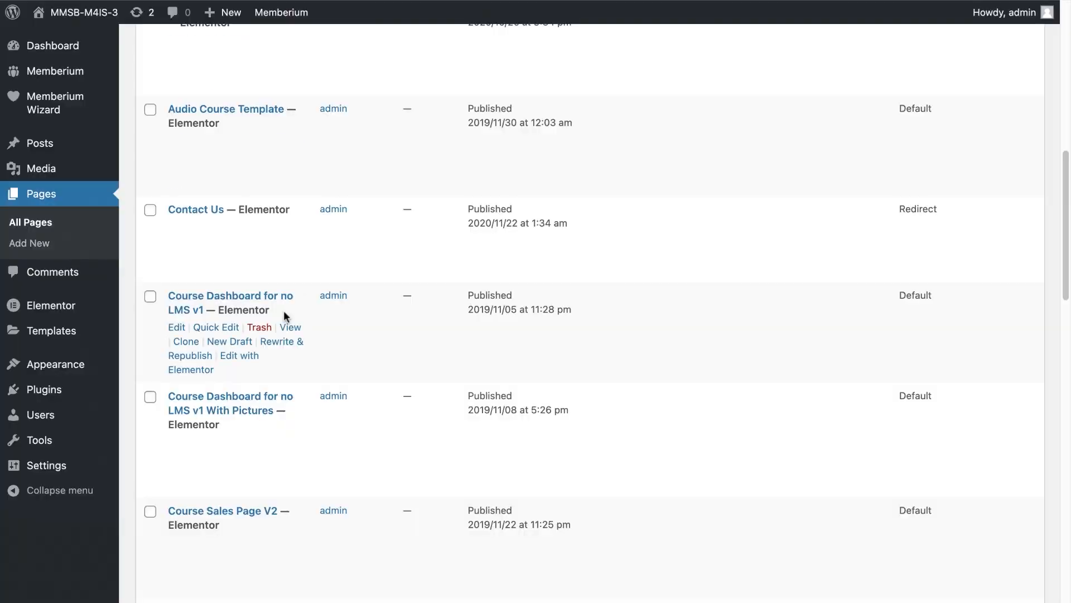
- Create a new draft from the Individual Course Sales and Fulfillment Page and title it Photography Course
scroll(376, 337, down, 5)
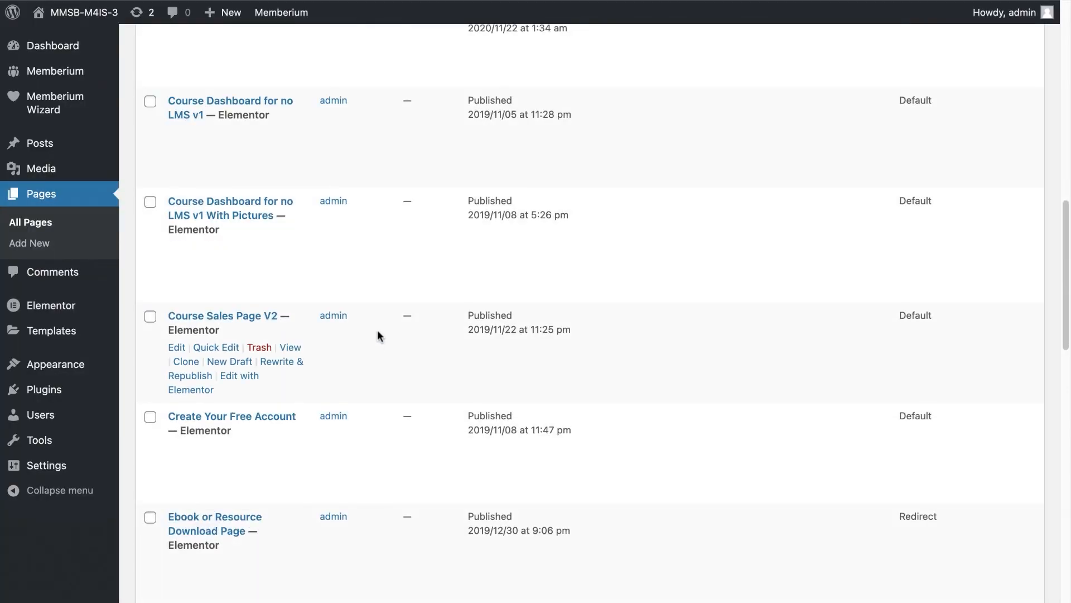
scroll(378, 336, down, 15)
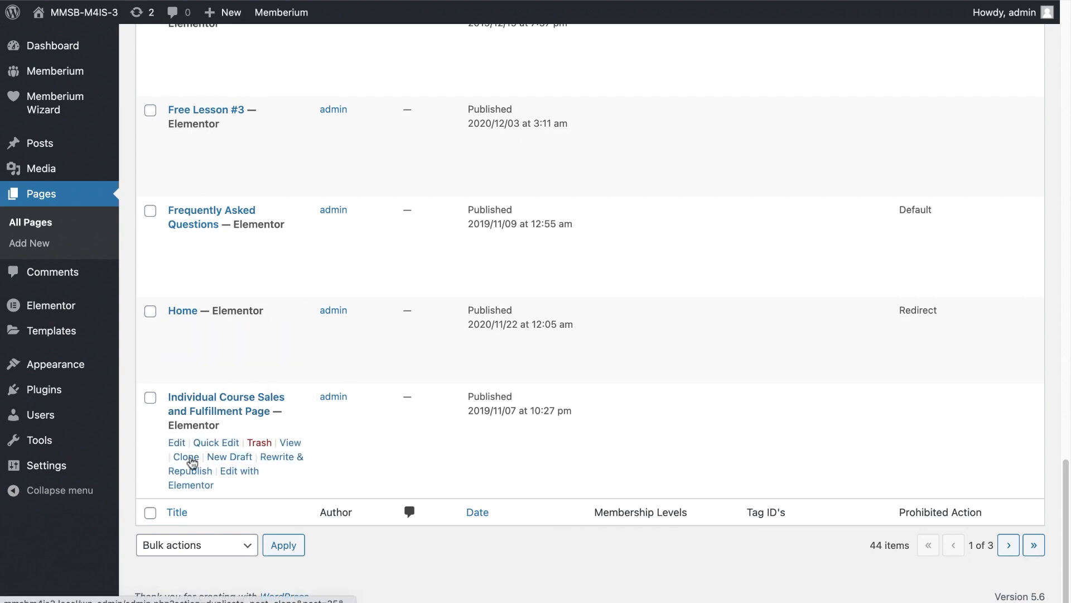
click(229, 460)
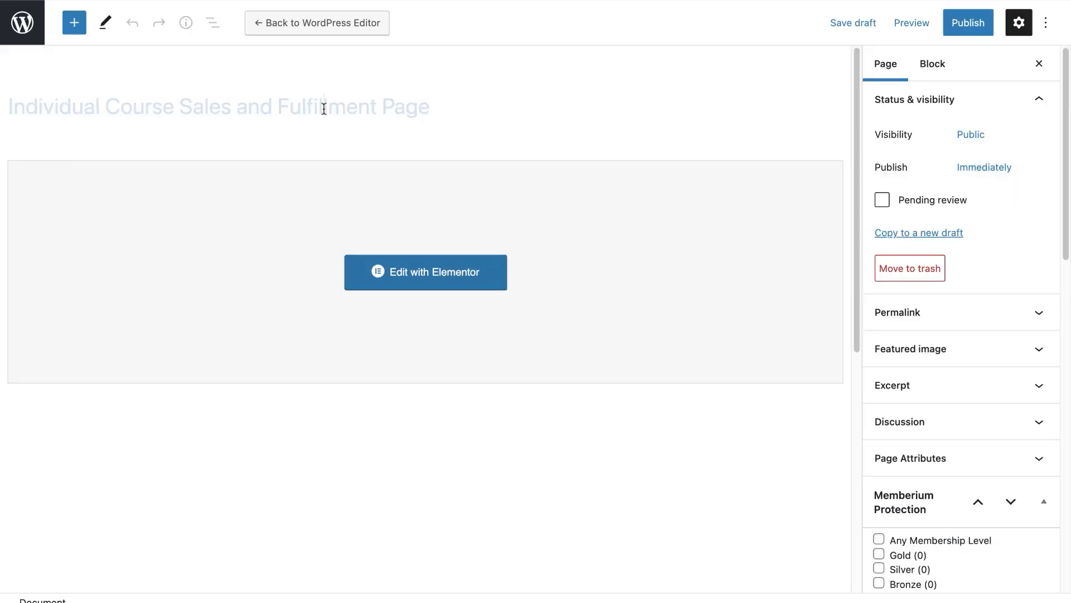
drag(430, 106, 35, 104)
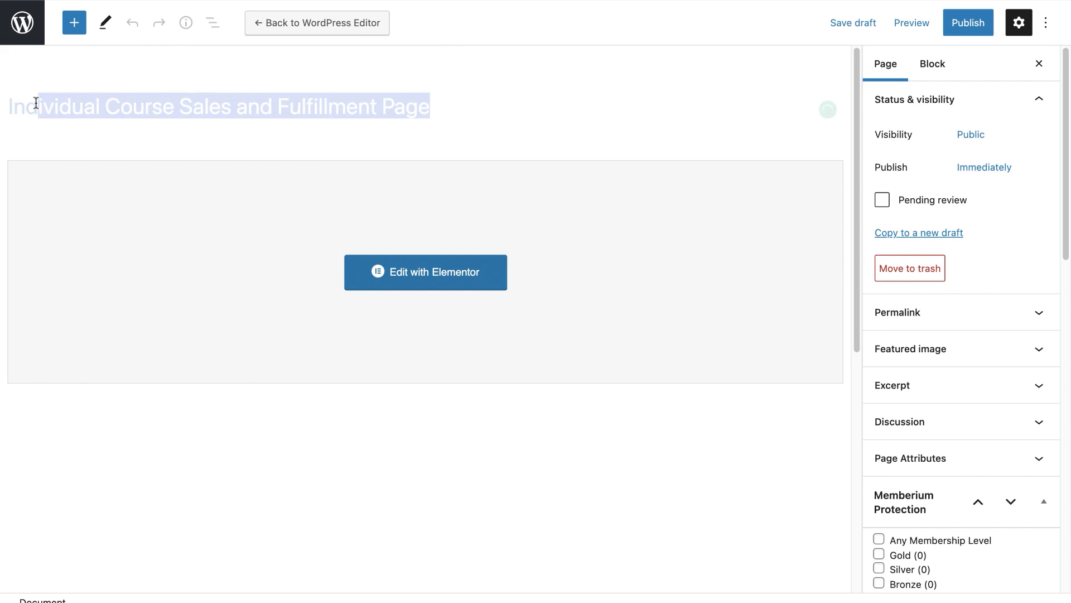
key(BackSpace)
key(BackSpace)
key(BackSpace)
key(BackSpace)
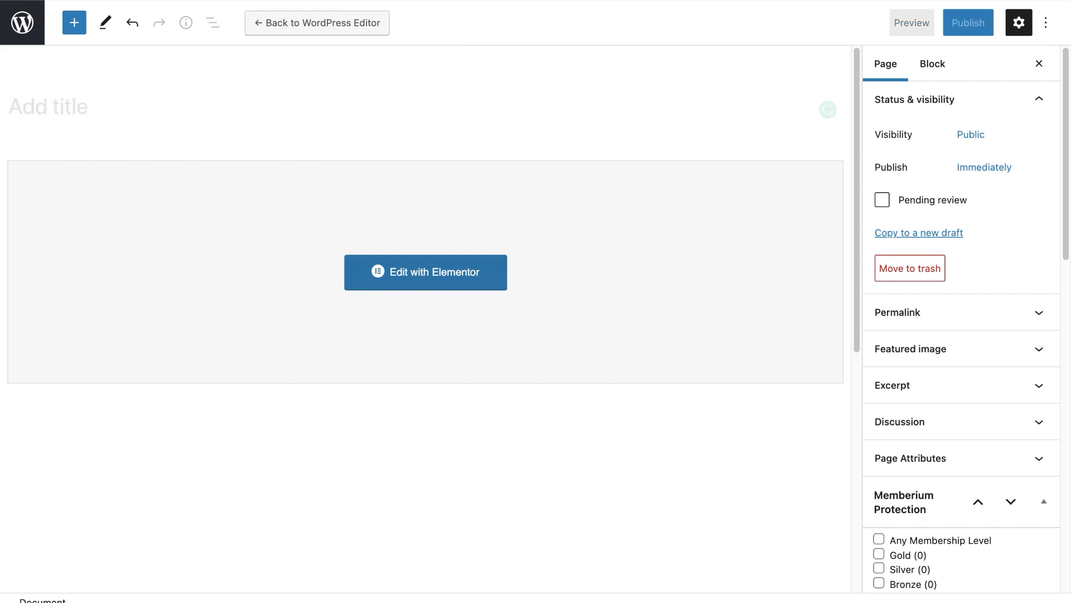
text(Photography Course)
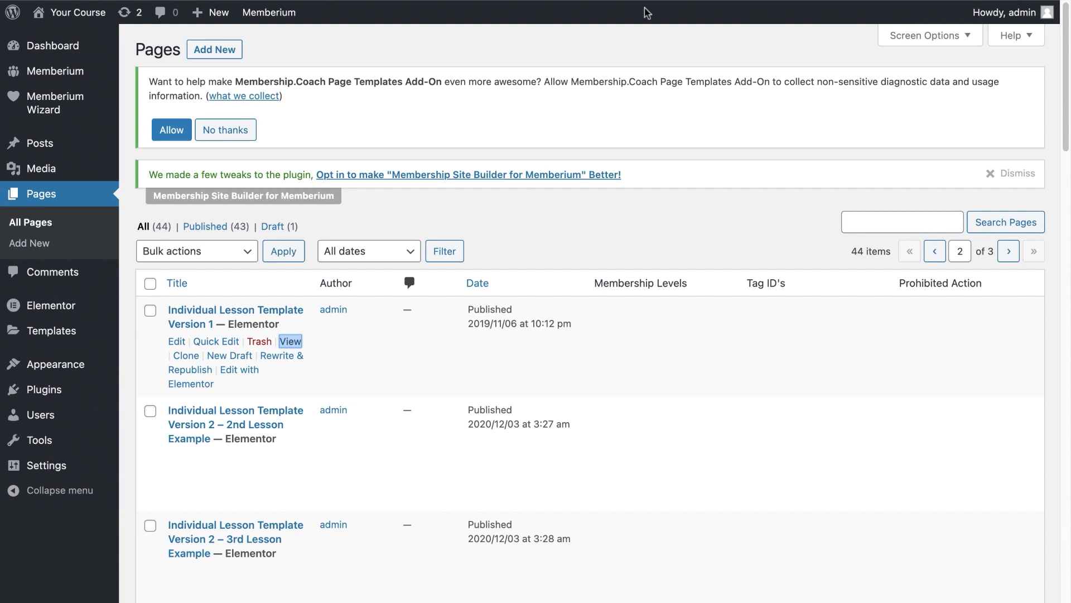
- Create a new draft from the Individual Lesson Template Version 2 With Sidebar Lesson Menu page
click(584, 229)
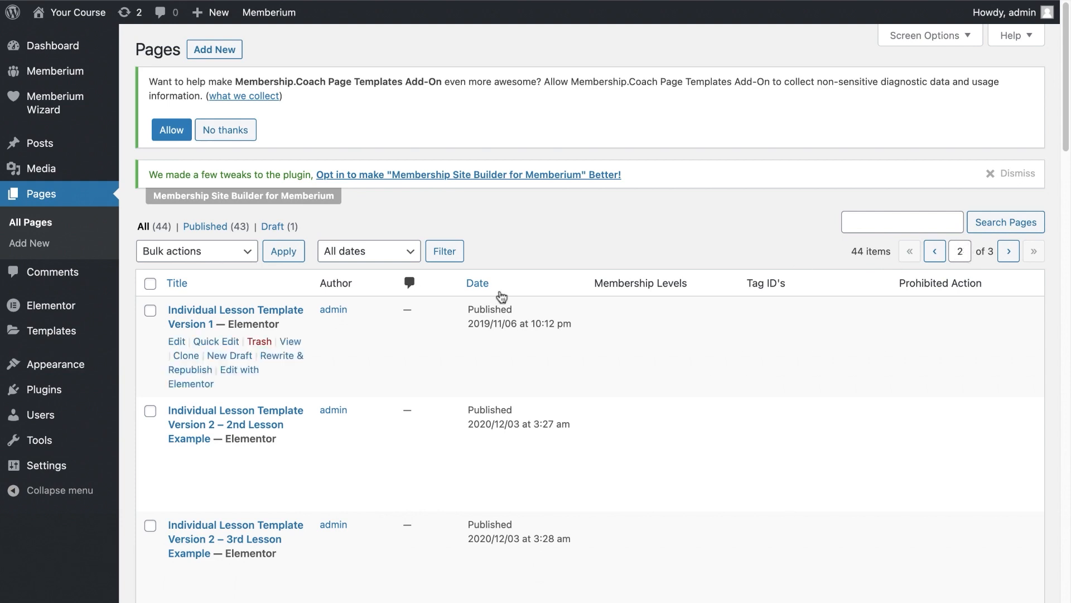
scroll(406, 329, down, 1)
scroll(406, 324, down, 1)
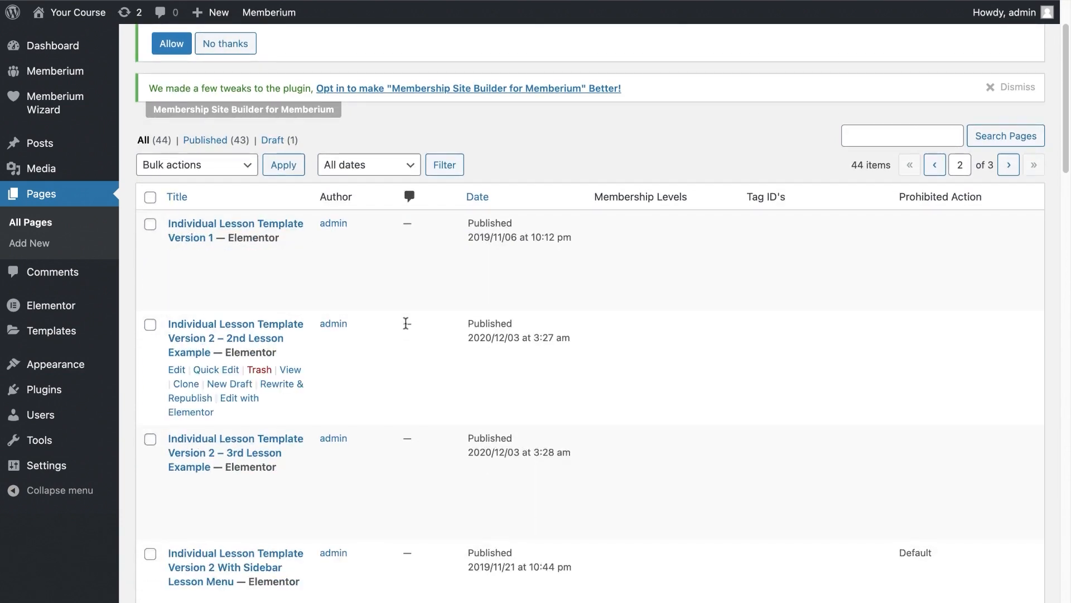
scroll(279, 287, down, 8)
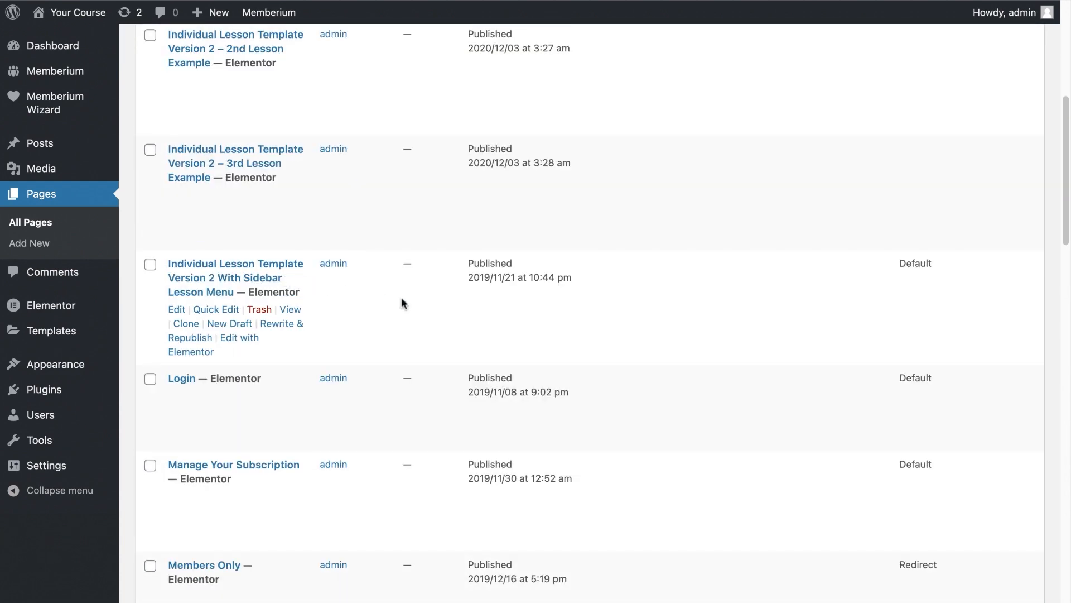
scroll(414, 362, up, 4)
scroll(406, 363, down, 1)
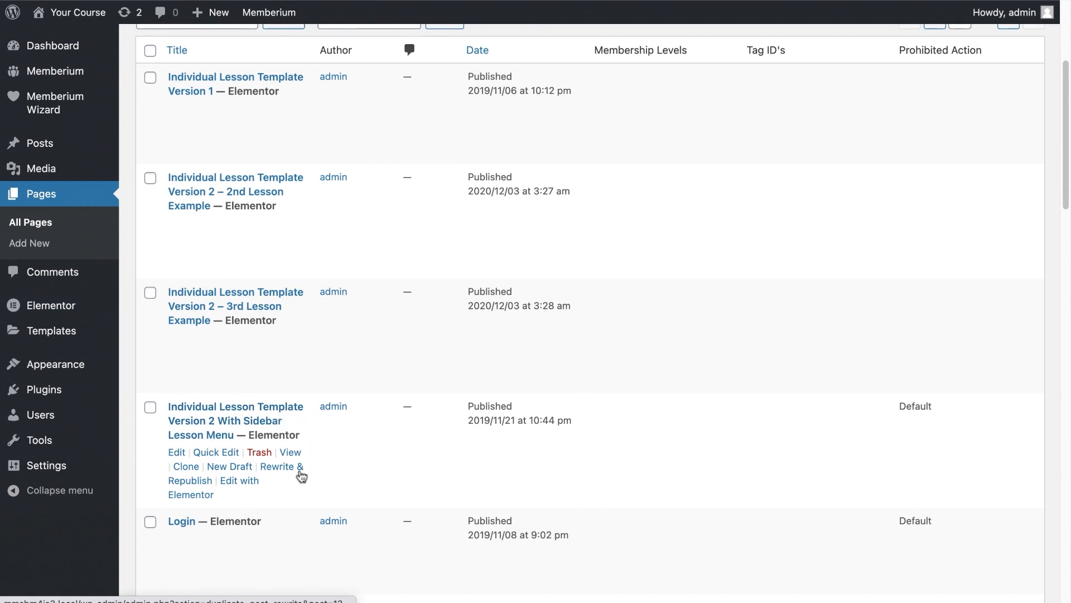
click(218, 469)
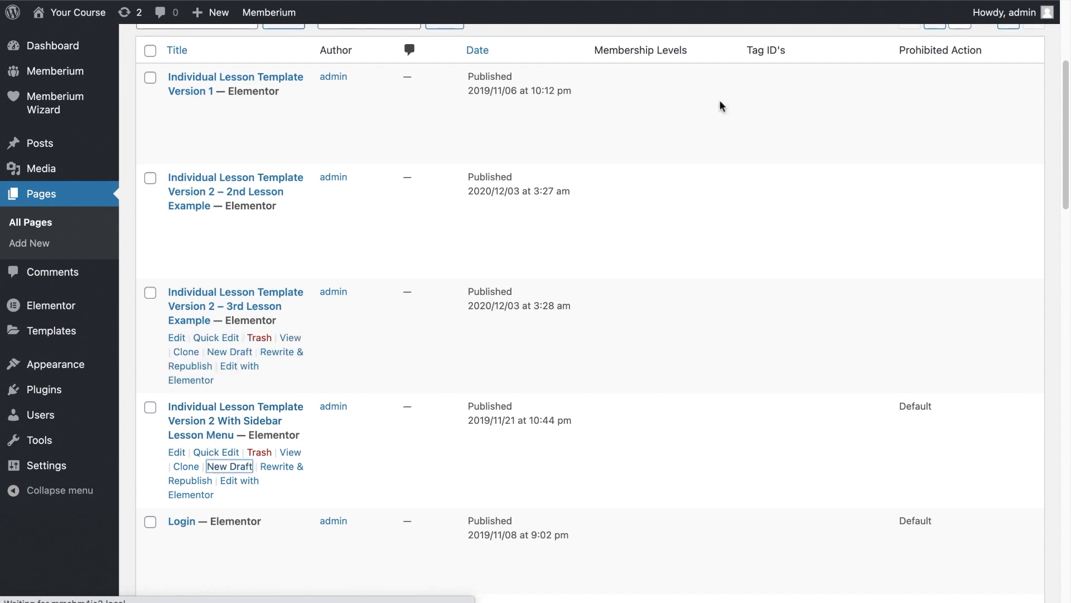
- Replace the lesson draft's title with Lesson 1 - Basics and save the draft
triple_click(548, 106)
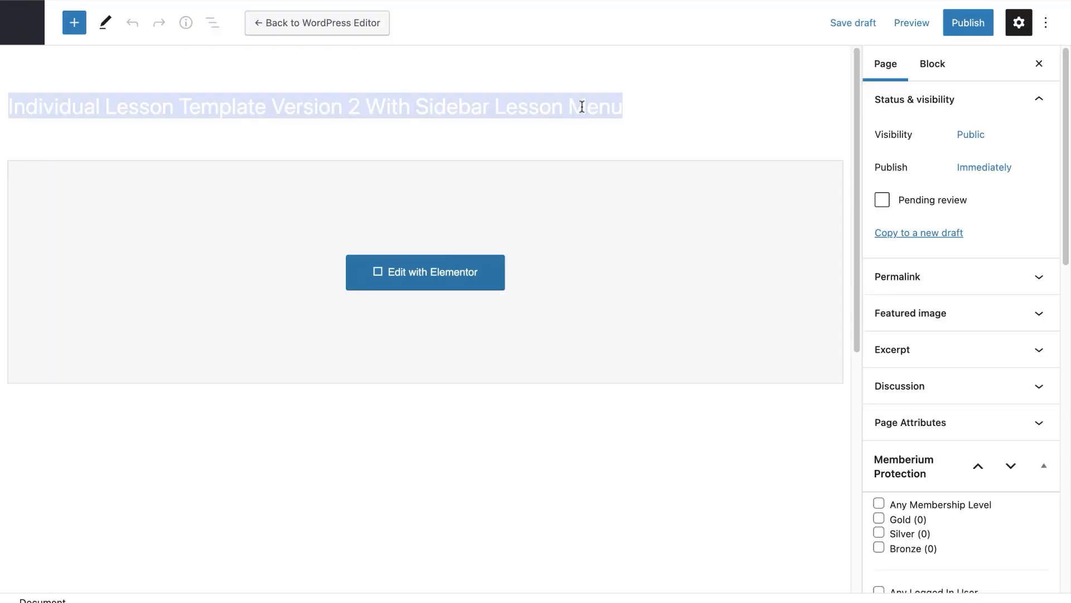
text(Lesson 1)
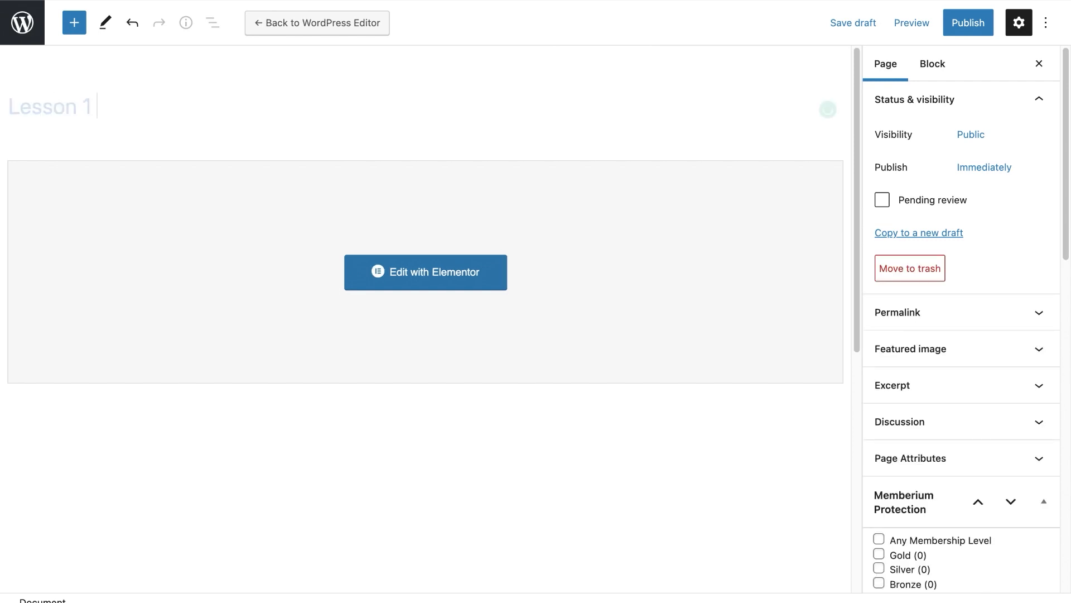
text( - Basics)
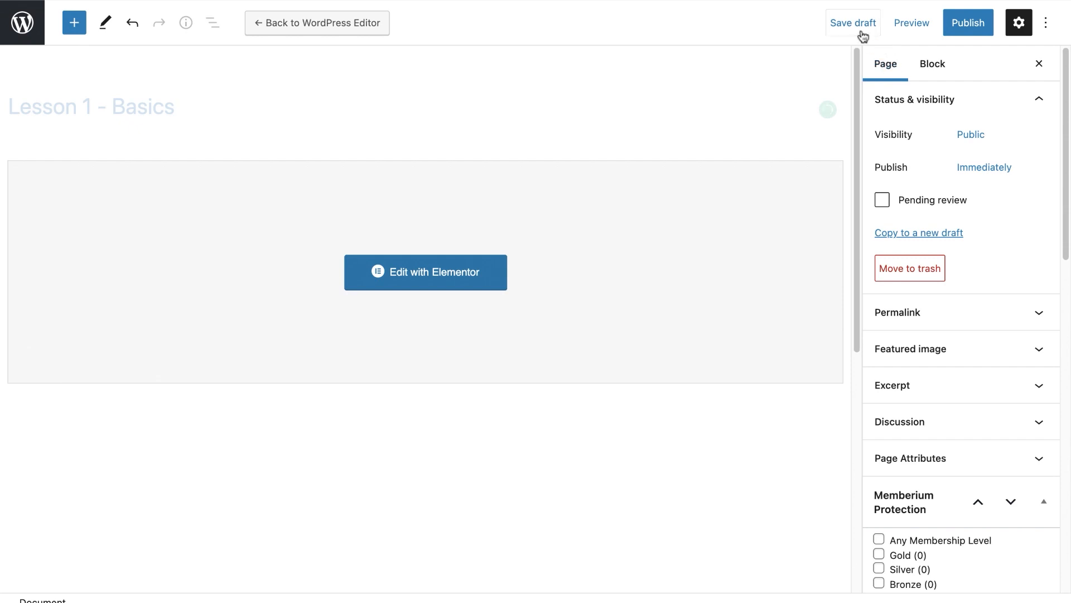
click(846, 21)
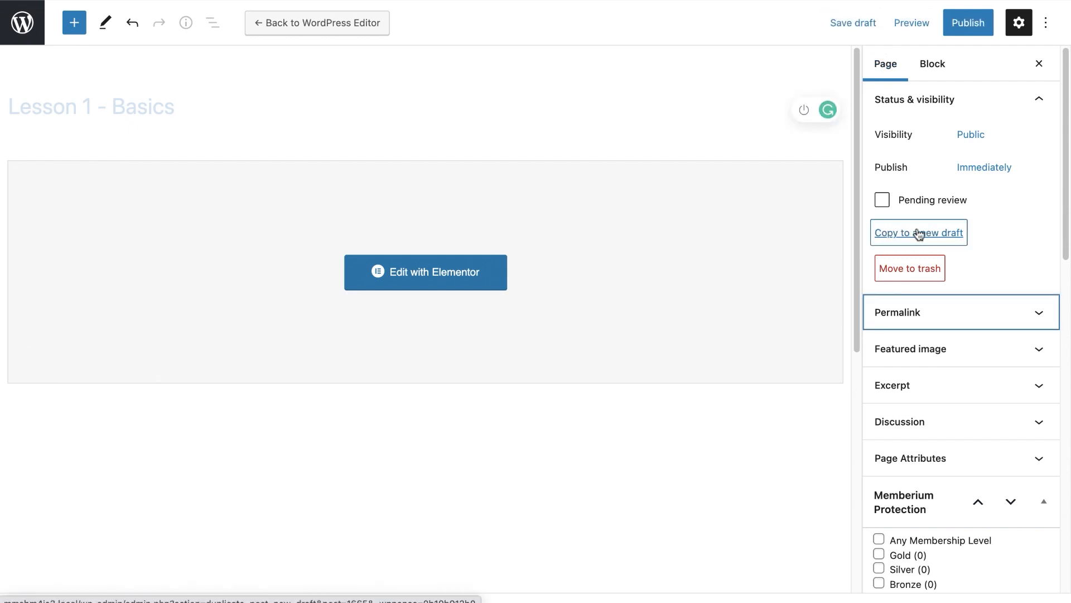
- Copy the lesson to a new draft titled Lesson 2 - Editing, save it, and copy it to another new draft
click(934, 237)
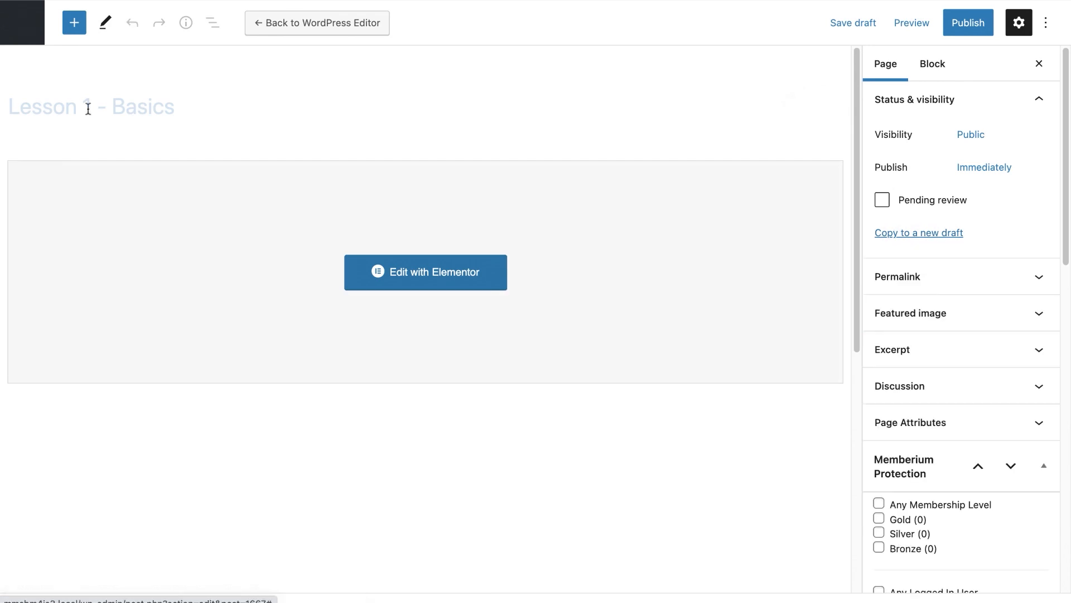
drag(83, 109, 189, 108)
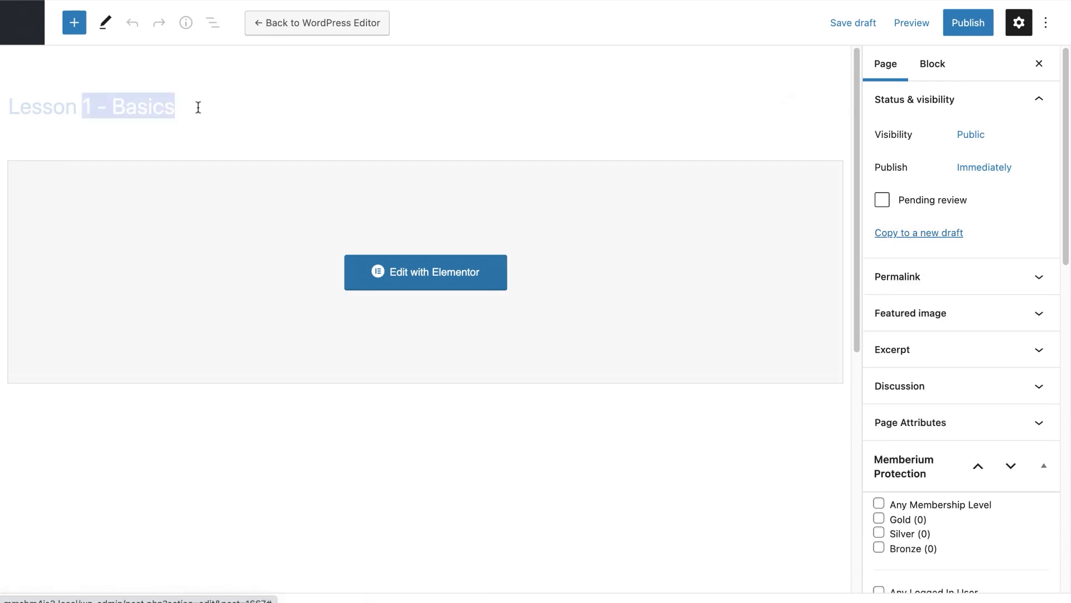
text(2 - Editing)
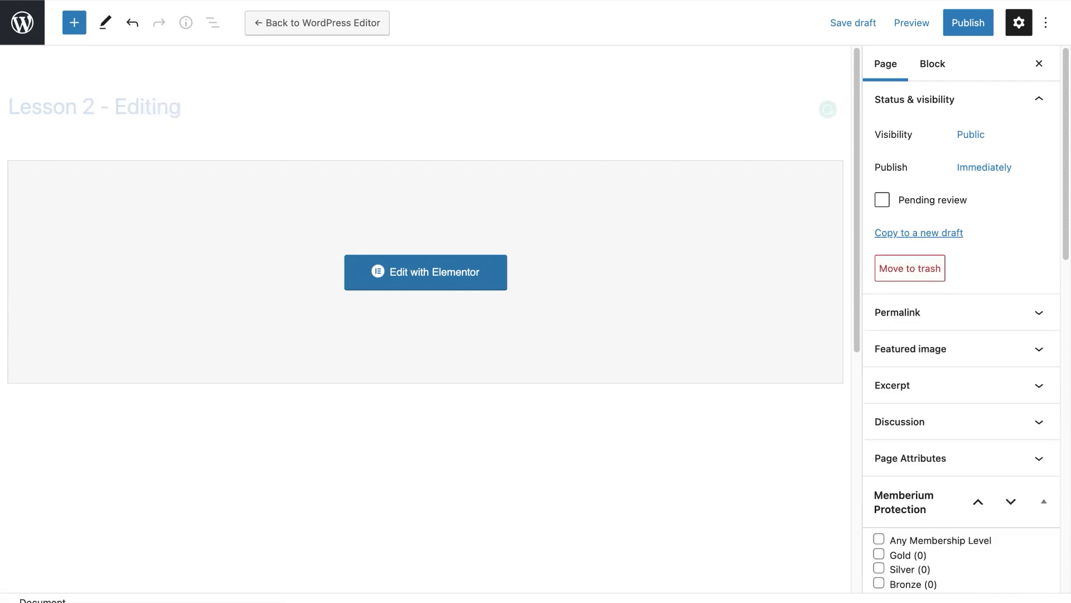
click(838, 19)
click(927, 232)
- Publish the Lesson 1 - Basics page and open the WordPress menu editor
click(967, 23)
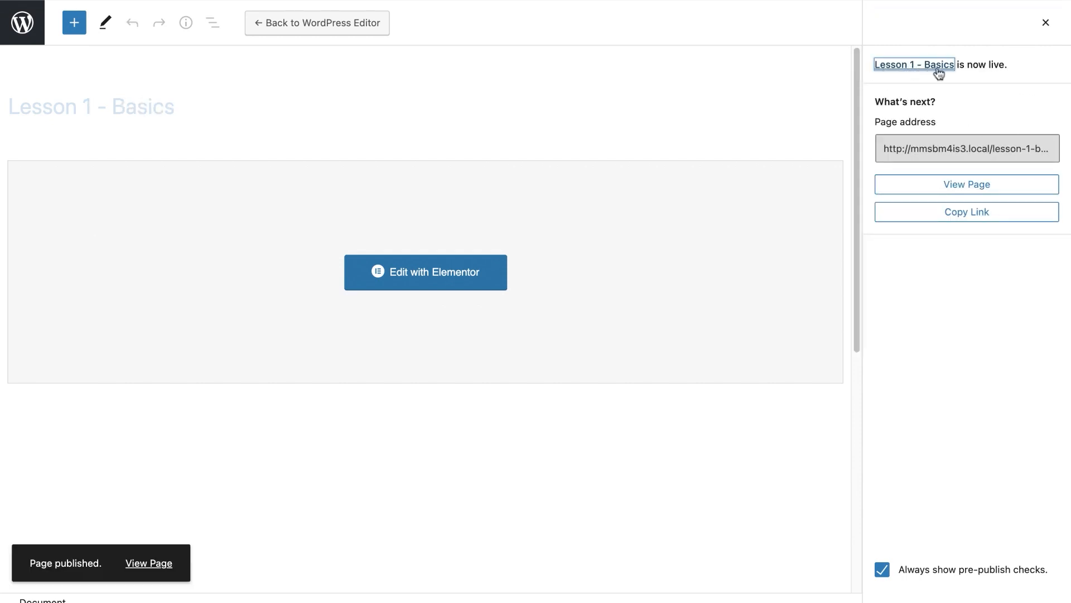
click(1043, 25)
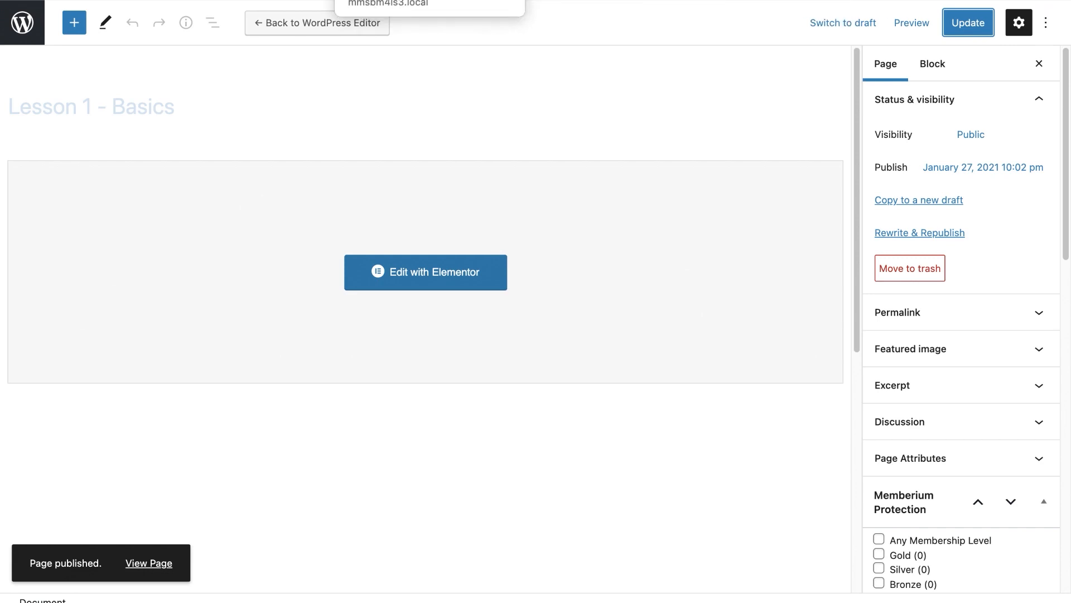
click(373, 1)
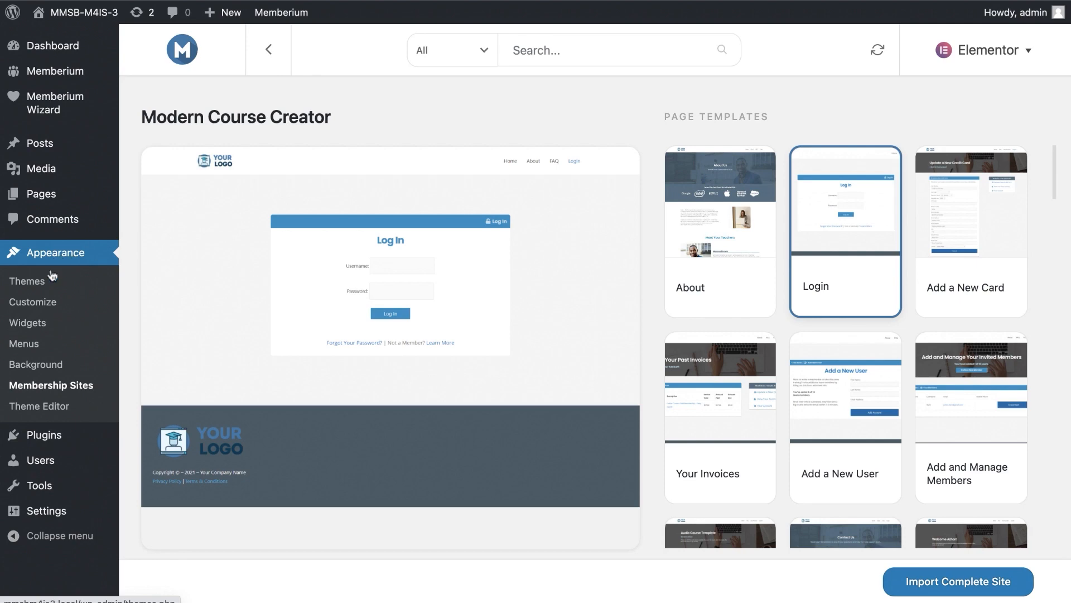
click(87, 341)
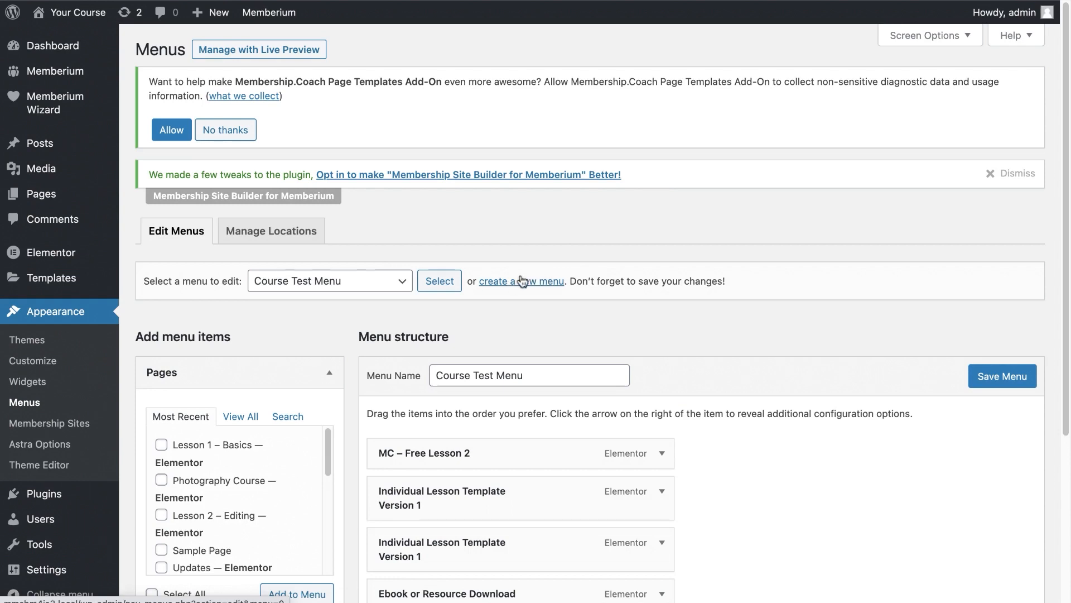
- Create a new WordPress menu named Photography Course
click(533, 282)
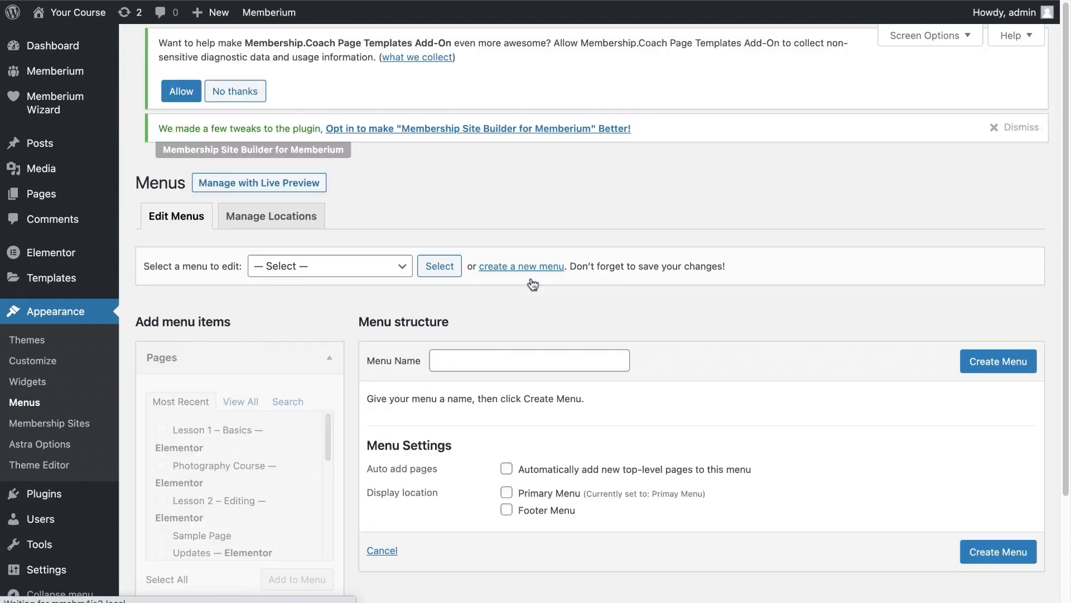
scroll(537, 296, down, 3)
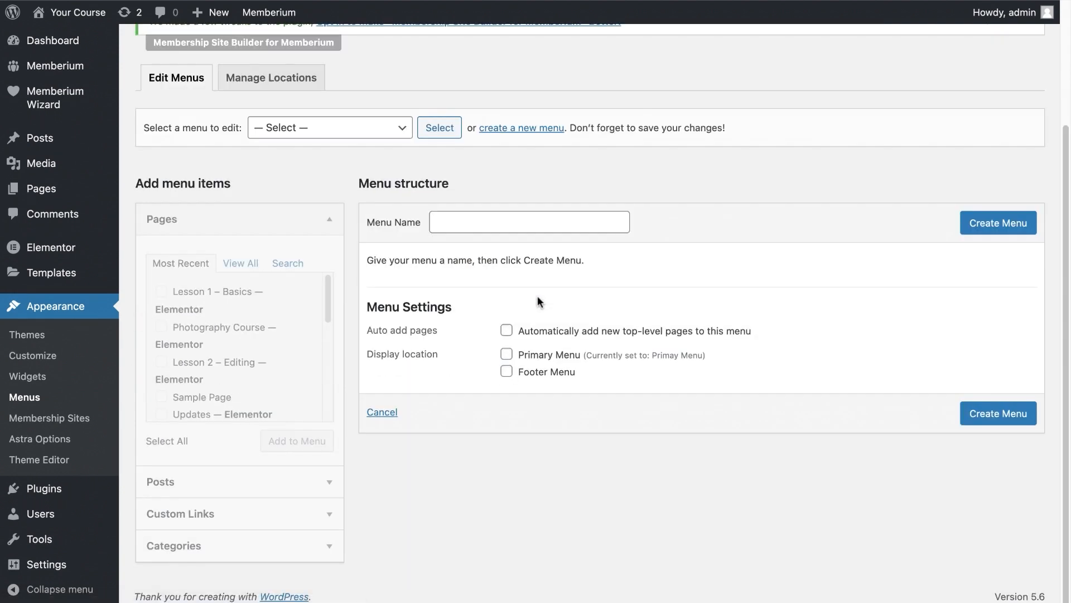
click(471, 221)
text(Photo)
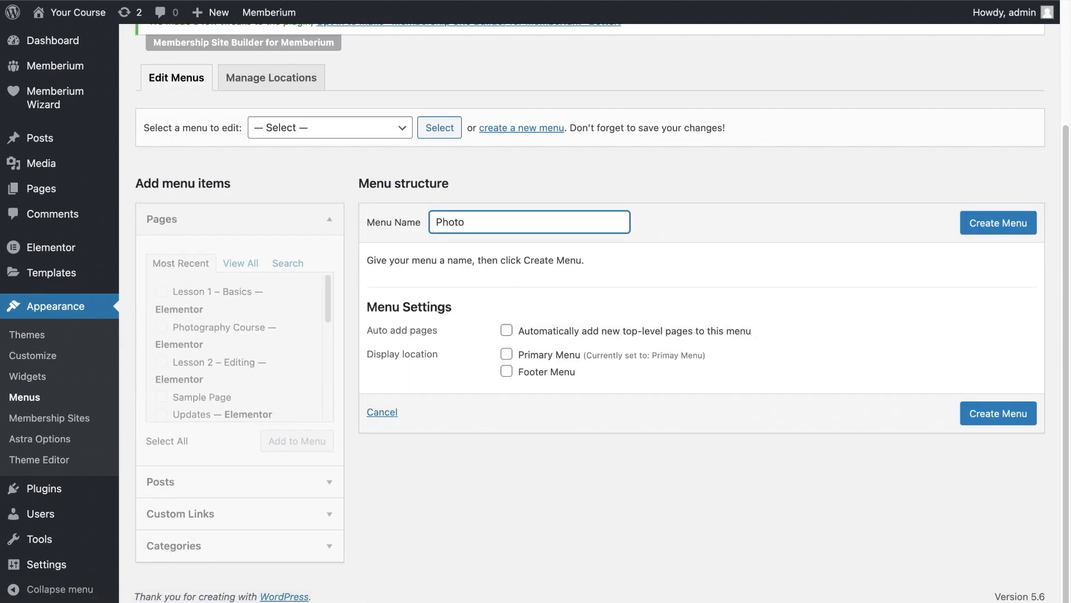
text(graphy Course)
click(1007, 224)
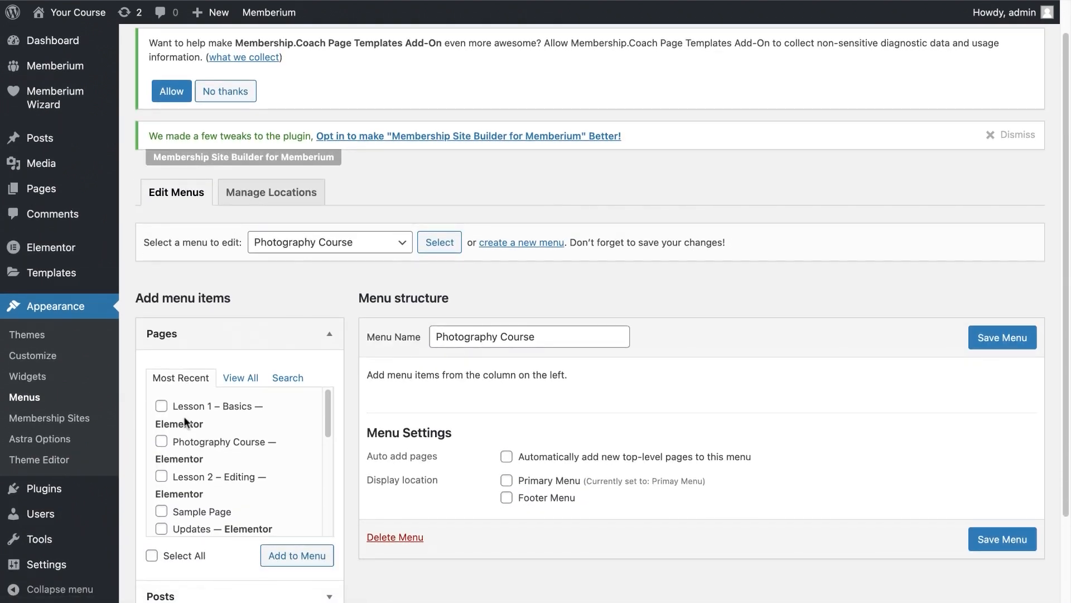
- Add the Lesson 1 – Basics and Lesson 2 – Editing pages to the Photography Course menu and save it
click(162, 406)
click(162, 476)
click(279, 554)
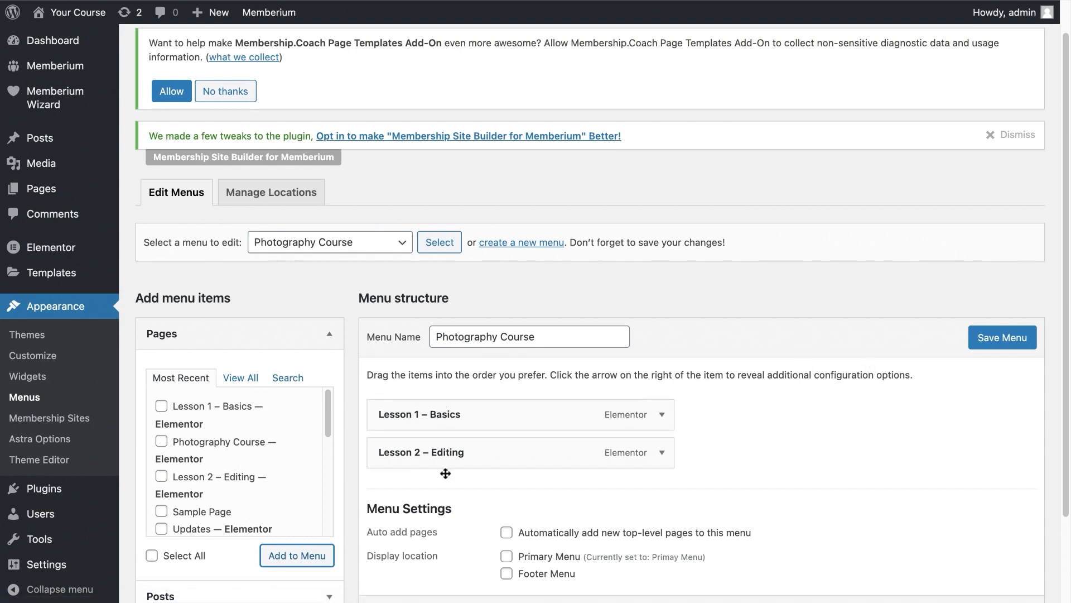
click(1010, 343)
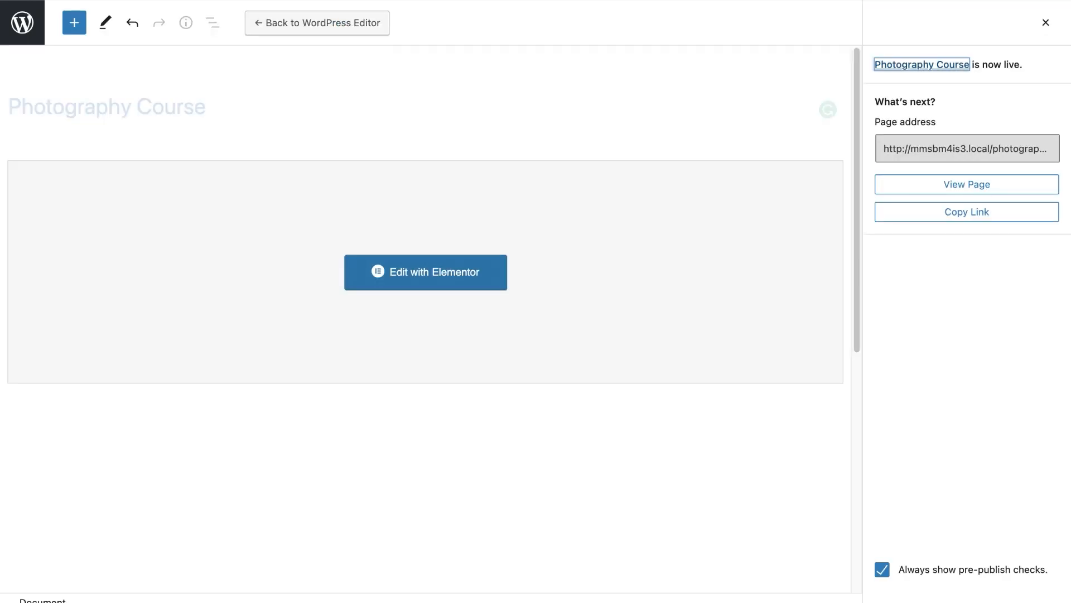
- Open the Photography Course page in Elementor and set the Section 1 lesson list's navigation menu to Photography Course
click(436, 270)
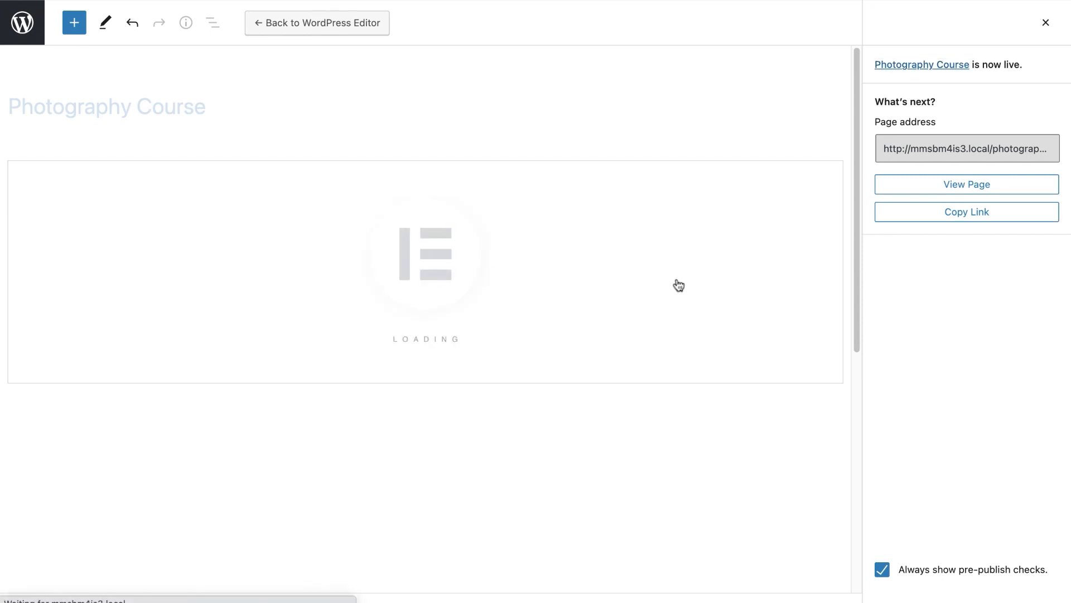
scroll(485, 283, down, 20)
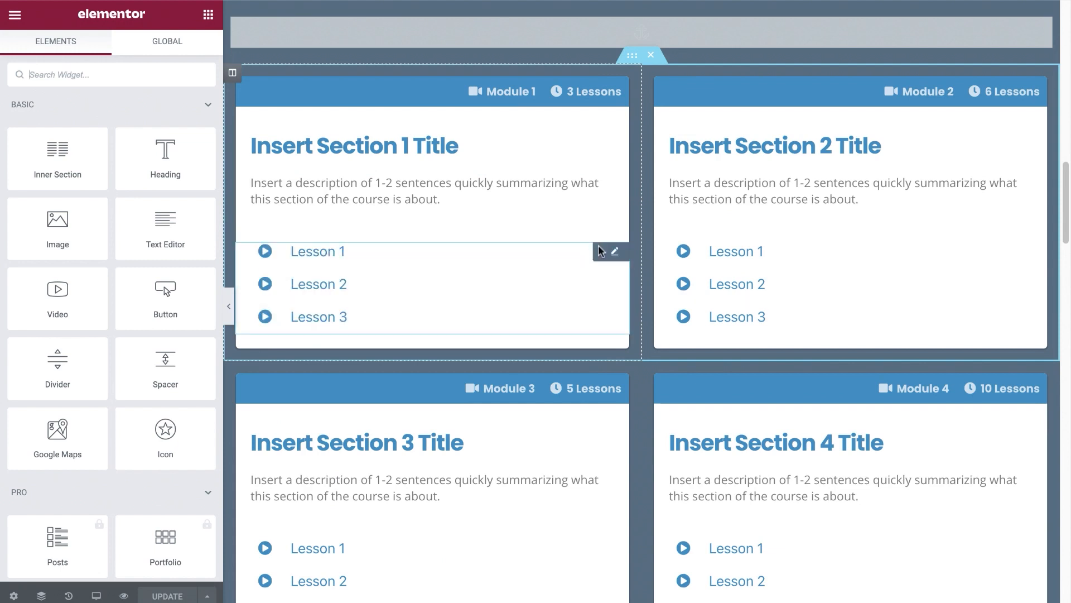
click(617, 253)
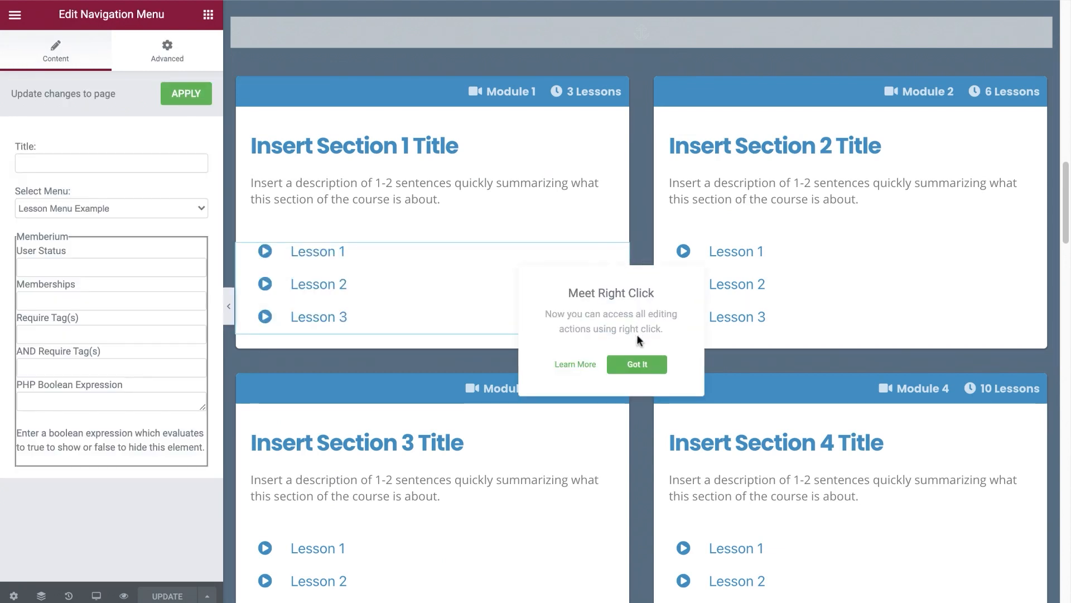
click(637, 363)
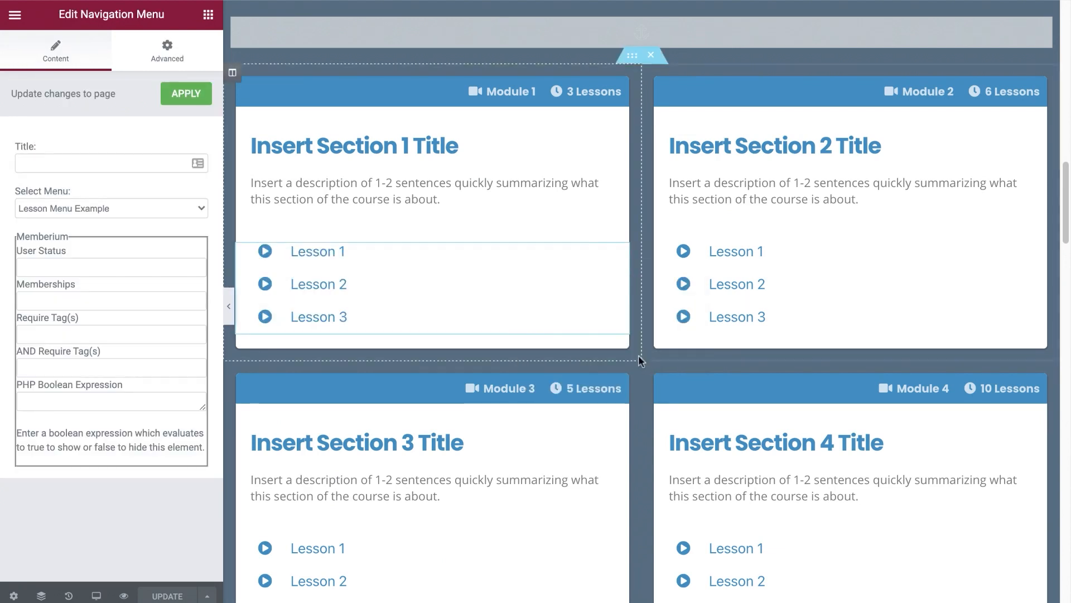
click(121, 207)
click(92, 223)
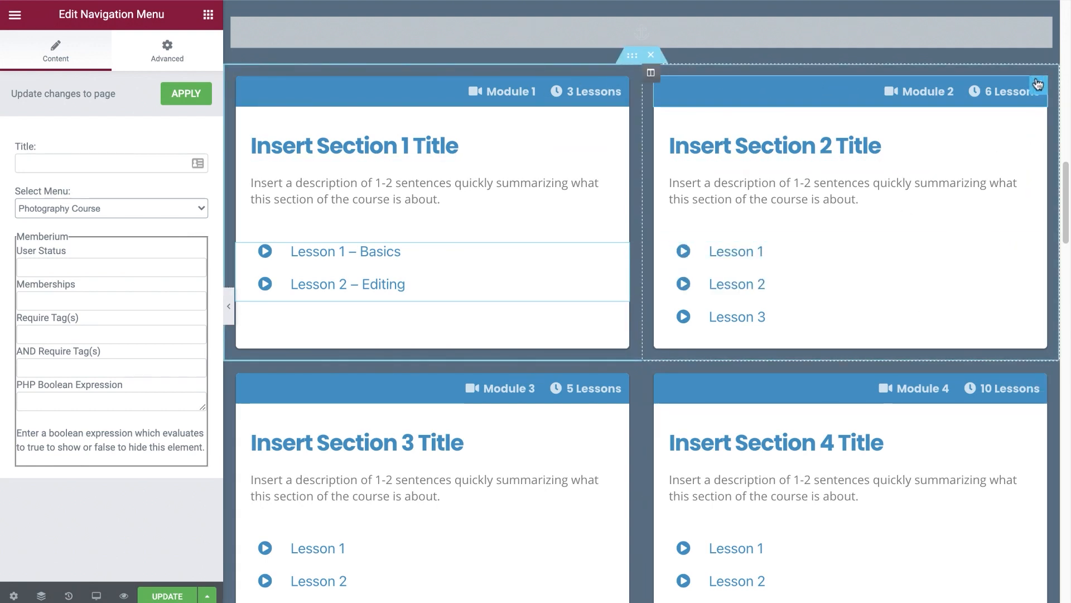
- Delete the Module 2 column beside Module 1 and update the Photography Course page
right_click(651, 73)
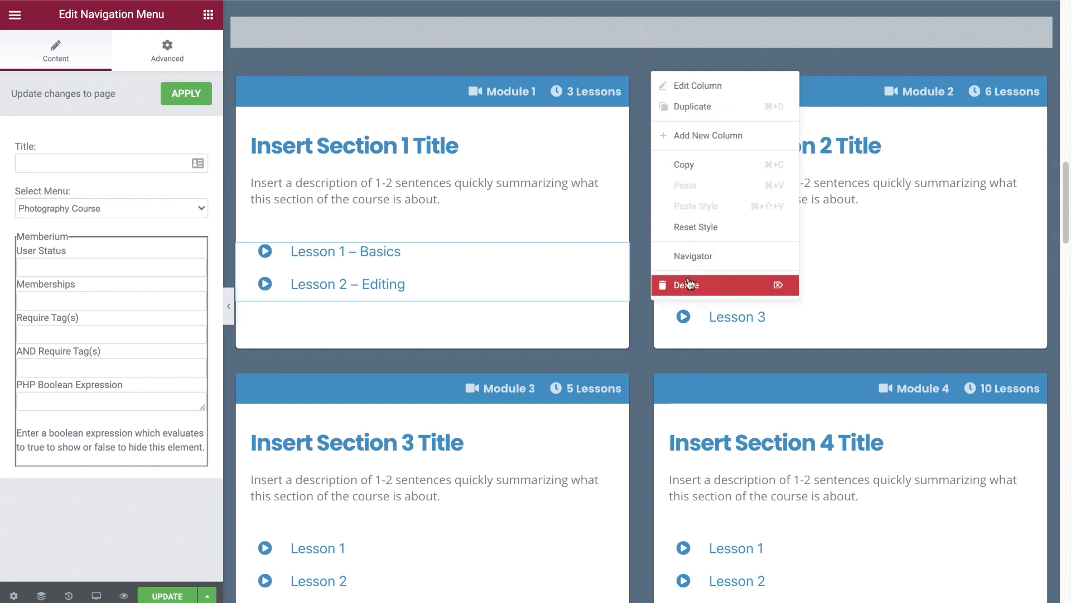
click(687, 285)
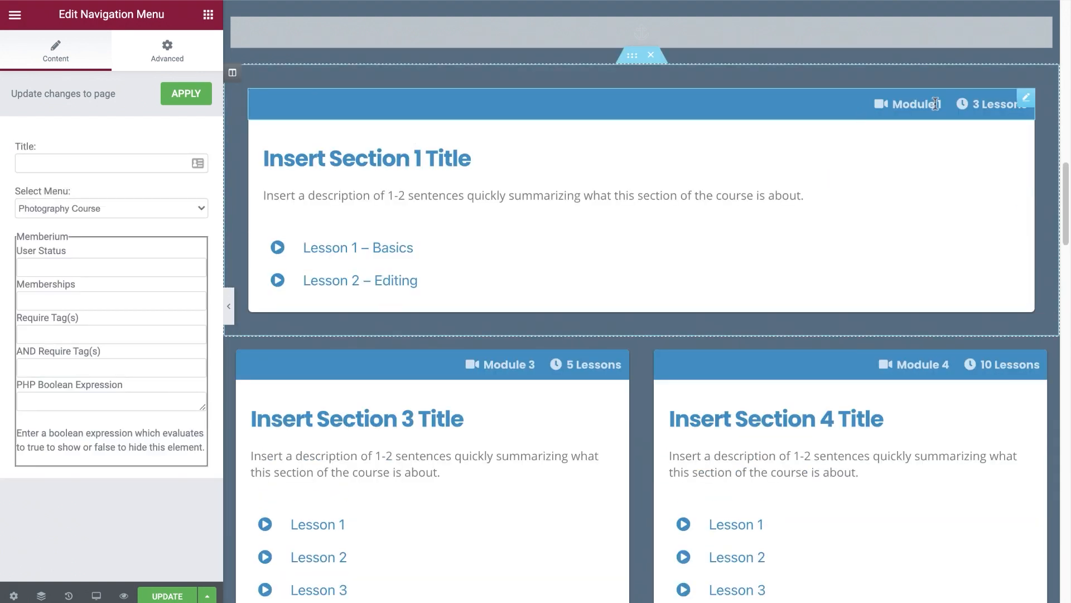
click(982, 110)
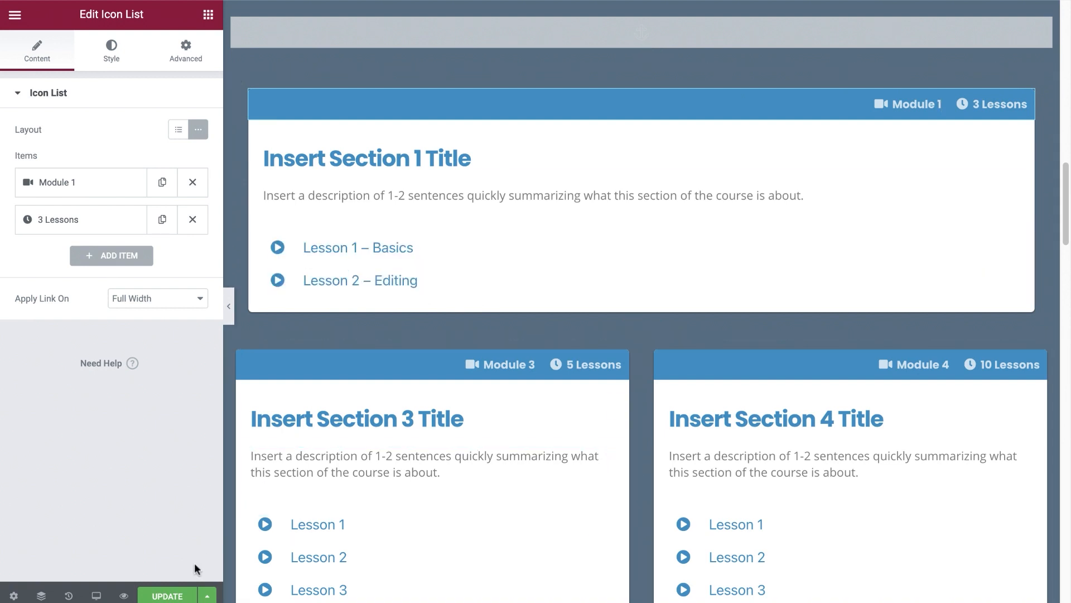
click(170, 595)
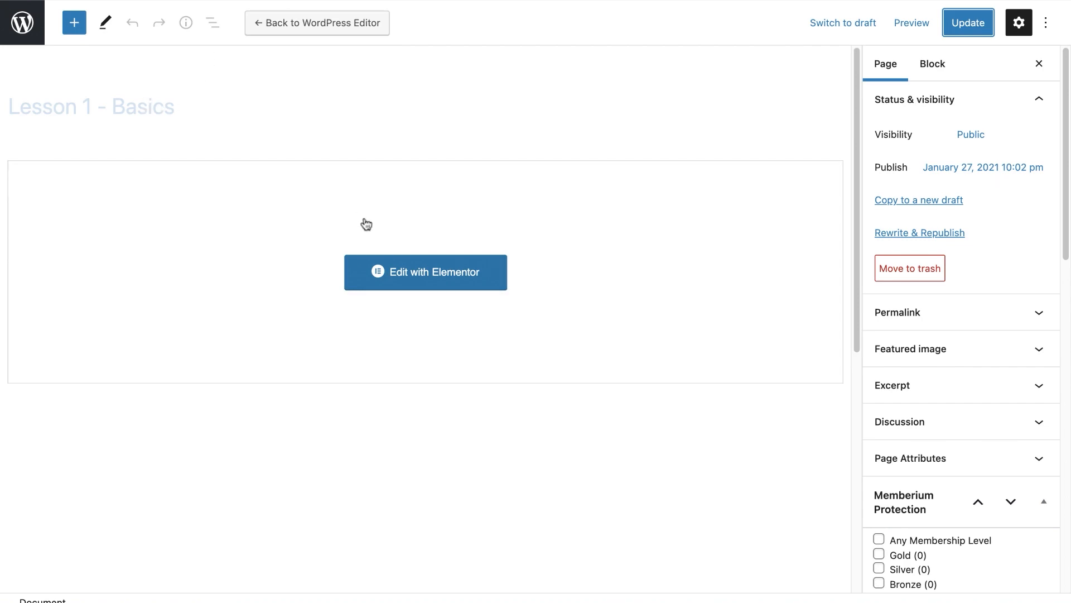
- Edit Lesson 1 - Basics in Elementor, set the Course Lessons sidebar's navigation menu to Photography Course, and update the page
click(430, 271)
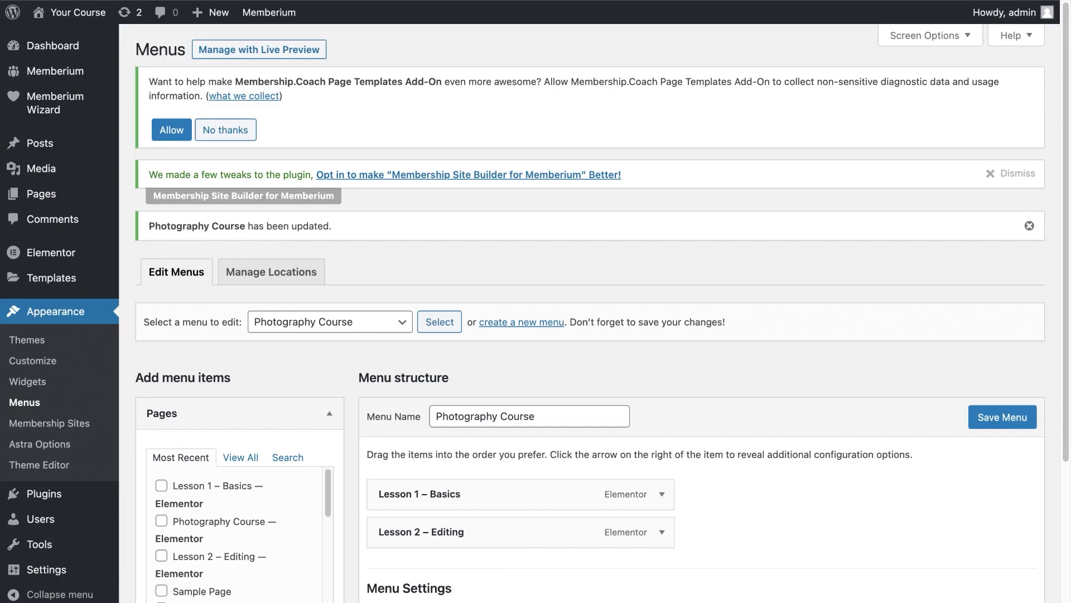
scroll(447, 212, down, 3)
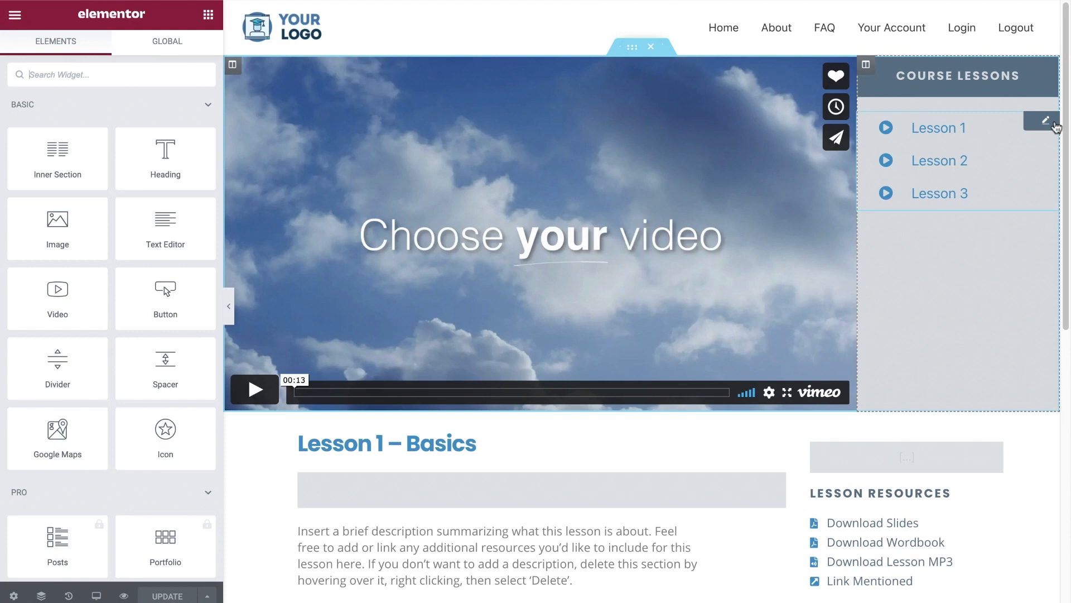
click(1055, 126)
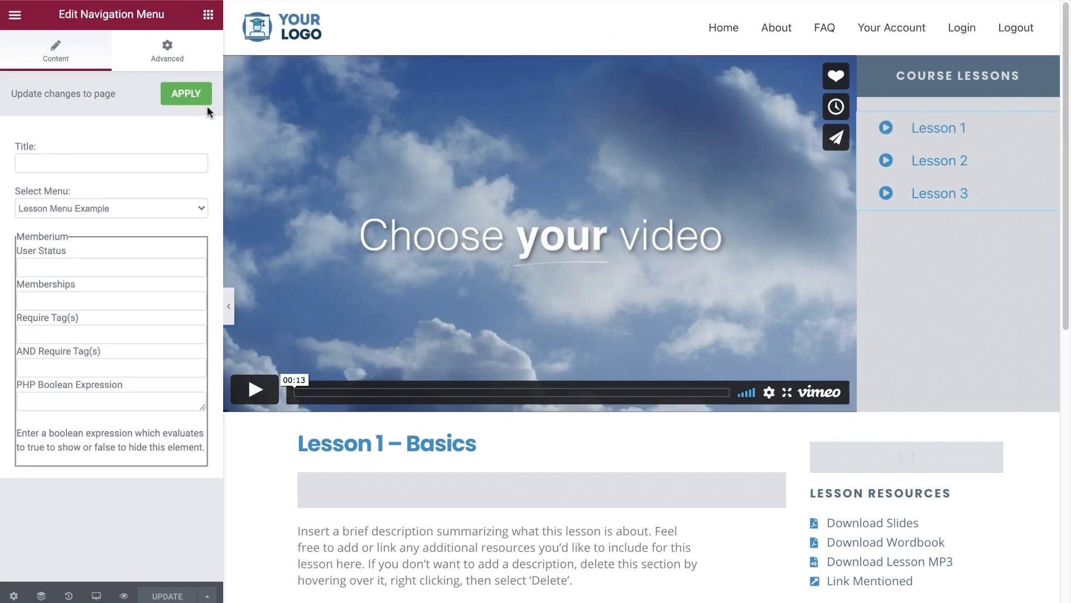
click(113, 207)
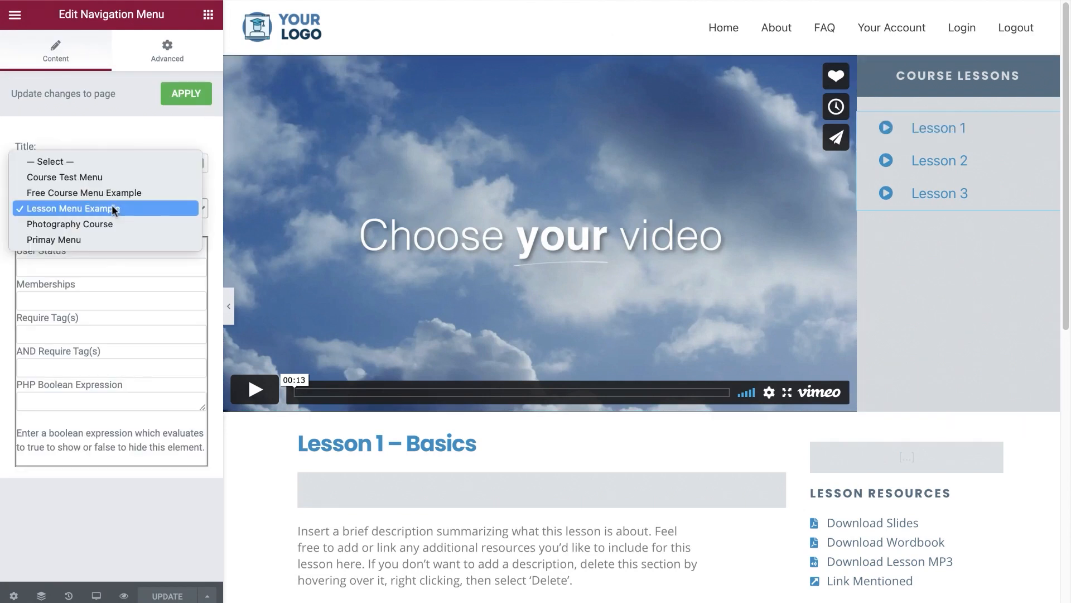
click(114, 222)
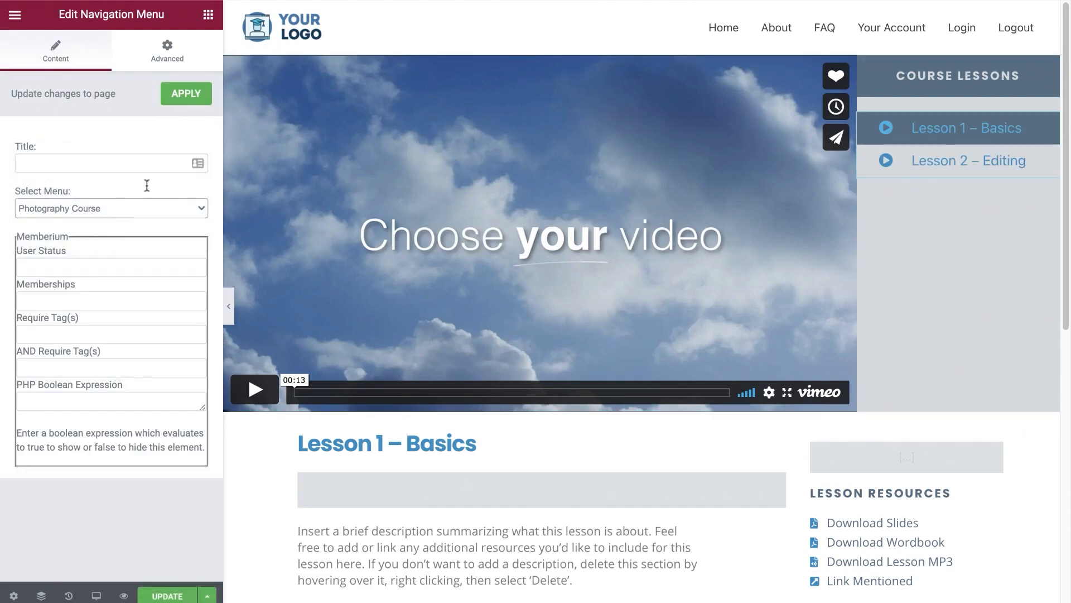
click(185, 98)
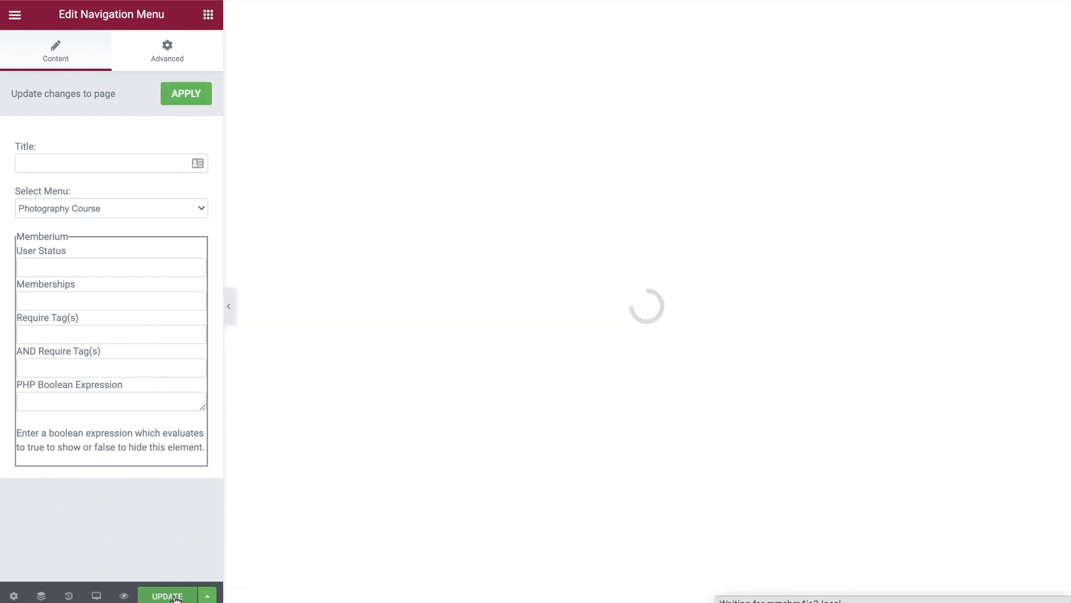
click(174, 597)
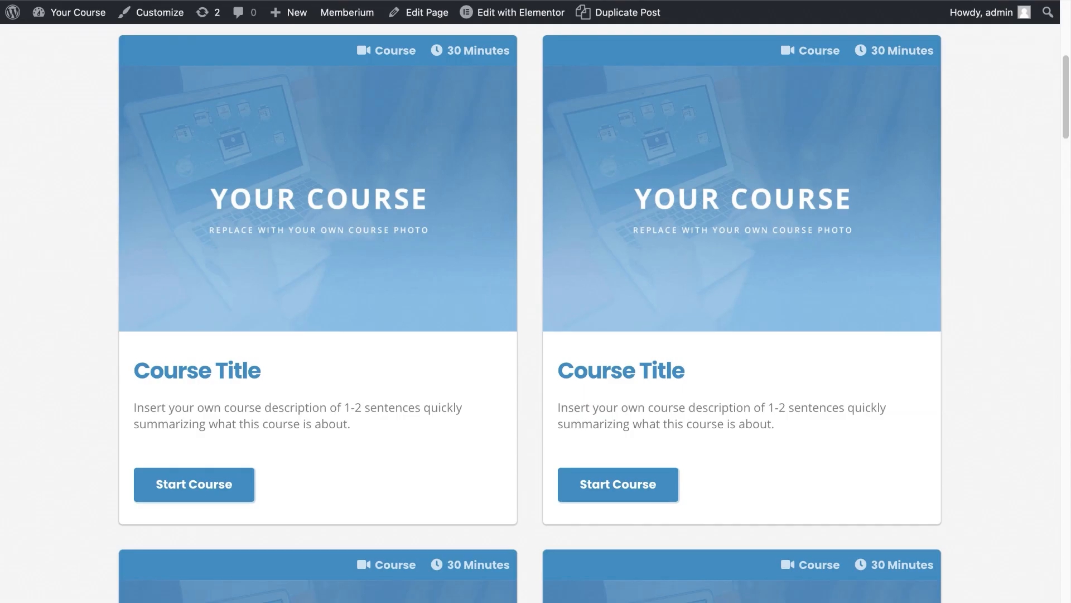
- Review the course library page with the Welcome banner and course cards, and open it for editing in Elementor
scroll(406, 215, up, 2)
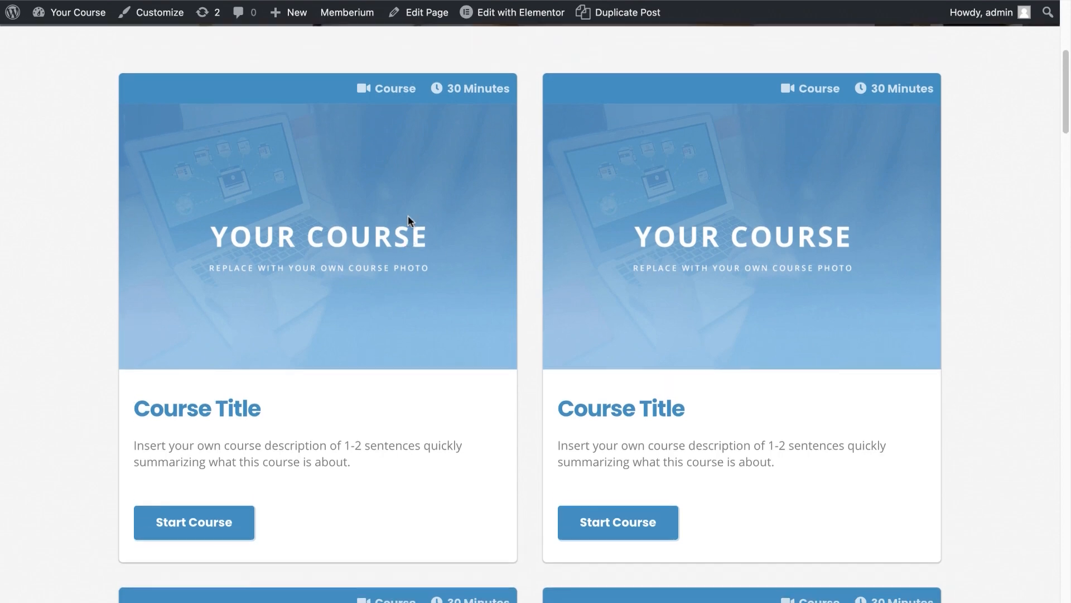
scroll(428, 247, up, 3)
scroll(428, 246, up, 5)
scroll(429, 247, down, 10)
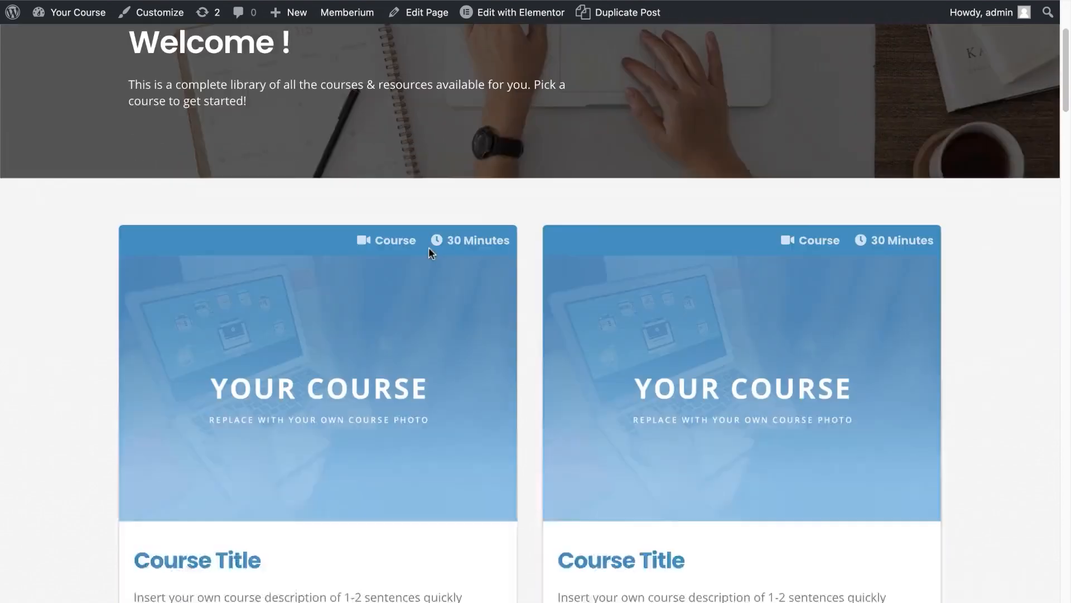
scroll(385, 220, up, 10)
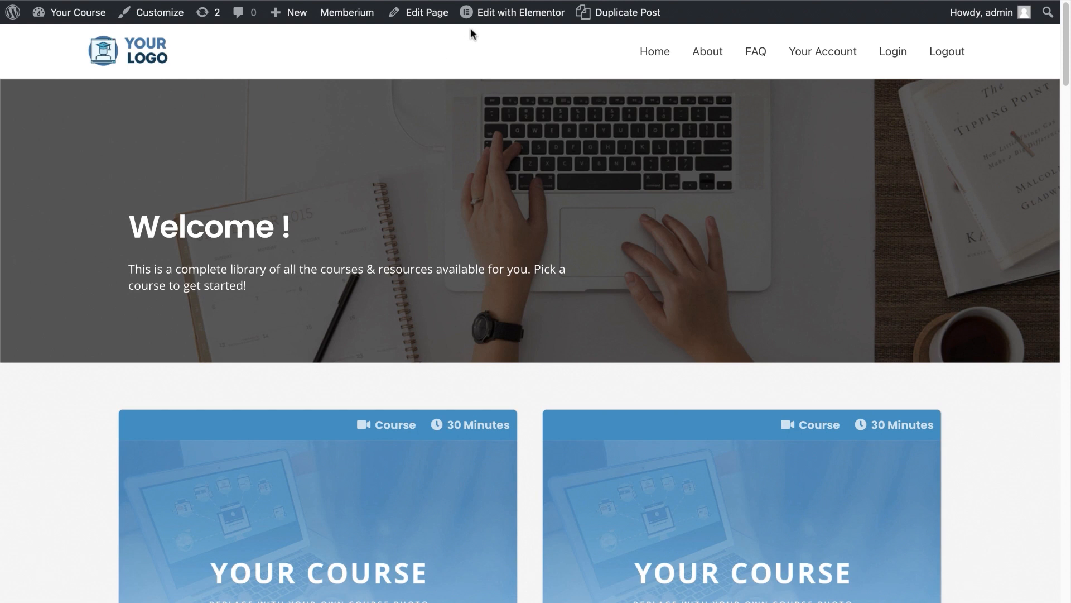
click(525, 20)
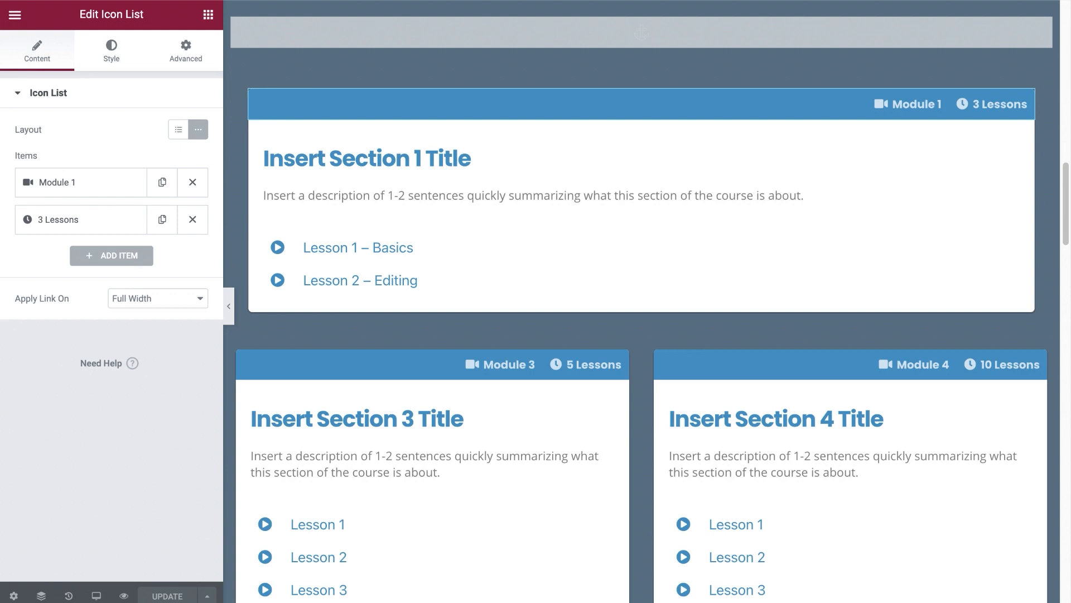
- View the live Photography Course page from its Elementor editor and copy its web address
scroll(430, 232, up, 15)
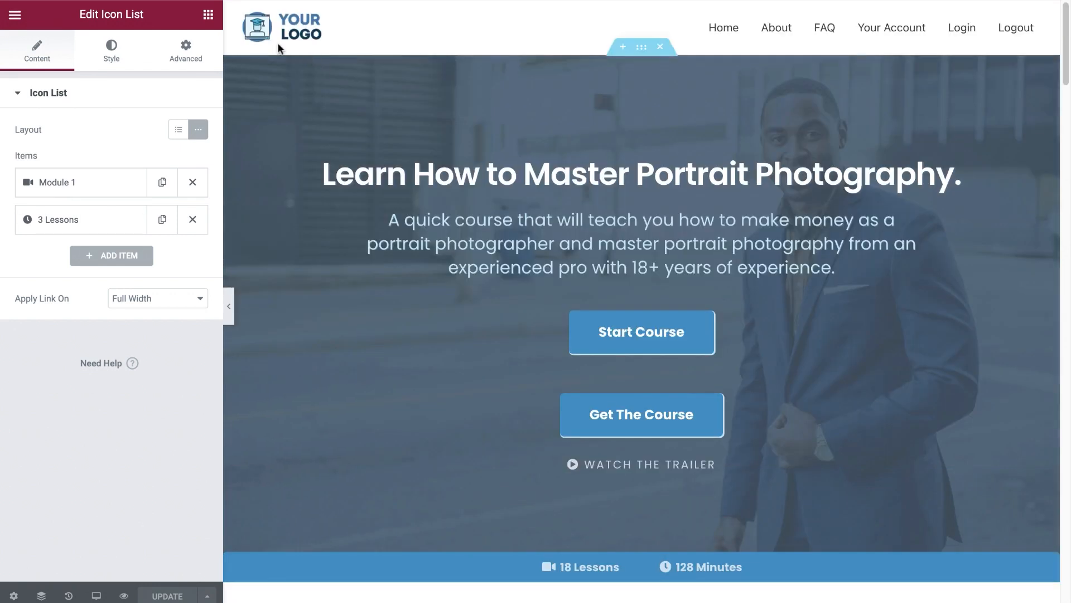
click(12, 15)
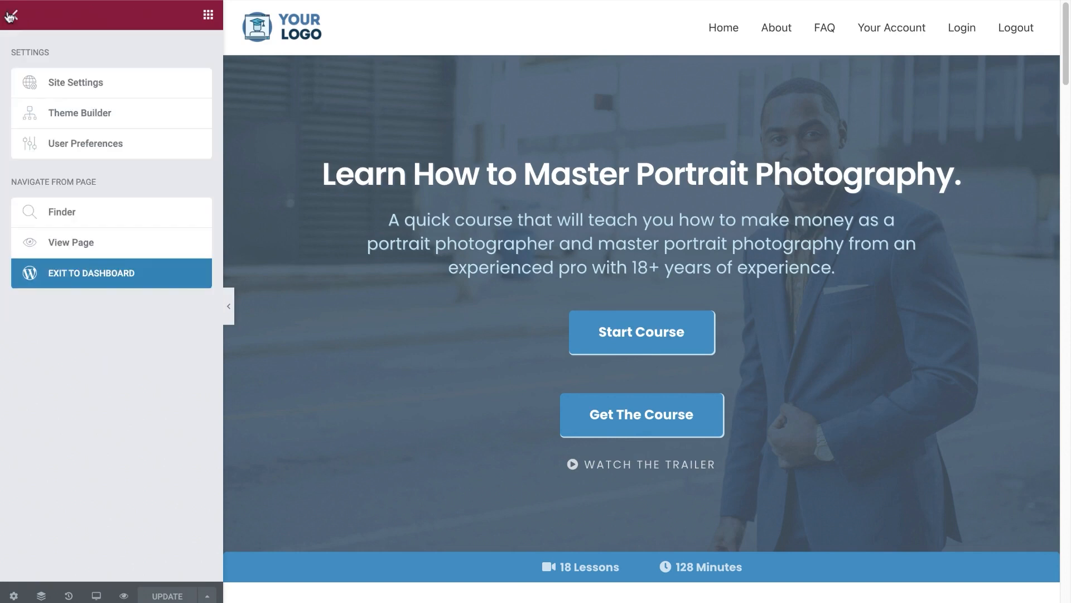
click(79, 249)
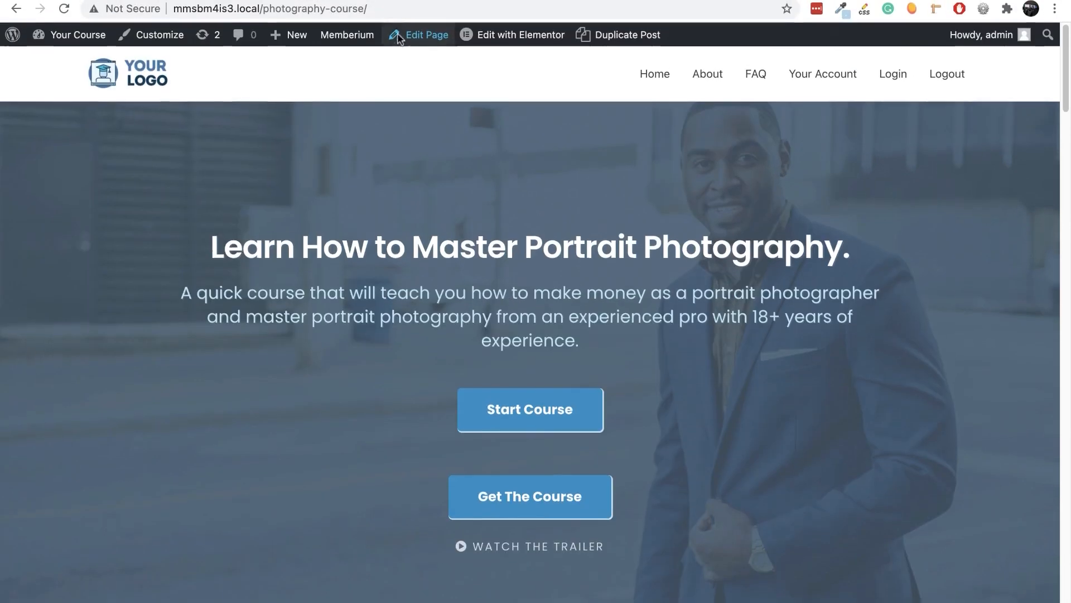
click(396, 13)
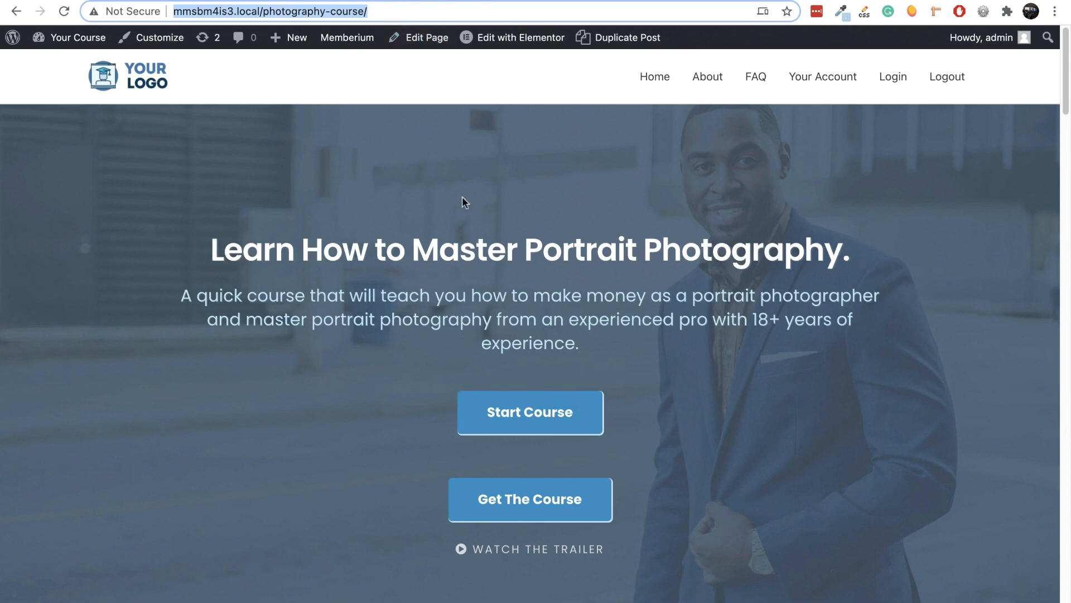
click(506, 261)
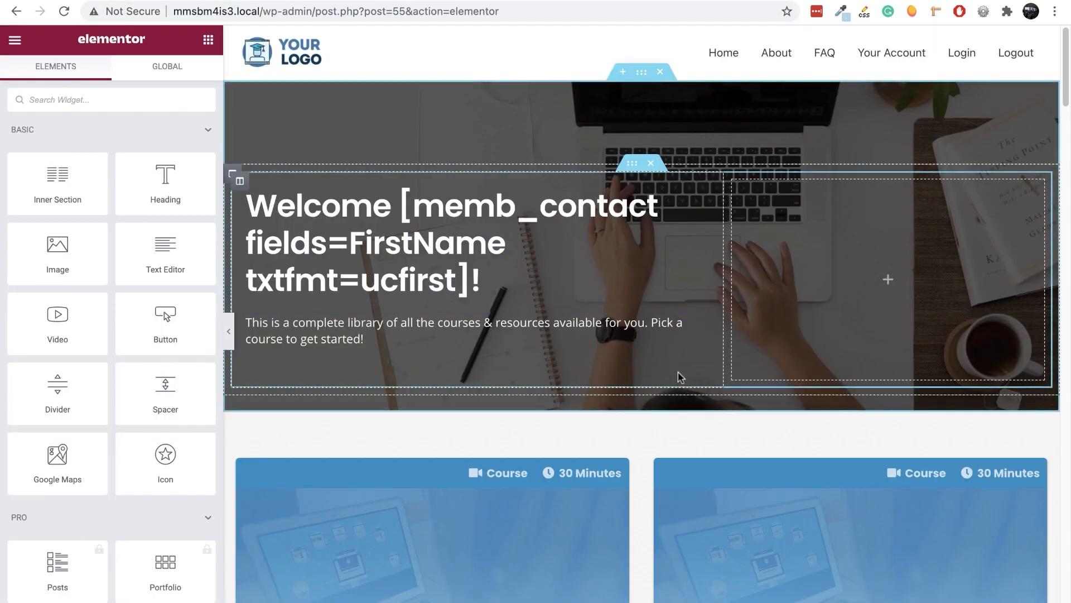
- Link the first course card's Start Course button on the course library page to mmsbm4is3.local/photography-course/
scroll(617, 390, down, 7)
scroll(614, 377, down, 3)
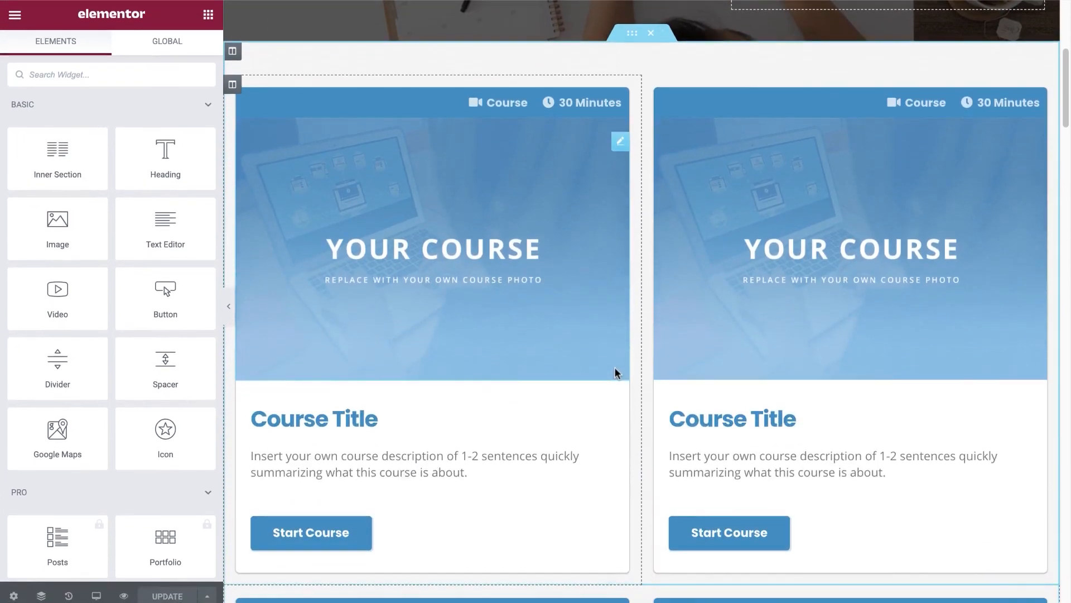
click(544, 481)
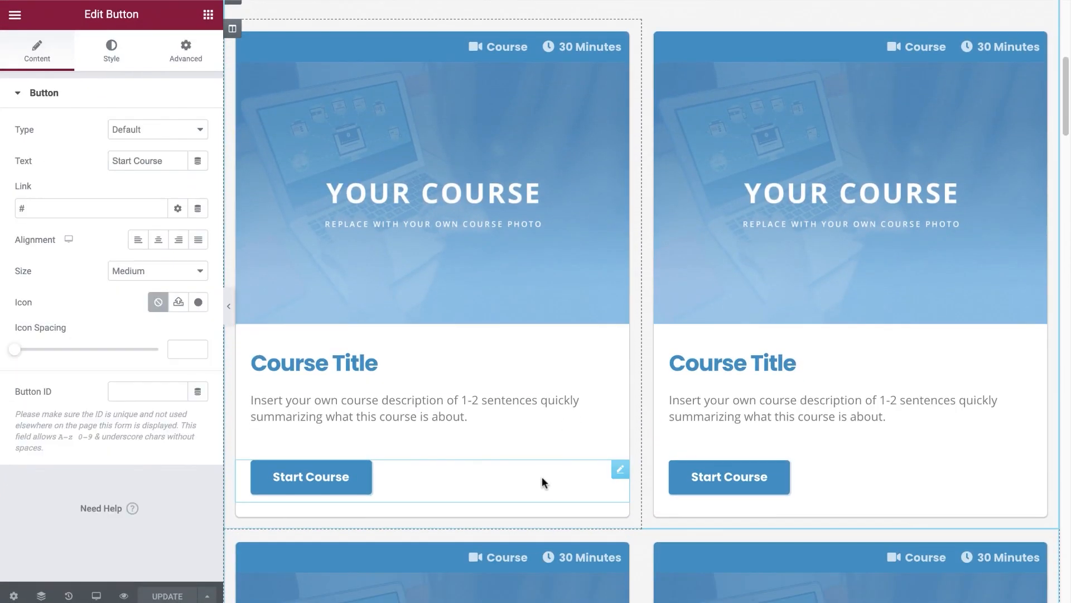
click(84, 208)
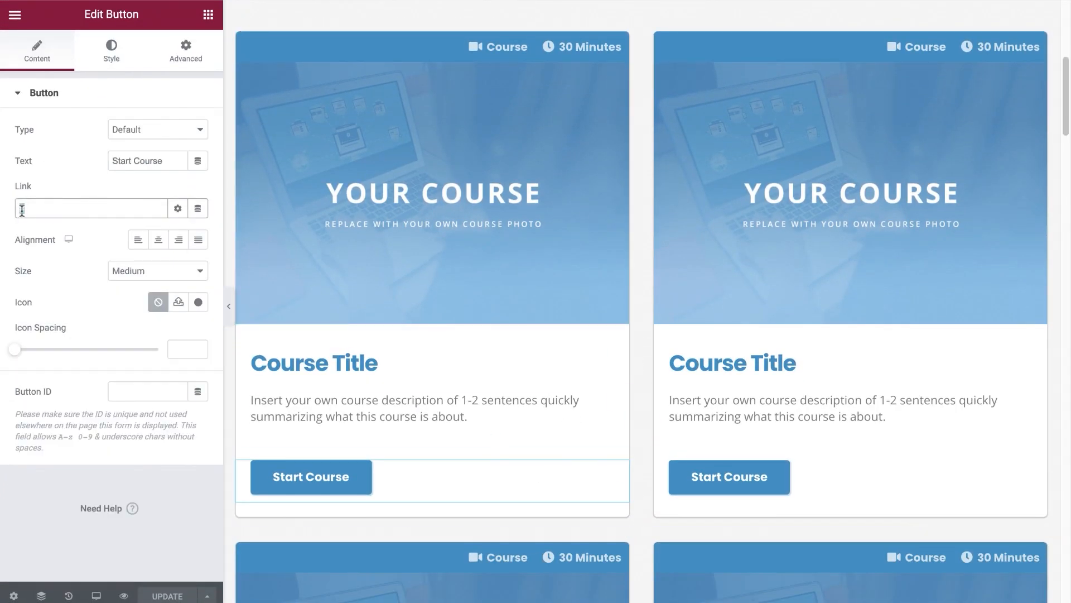
key(ctrl+v)
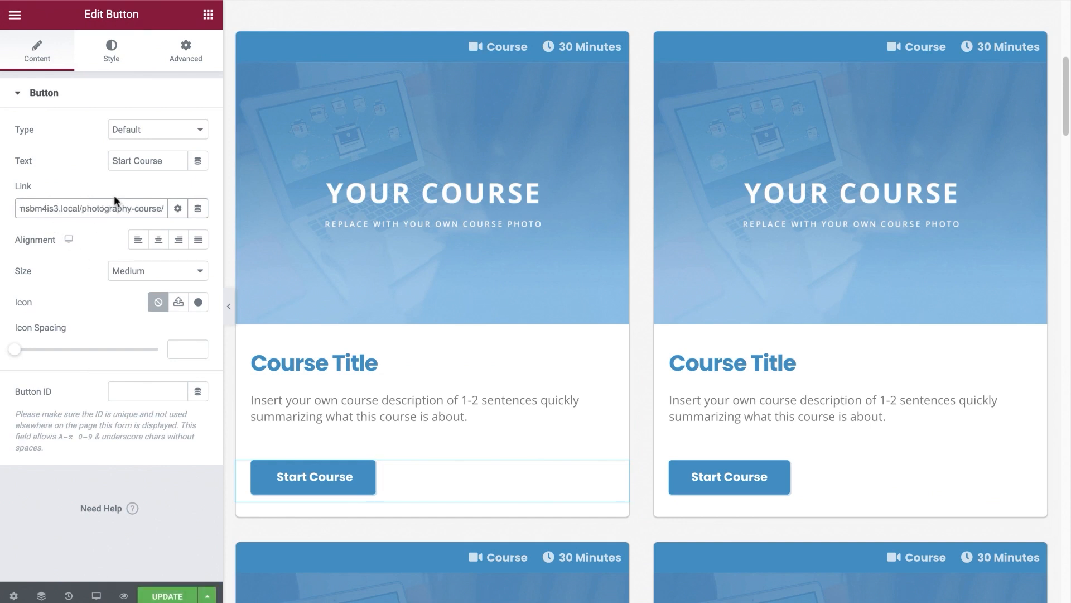
- Change the first course card's heading to Photography Course and select its description text for editing
click(109, 193)
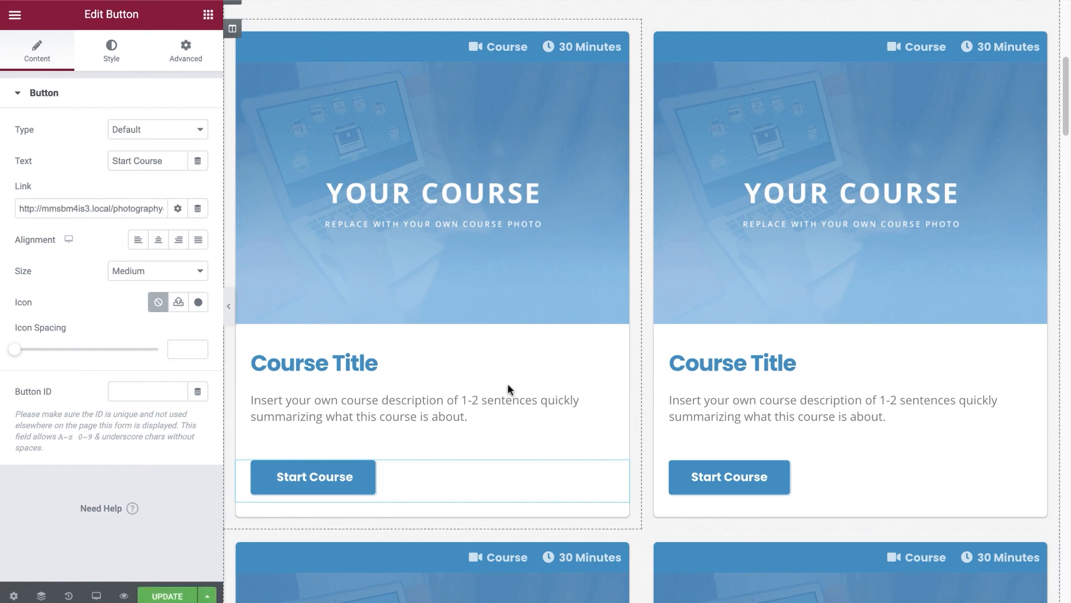
click(397, 357)
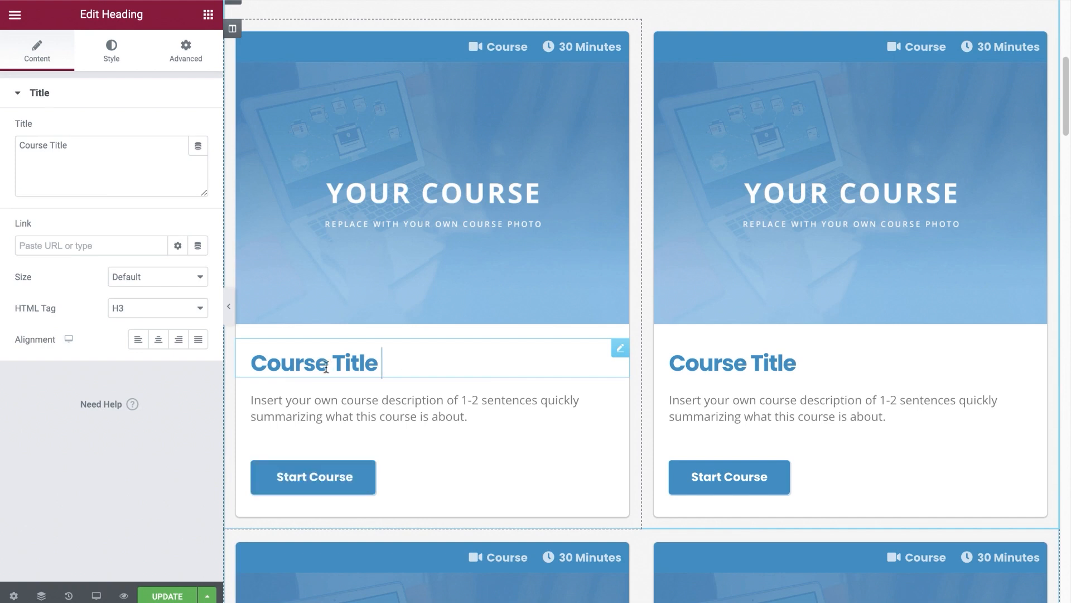
triple_click(351, 361)
text(Phot)
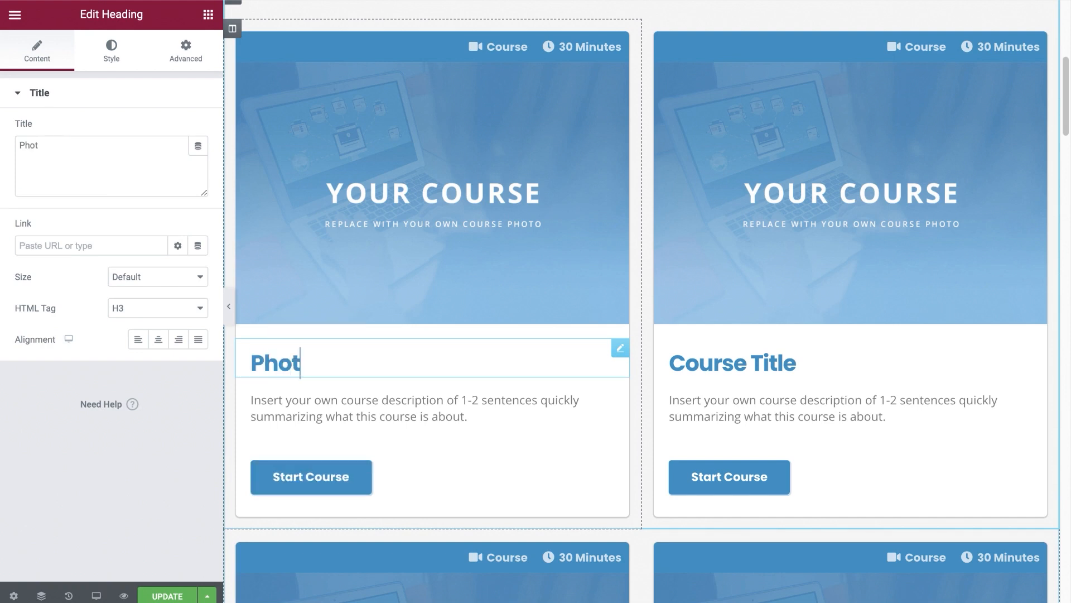
text(ography Course)
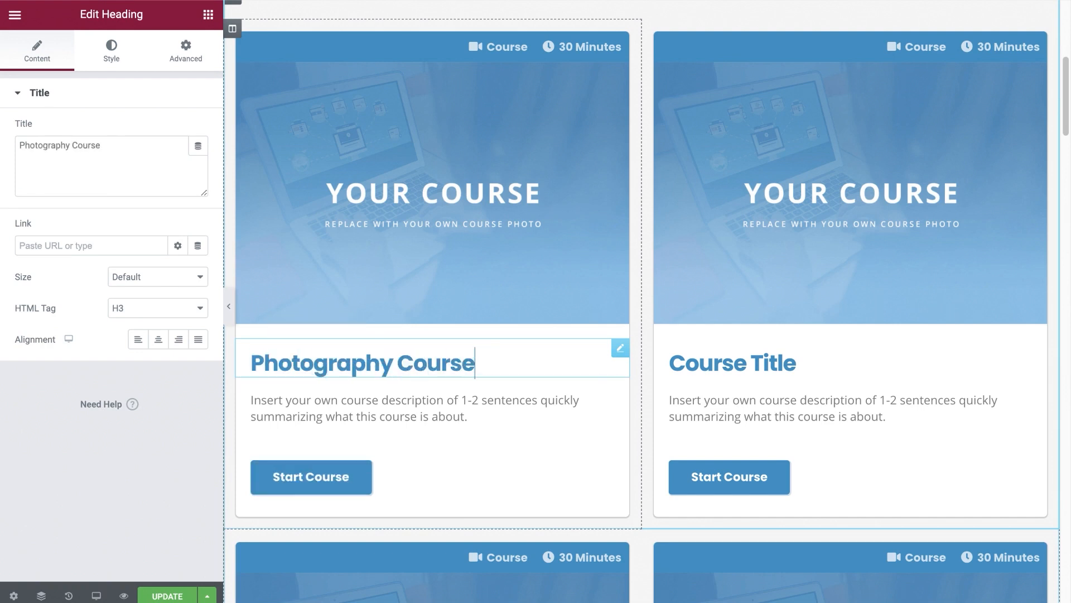
triple_click(336, 403)
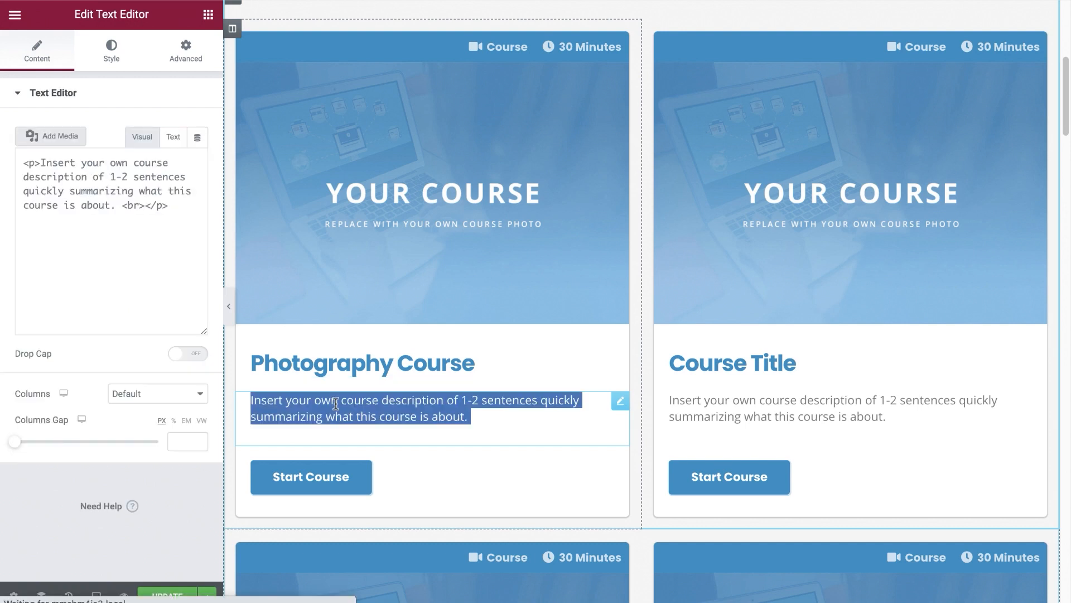
click(335, 403)
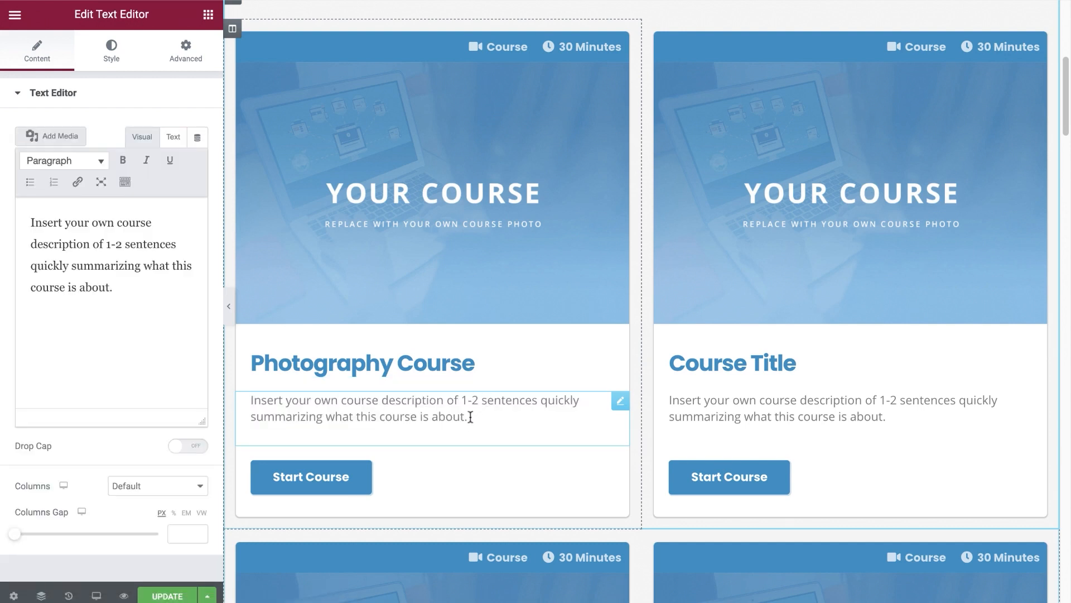
- Replace the first course card's image with the media library photo of the woman holding a camera
click(470, 206)
click(77, 152)
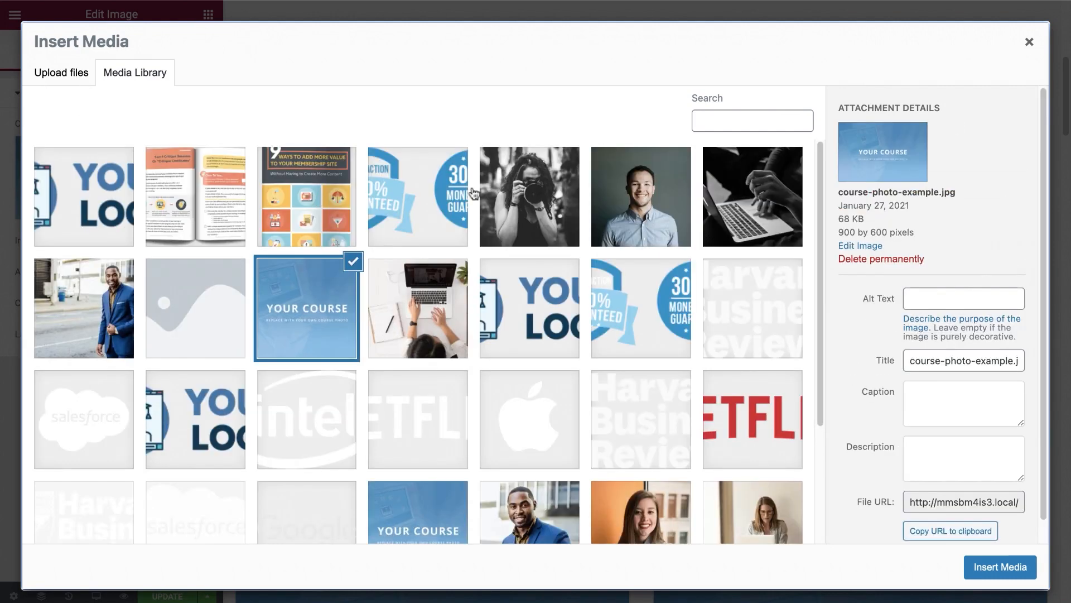
click(553, 167)
click(990, 568)
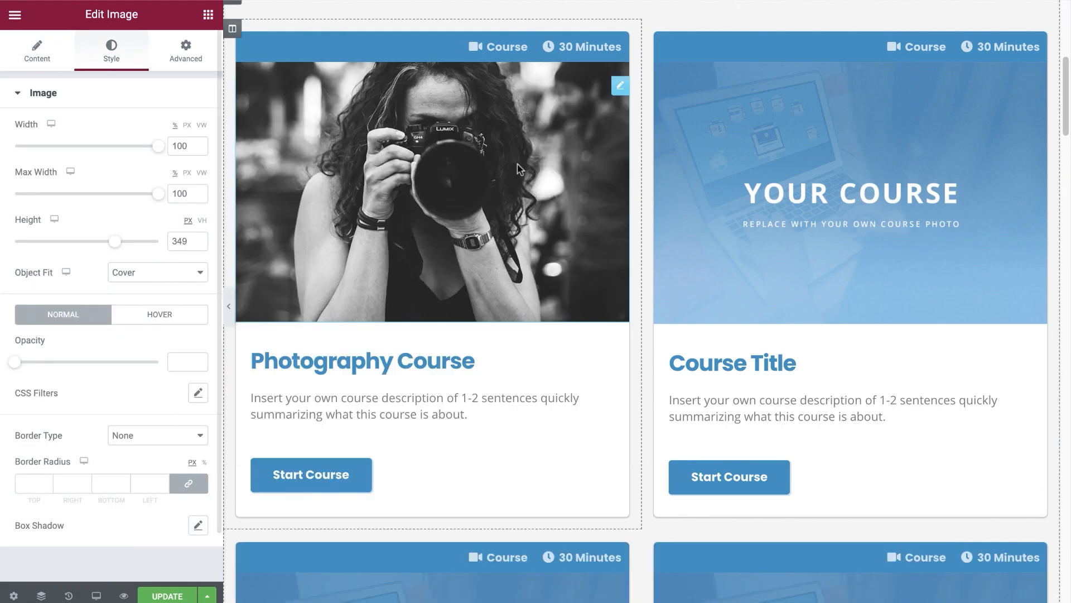
- Review the live Photography Course page down to its Course Lessons section and return to the course library editor
click(581, 43)
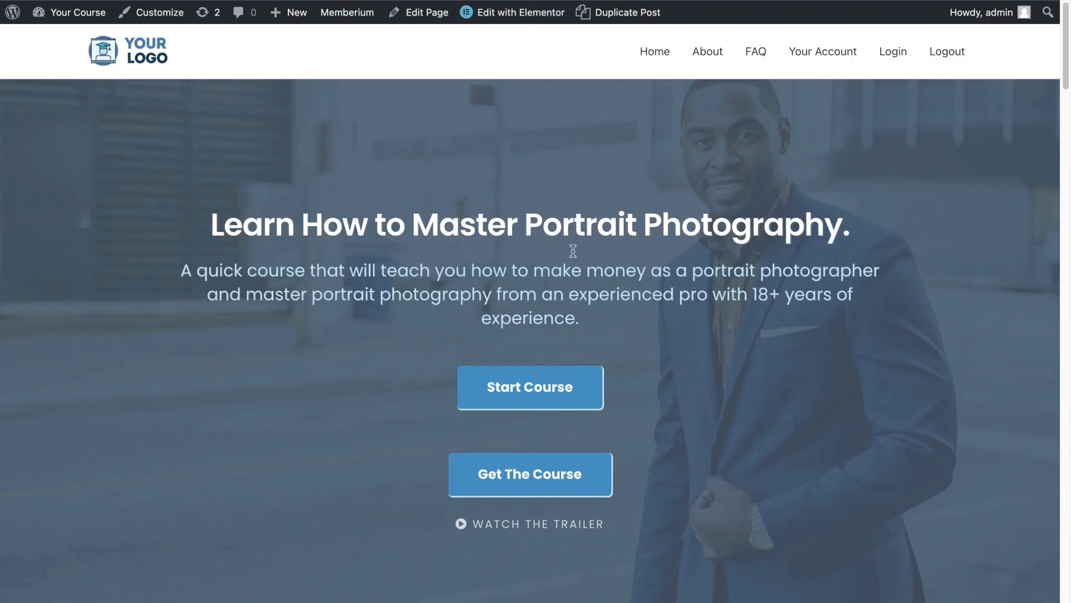
scroll(573, 250, down, 15)
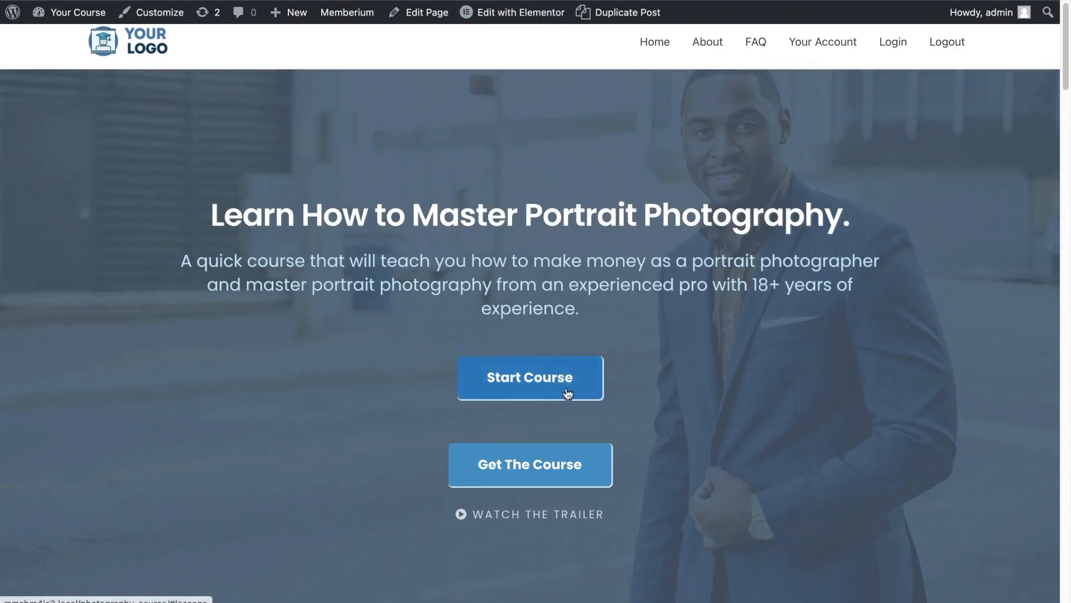
scroll(309, 249, up, 8)
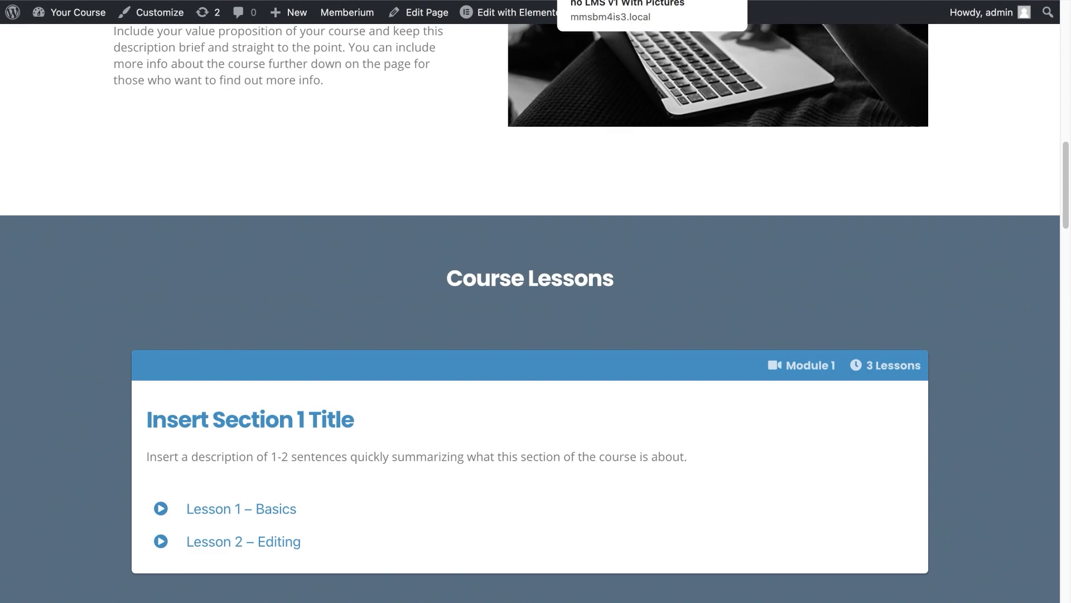
click(651, 2)
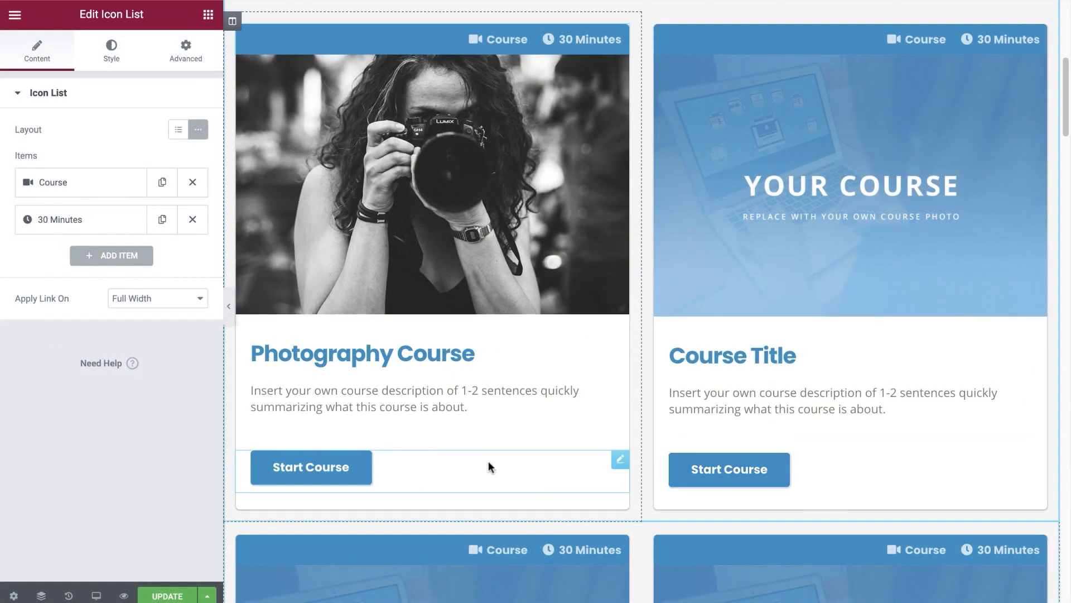
- Check the photography-course link on the Photography Course card's Start Course button and update the course library page
click(488, 462)
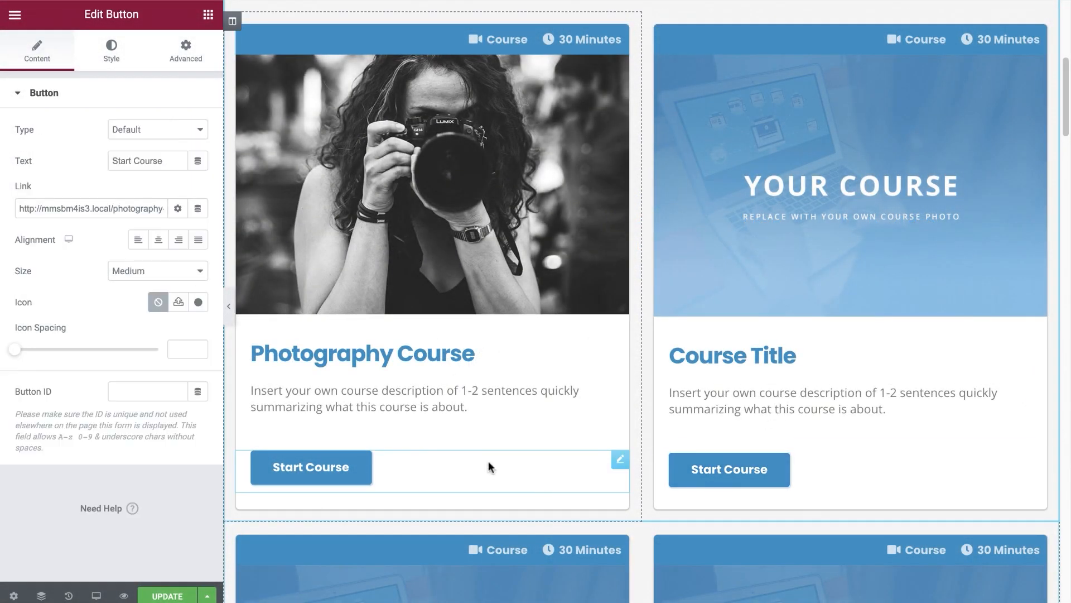
drag(112, 209, 164, 214)
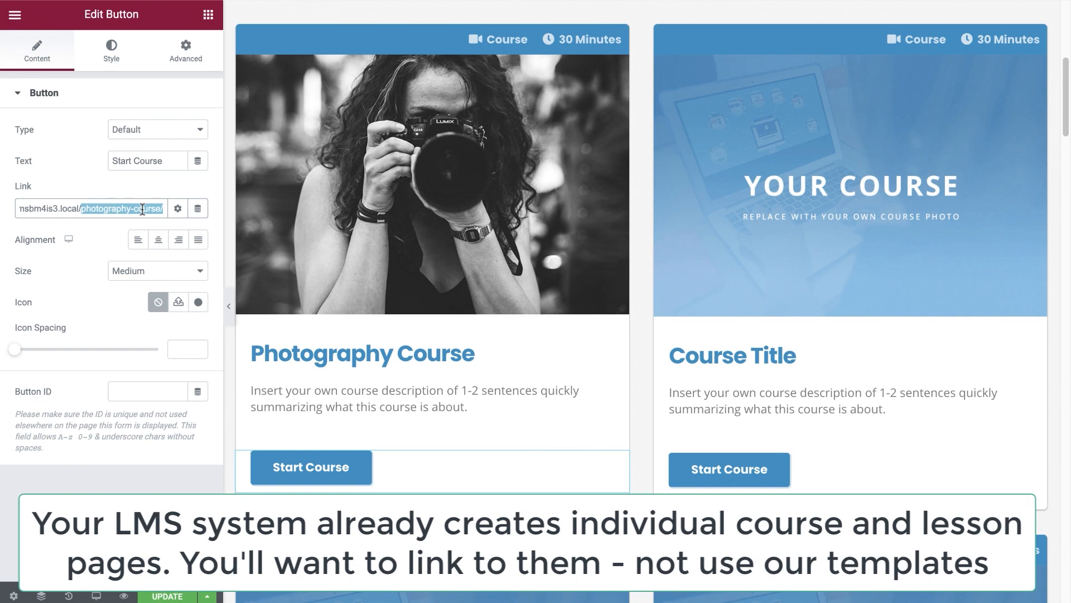
click(142, 209)
drag(81, 210, 168, 212)
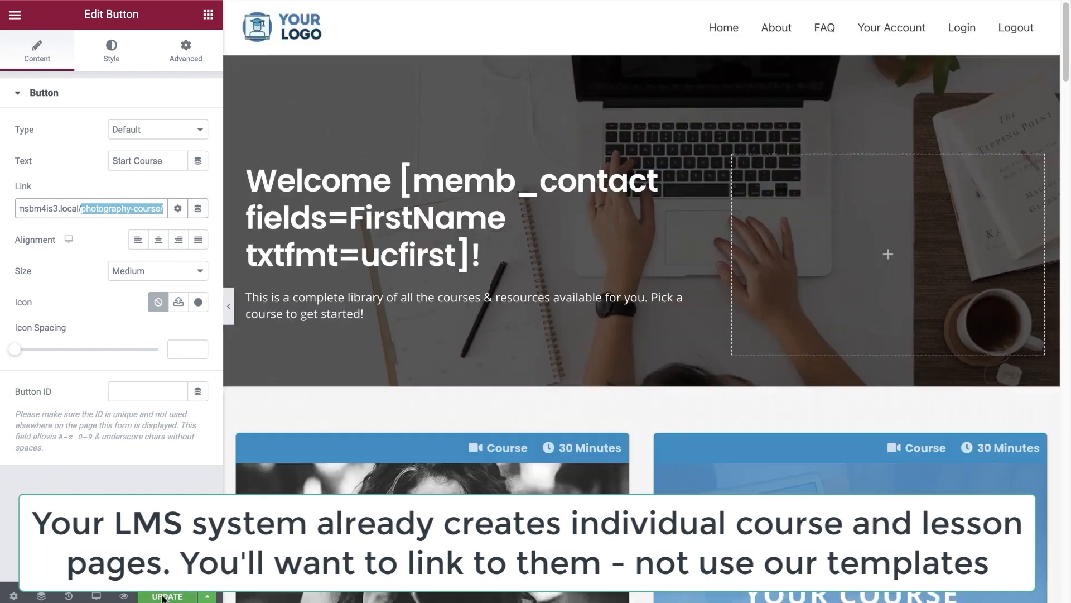
click(164, 596)
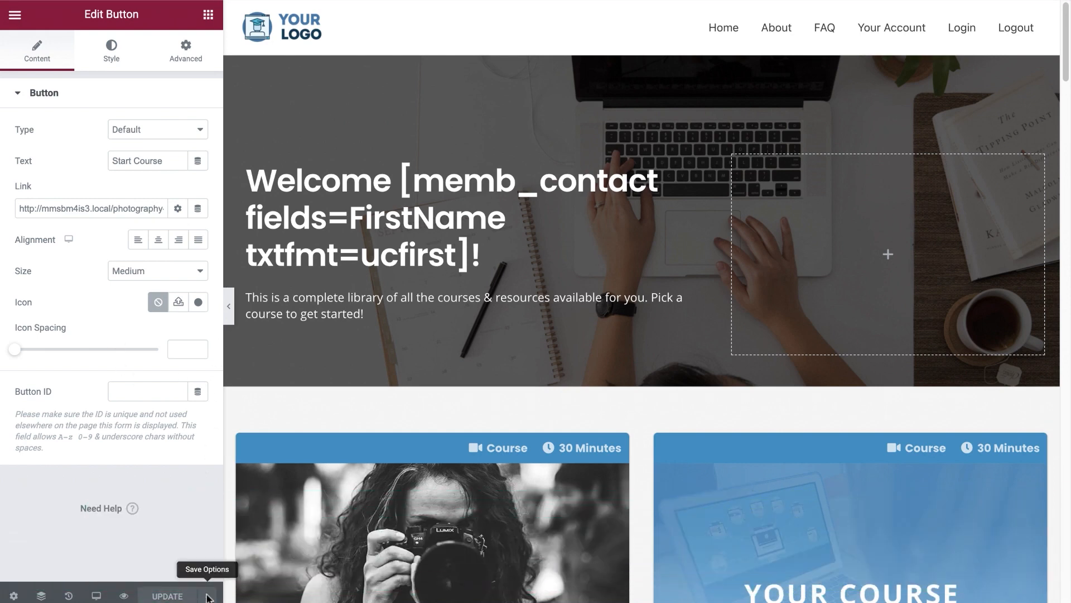
- View the live course library page from its editor and copy its web address
click(16, 15)
click(98, 244)
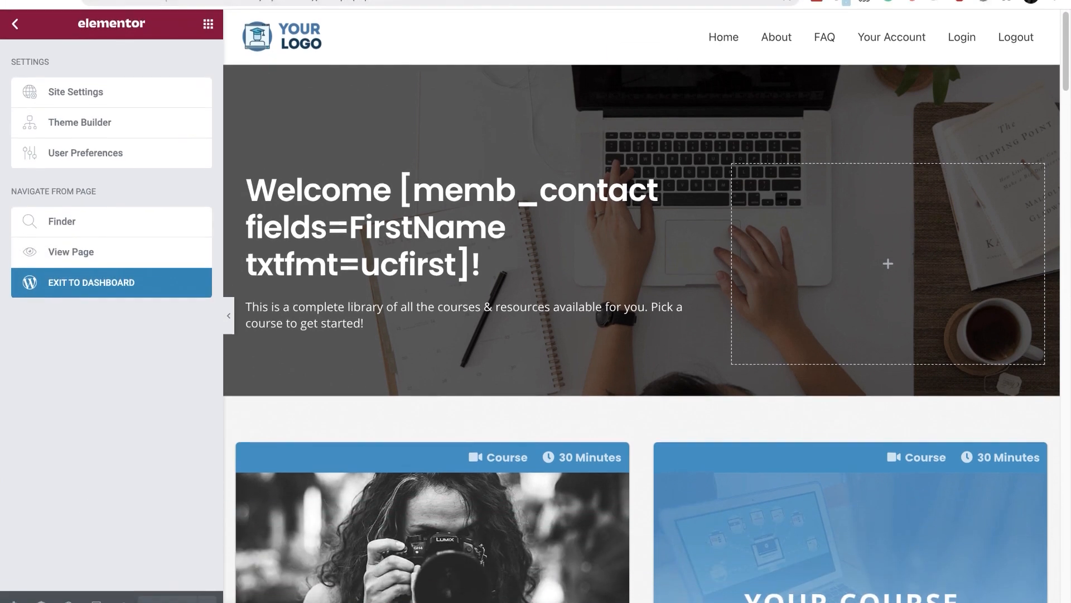
click(447, 10)
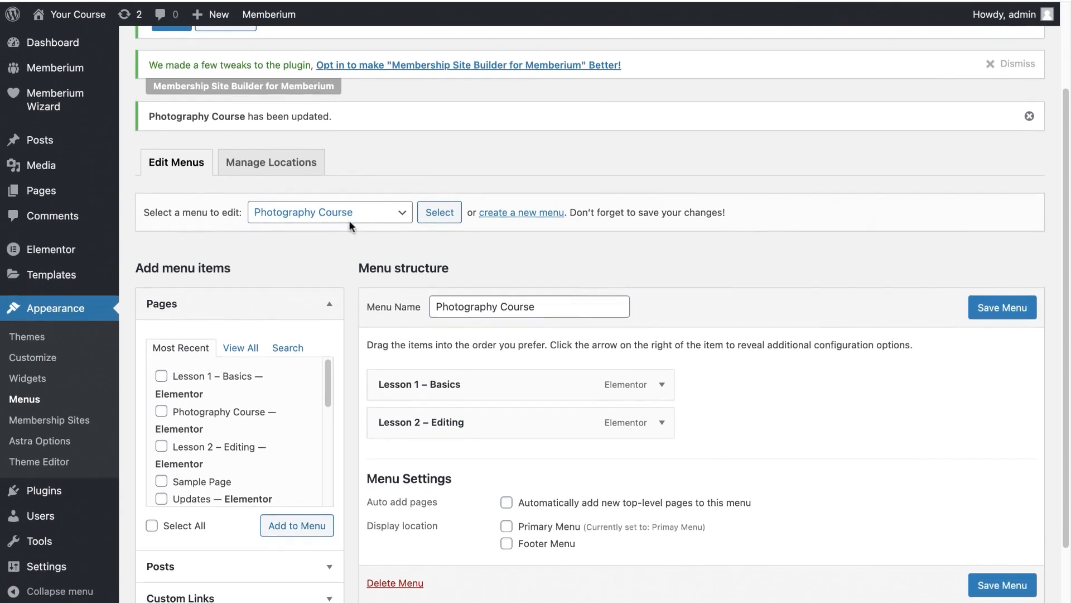
- Load the Primay Menu (Primary Menu) for editing in the WordPress menu settings and review its items
click(349, 226)
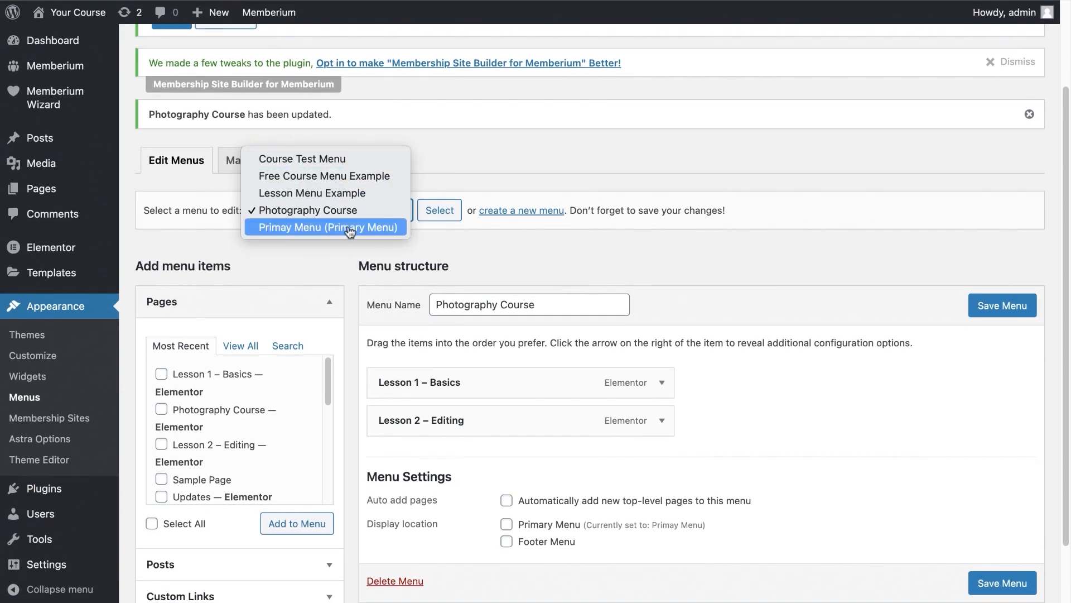
click(350, 228)
click(439, 210)
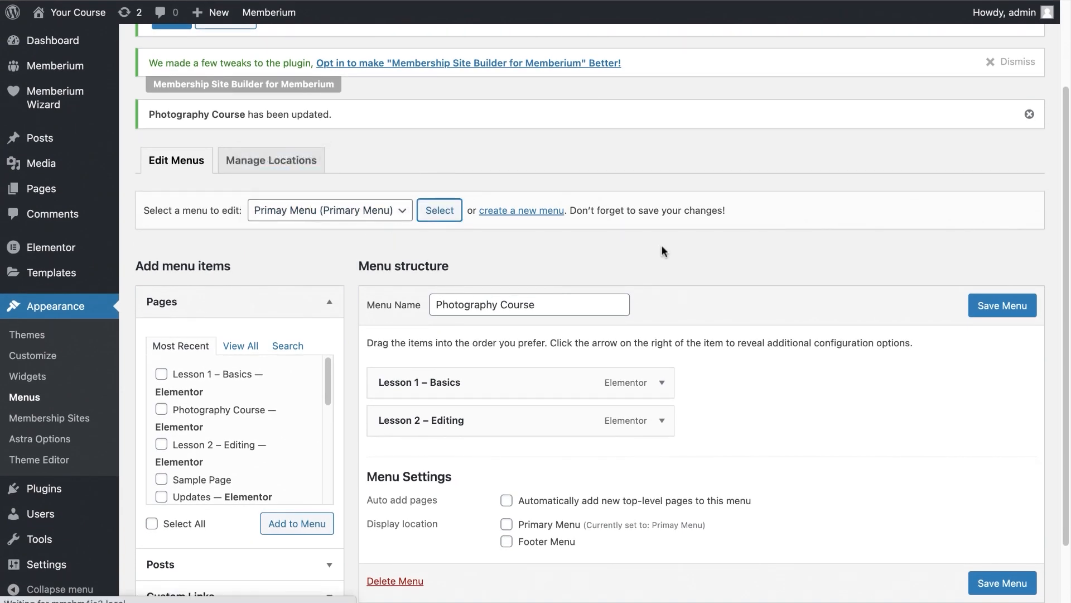
scroll(649, 248, down, 3)
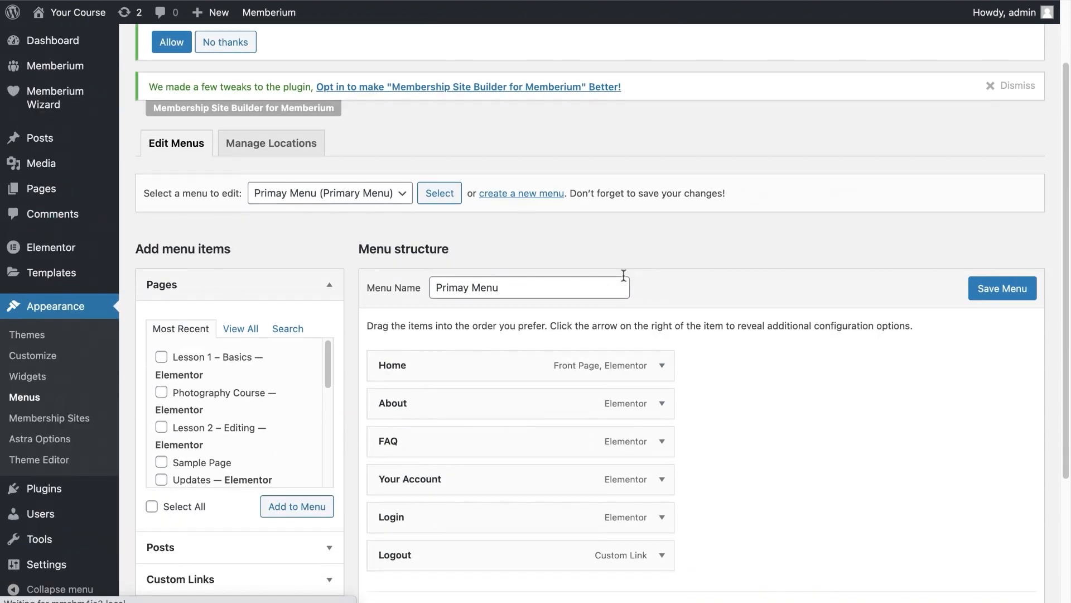
scroll(687, 360, down, 2)
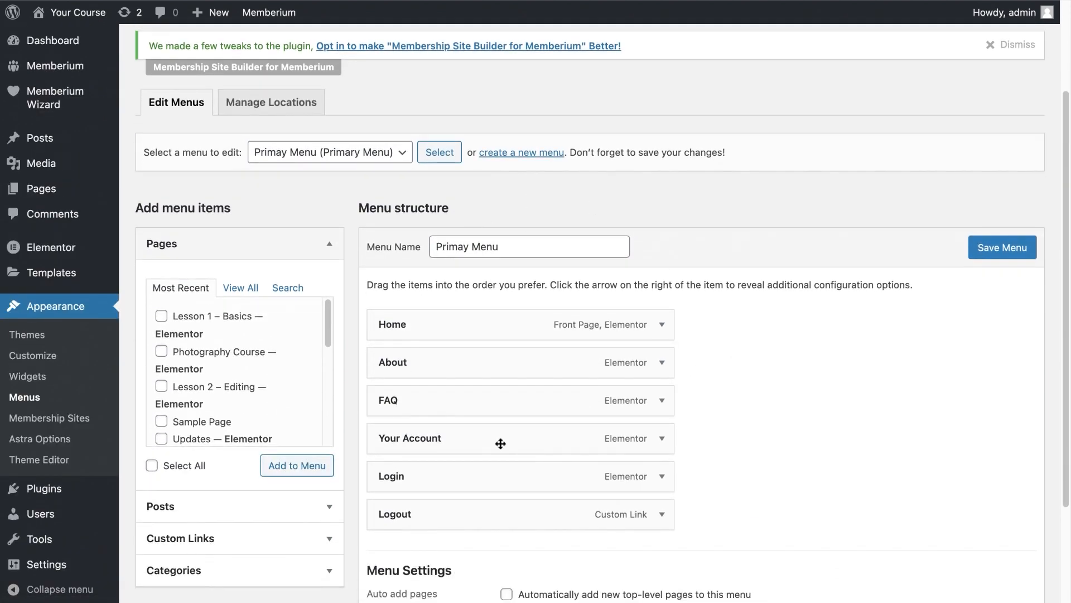
scroll(500, 443, down, 2)
- Add a custom link named Dashboard with the copied course library address to the primary menu, placed directly below Home
click(281, 490)
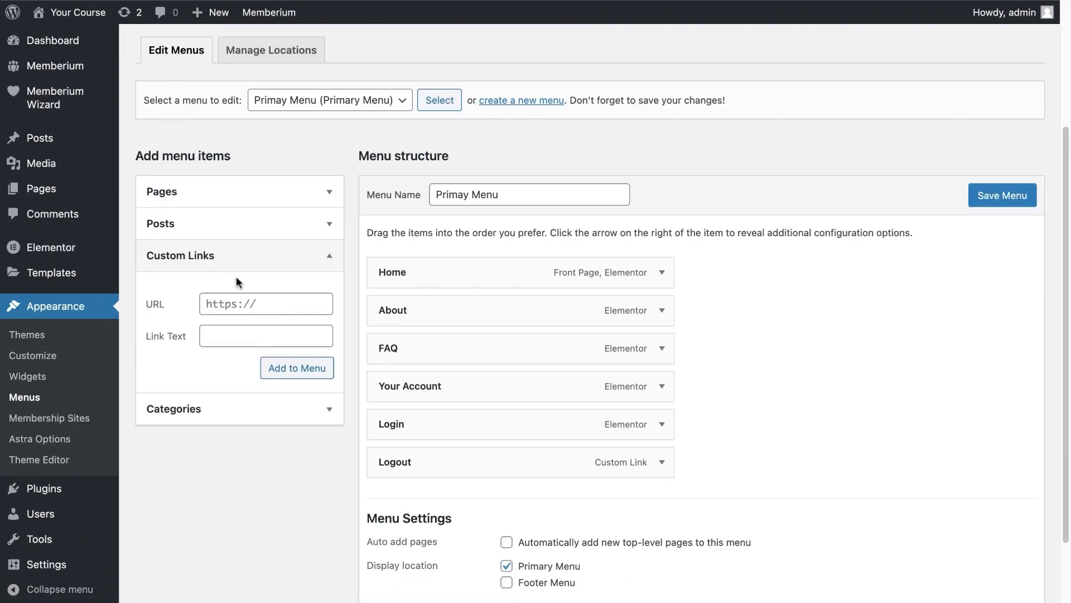
triple_click(246, 305)
key(ctrl+v)
click(252, 333)
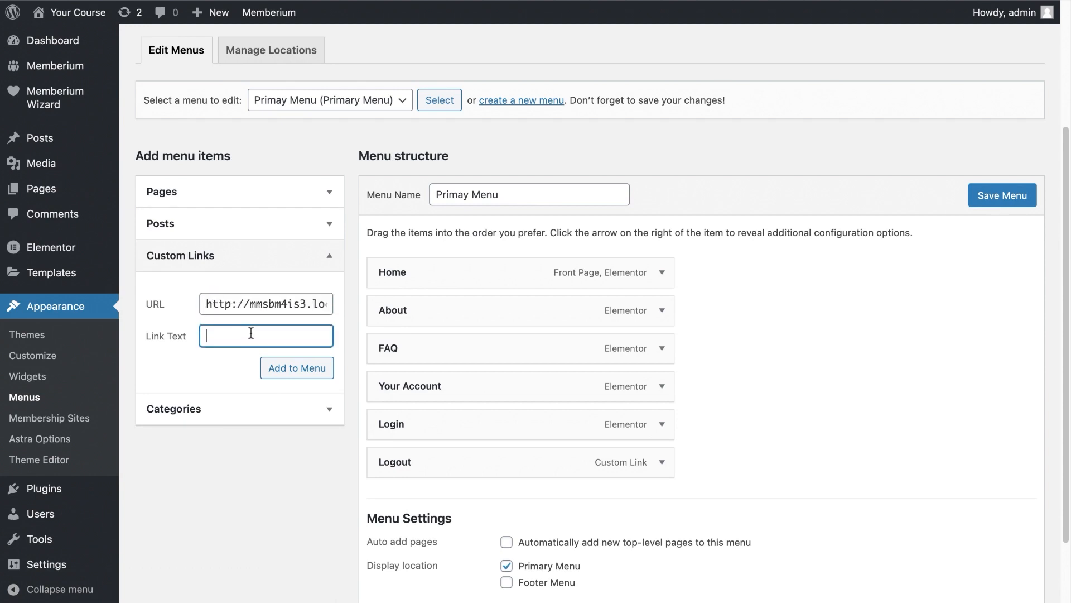
text(Dashboard)
click(280, 377)
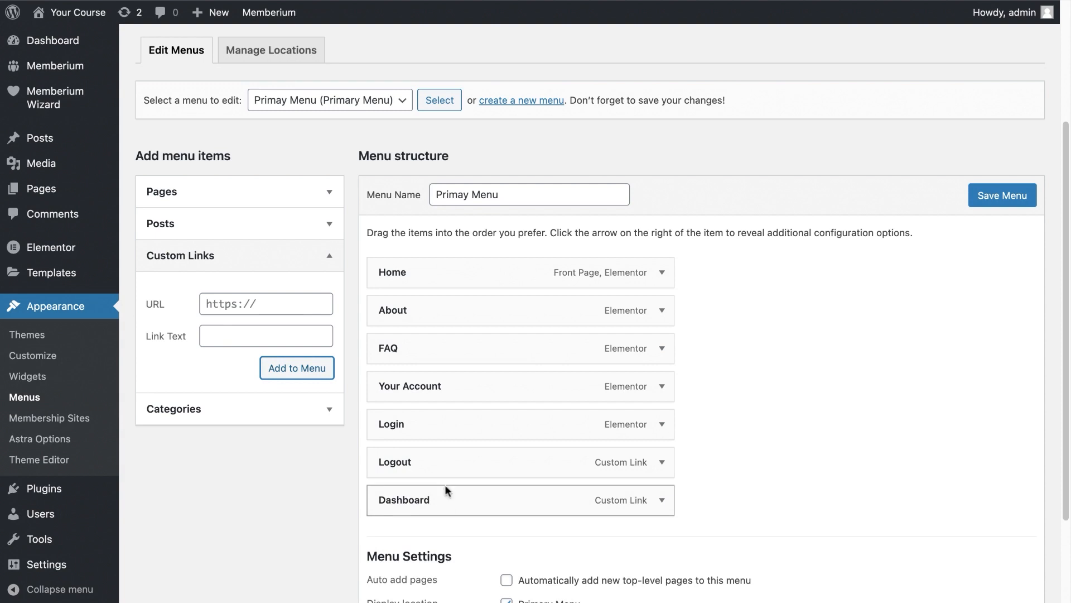
drag(449, 492, 411, 308)
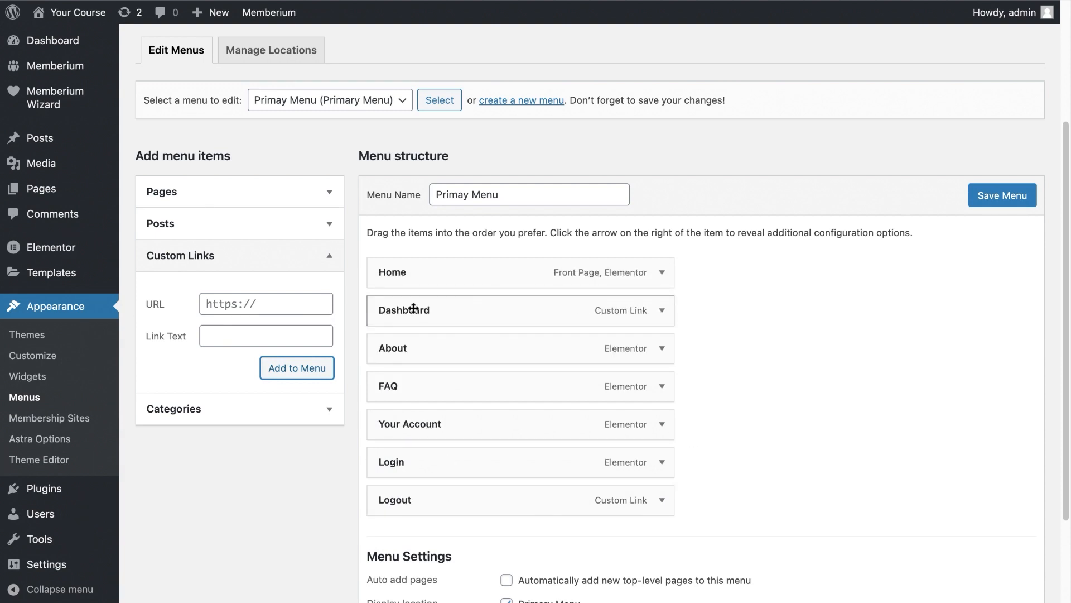
- Restrict the Dashboard menu item's user status to Logged In Users Only and save the menu
click(667, 315)
scroll(667, 312, down, 5)
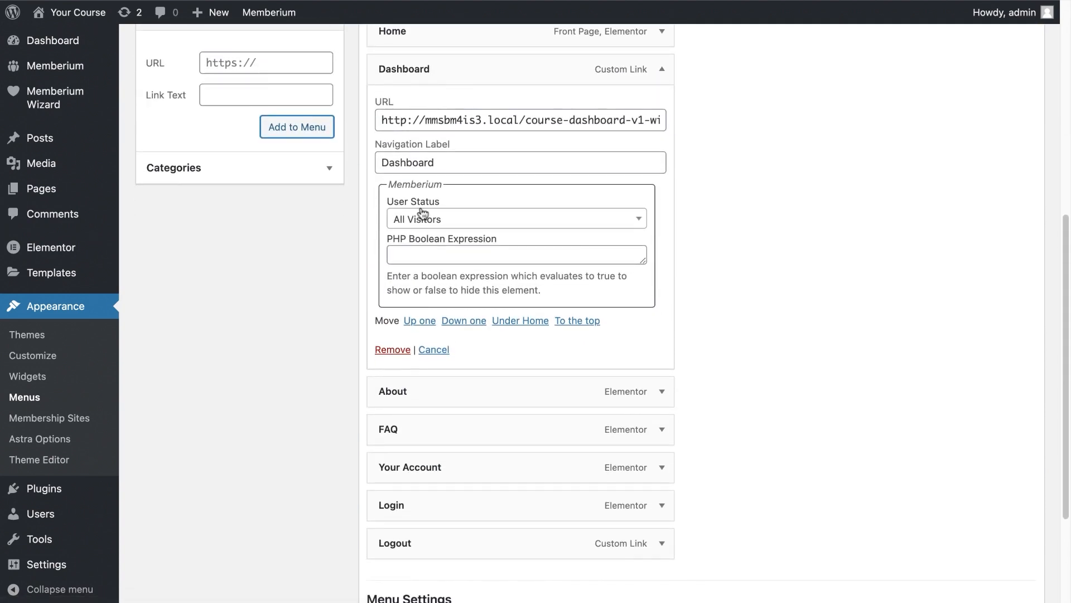
click(450, 218)
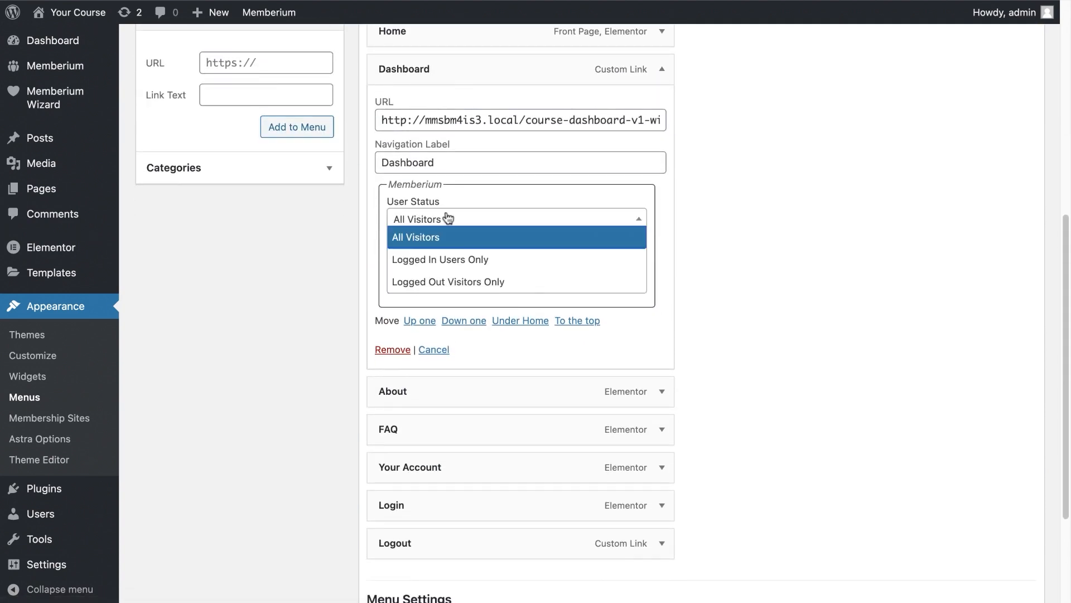
click(475, 260)
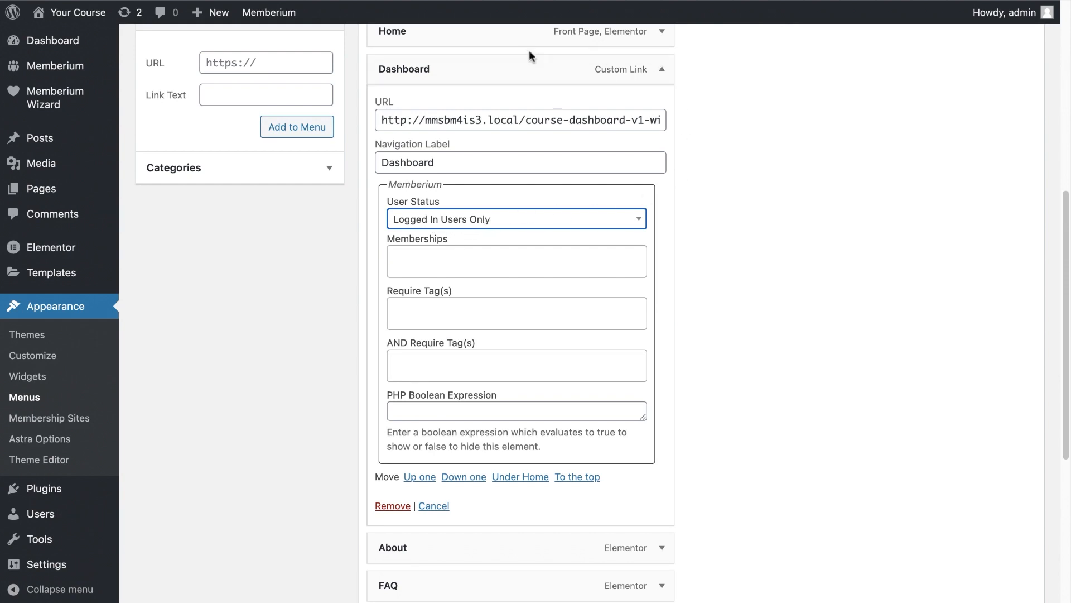
click(660, 68)
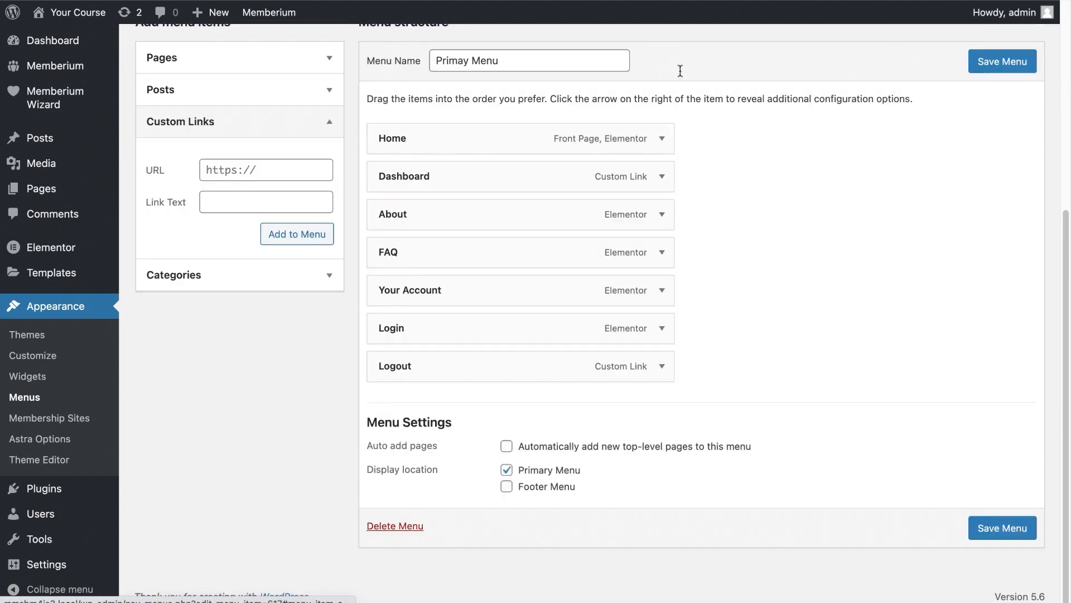
click(1006, 58)
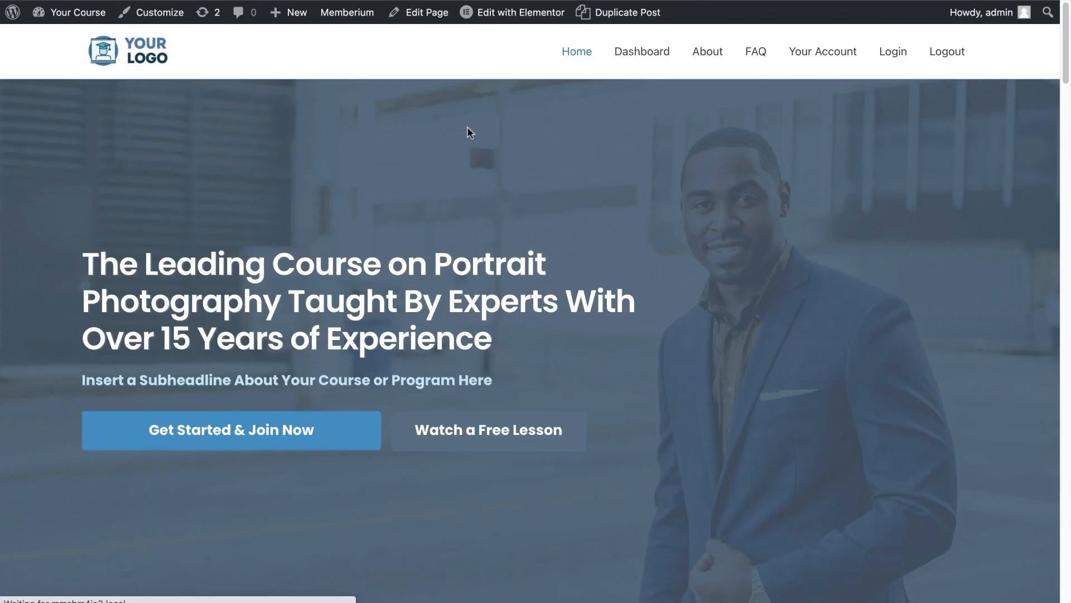
- Check the Dashboard link and its course cards on the live site, and open the Login page from the logged-out home page
click(637, 55)
scroll(542, 428, down, 6)
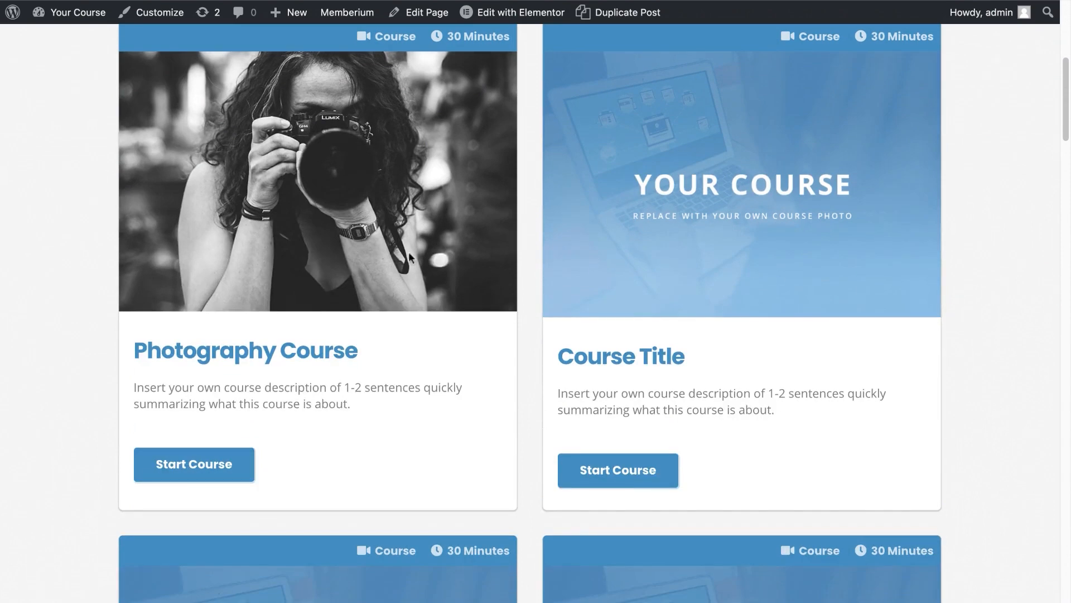
scroll(341, 307, up, 6)
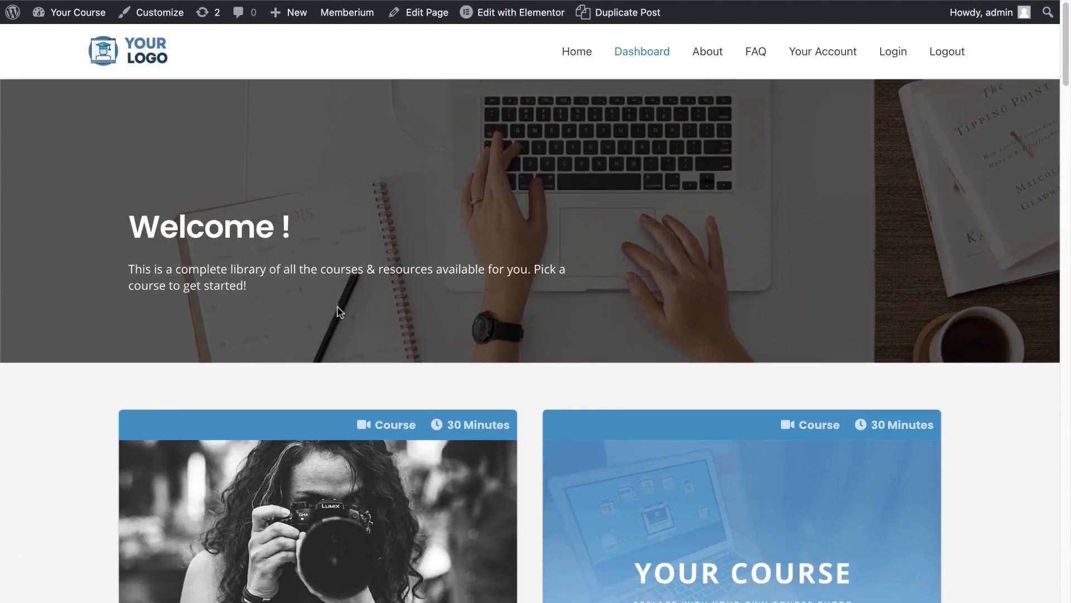
mouse_move(86, 16)
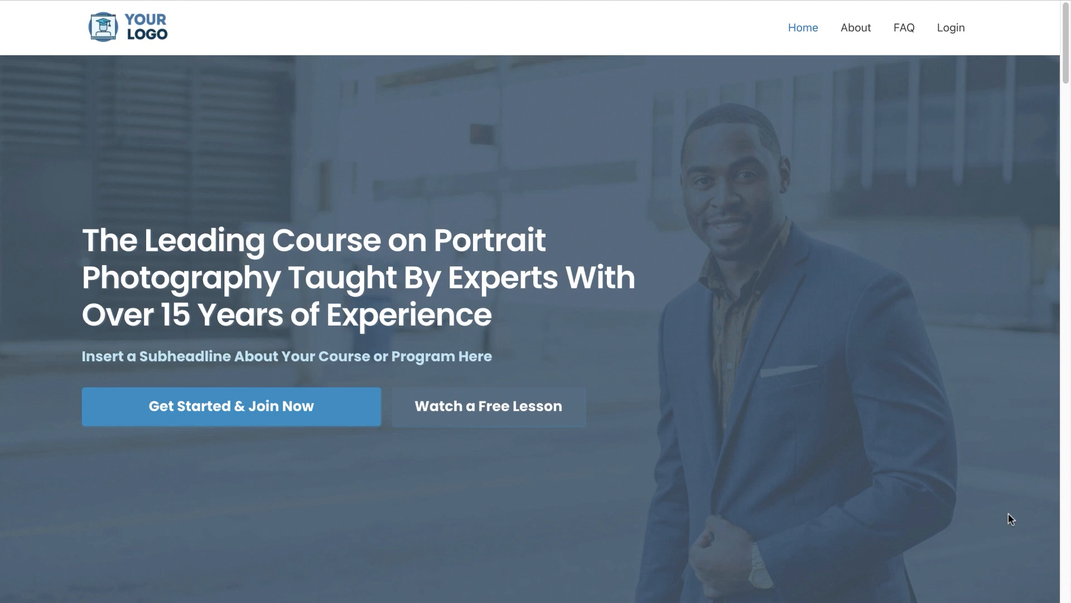
click(950, 28)
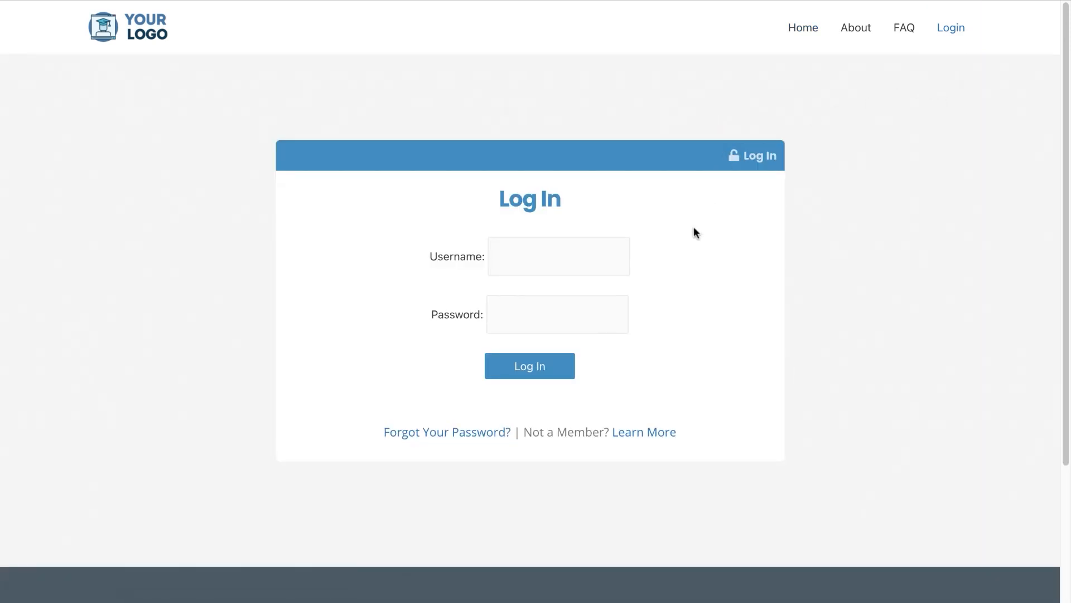
- Check the Forgot Your Password page linked from the login form, and return to the login form
click(478, 433)
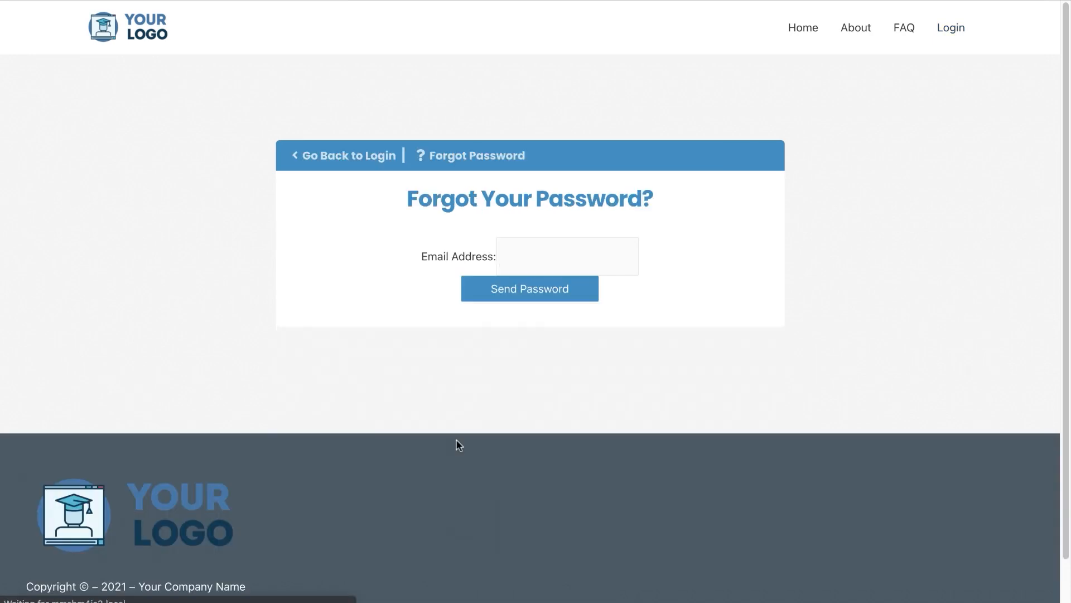
click(568, 254)
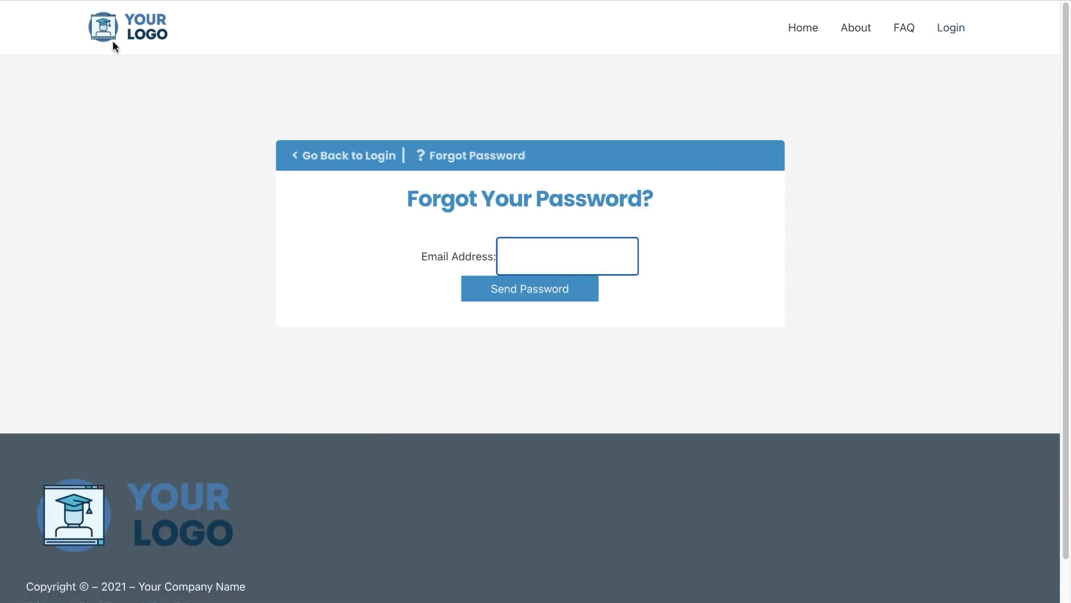
click(315, 167)
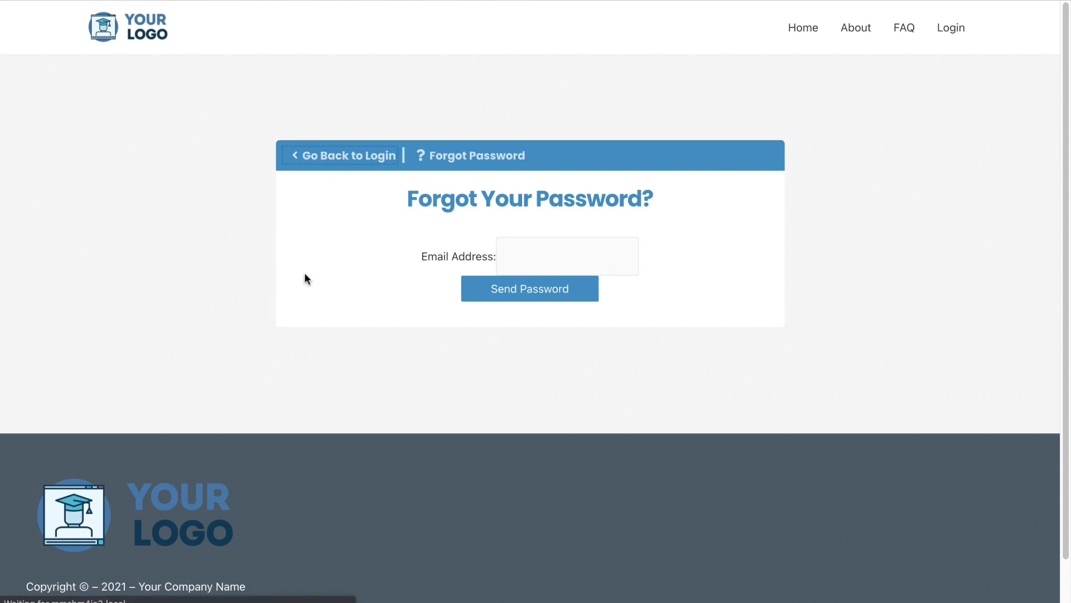
click(520, 255)
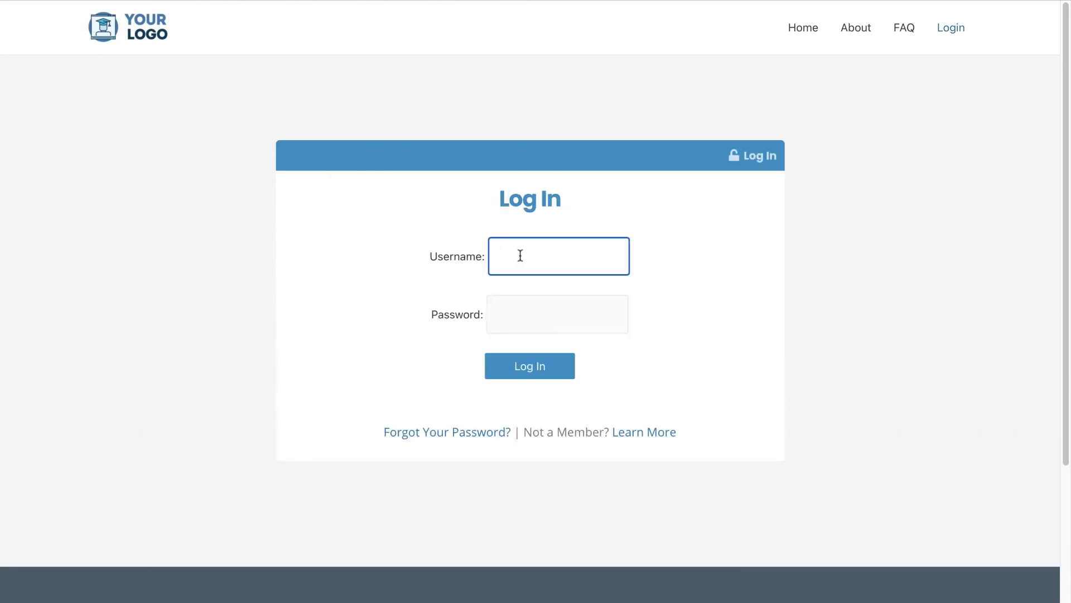
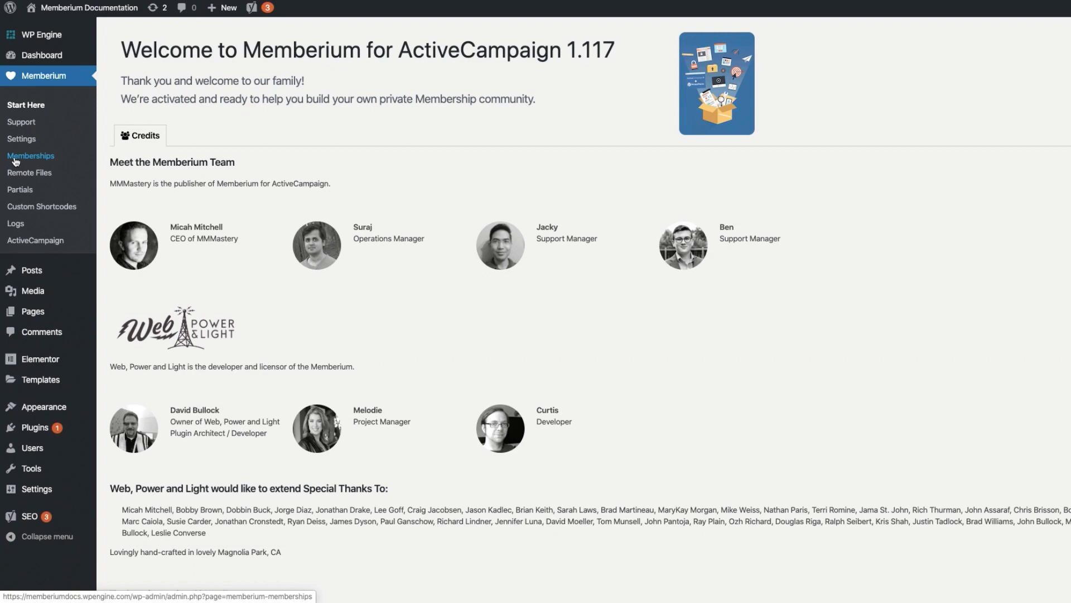
- Create a Memberium membership level named Gold Course, including its PAYF, SUSP and CANC tags
click(16, 159)
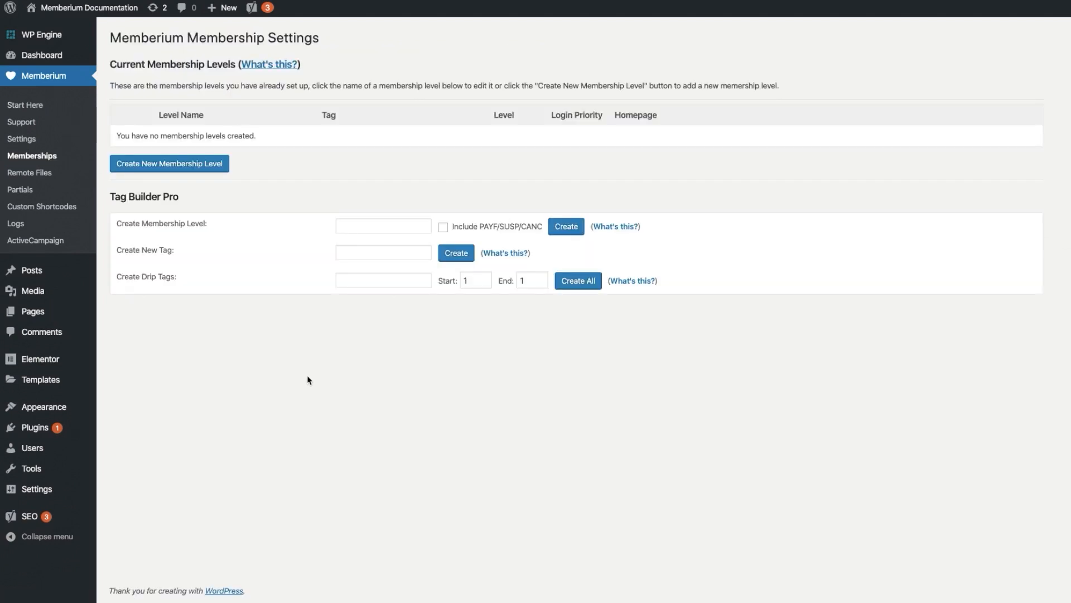
drag(137, 135, 263, 134)
click(263, 134)
drag(118, 223, 208, 225)
click(209, 226)
click(377, 227)
text(Gold Course)
click(443, 227)
click(564, 233)
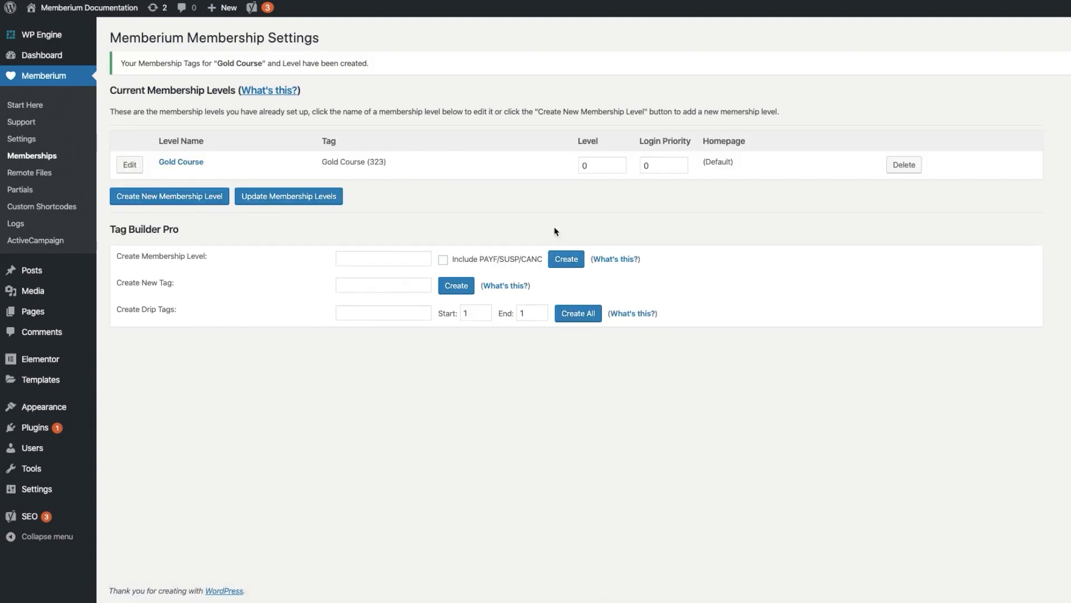
- Review the tag assigned to the Gold Course membership level and open that level for editing
drag(306, 166, 400, 170)
click(400, 170)
drag(311, 165, 370, 162)
click(375, 161)
drag(322, 163, 388, 163)
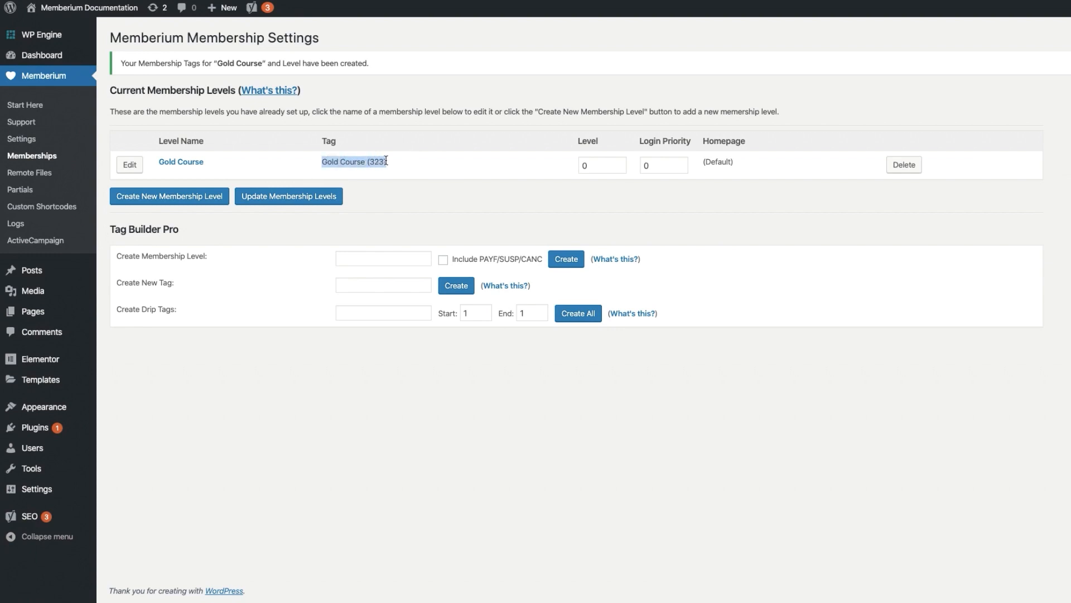
click(398, 167)
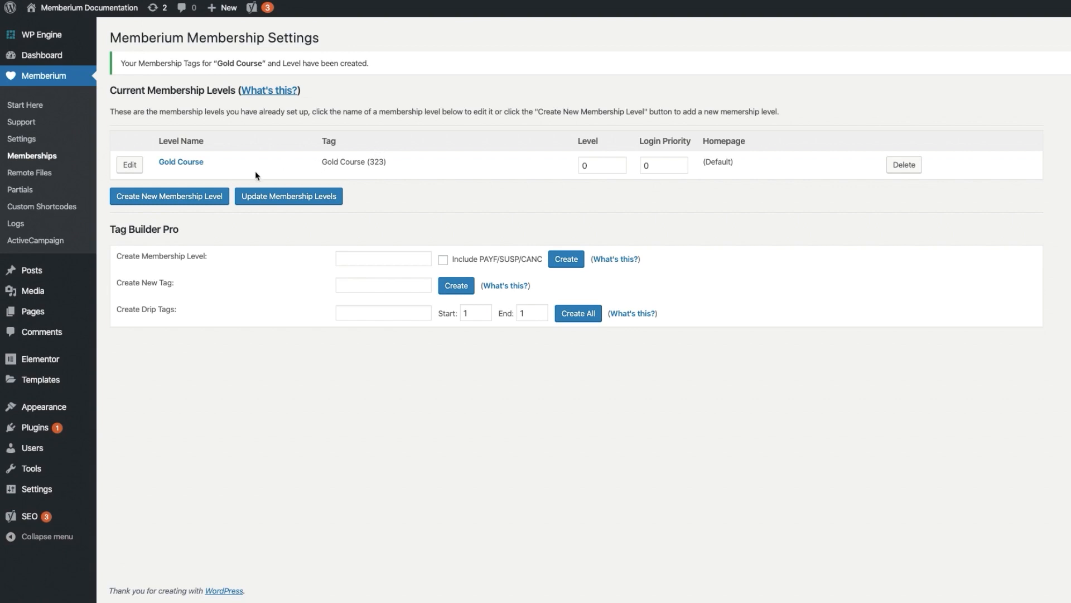
click(133, 167)
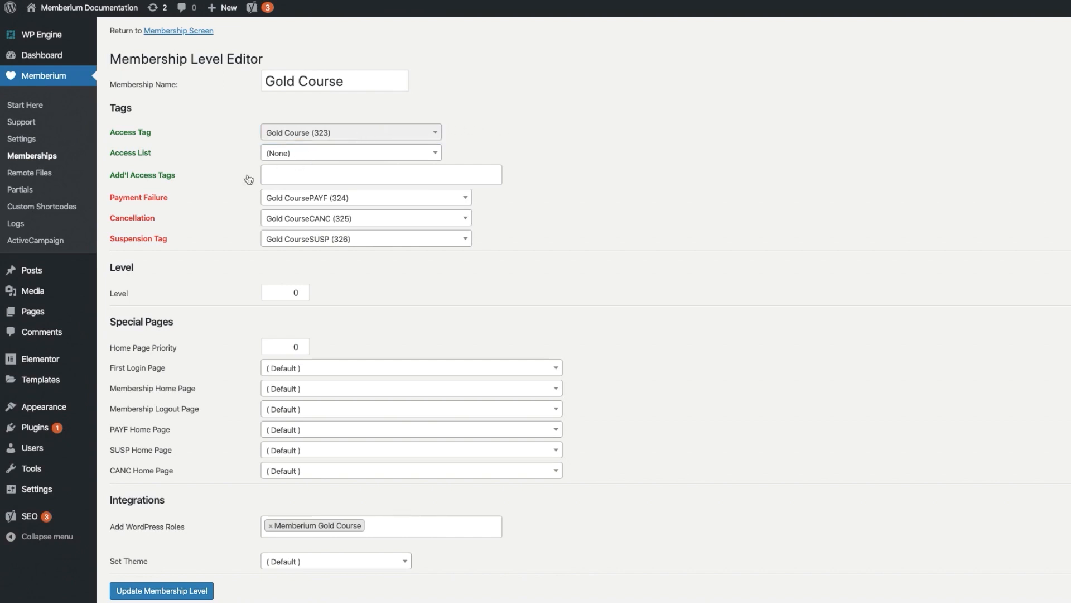
- Try Basic (11) as an additional access tag for the Gold Course level, and remove it again
drag(111, 178, 175, 181)
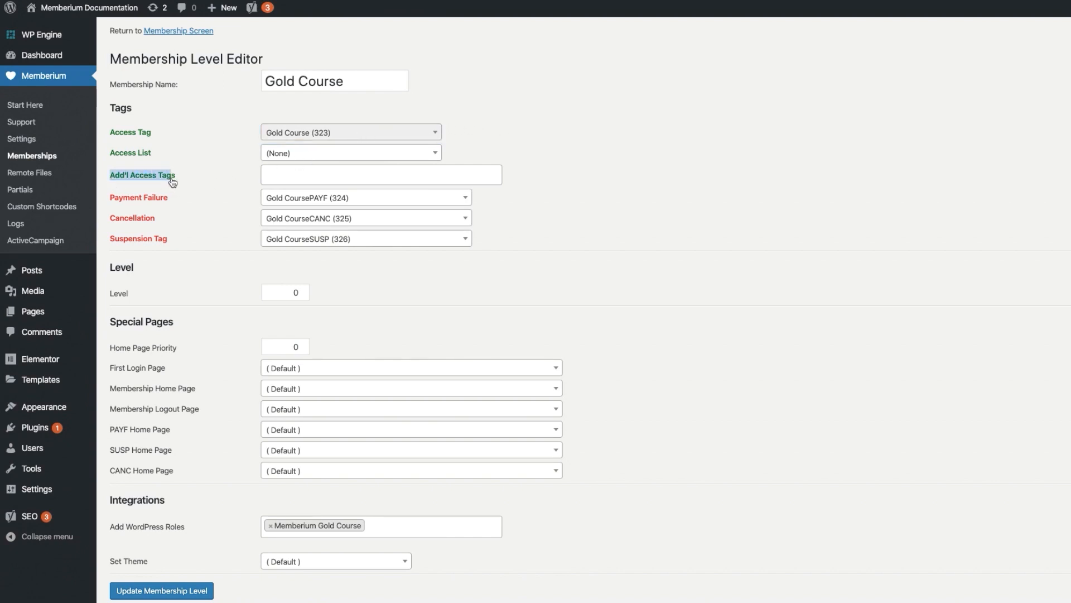
click(282, 176)
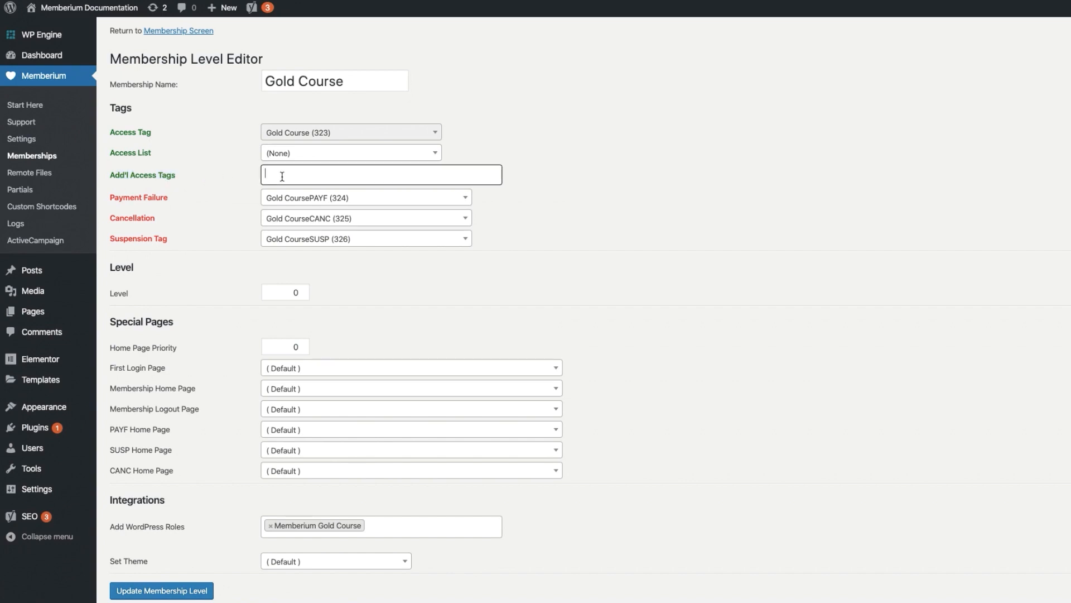
scroll(346, 262, down, 6)
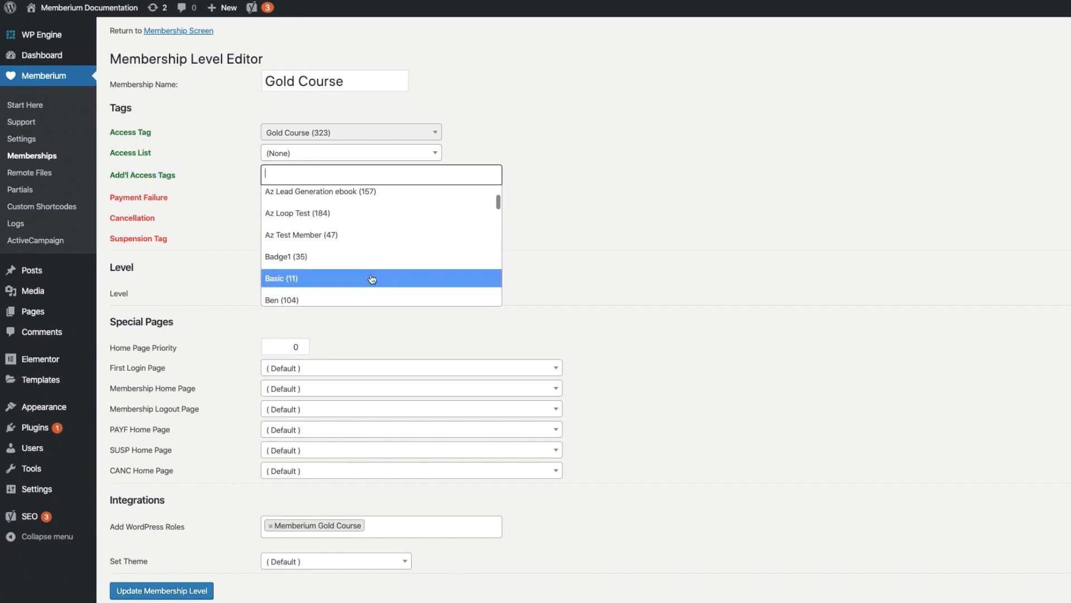
click(349, 274)
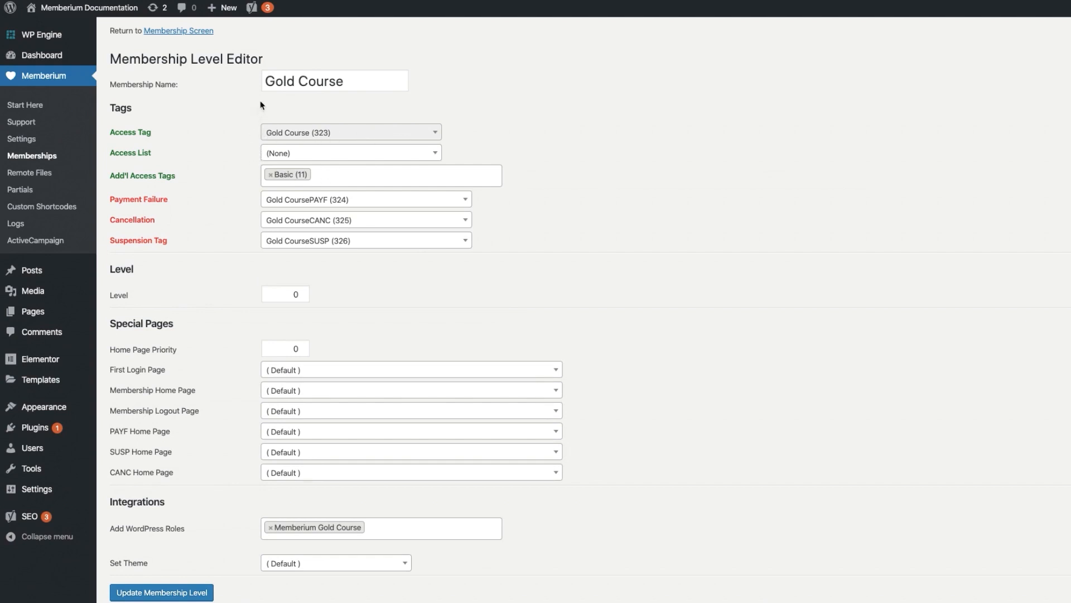
drag(379, 81, 265, 83)
click(246, 98)
click(271, 175)
click(222, 181)
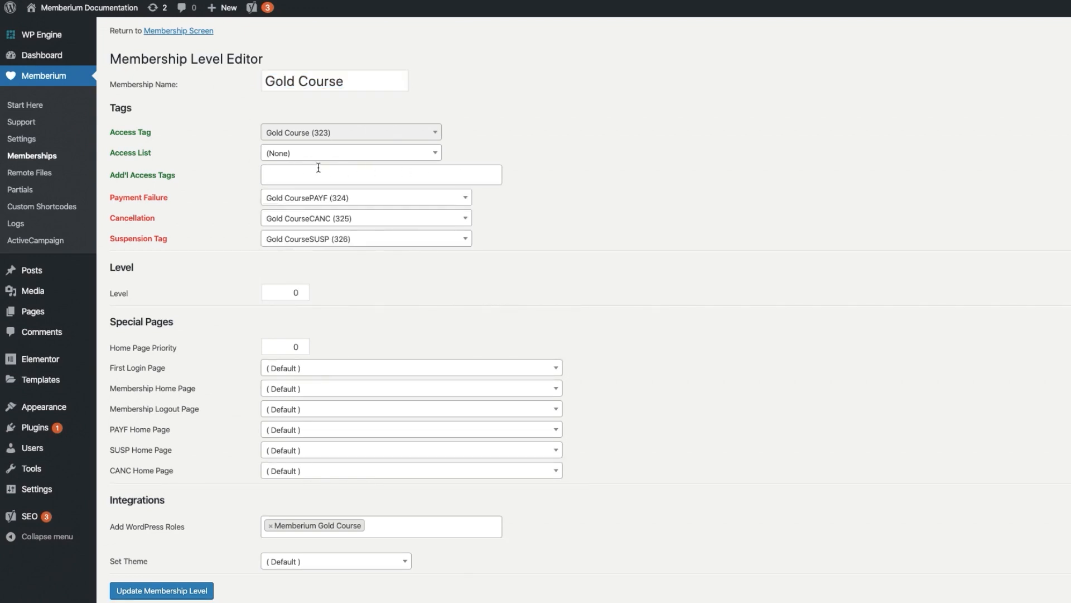
- Examine the Gold Course level's Payment Failure, Cancellation and Suspension tags alongside its Access Tag
drag(109, 202, 172, 204)
drag(112, 218, 168, 219)
drag(112, 239, 190, 238)
click(190, 239)
drag(115, 197, 202, 212)
click(202, 212)
drag(115, 132, 160, 135)
click(170, 138)
drag(109, 200, 185, 205)
click(185, 205)
drag(186, 204, 110, 202)
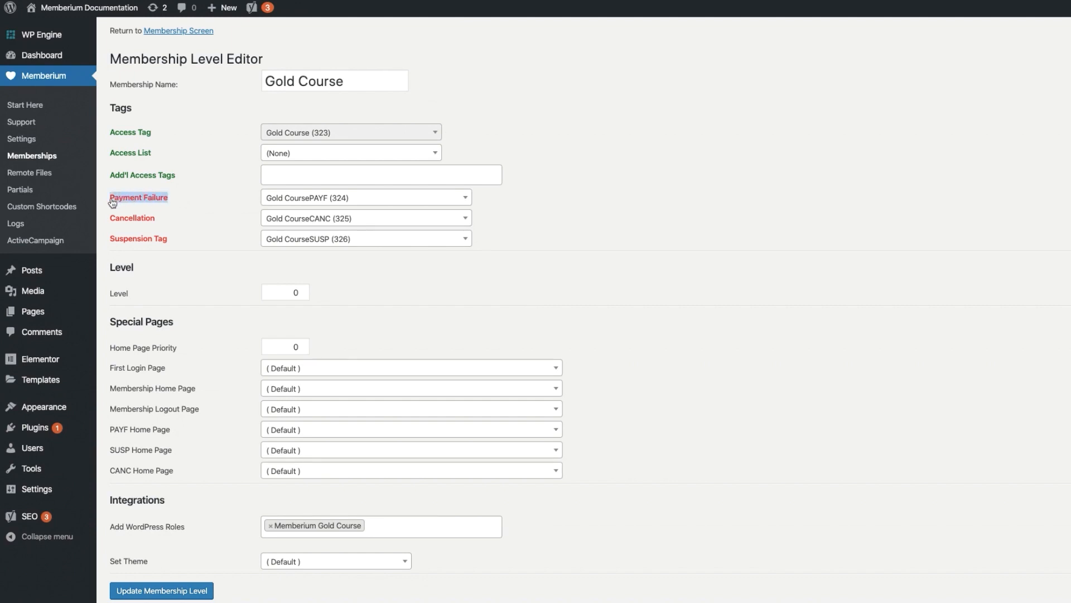
click(185, 205)
- Examine the Gold Course level's special pages, including the Membership Home Page choices and the PAYF, SUSP and CANC home pages
scroll(229, 299, down, 1)
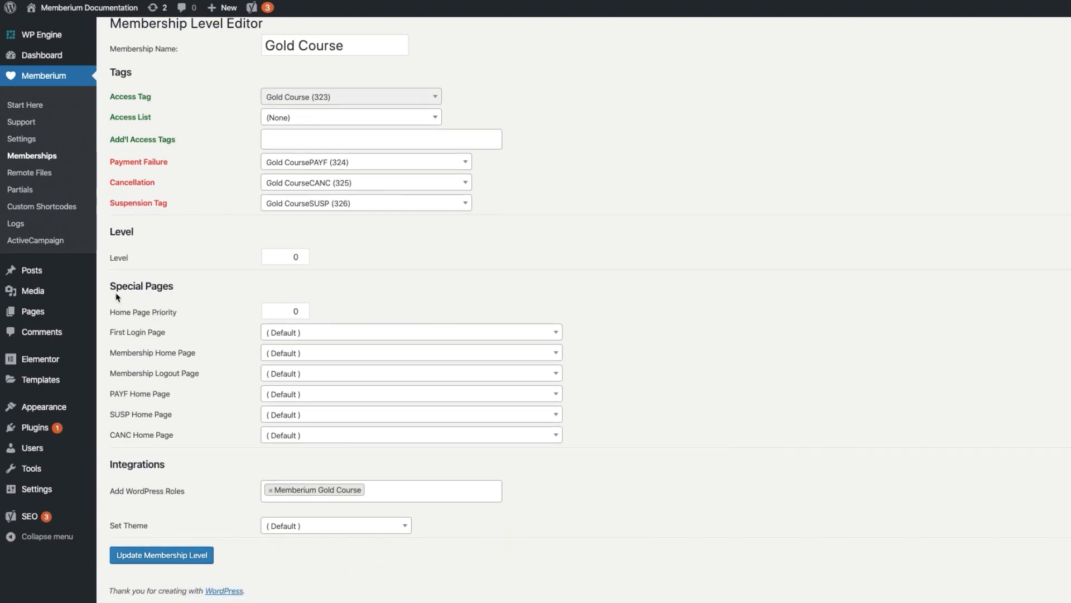
drag(116, 353, 201, 356)
click(202, 356)
drag(113, 163, 184, 206)
click(157, 284)
drag(109, 353, 223, 361)
click(222, 362)
click(280, 357)
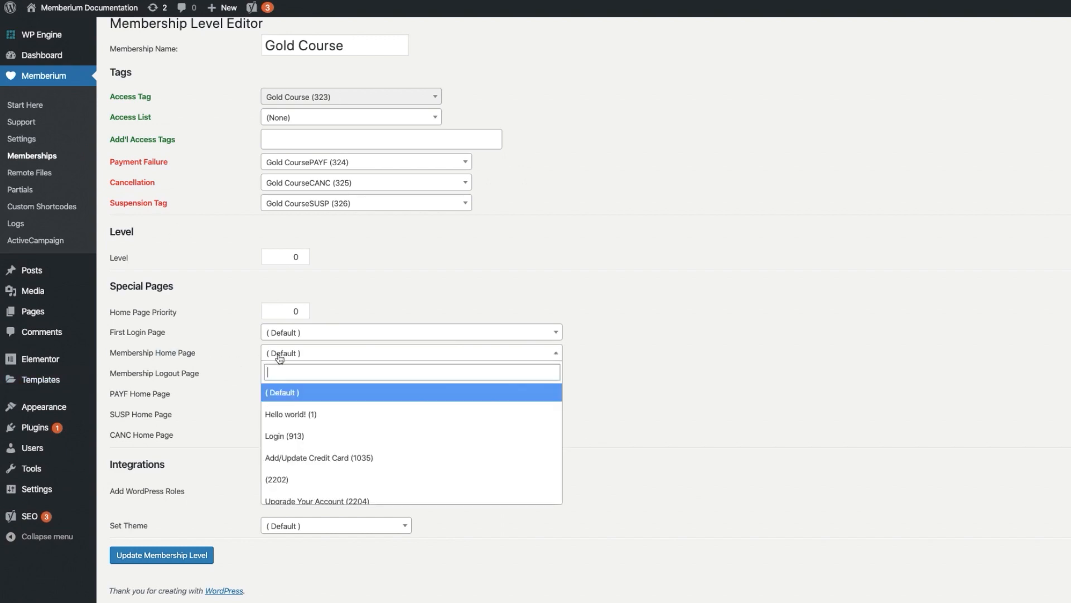
click(229, 354)
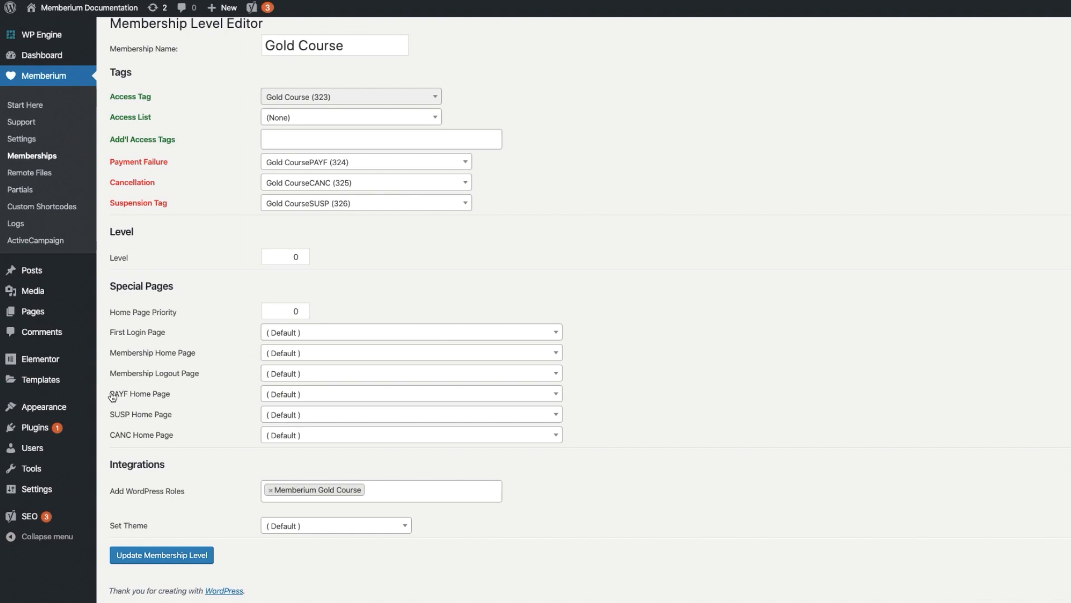
drag(109, 435, 175, 438)
click(177, 440)
drag(178, 439, 110, 436)
click(181, 434)
scroll(424, 300, up, 2)
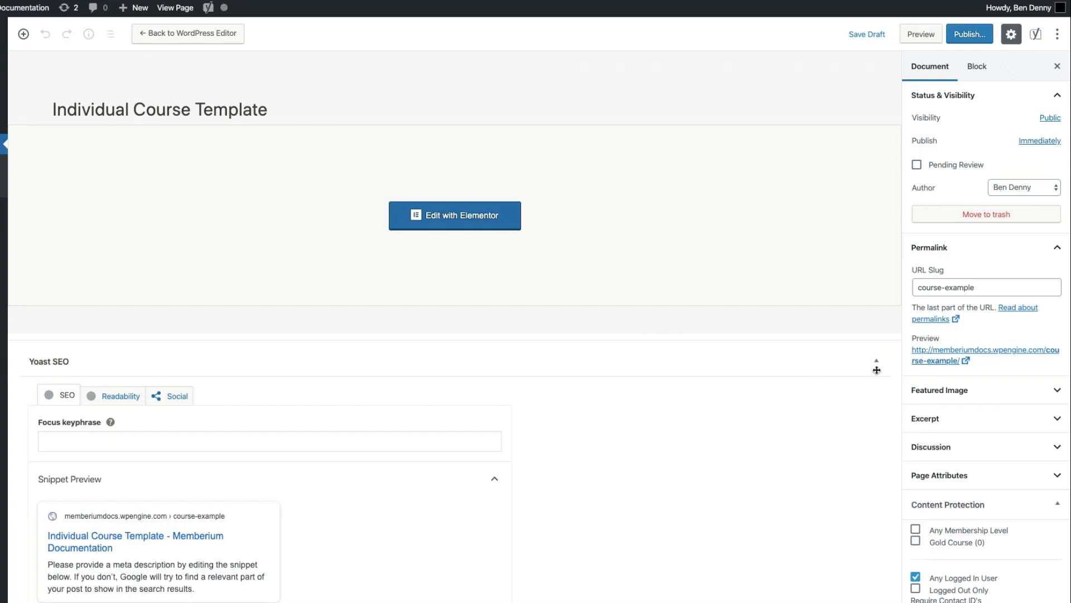
- Restrict the Individual Course Template page to the Gold Course membership level in its Content Protection settings
scroll(1016, 302, down, 5)
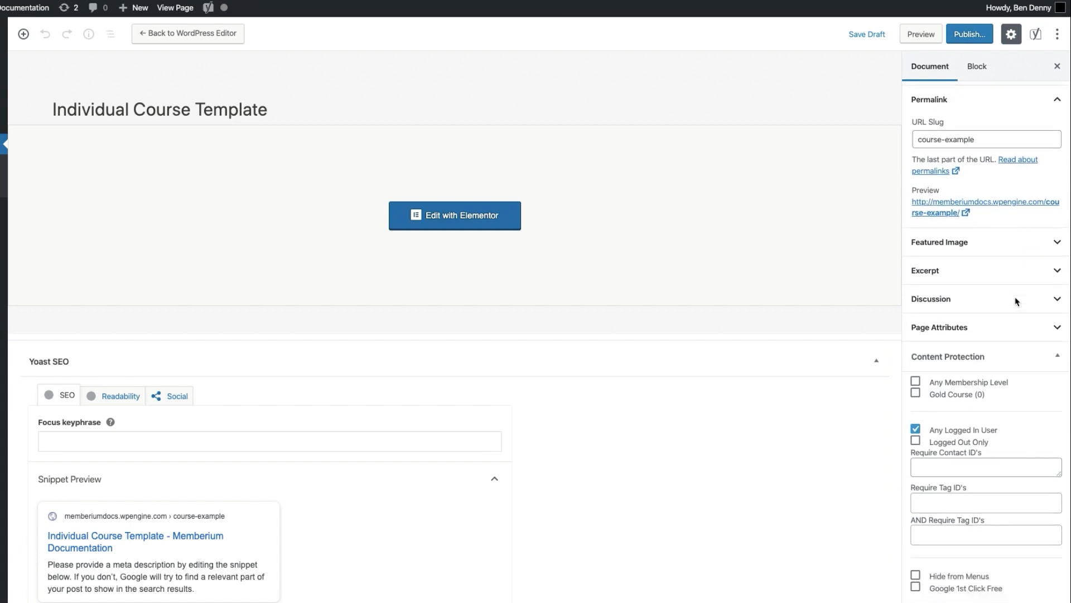
scroll(976, 323, down, 5)
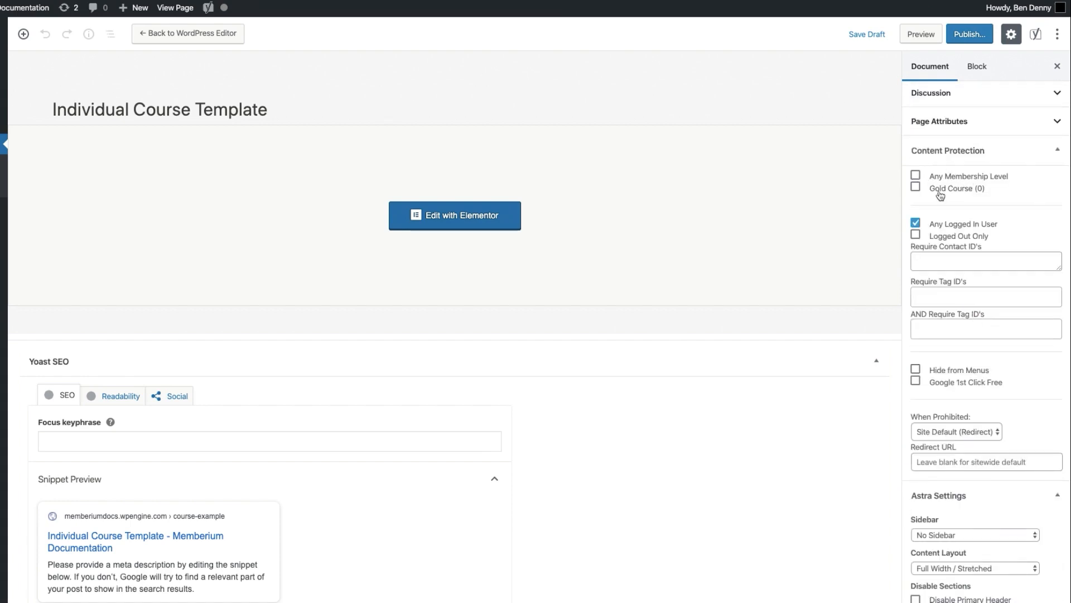
click(915, 188)
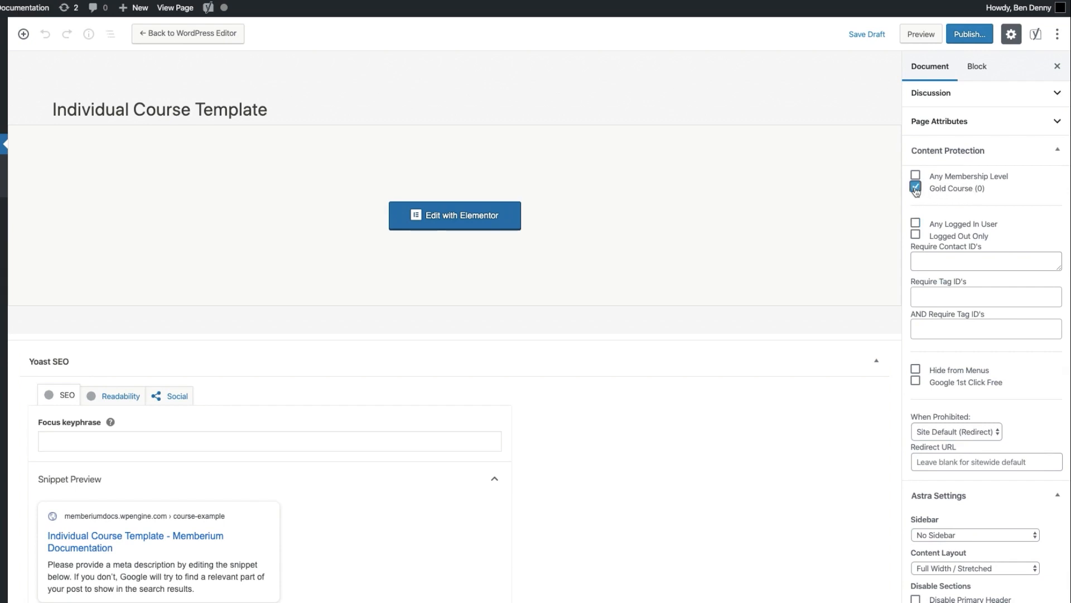
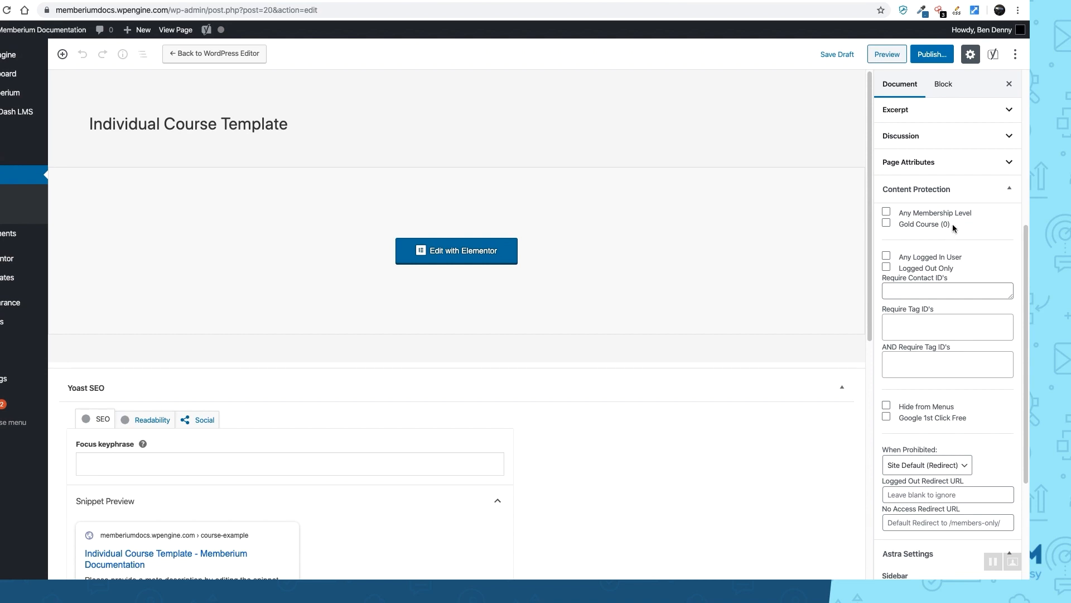
- Enable Gold Course protection on the Individual Course Template page and add Gold (10) to its Require Tag ID's
drag(947, 223, 889, 222)
click(898, 232)
click(887, 224)
drag(890, 314, 938, 308)
click(935, 320)
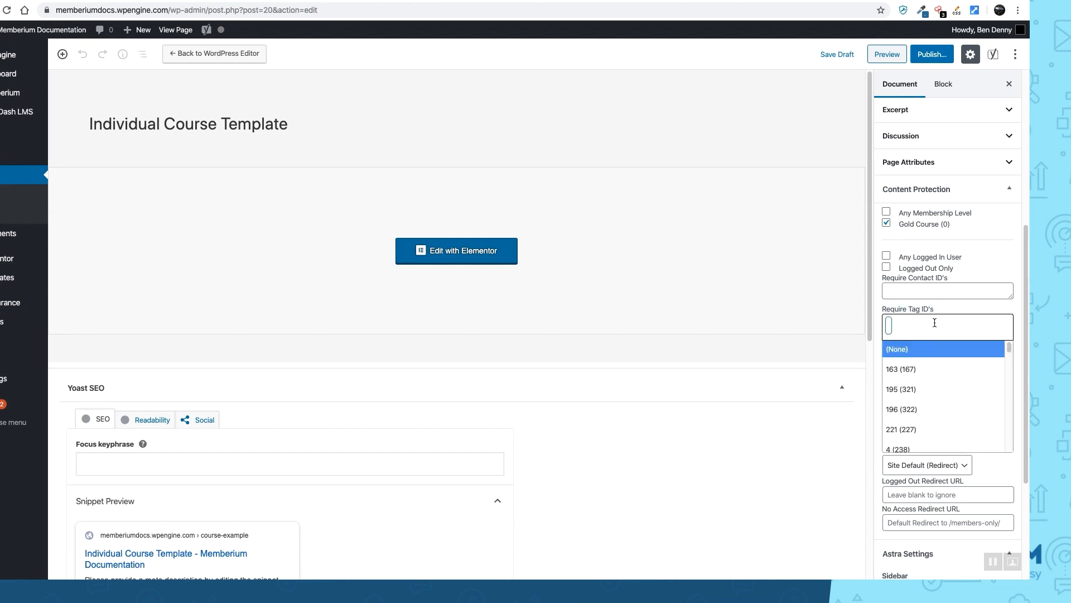
text(gold)
key(Return)
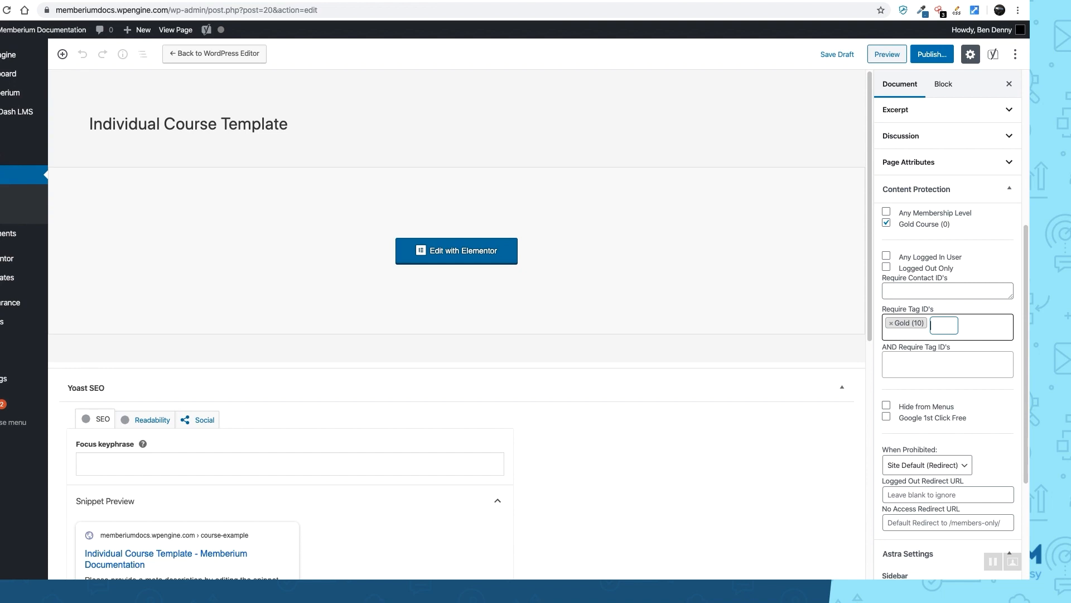
- Try Bronze (4) as a second tag under Require Tag ID's, and remove it again
text(bronze)
key(Return)
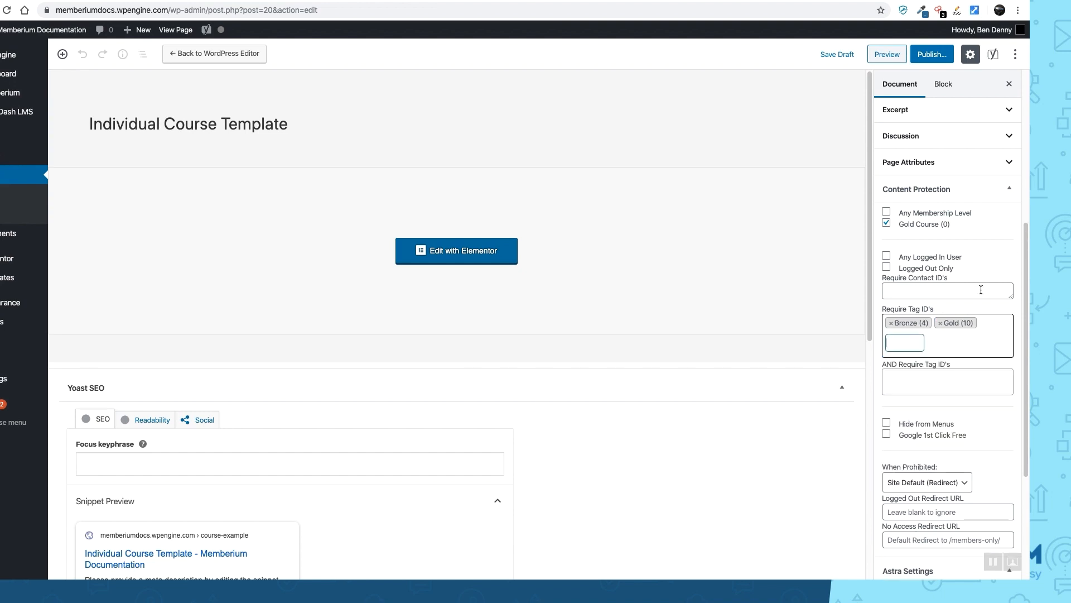
click(971, 307)
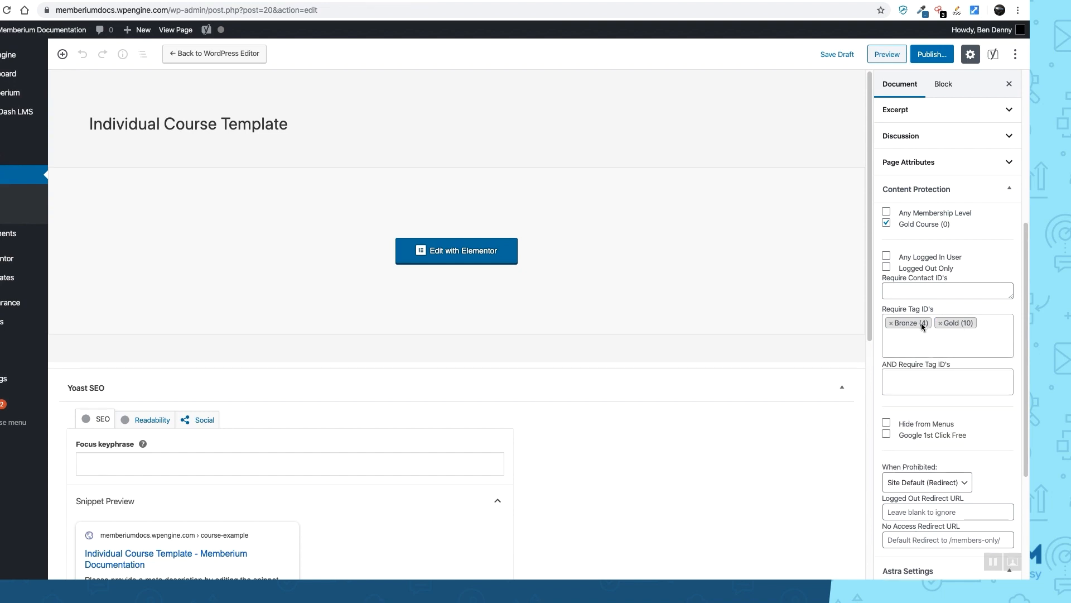
click(892, 327)
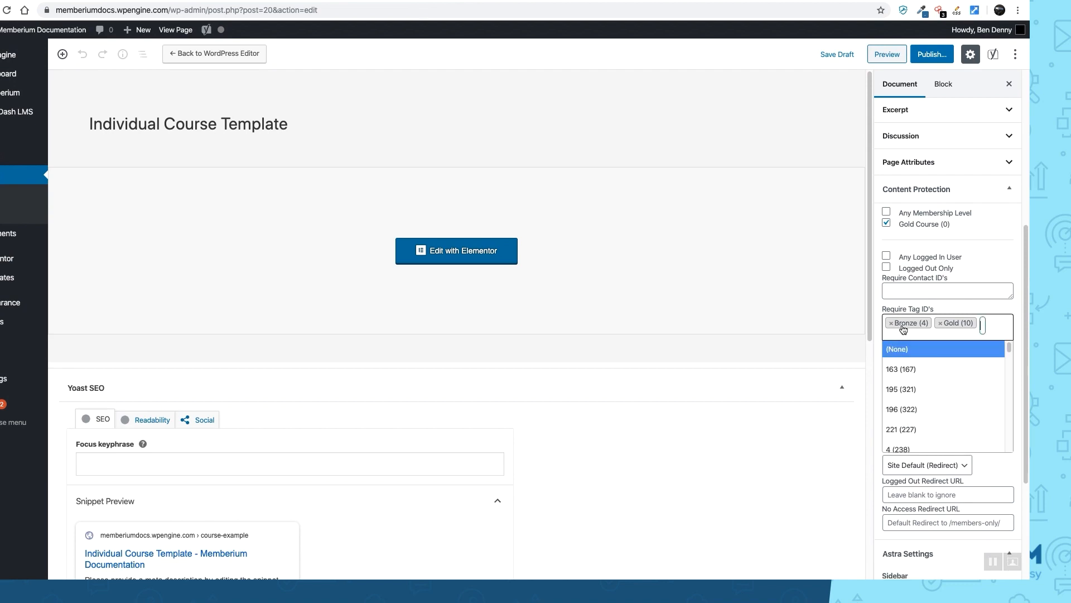
click(892, 324)
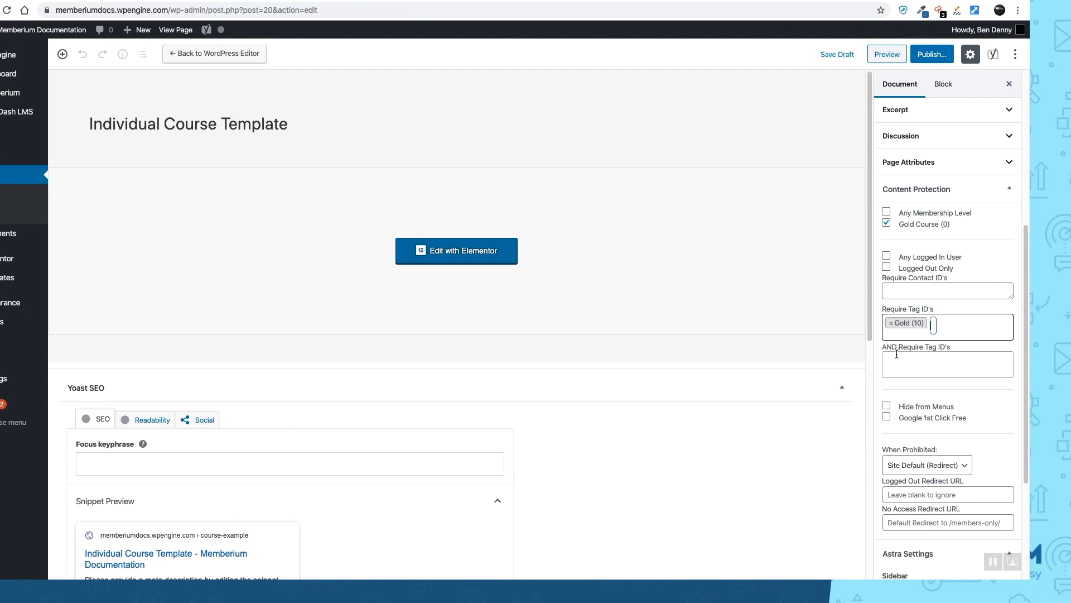
- Add Bronze (4) to the page's AND Require Tag ID's
click(898, 361)
text(bronze)
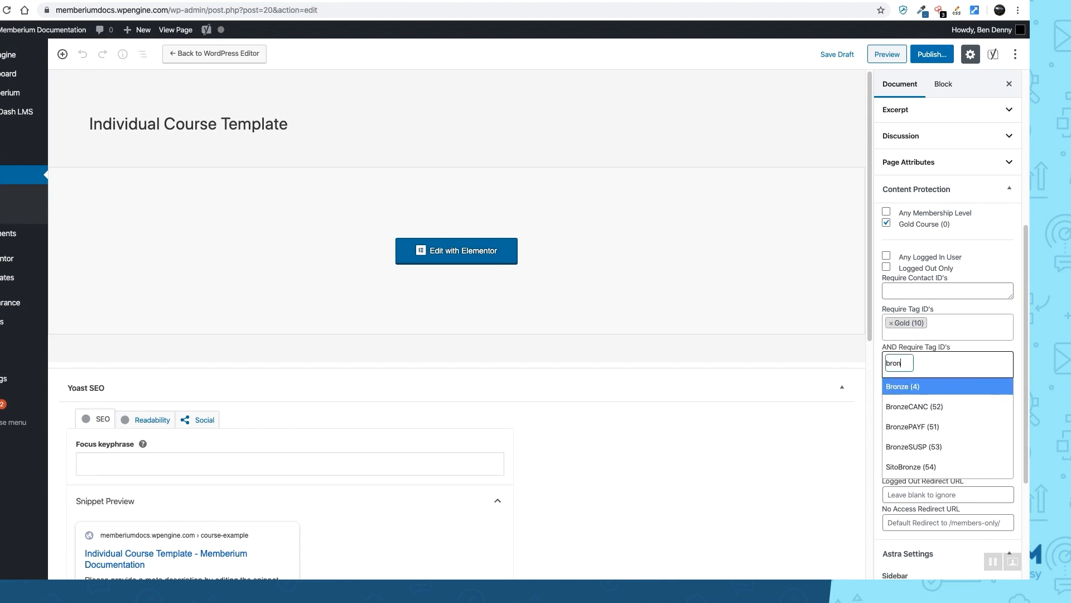
key(Return)
click(963, 347)
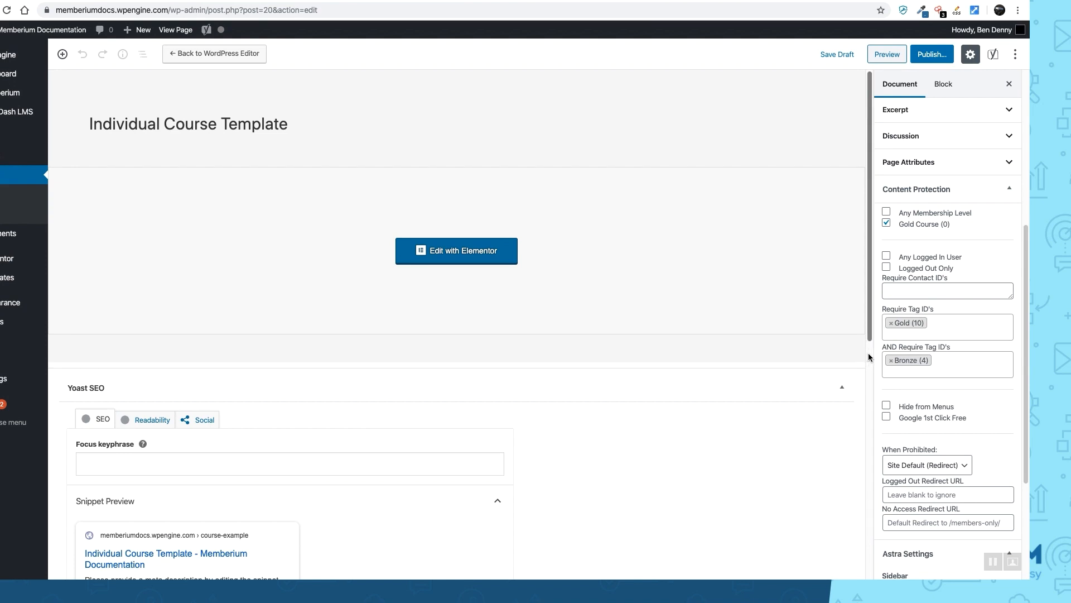
- Review the When Prohibited and redirect options, and set the page's No Access Redirect URL to /members
scroll(963, 400, down, 3)
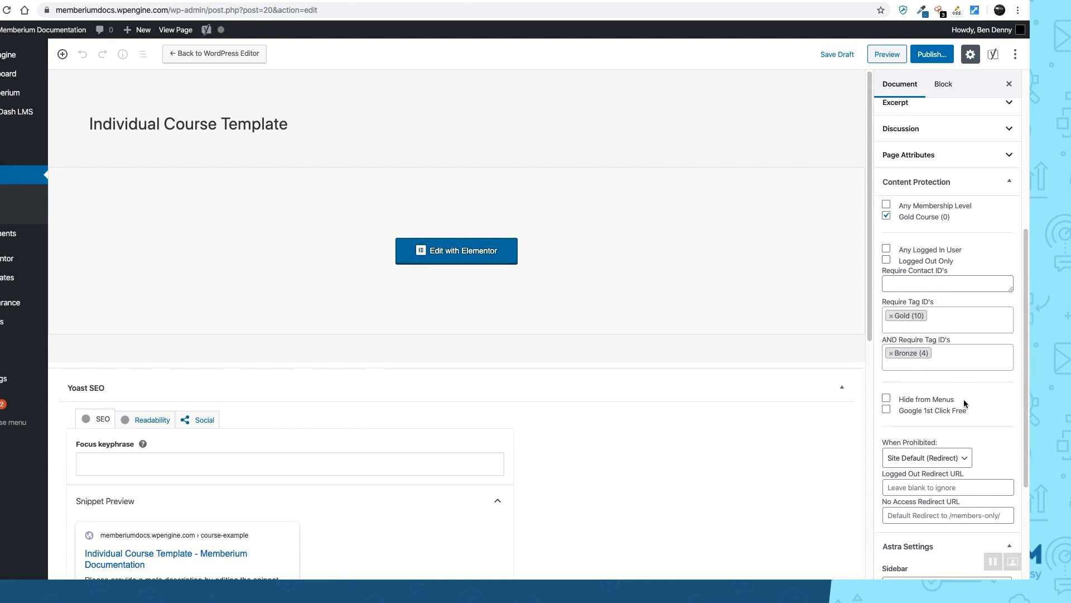
scroll(975, 388, down, 2)
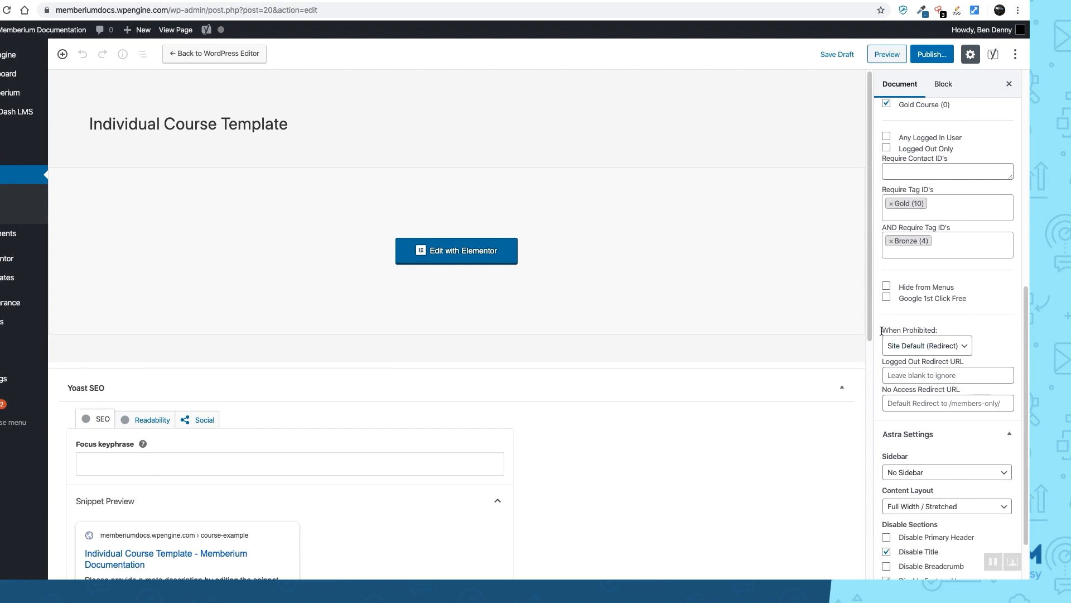
drag(882, 330, 939, 333)
click(958, 331)
drag(883, 362, 956, 362)
click(933, 369)
drag(883, 390, 962, 387)
click(963, 387)
click(911, 406)
text(/members)
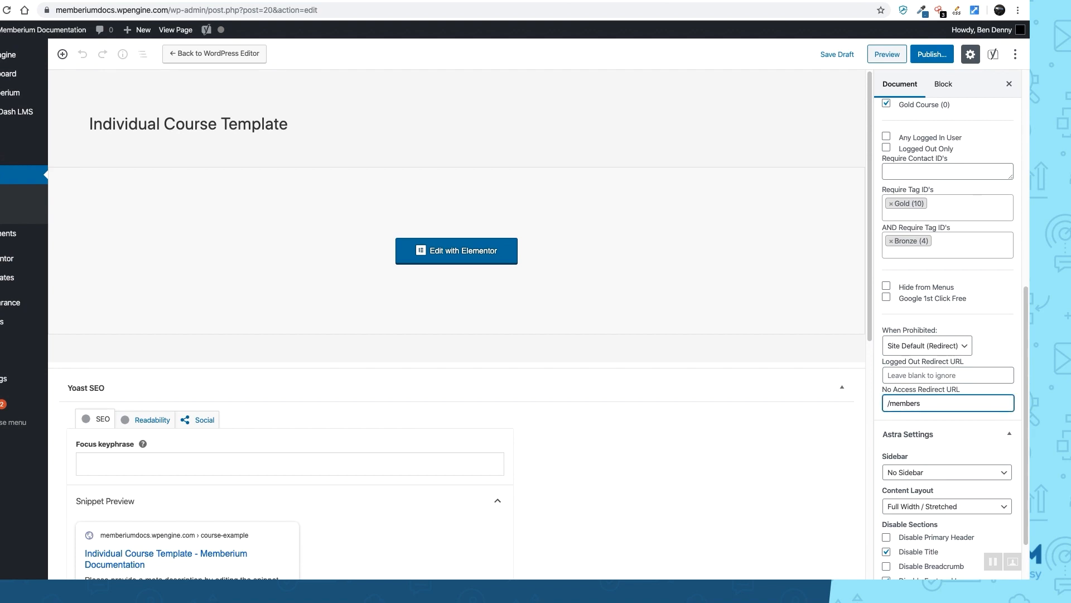
- Try /members-only/ as the page's No Access Redirect URL, and clear the field again
text(-only/)
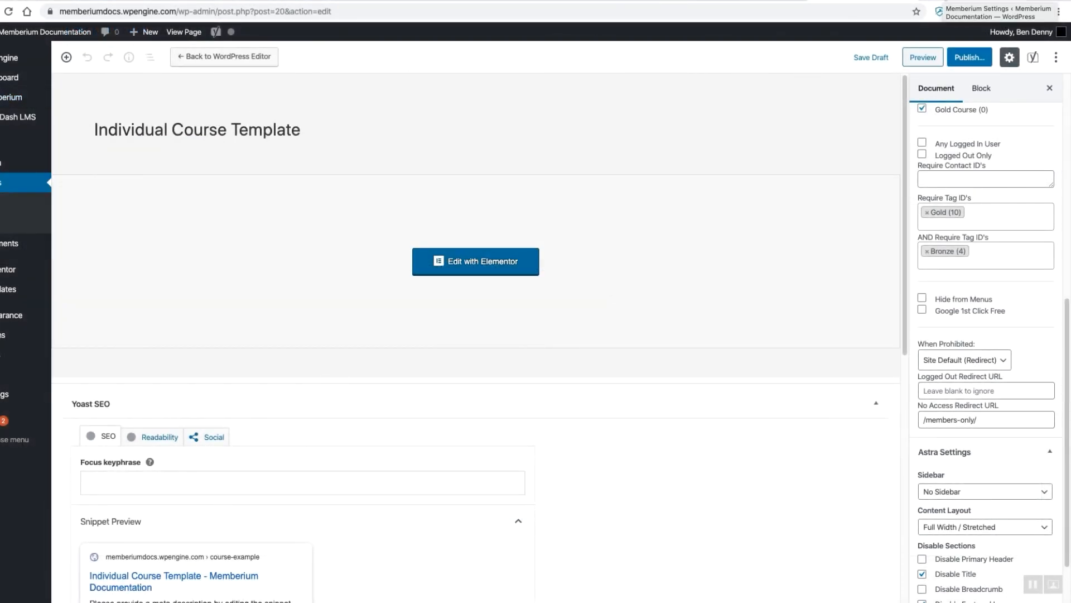
drag(981, 418, 865, 417)
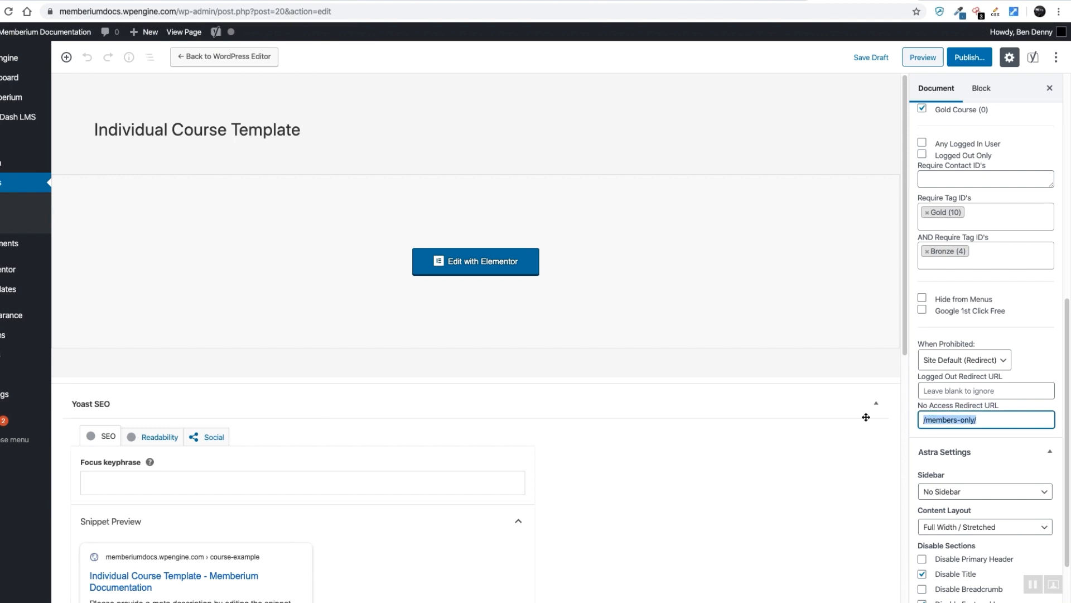
key(BackSpace)
click(934, 434)
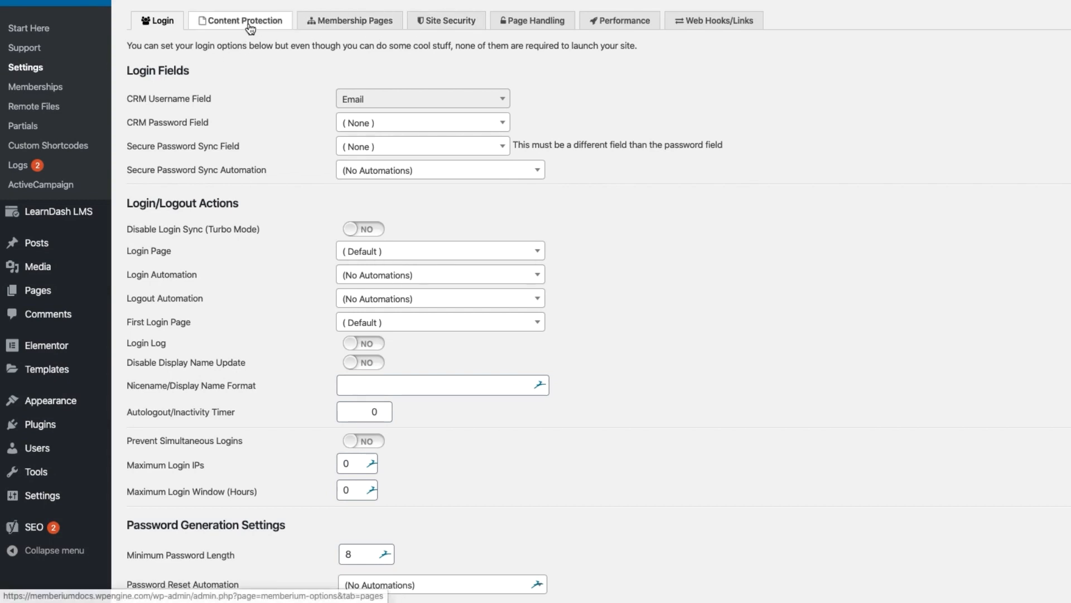
- Review the Default Prohibited Action options in Memberium's Content Protection settings
click(249, 26)
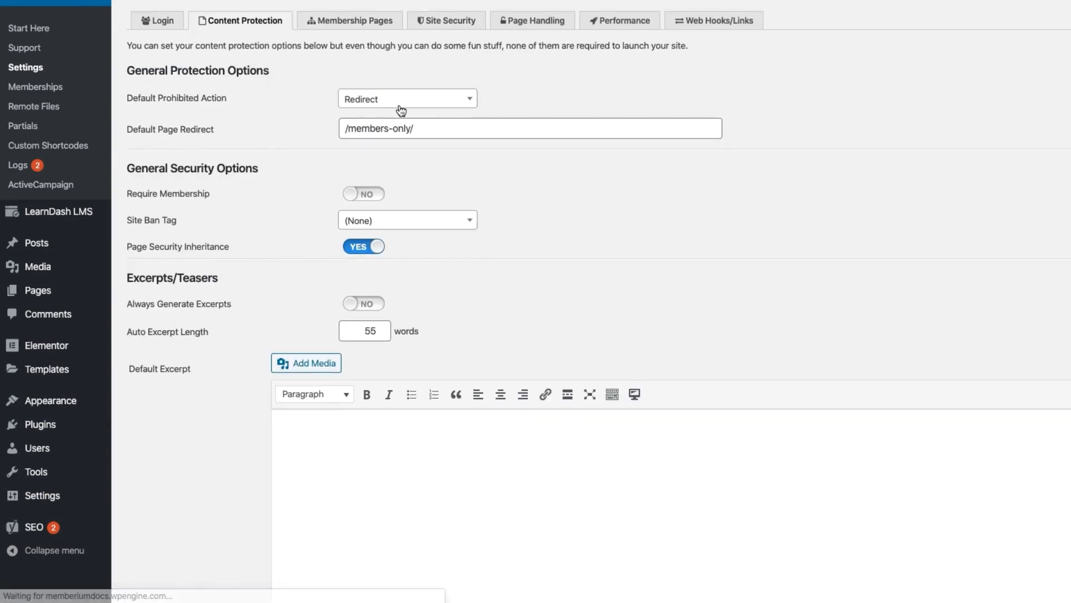
click(400, 106)
click(376, 200)
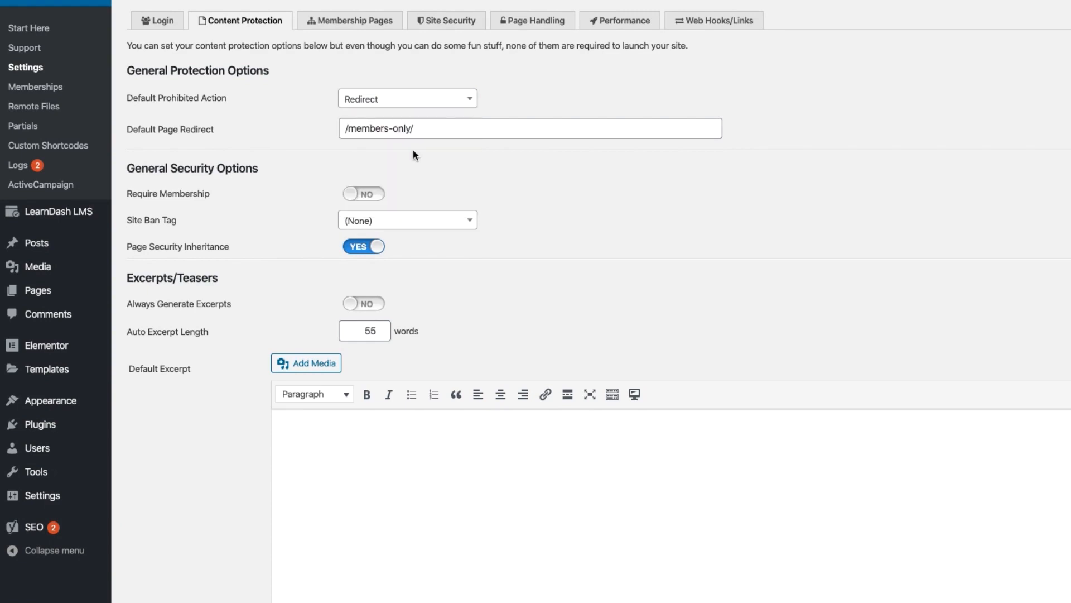
- Clear the Default Page Redirect and restore it as /members-only/
click(442, 130)
drag(433, 130, 341, 129)
key(ctrl+c)
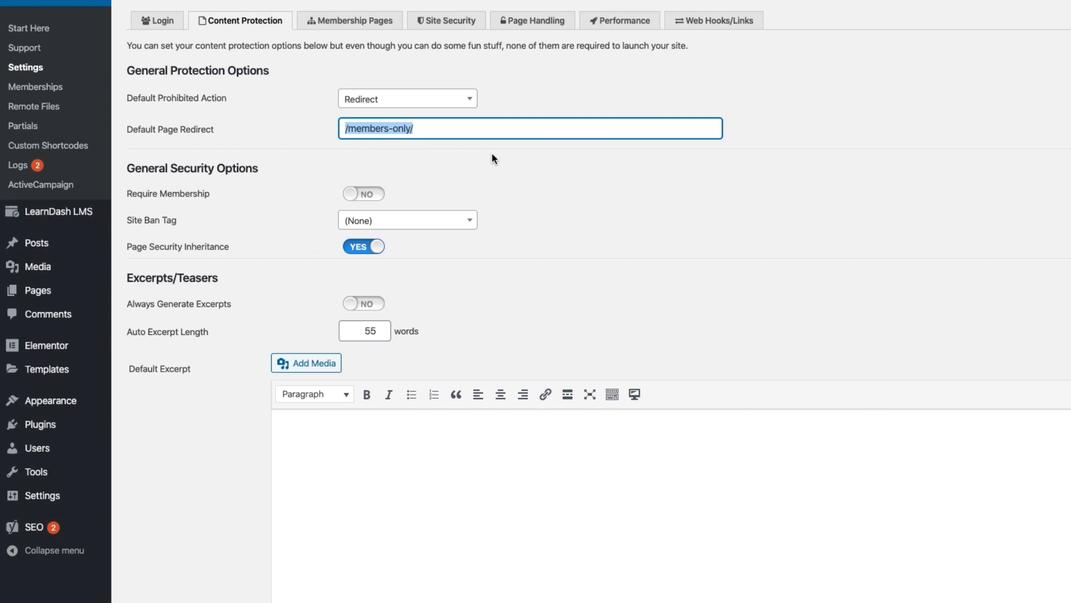
key(BackSpace)
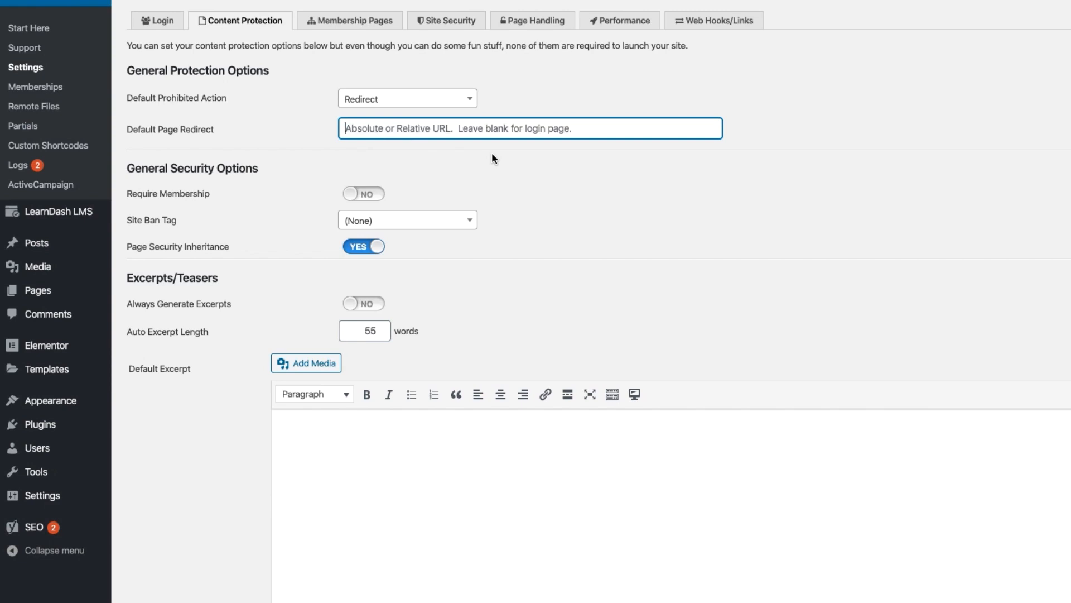
key(ctrl+v)
click(491, 158)
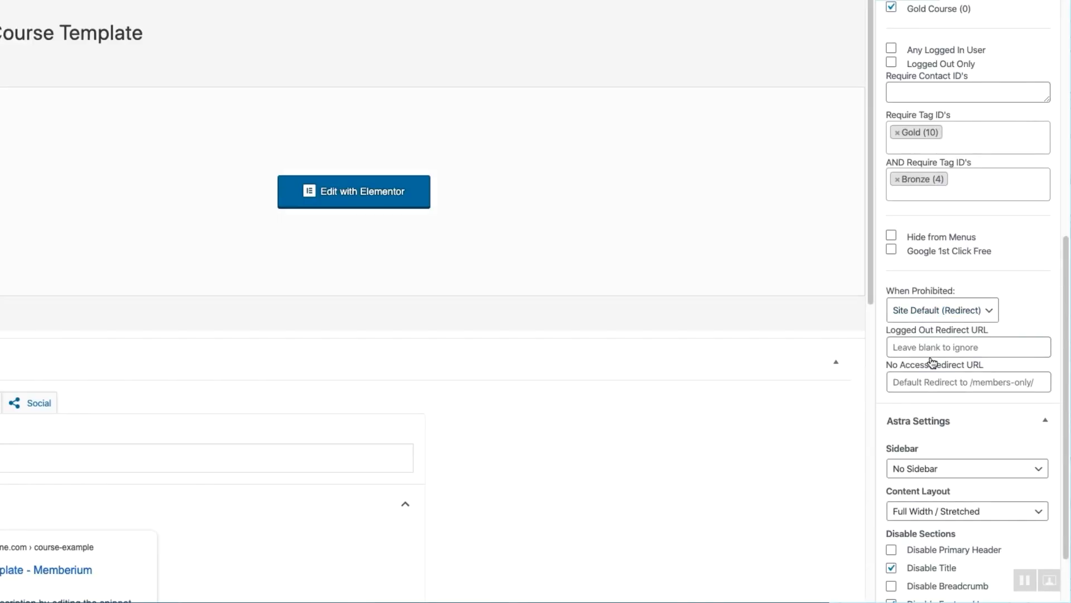
- Set the course template page's No Access Redirect URL to /sales-page/
click(936, 381)
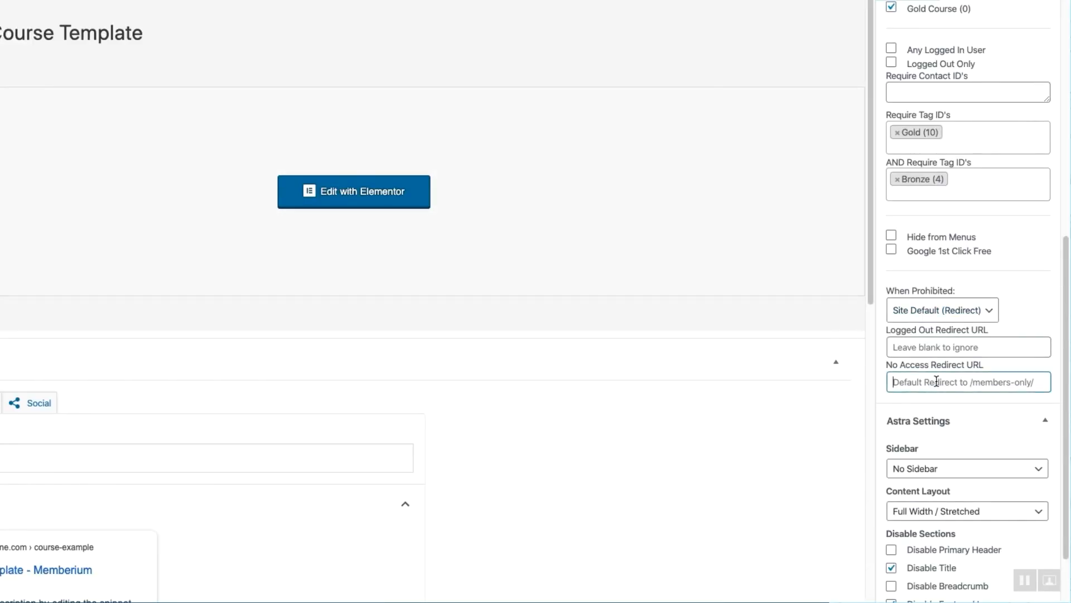
text(/)
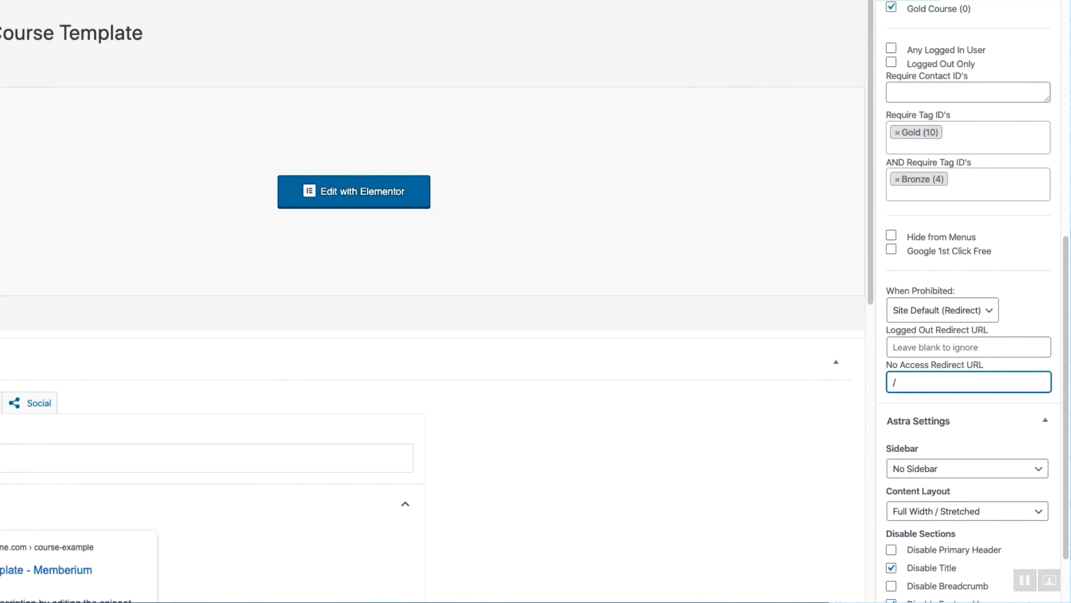
text(sales-page/)
scroll(976, 406, up, 3)
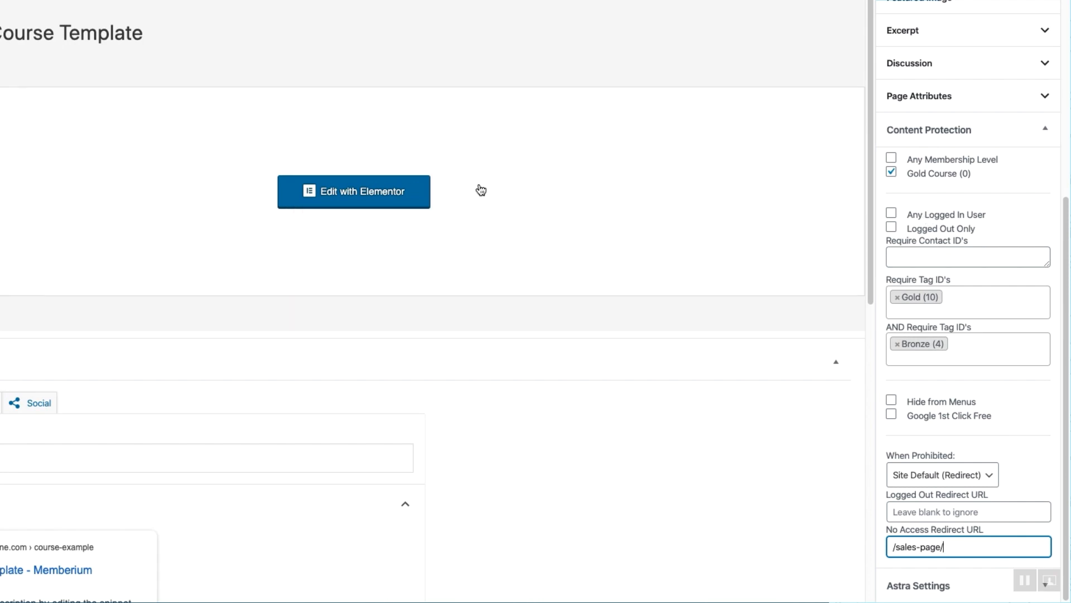
- Open the page in Elementor and title the heading below the course banner "Special Text for Gold Members"
click(373, 191)
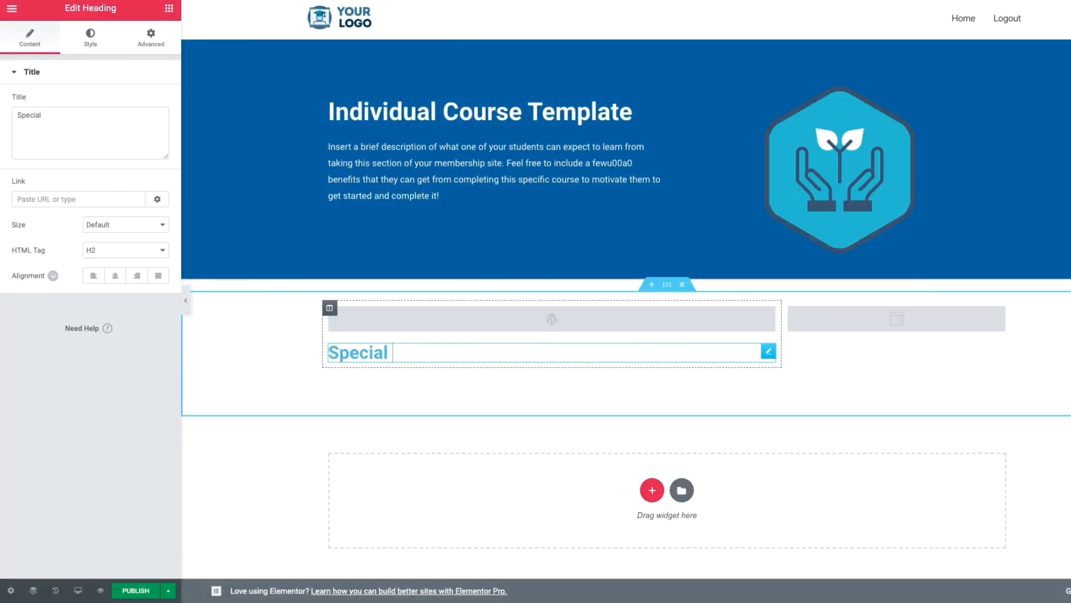
text(Text for Gold M)
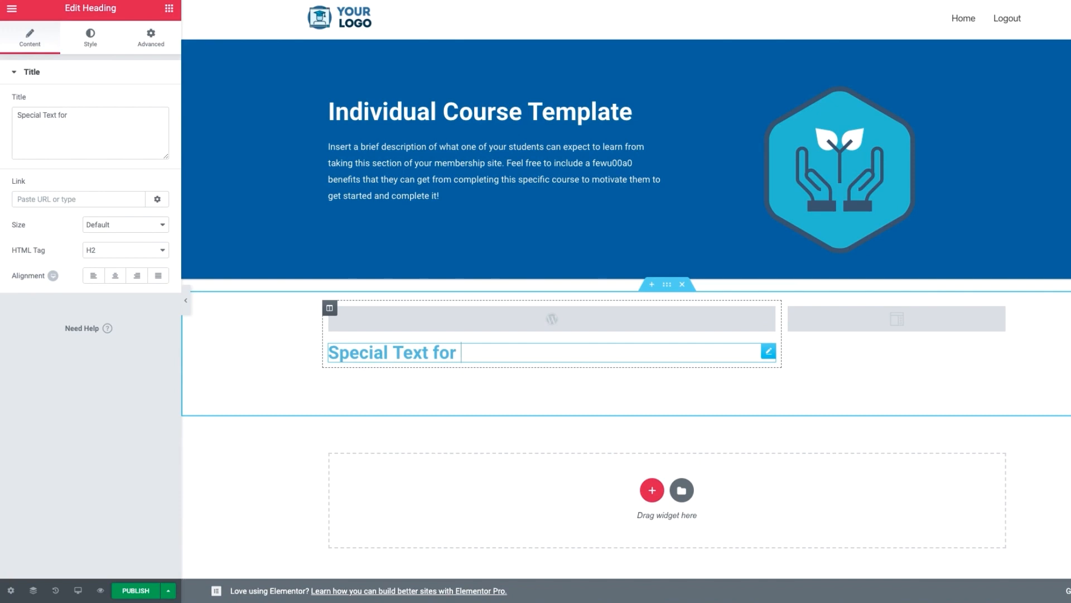
text(embers)
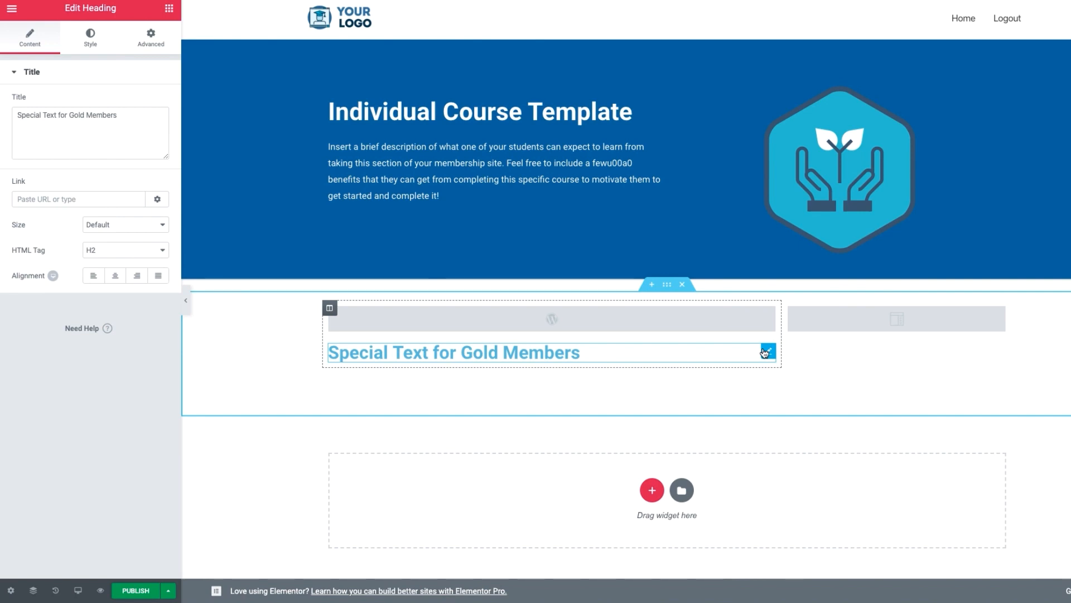
- Enable Gold Course (0) in the heading's Memberium protection settings
click(149, 39)
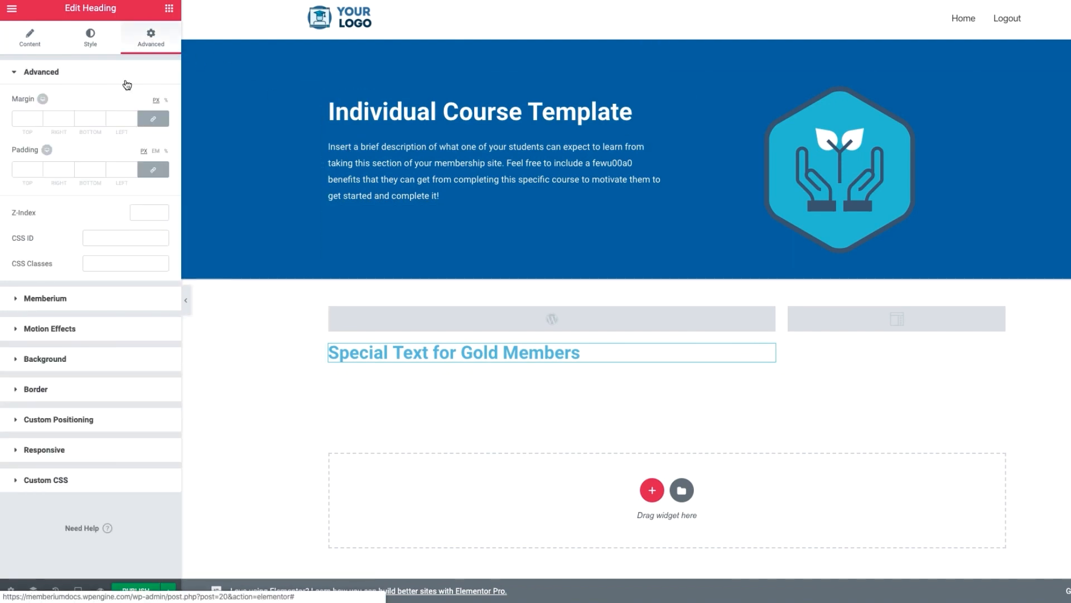
click(48, 299)
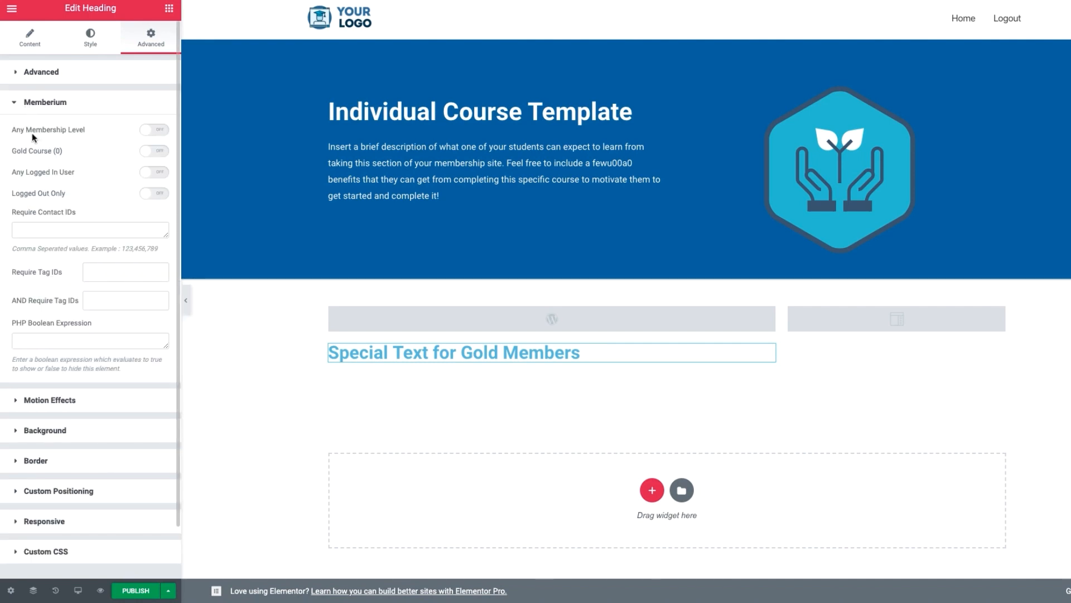
click(162, 153)
click(94, 273)
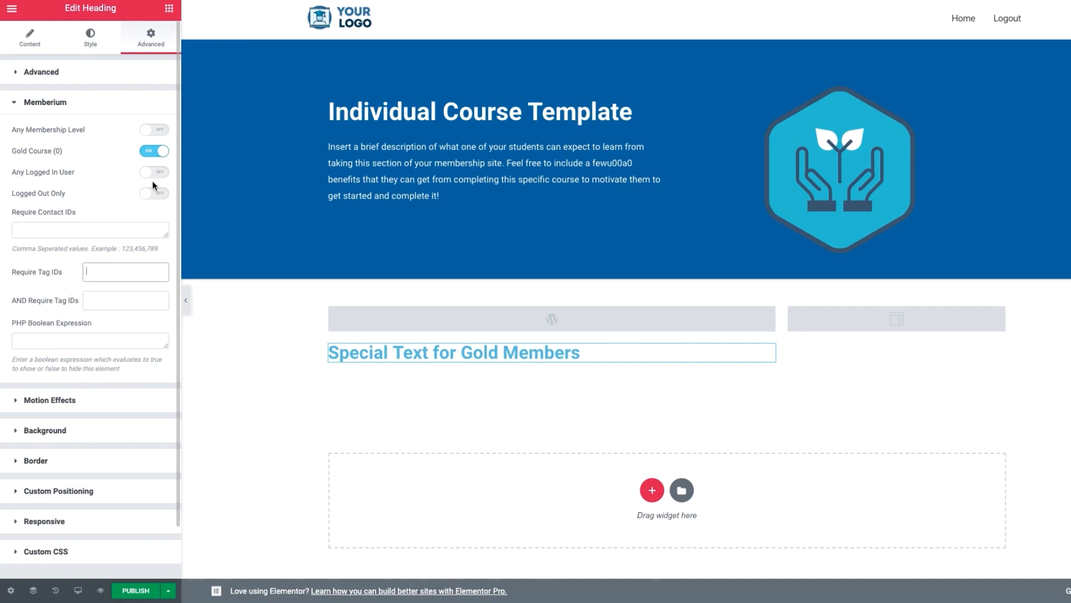
- Try Logged Out Only protection on the heading, and switch it back to Gold Course (0)
drag(22, 170, 58, 193)
click(81, 193)
click(81, 193)
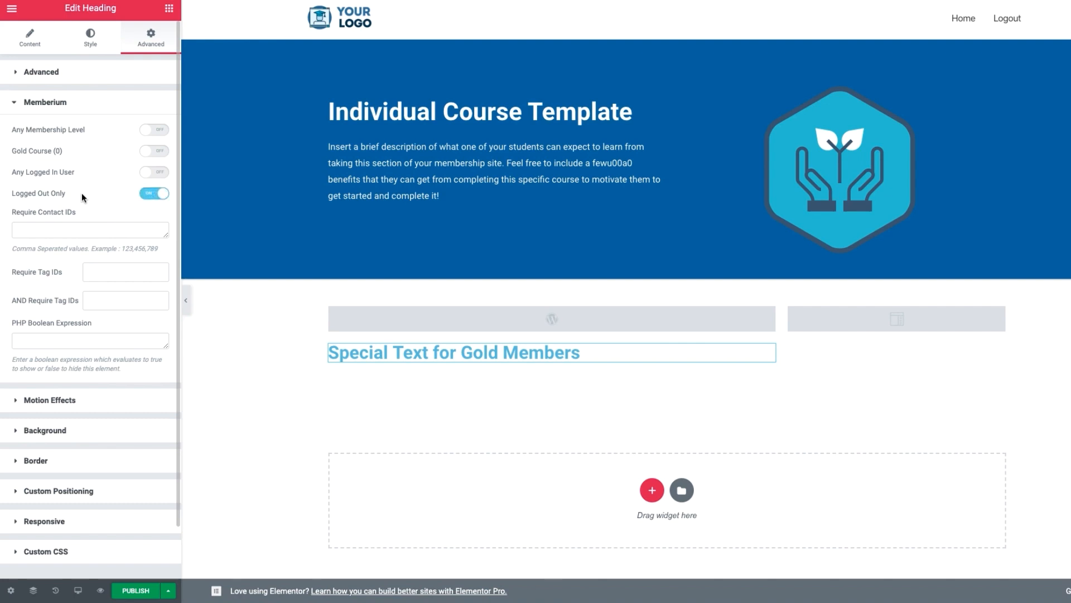
click(160, 152)
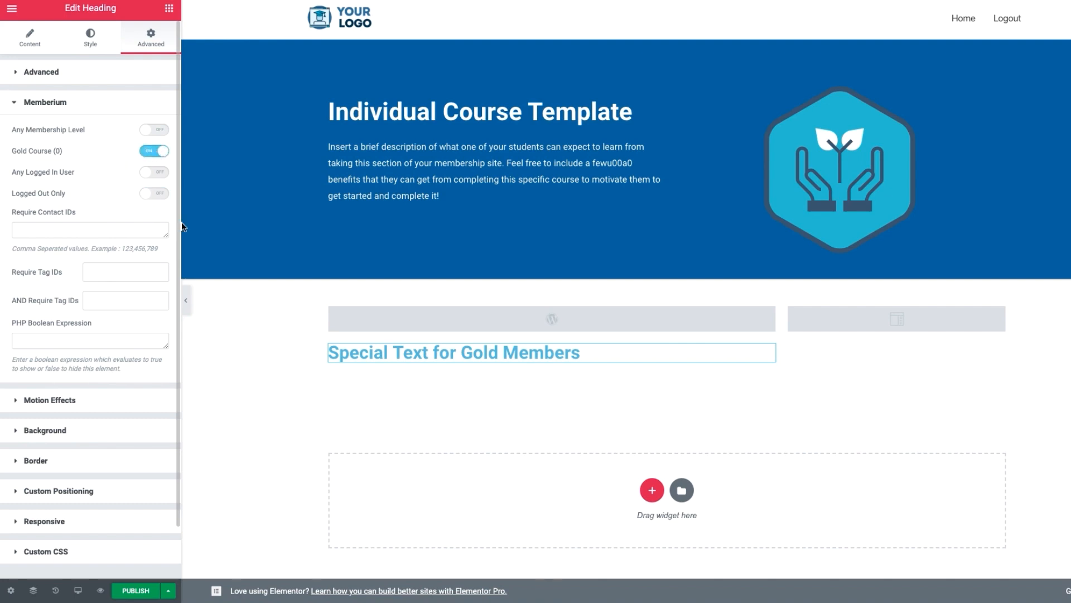
- Save the edited page in Elementor
click(167, 590)
click(115, 539)
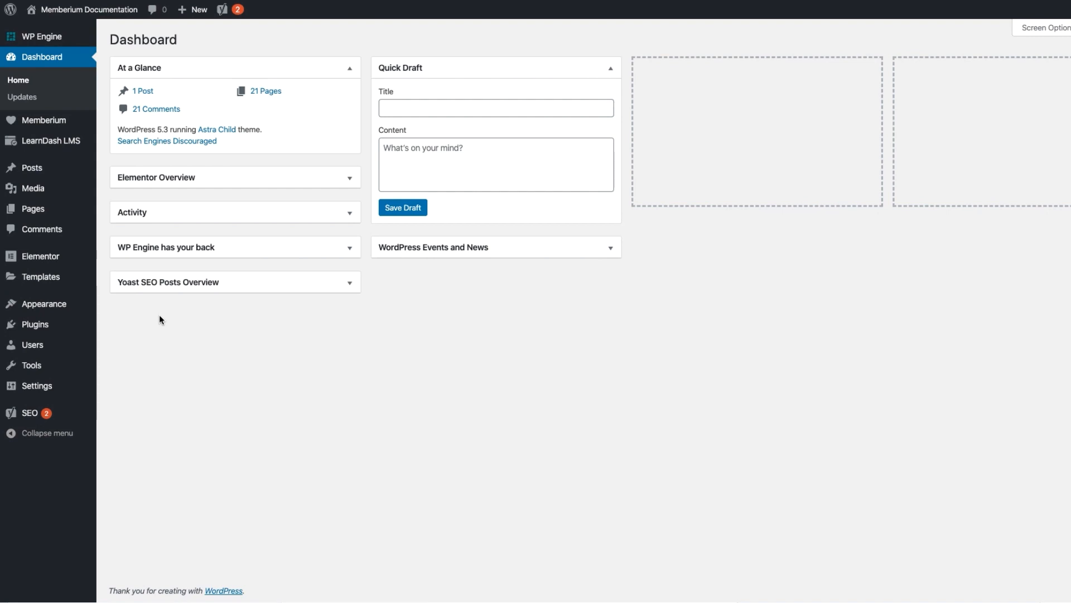
- Create a new WordPress navigation menu named Main Menu
mouse_move(71, 304)
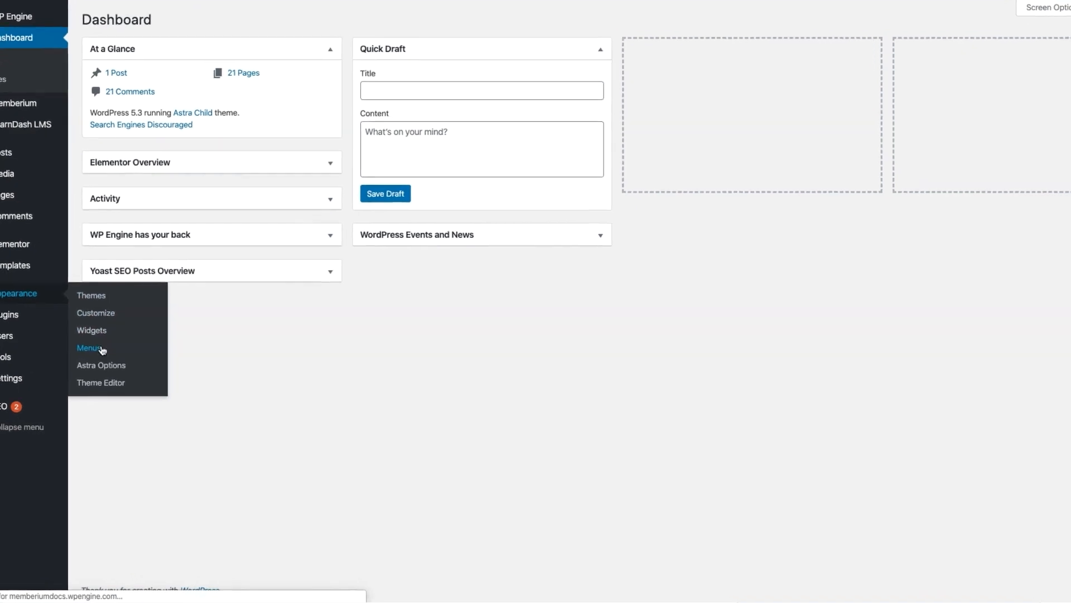
click(100, 348)
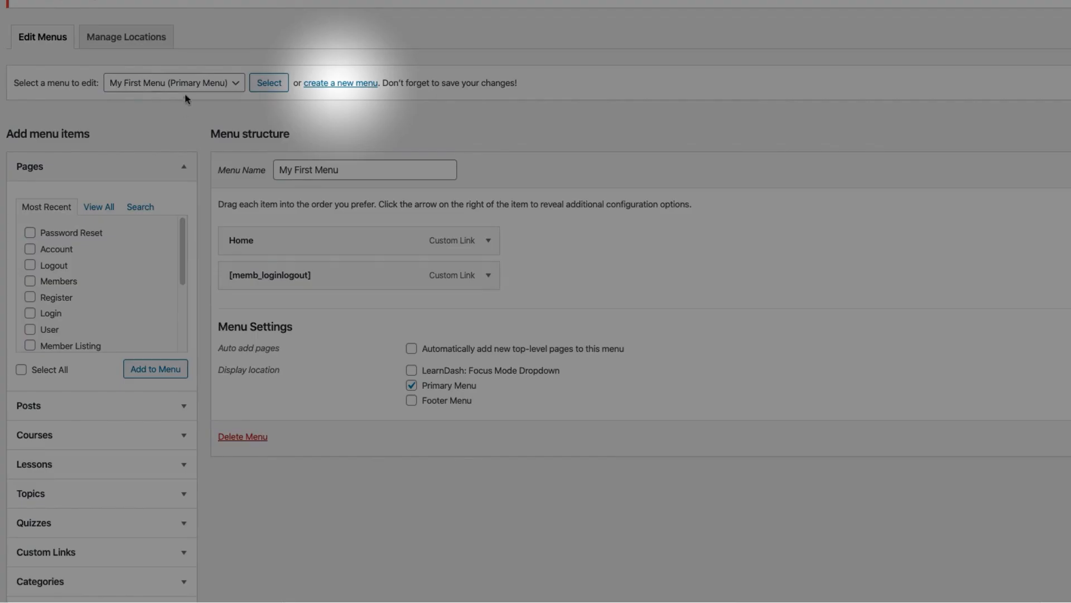
click(185, 86)
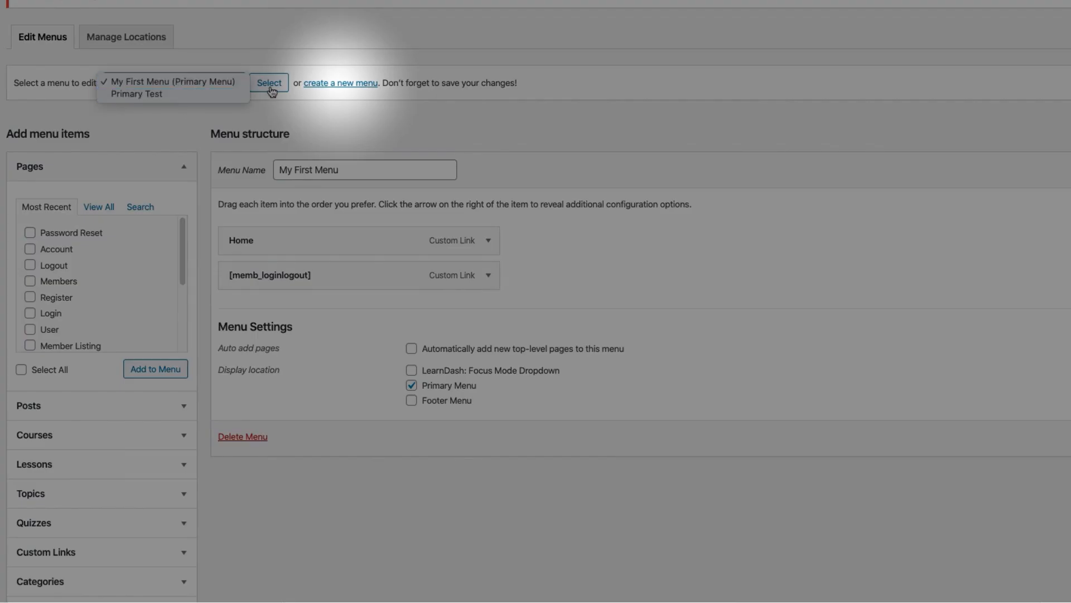
click(370, 88)
click(341, 86)
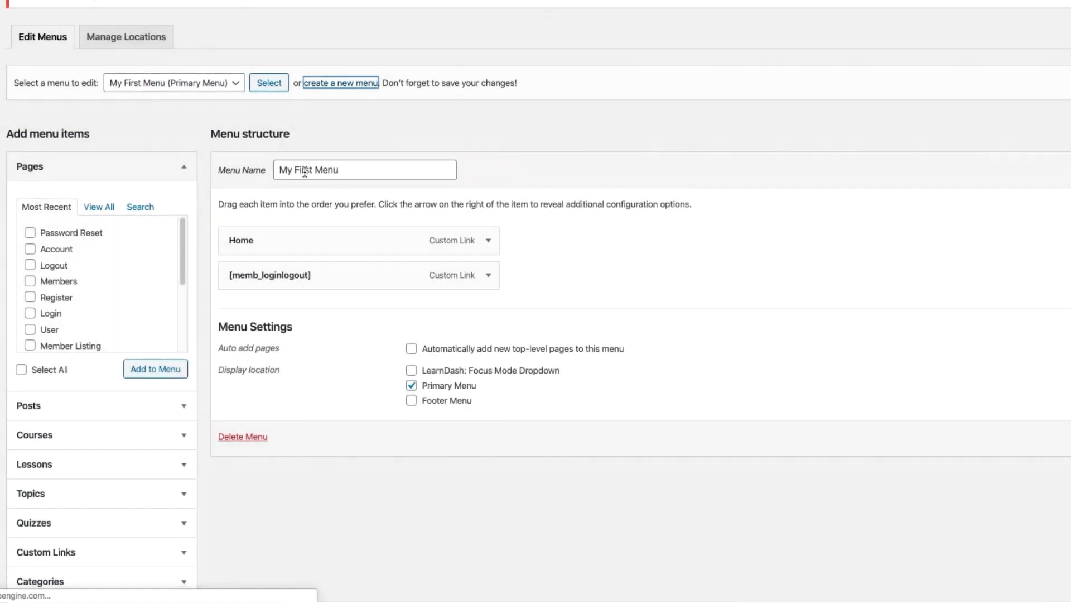
click(309, 170)
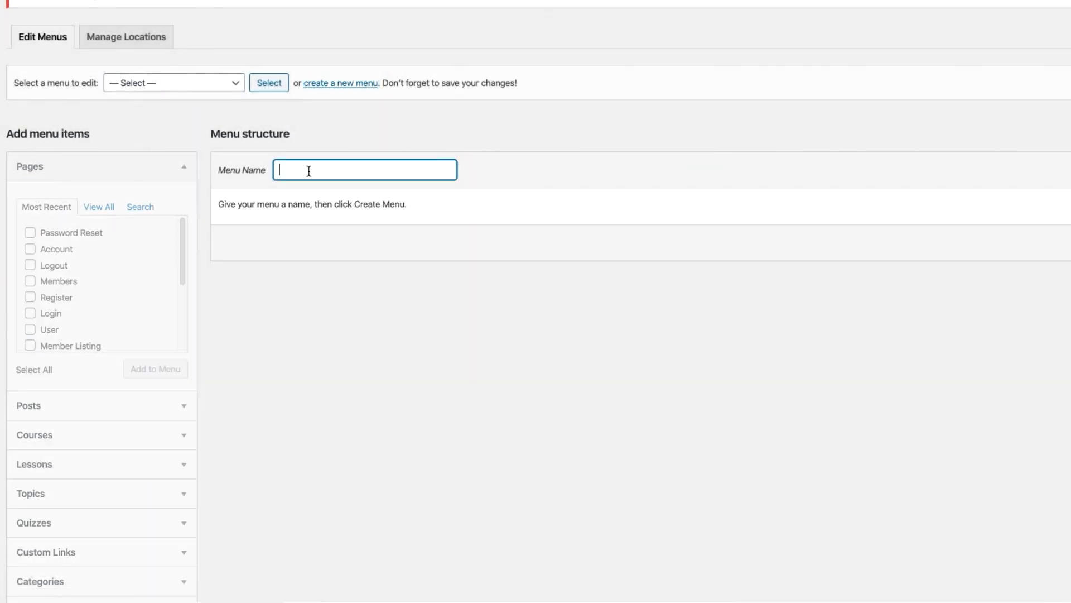
text(Main Meny)
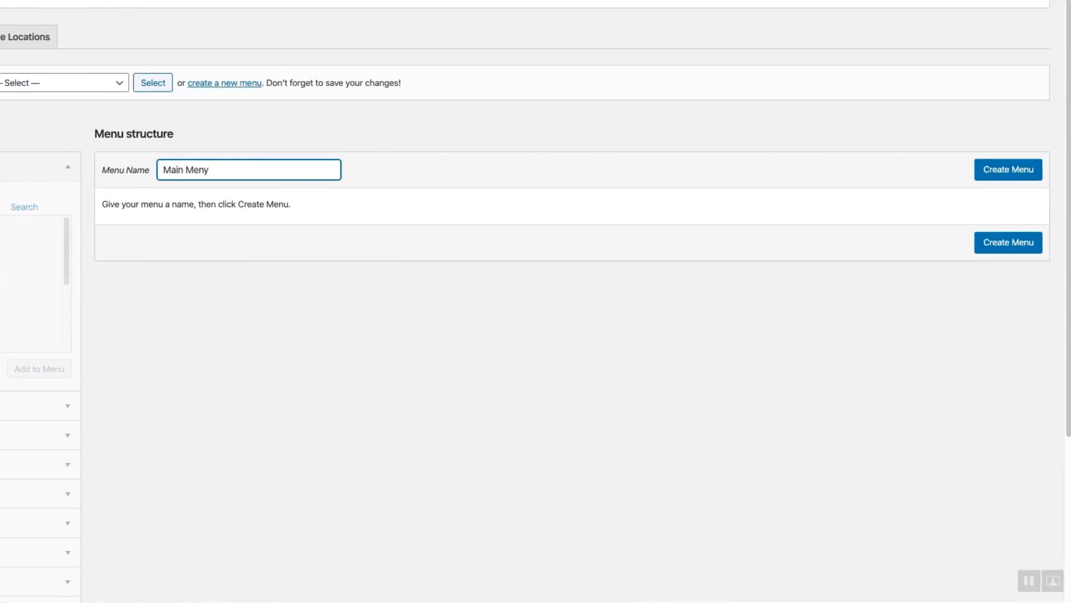
key(BackSpace)
text(u)
click(985, 172)
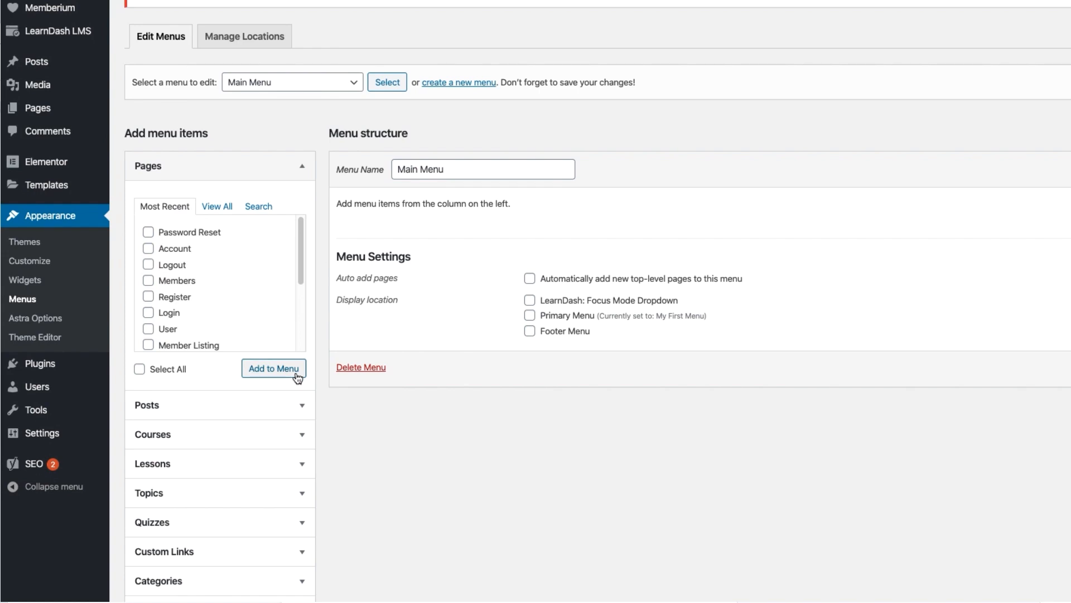
- Start a custom link for Main Menu with the URL /memberium:loginlogout:/
scroll(297, 378, down, 1)
scroll(297, 377, down, 2)
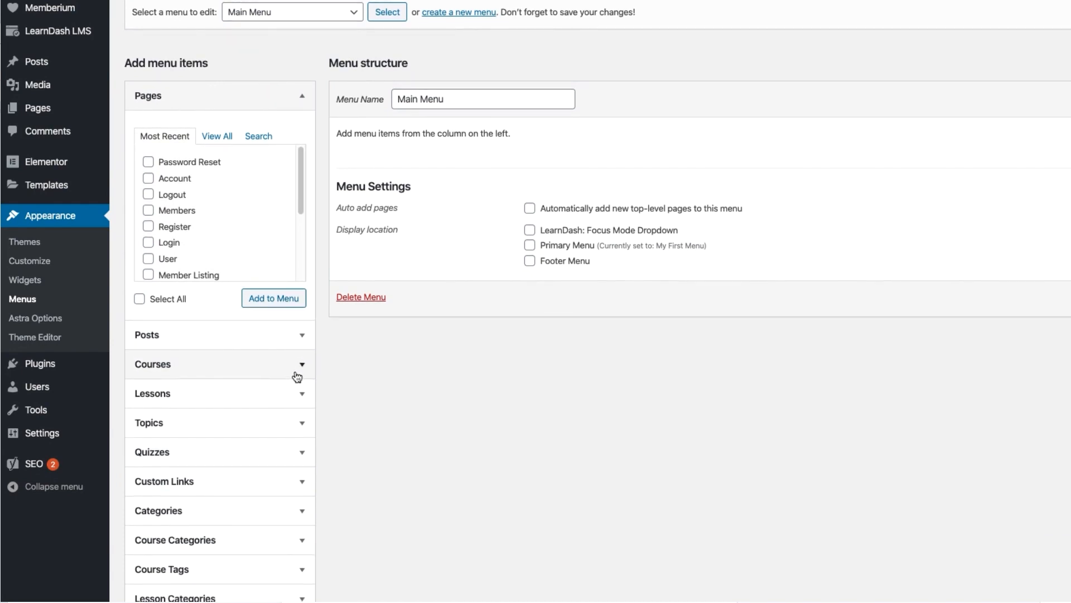
click(302, 481)
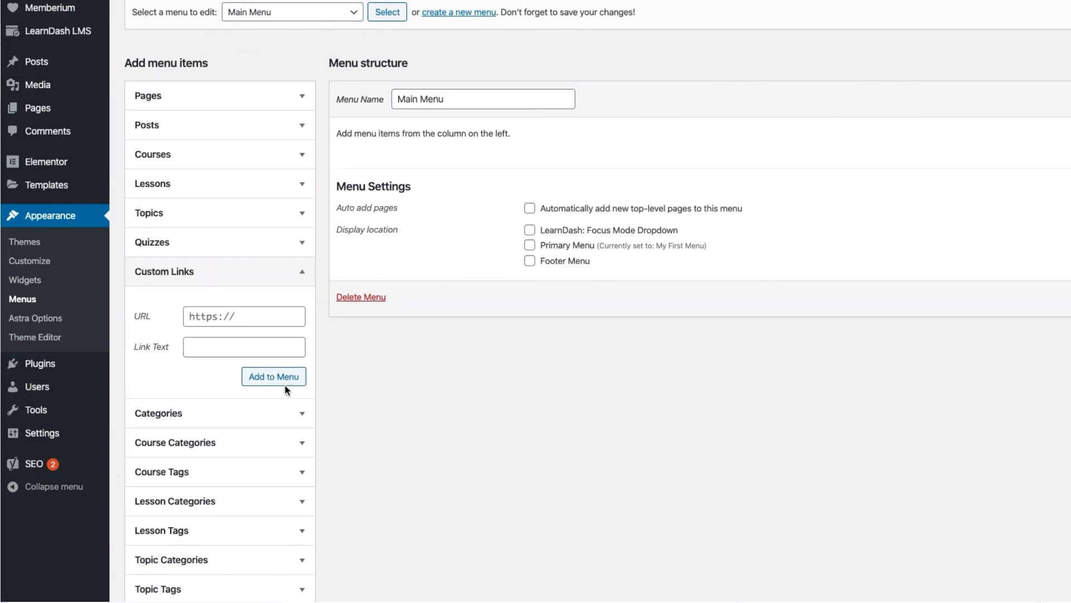
click(257, 318)
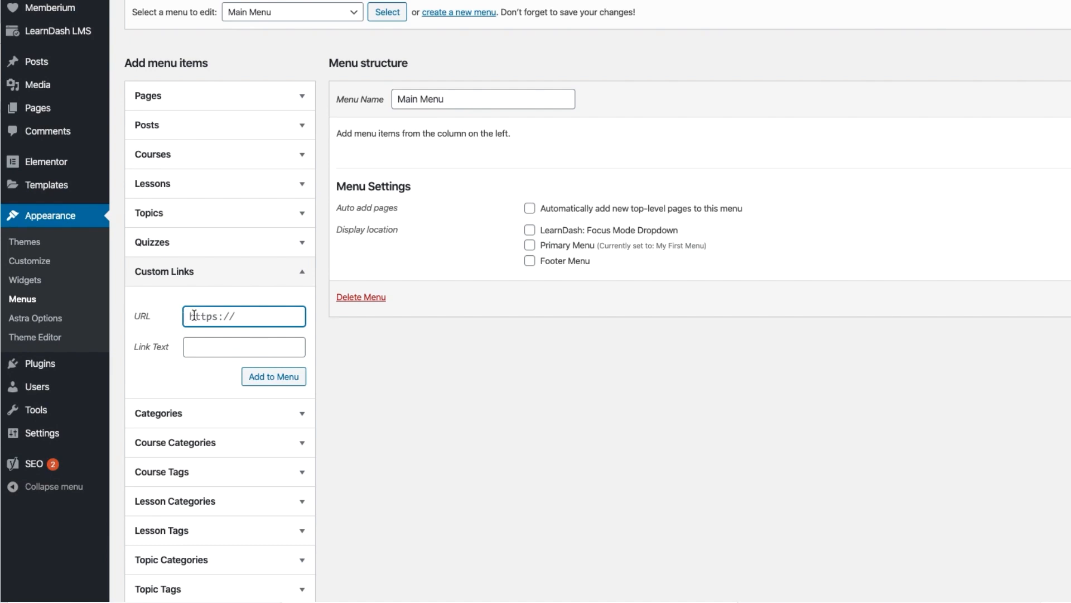
text(/)
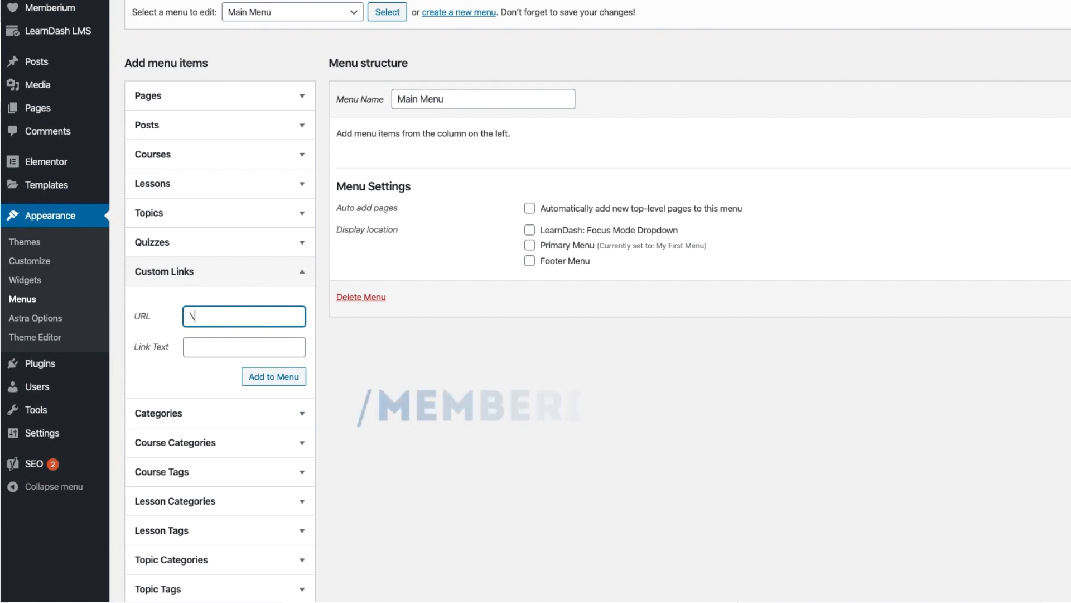
key(BackSpace)
text(/memberi)
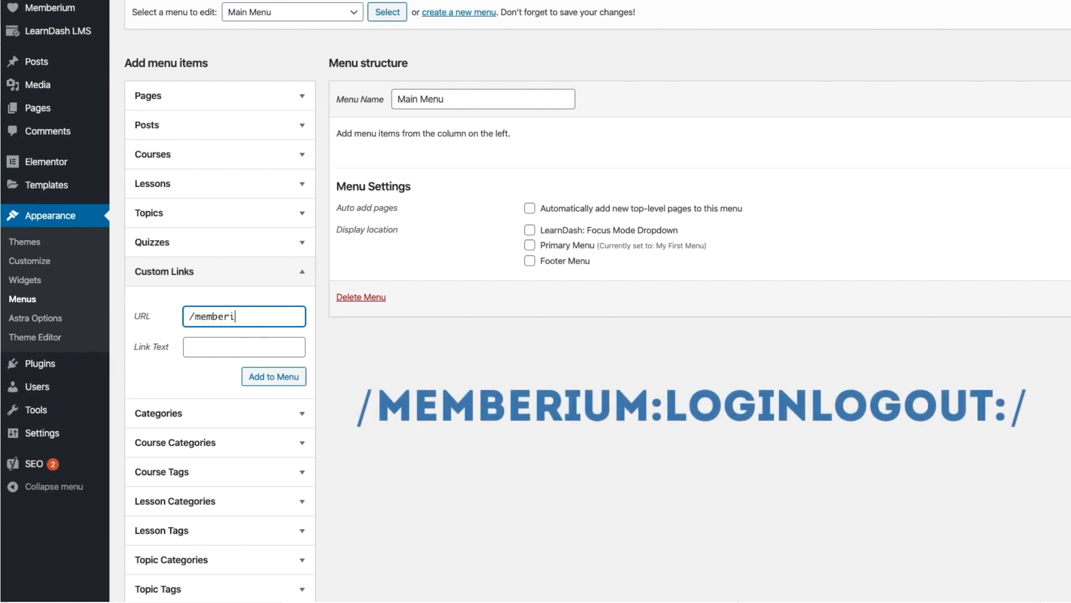
text(um:loginlogout)
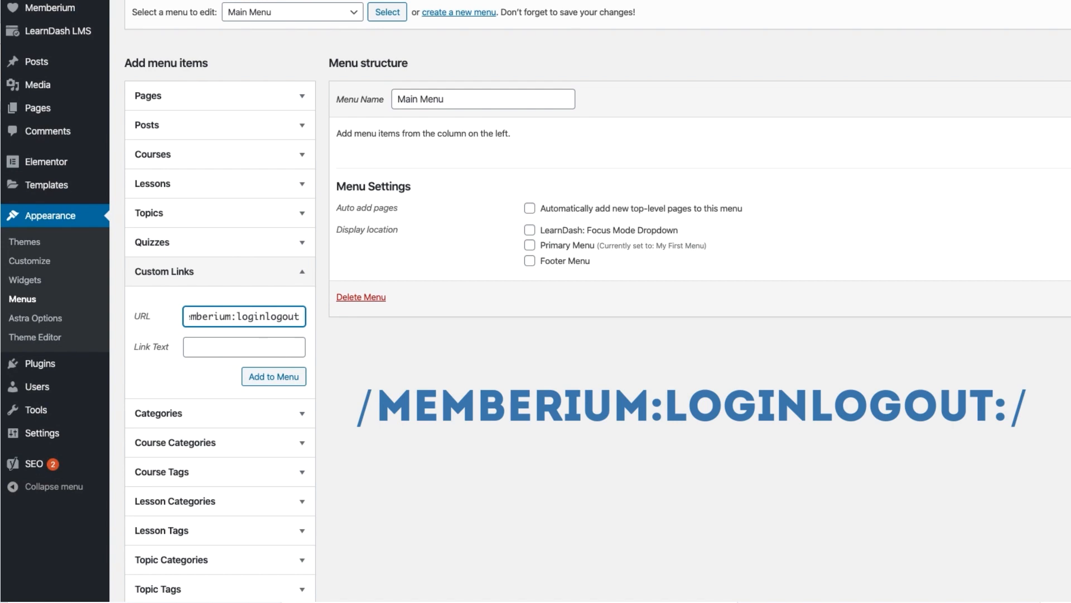
text(:/)
- Add the custom link to Main Menu with the link text [memb_loginlogout], and open the site's front end
click(241, 347)
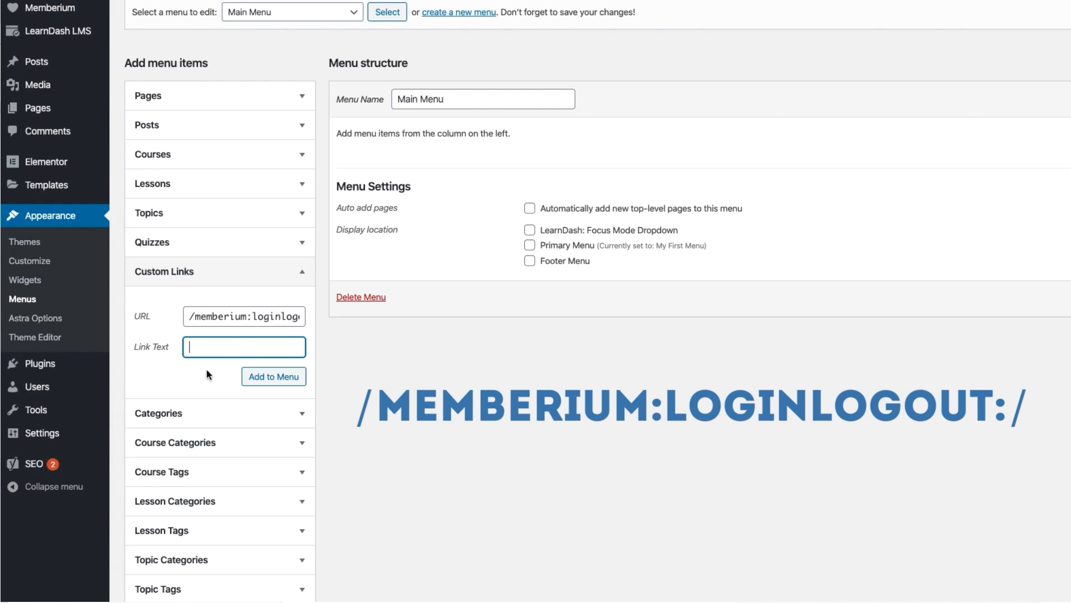
text([memb_log)
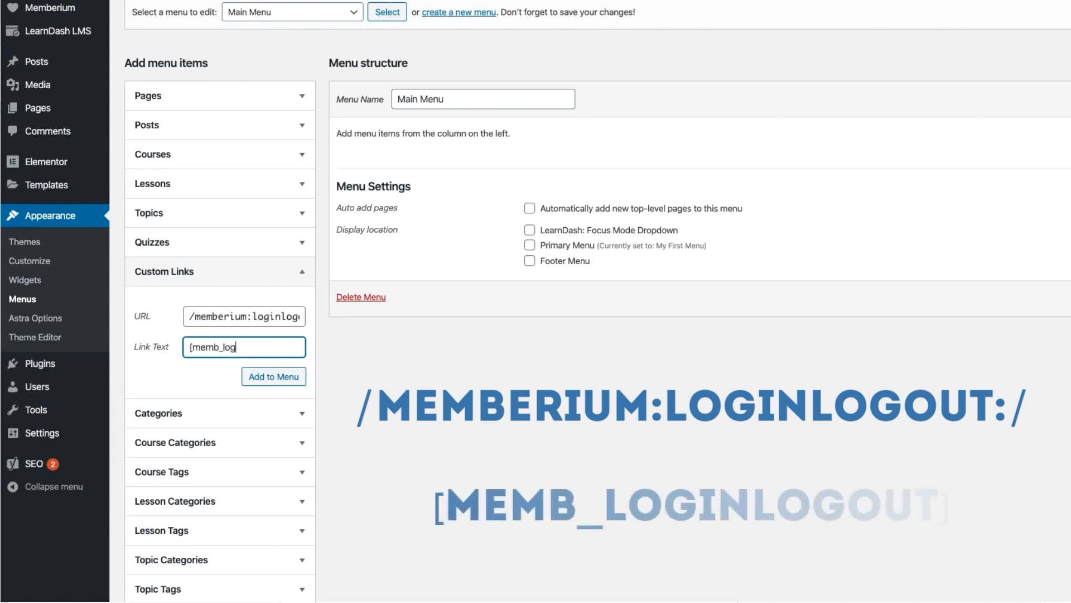
text(inlogout)
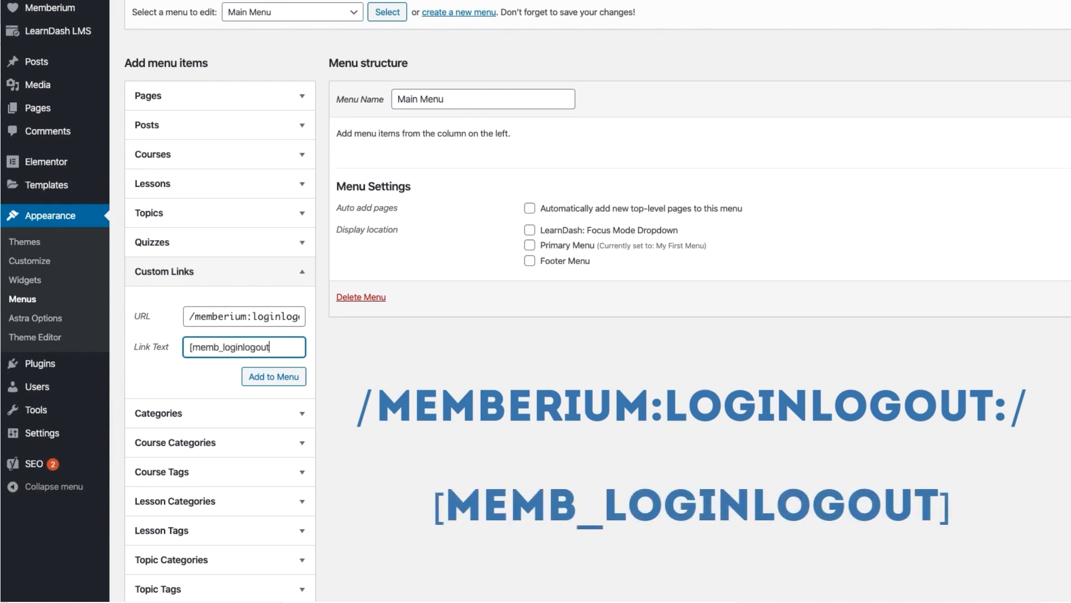
text(])
click(207, 374)
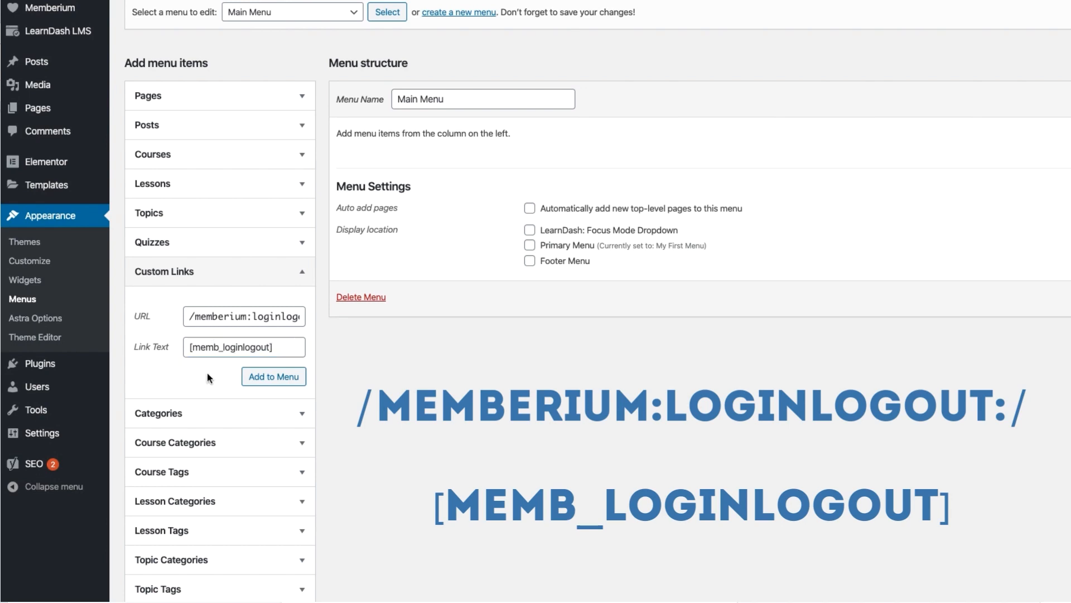
click(273, 381)
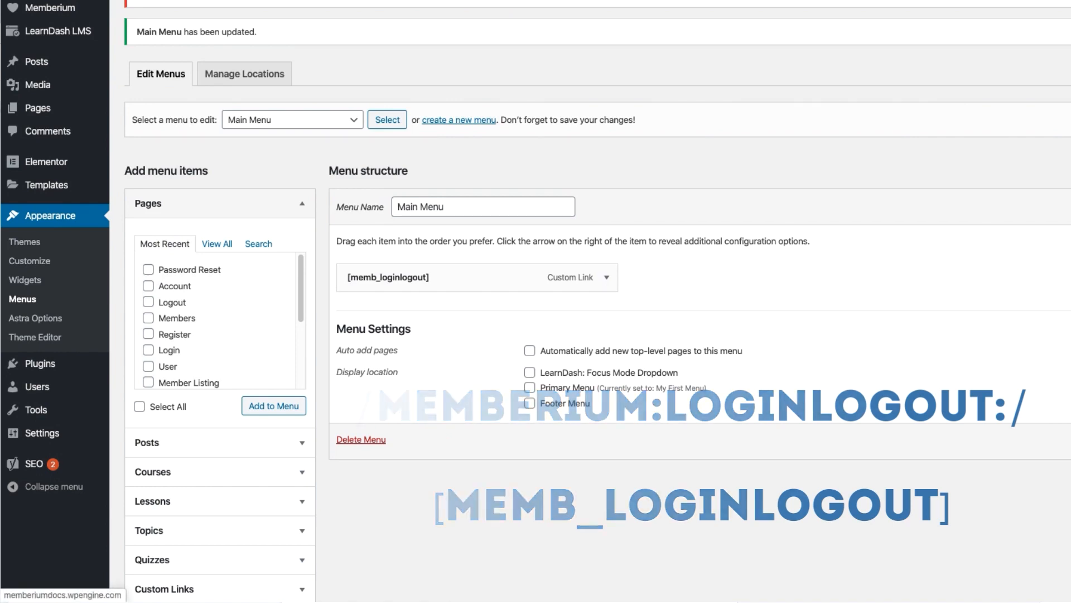
right_click(112, 1)
click(145, 1)
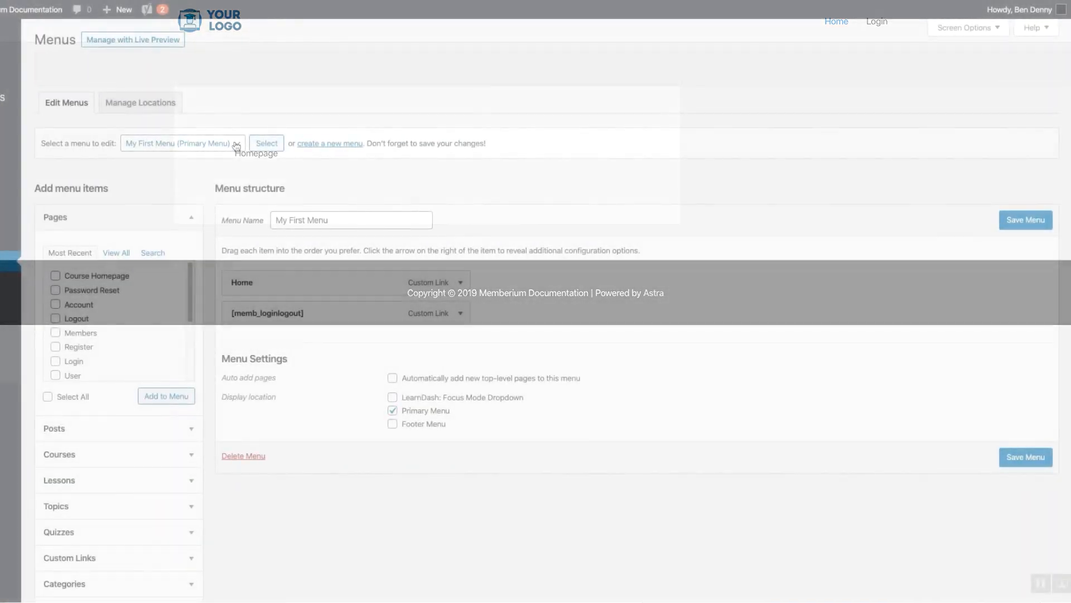
- Try adding the Course Homepage page to My First Menu, and inspect the new item's settings
click(209, 144)
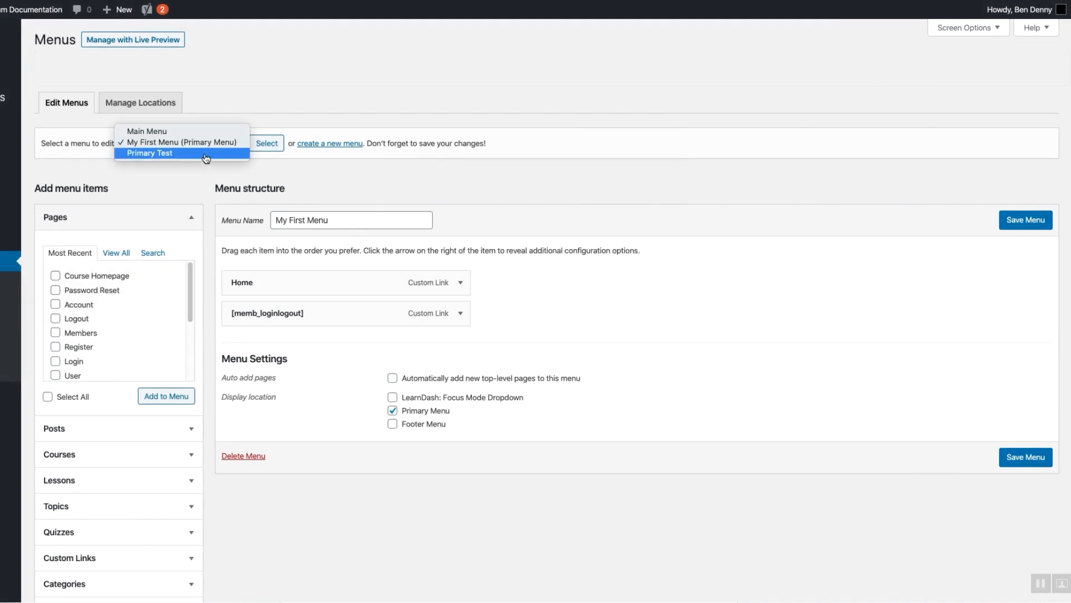
click(215, 183)
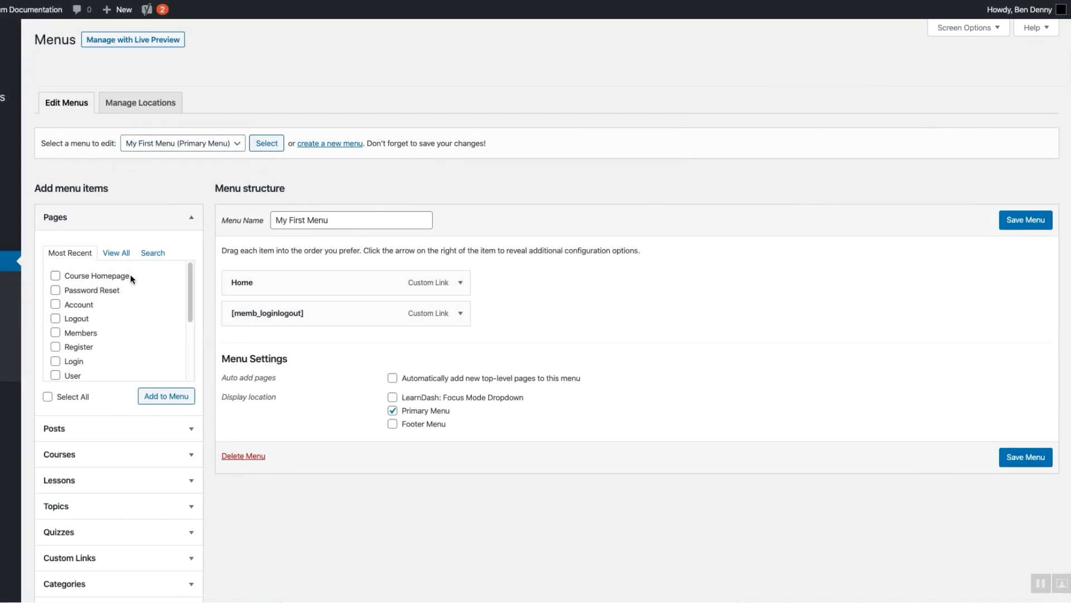
click(55, 276)
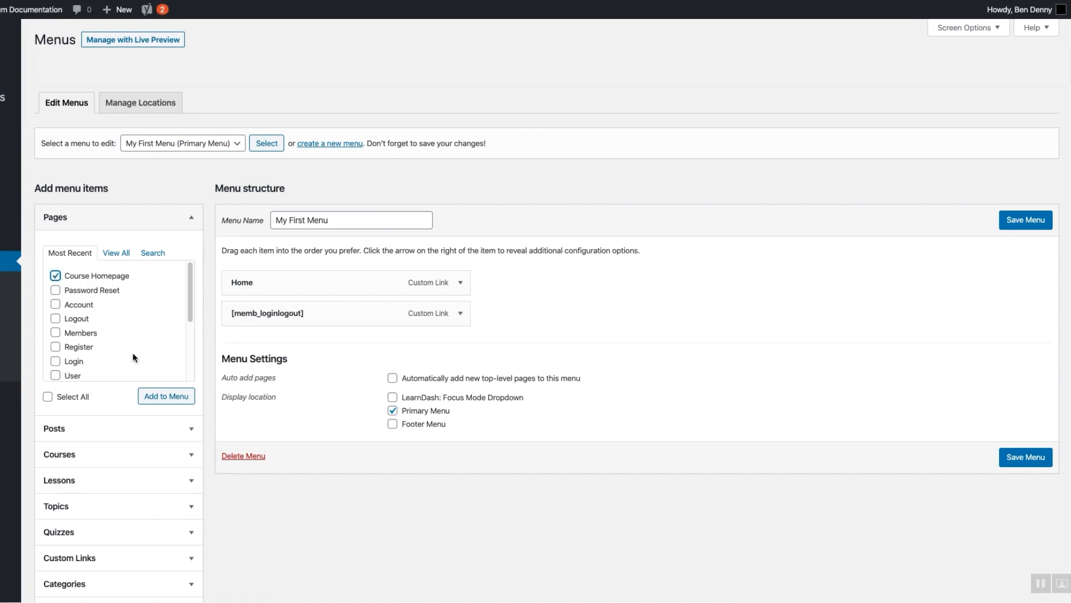
click(166, 396)
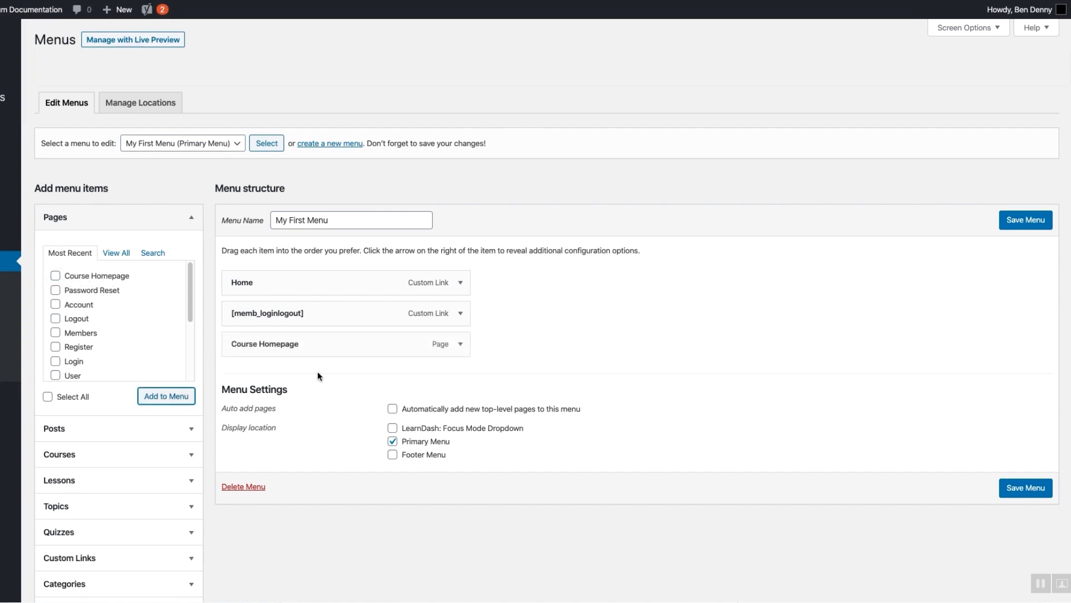
click(460, 344)
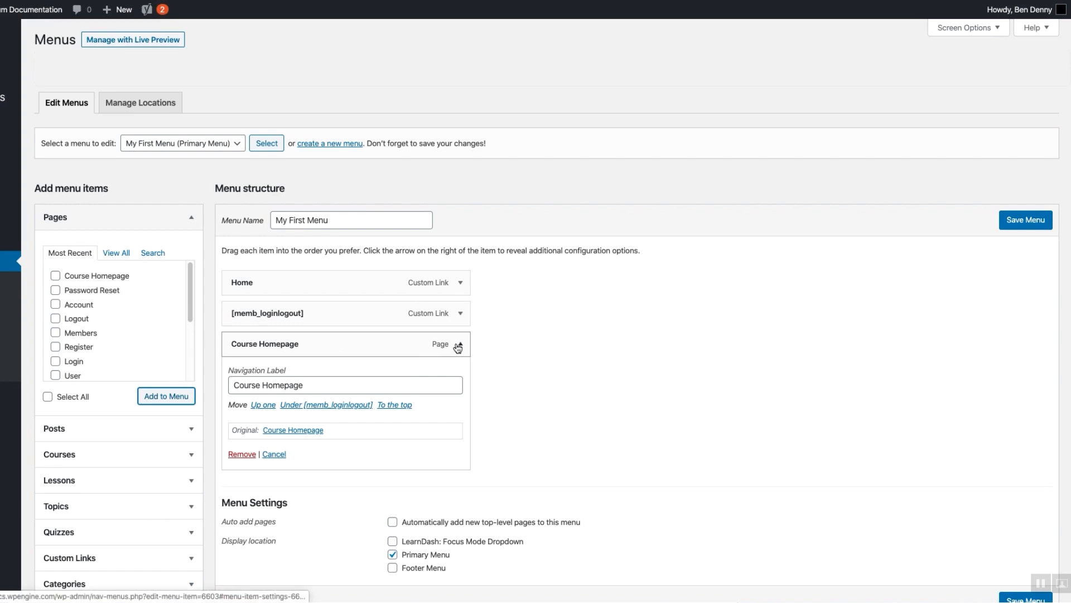
click(458, 345)
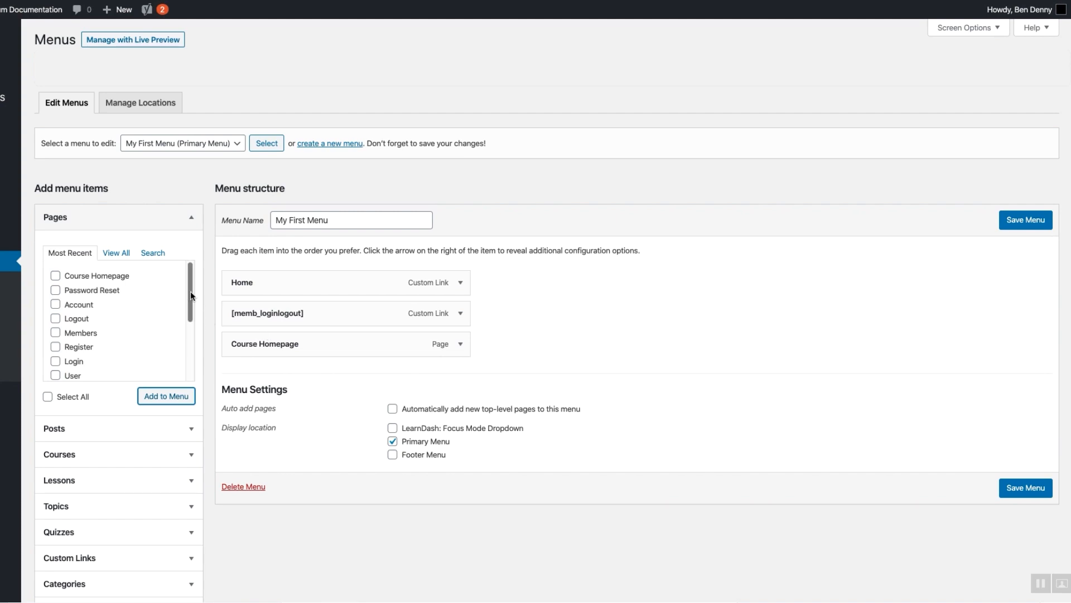
- Add a custom link with URL /course-homepage/ and text Course Homepage to My First Menu, and remove the Course Homepage page item
click(191, 217)
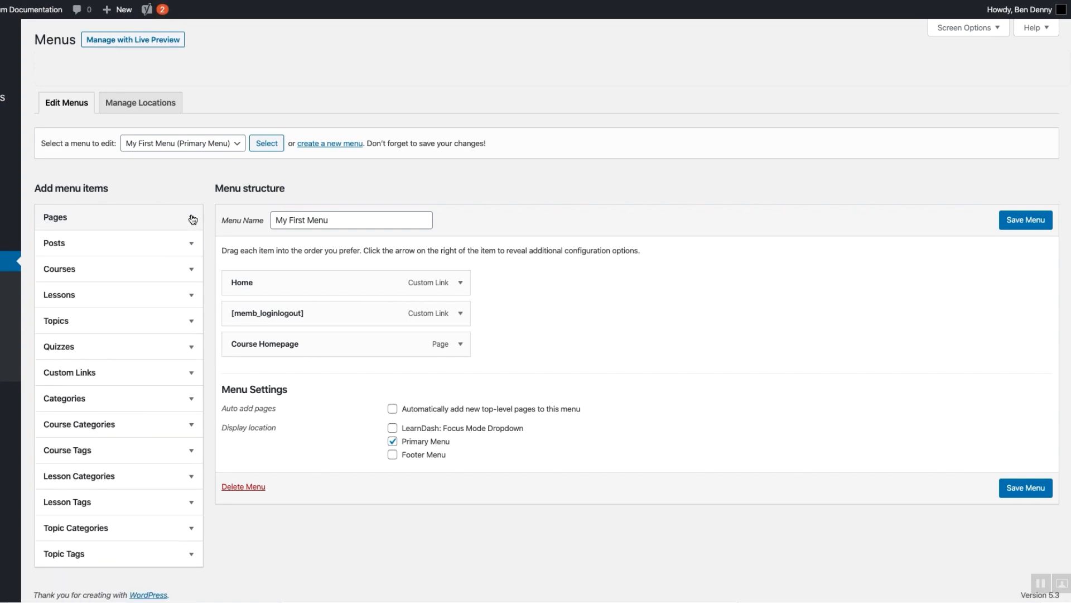
click(192, 373)
click(141, 411)
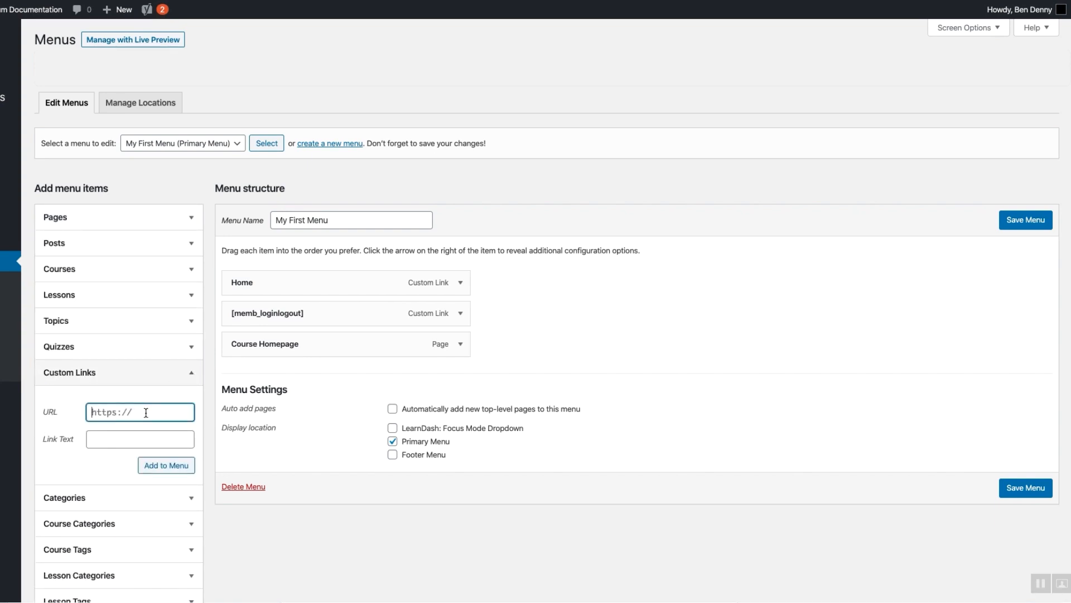
text(/course-homepage/)
key(Tab)
text(Cou)
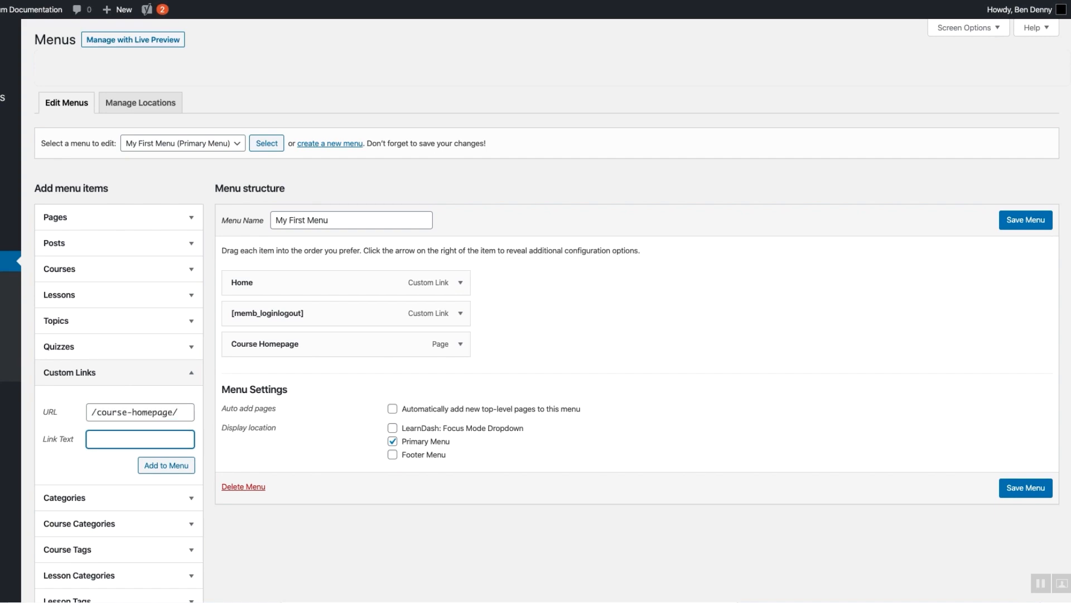
text(rse Homepage)
click(174, 466)
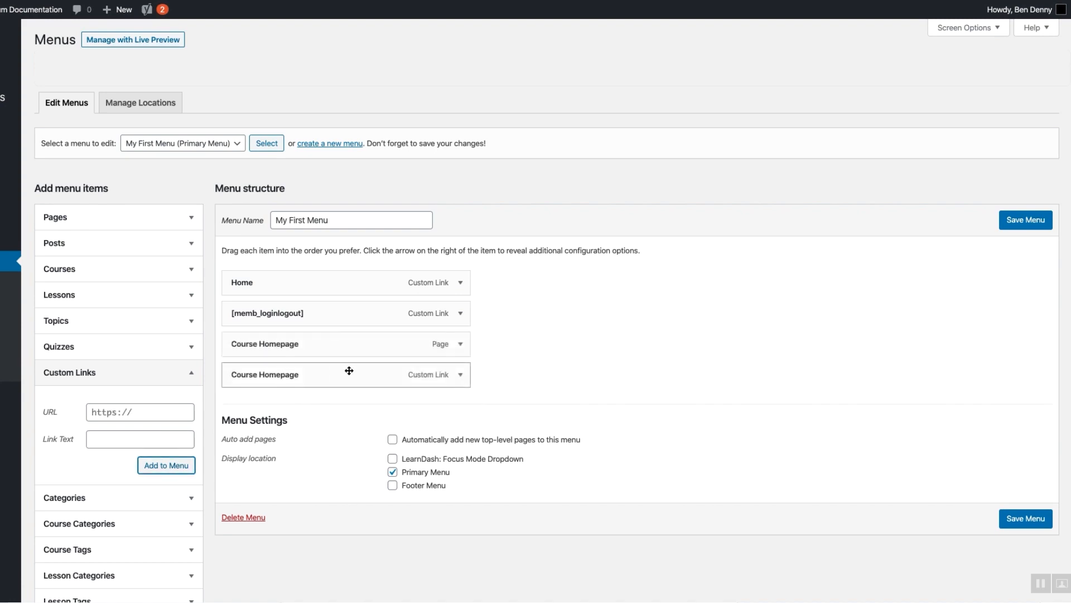
click(461, 344)
click(241, 454)
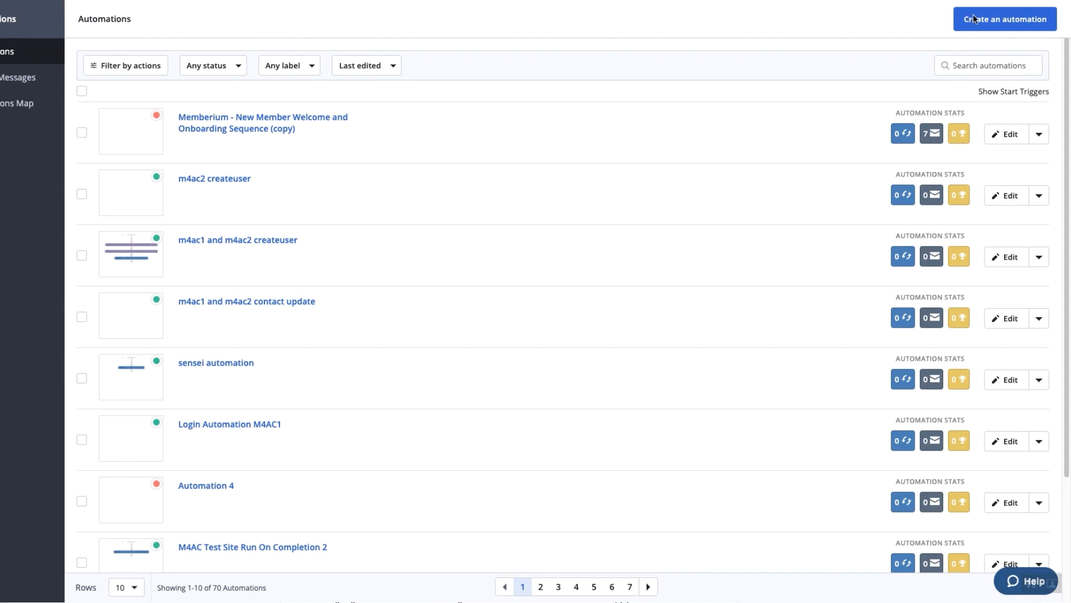
- Switch to ActiveCampaign's automations and import an automation from the copied automation URL
click(977, 21)
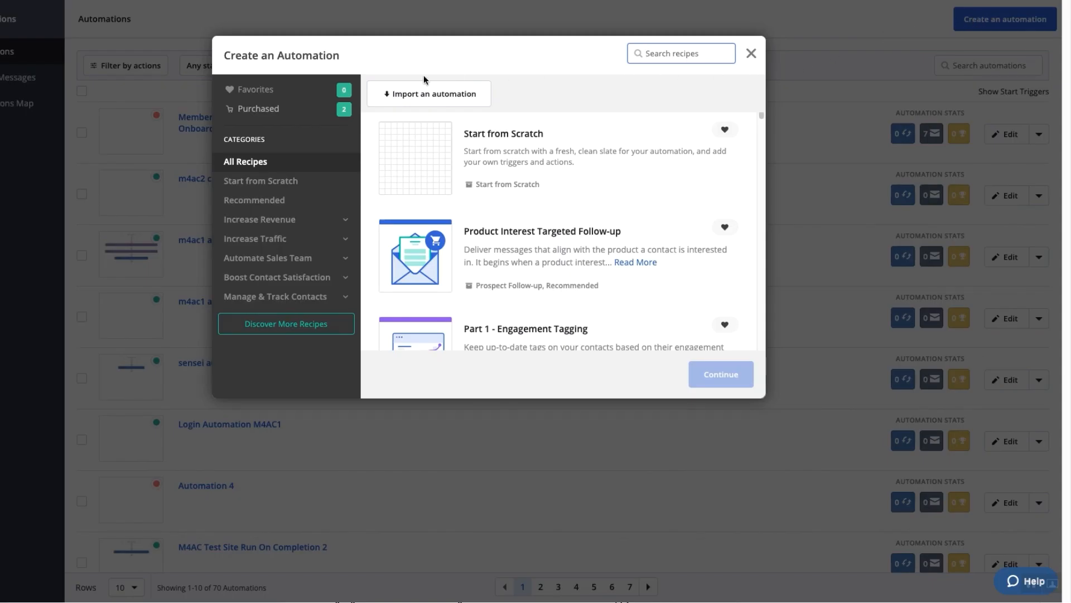
click(418, 91)
right_click(403, 110)
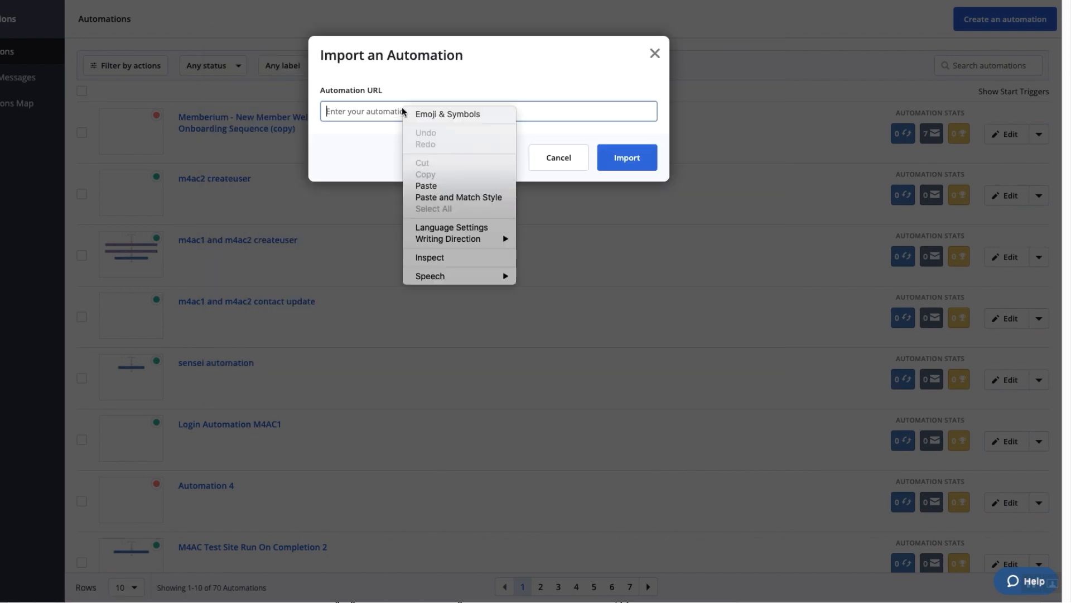
click(430, 185)
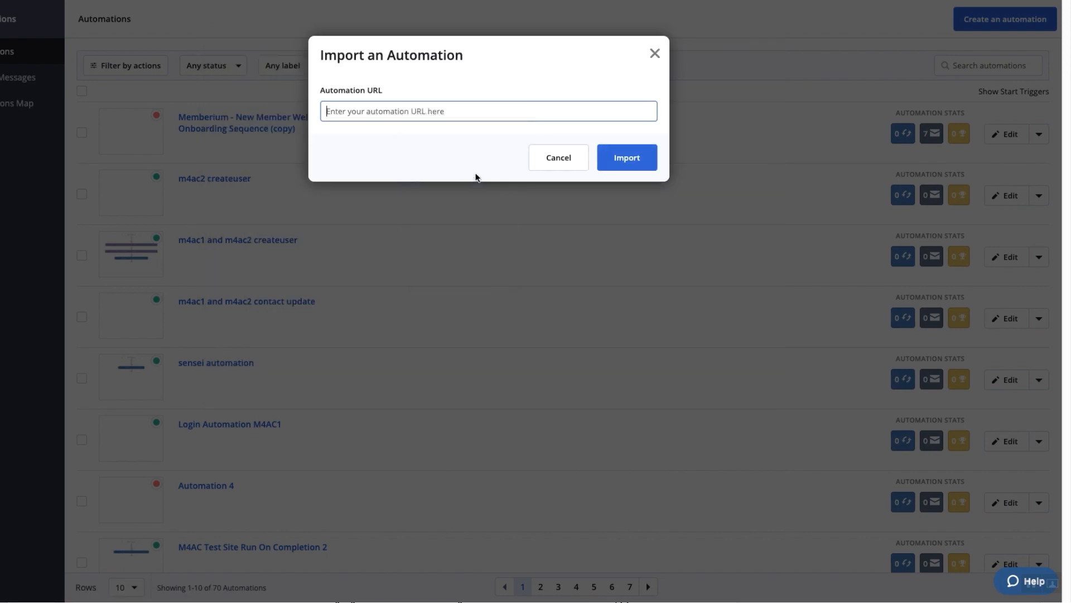
click(635, 161)
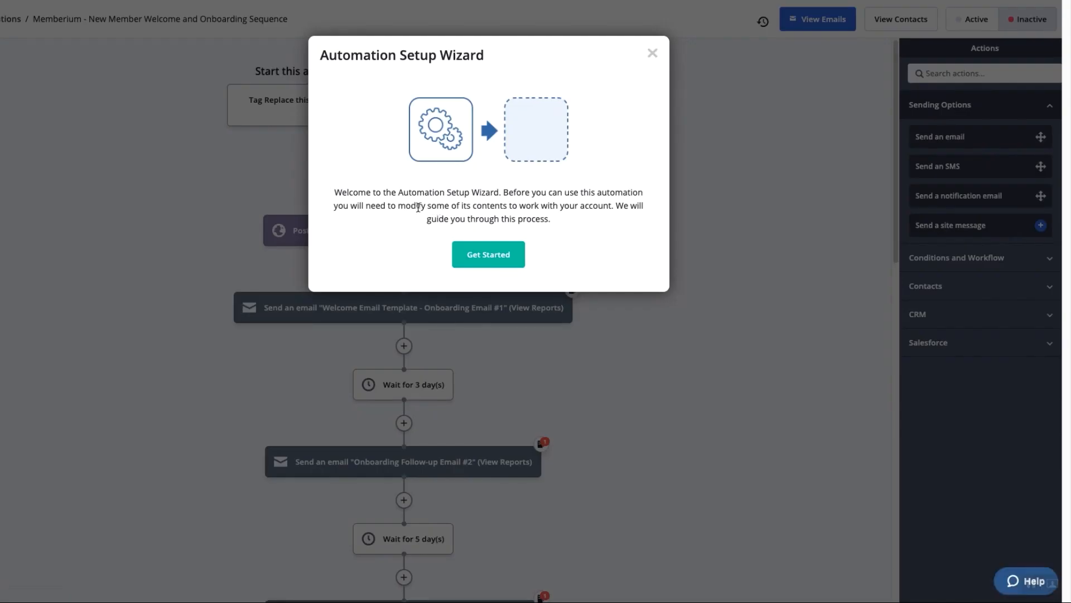
- Start the Automation Setup Wizard and replace the From name of the first email with the business name
click(493, 256)
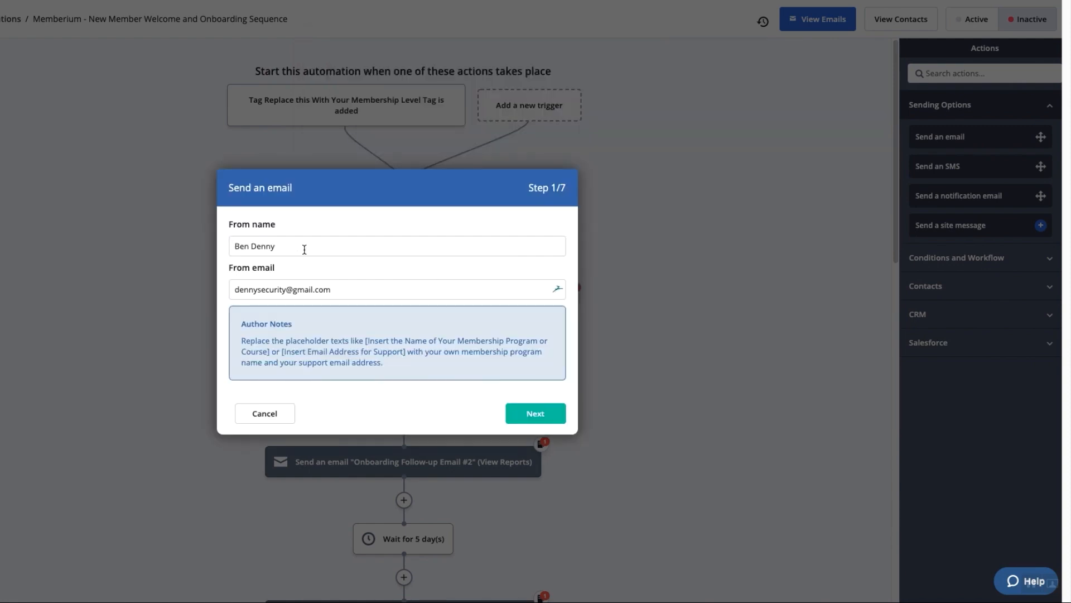
drag(304, 246, 218, 250)
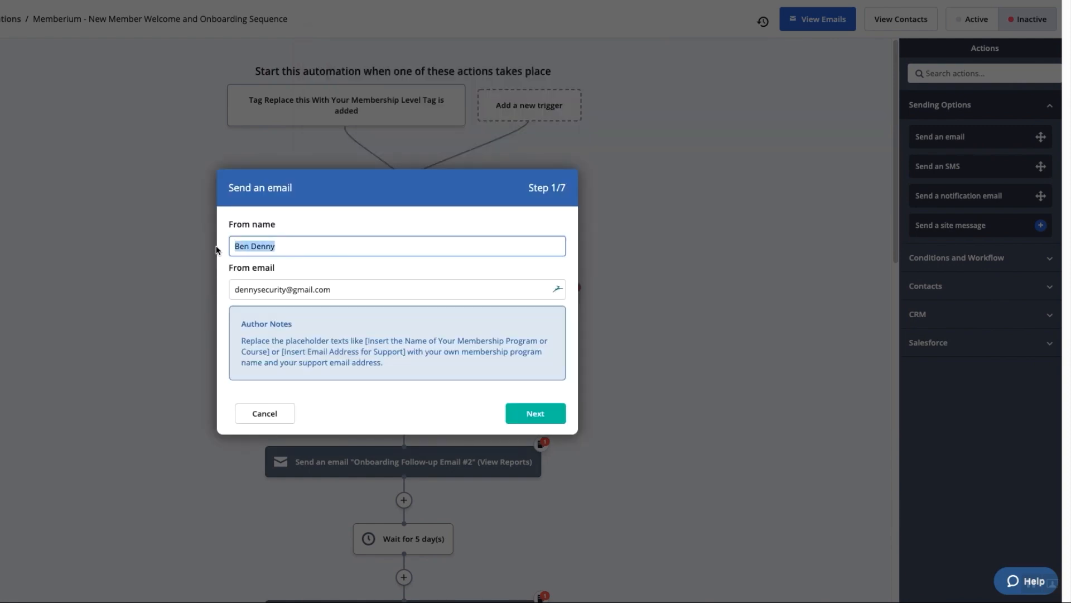
text(Memberium D)
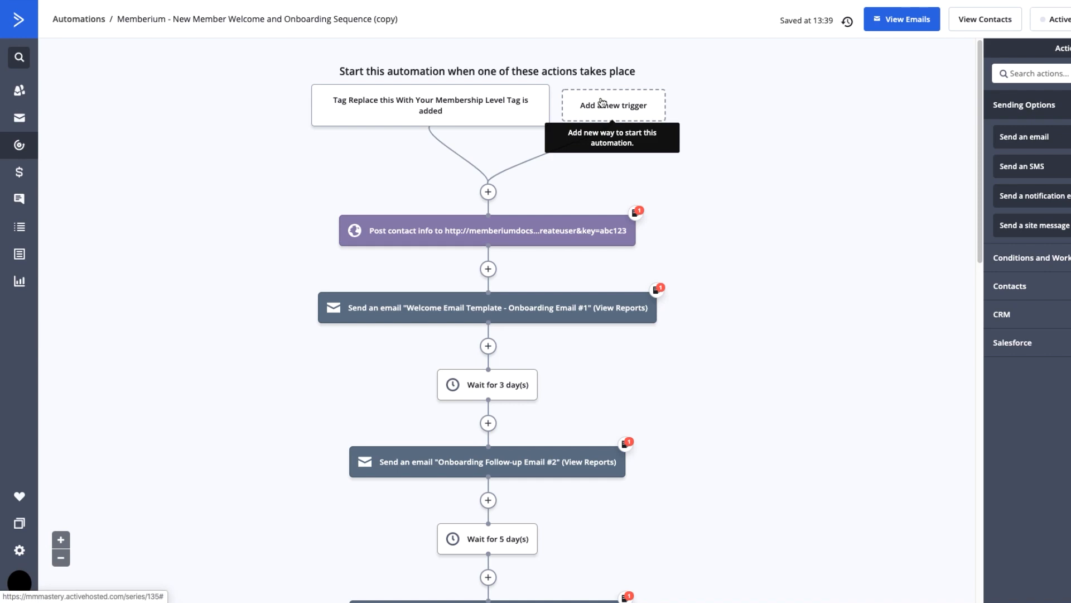
- Delete the automation's start trigger that uses the placeholder membership level tag
mouse_move(463, 100)
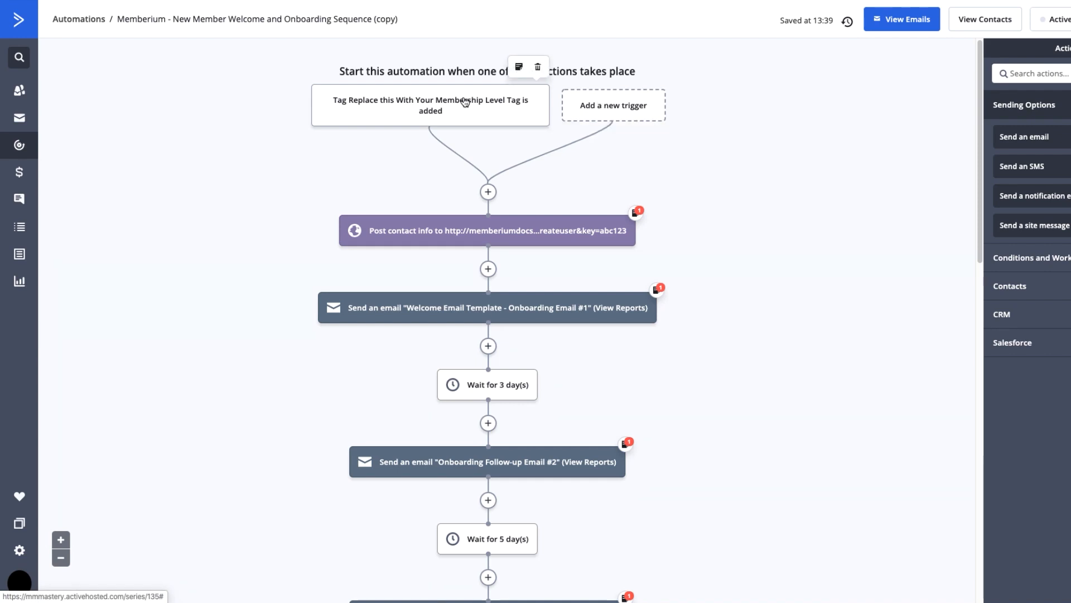
click(540, 67)
click(674, 62)
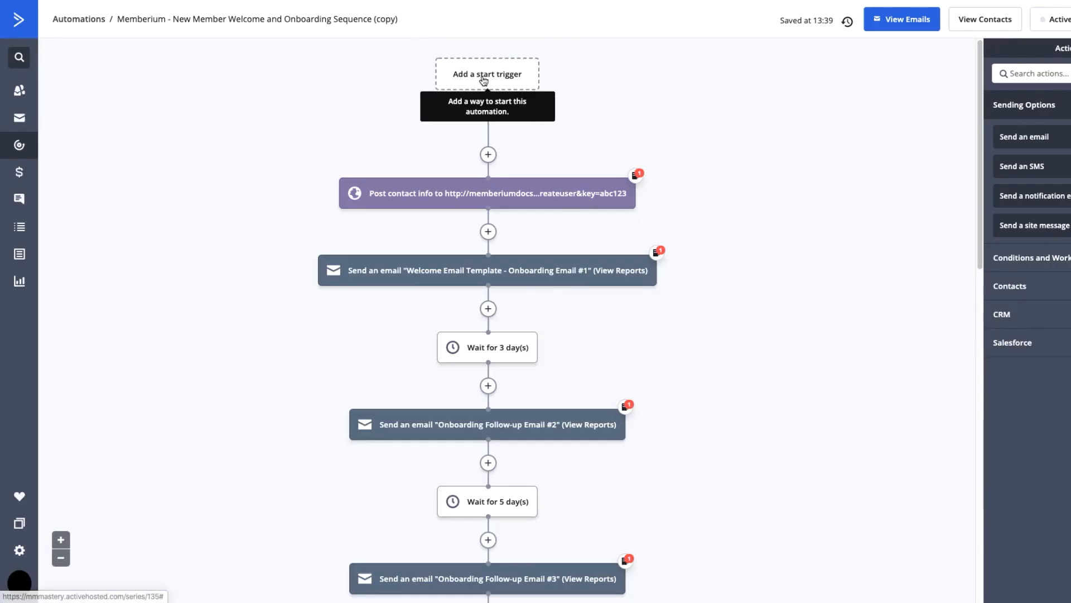
- Begin a Tag is added start trigger, and look up the Gold Course level's tag in Memberium's membership settings
click(482, 78)
click(748, 55)
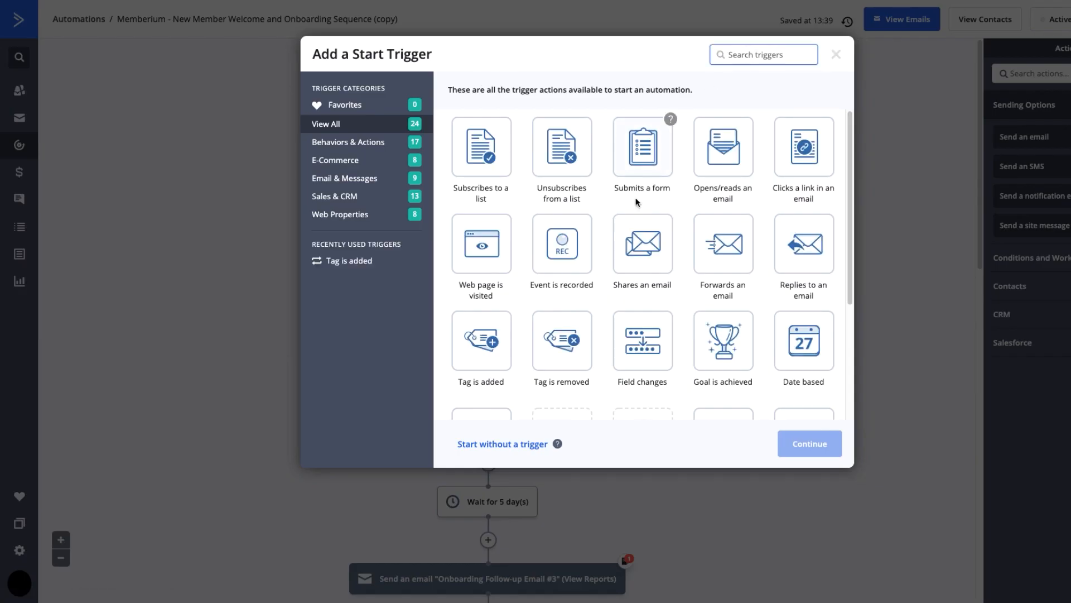
click(482, 359)
click(797, 445)
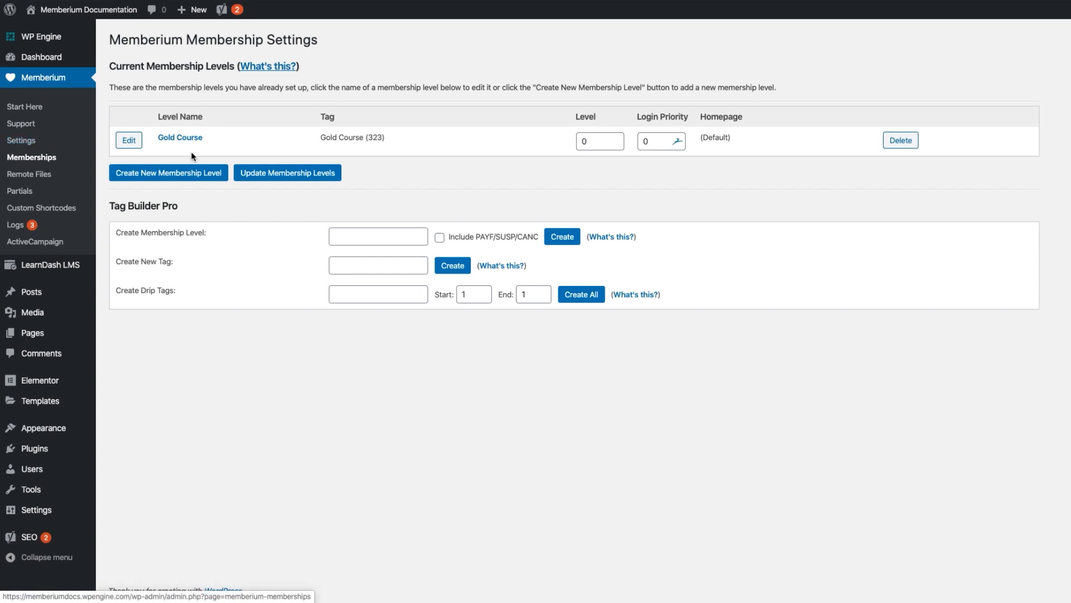
drag(320, 137, 363, 138)
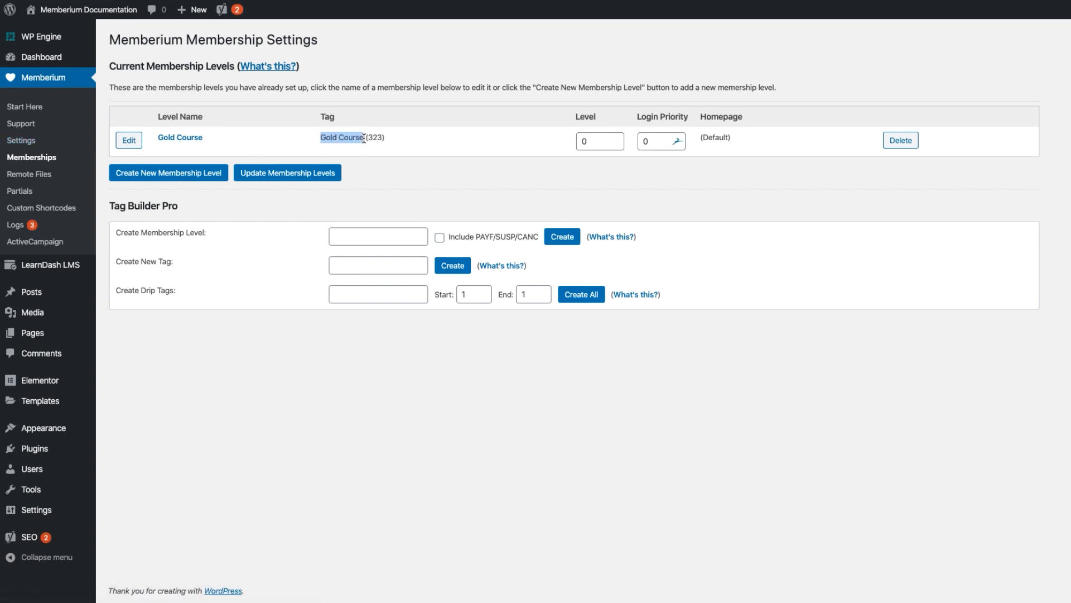
click(354, 140)
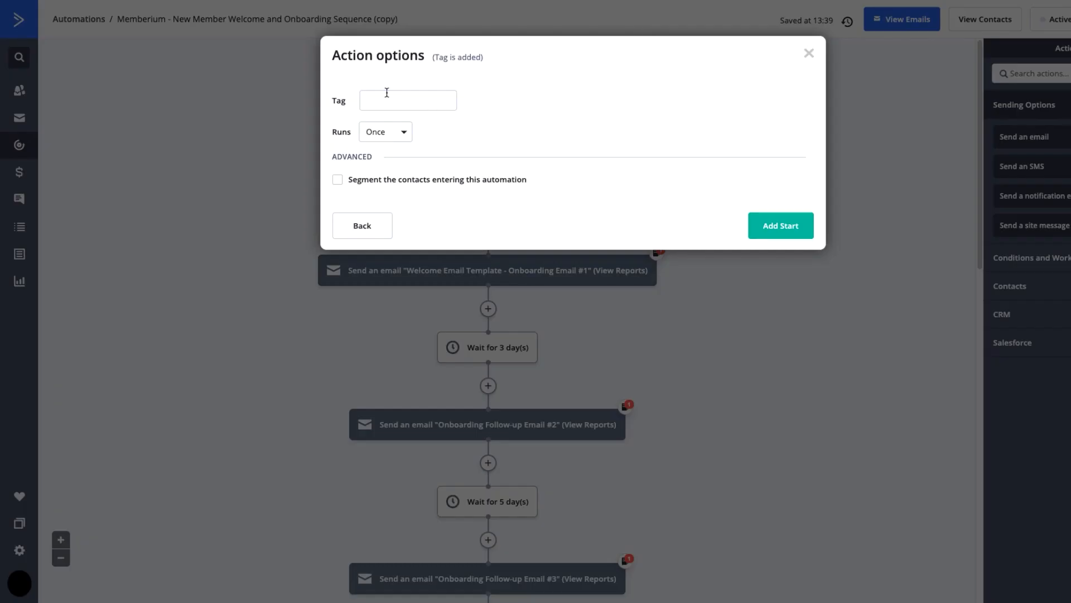
- Set the trigger's tag to Gold Course and add the start trigger to the automation
click(387, 92)
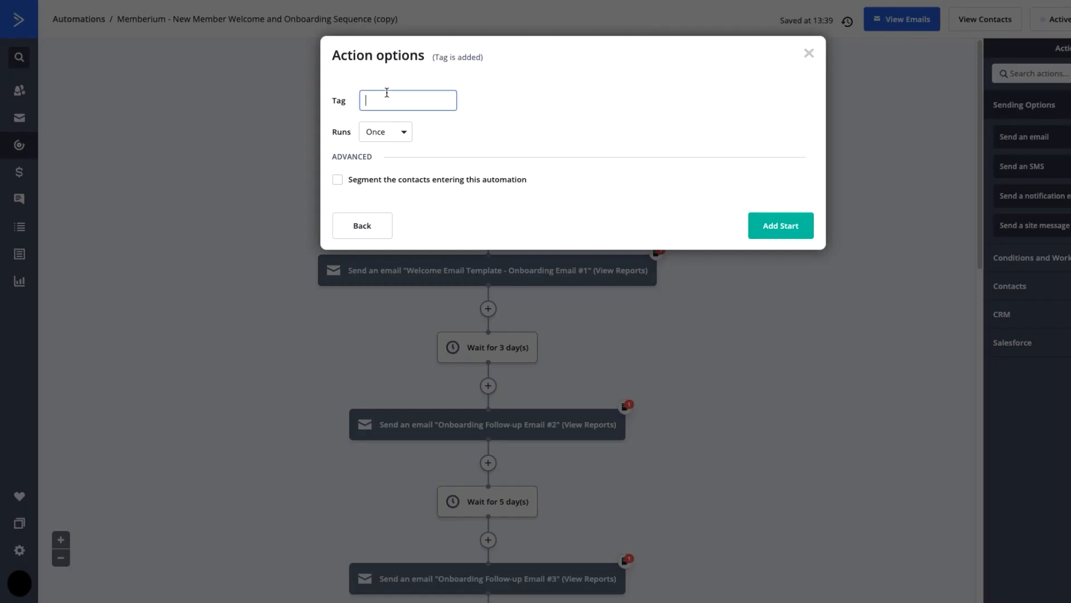
text(gold cou)
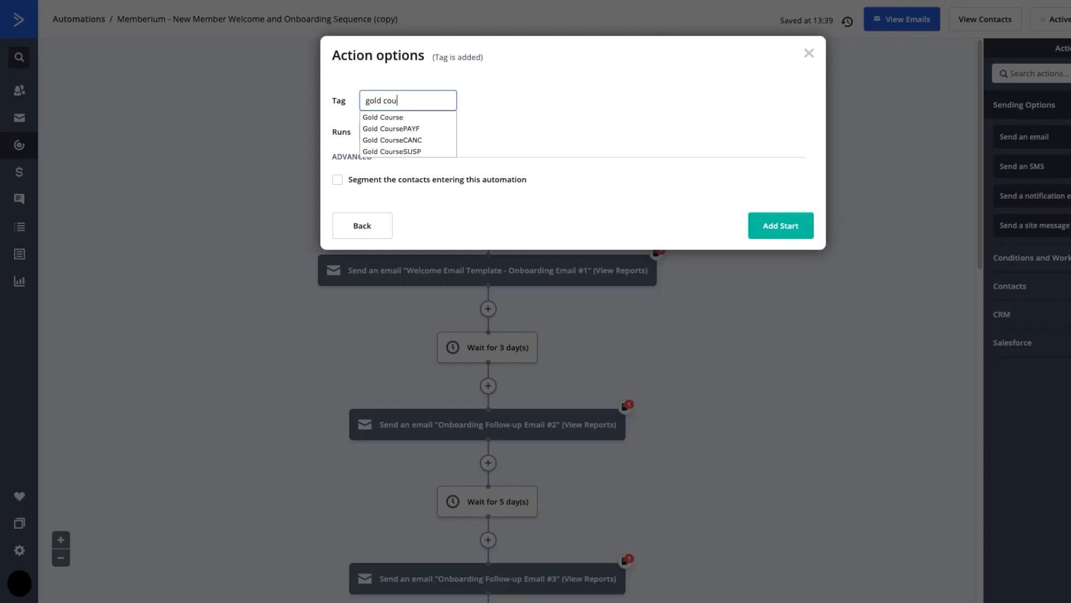
click(384, 117)
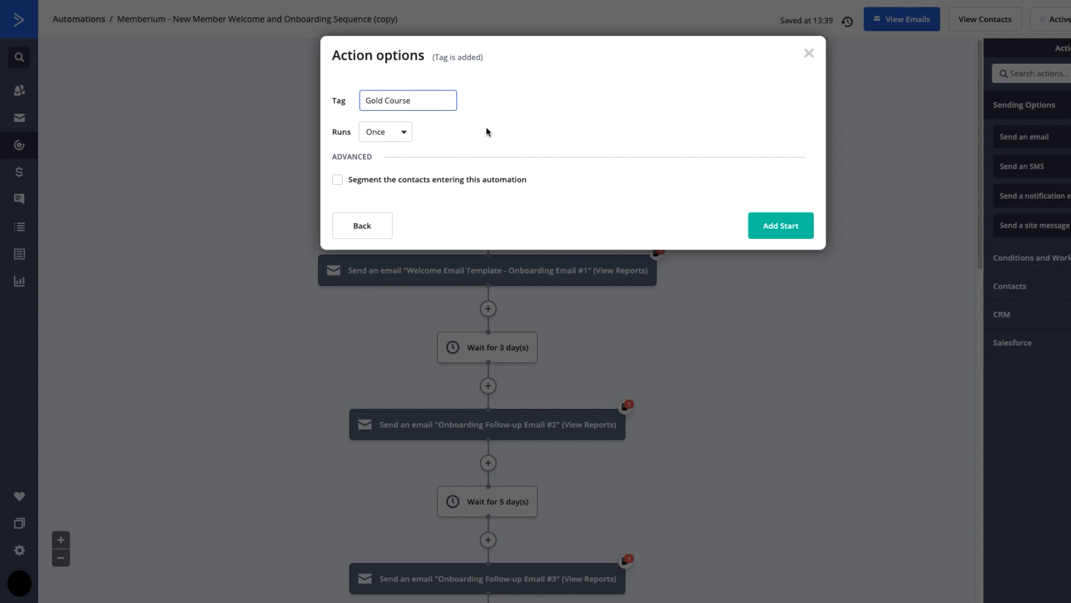
click(781, 224)
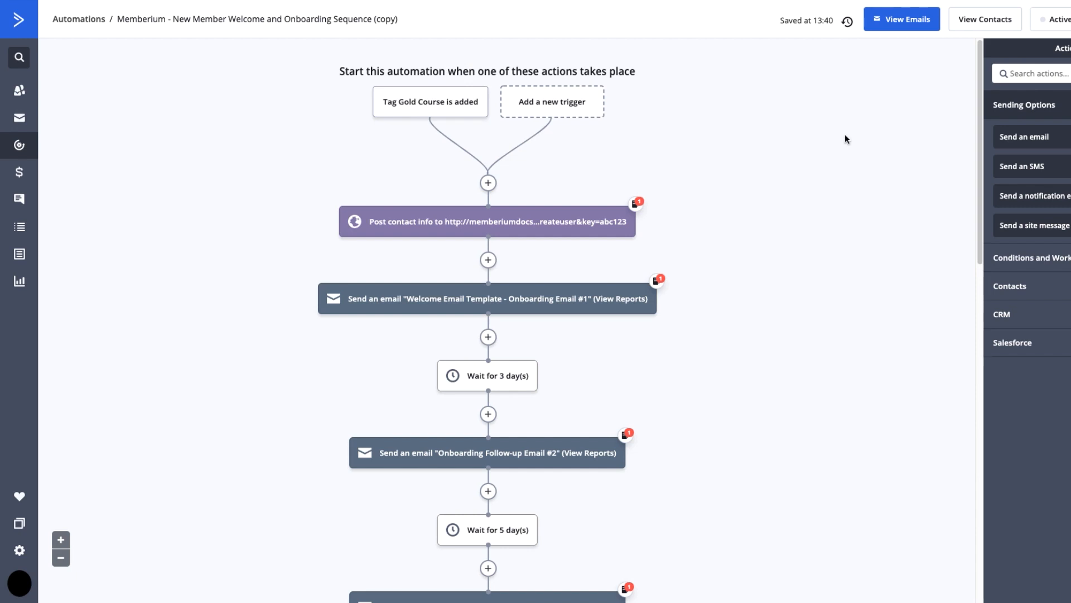
scroll(660, 148, down, 1)
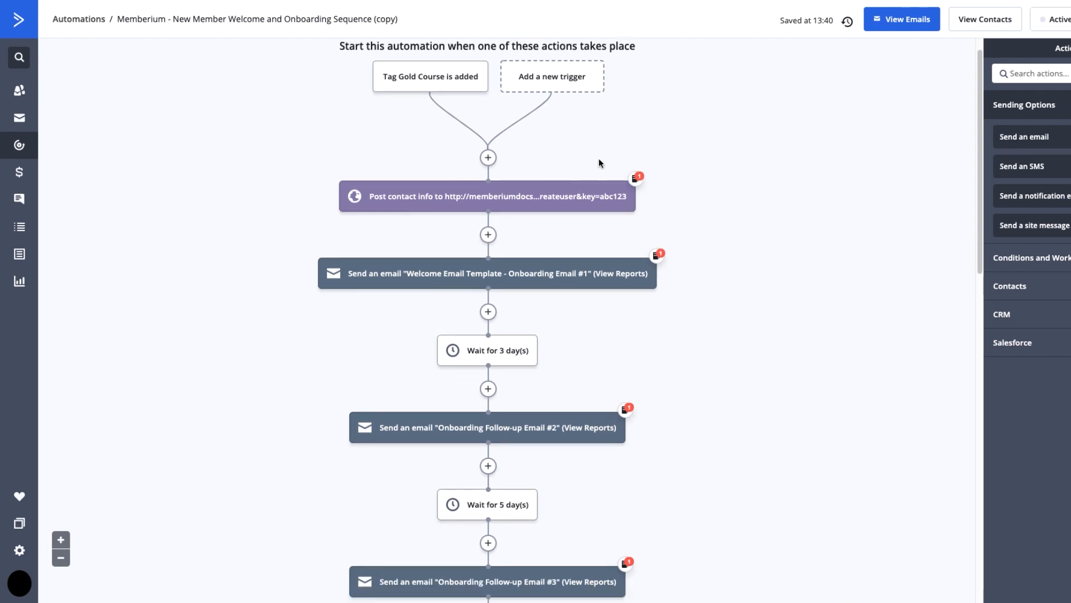
- Open the automation's Post contact info action, and copy the Password Generator Example URL from Memberium's webhook settings
click(404, 194)
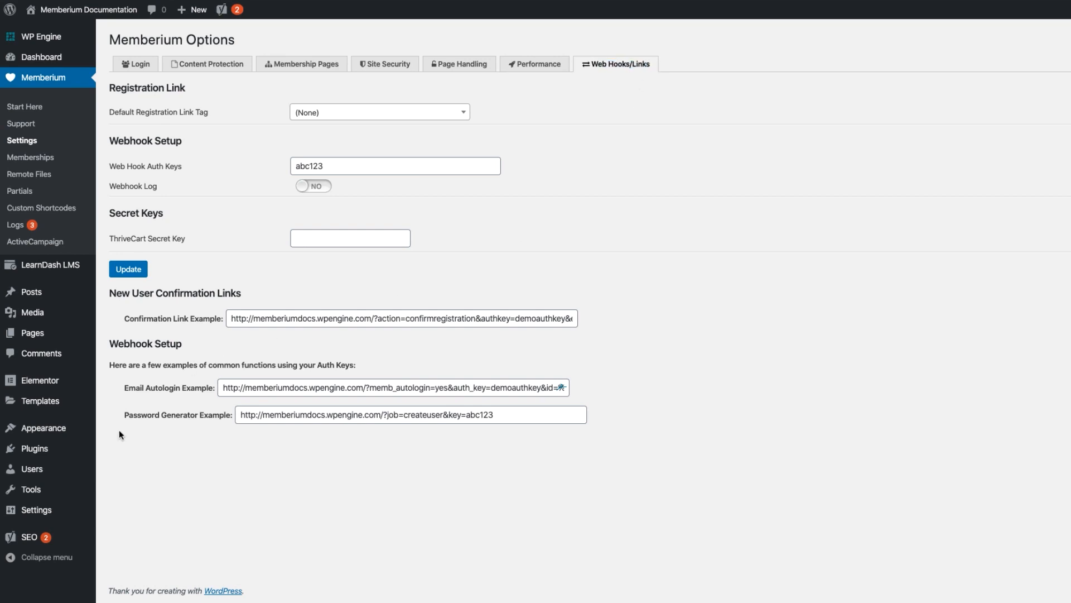
drag(132, 416, 217, 416)
click(299, 418)
drag(242, 418, 257, 417)
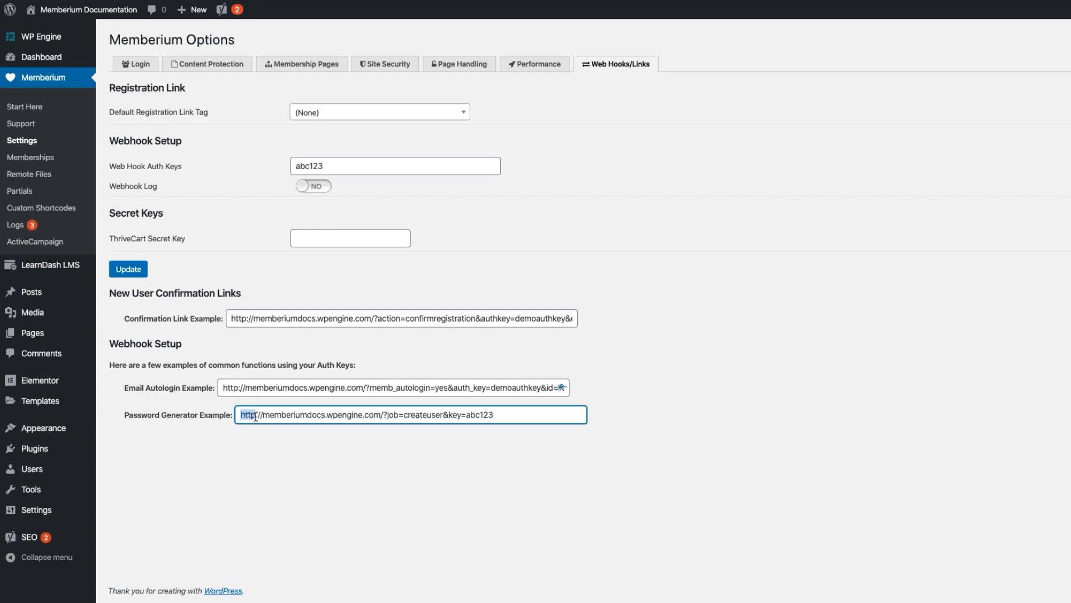
click(261, 449)
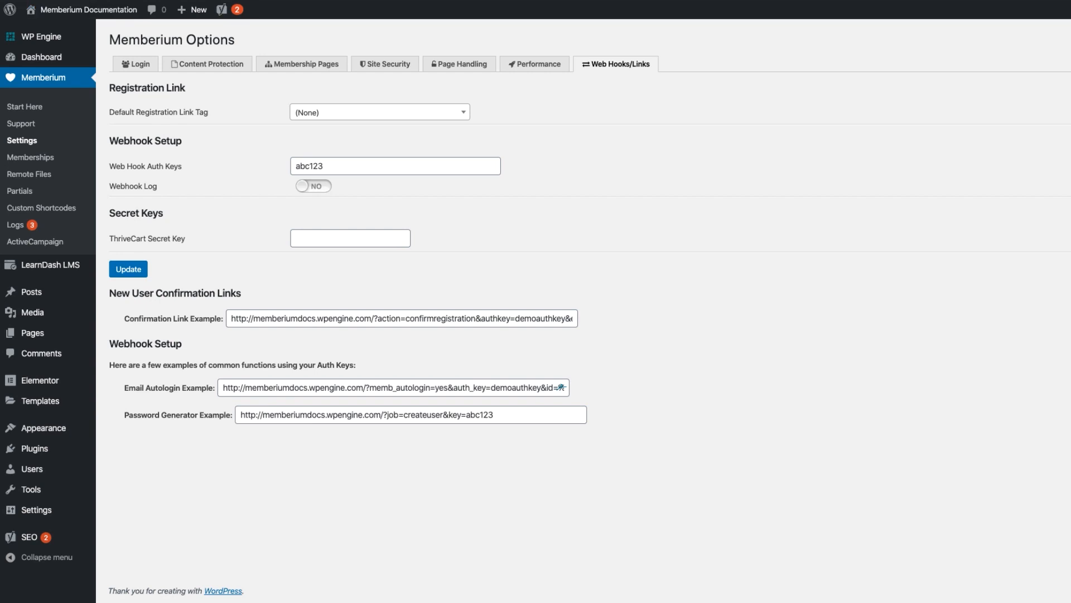
click(91, 0)
click(91, 0)
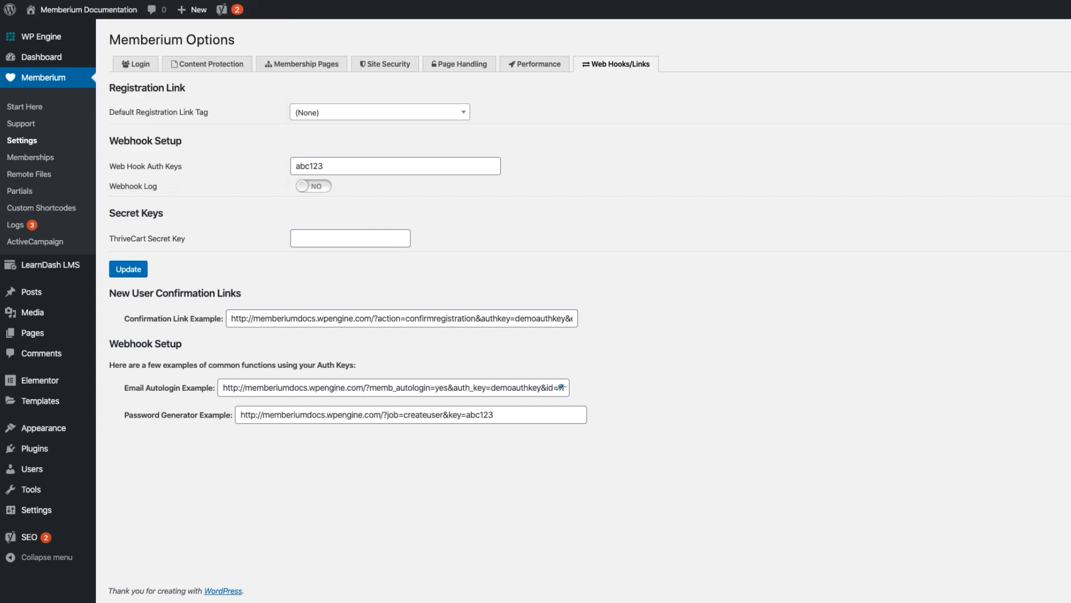
triple_click(265, 414)
right_click(262, 418)
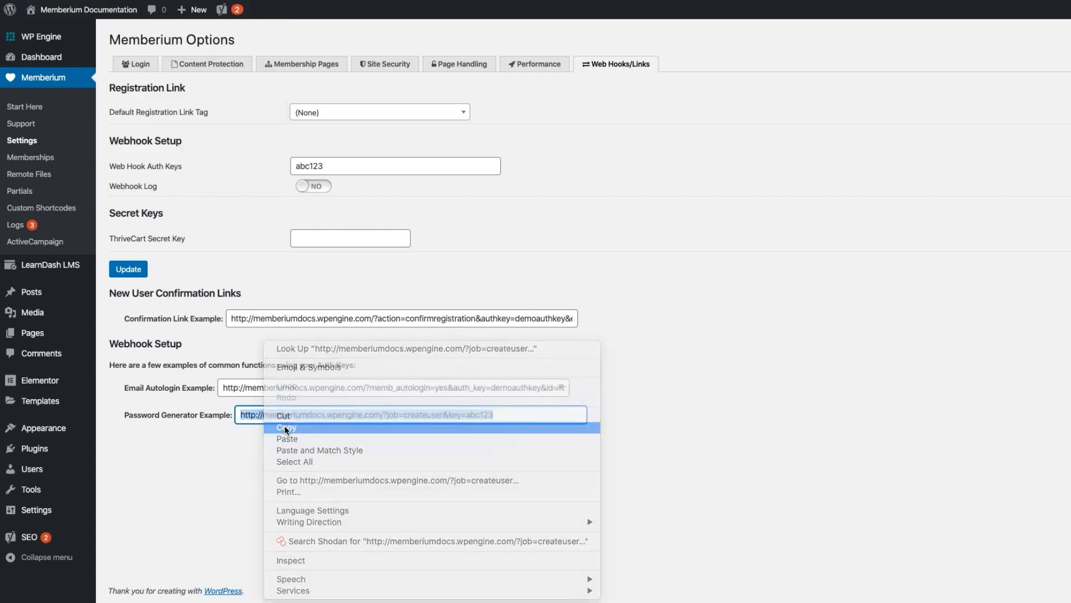
click(285, 428)
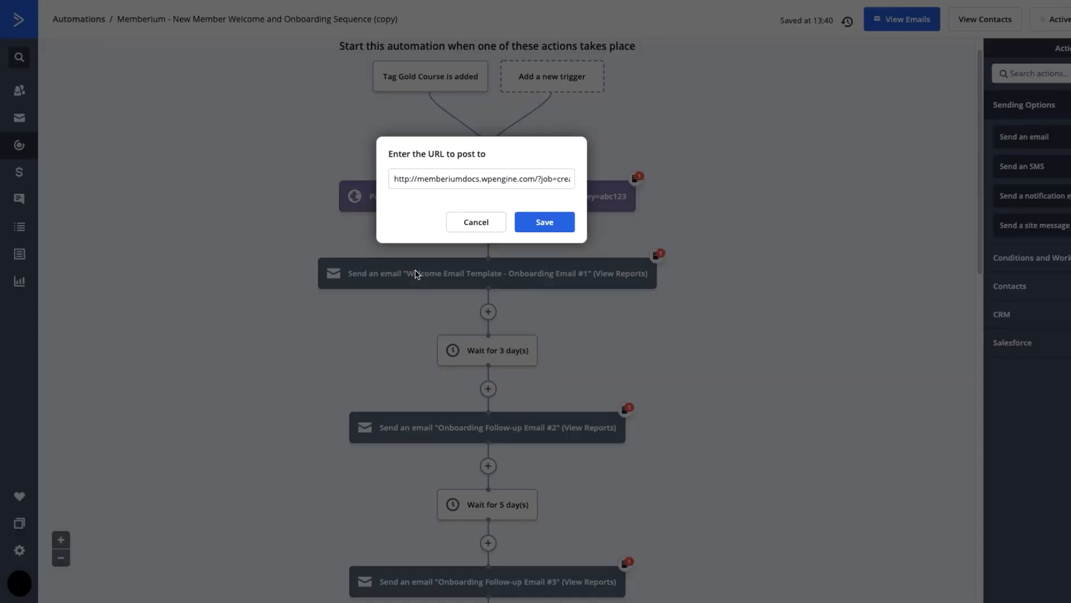
- Change the Post contact info action's URL to start with https and save it
triple_click(441, 182)
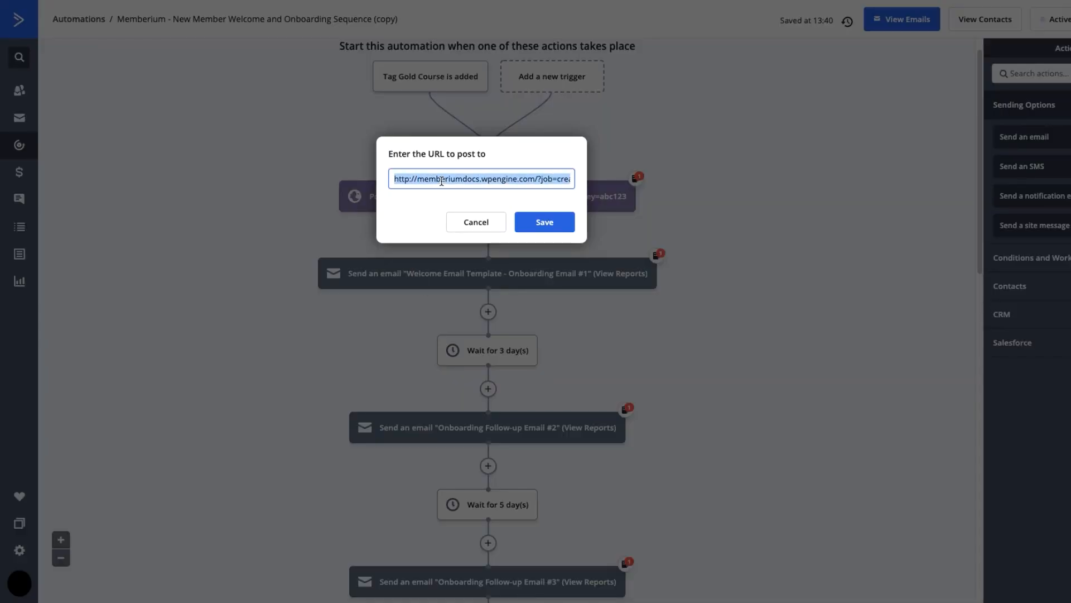
key(Right)
drag(560, 179, 390, 182)
click(532, 180)
click(546, 177)
click(411, 179)
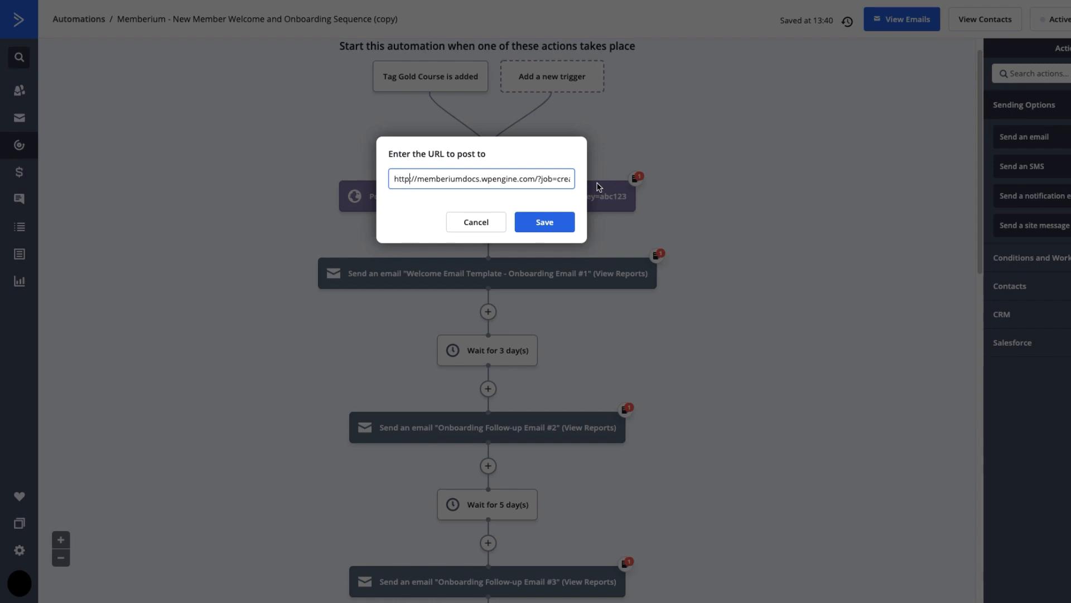
text(s)
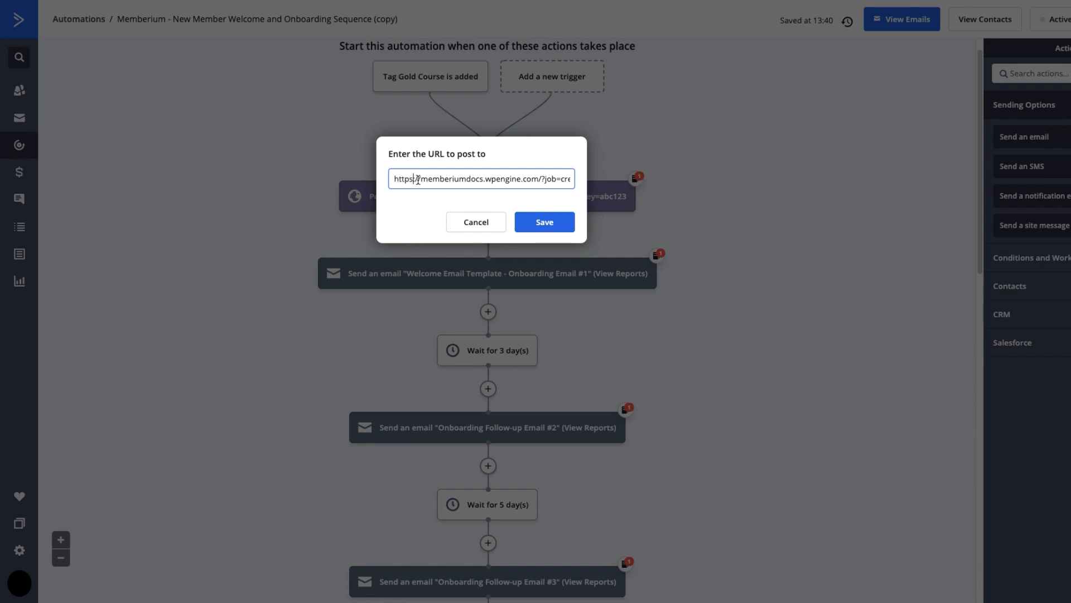
click(531, 221)
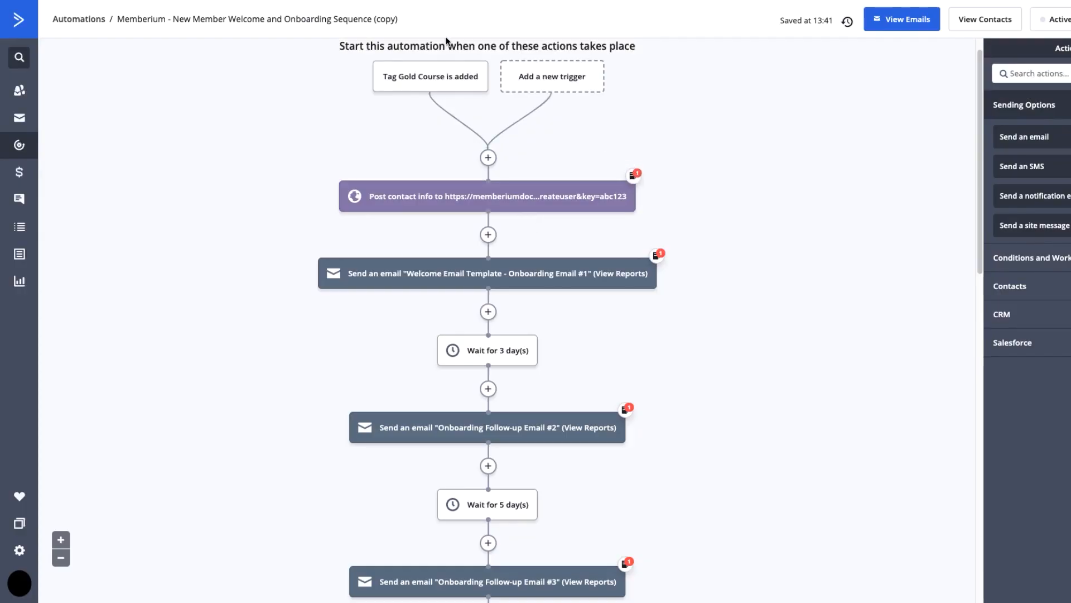
- Open Onboarding Email #1 for editing and replace the program name placeholder after "We're sure that" with Gold Course
mouse_move(456, 210)
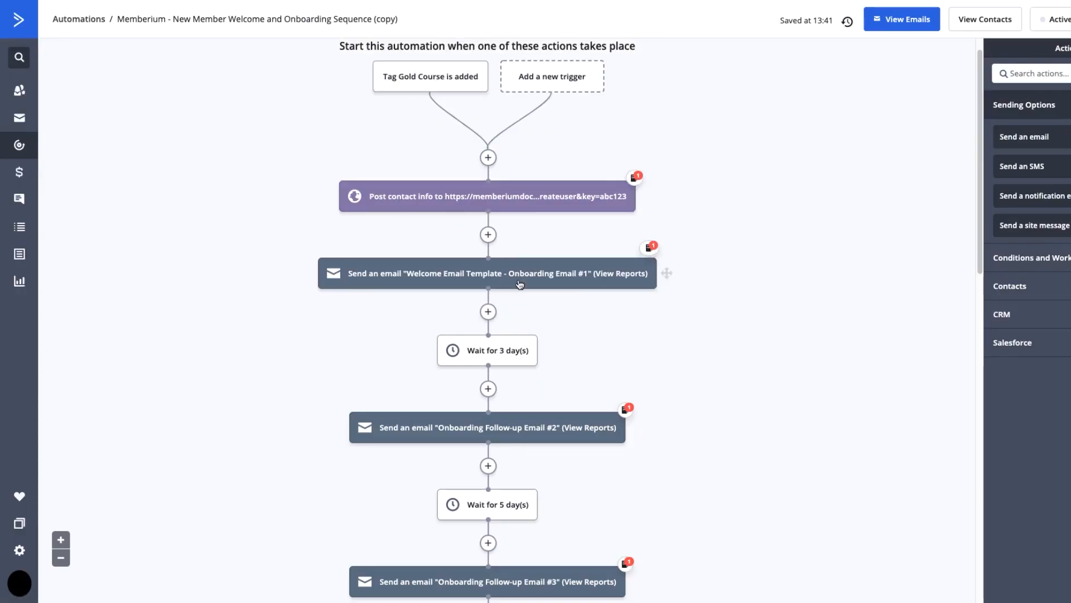
mouse_move(564, 278)
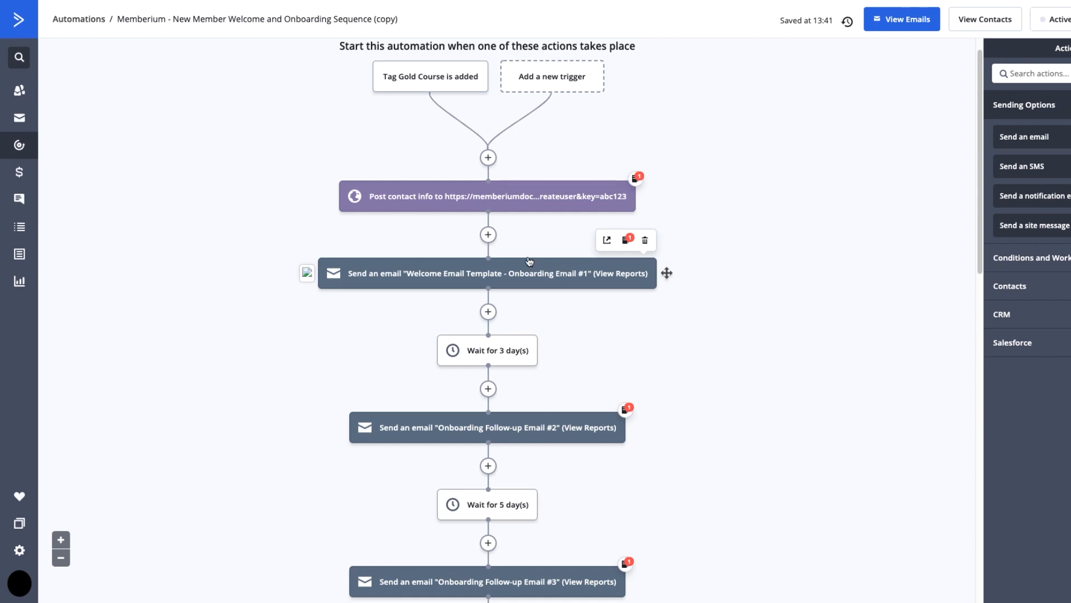
click(476, 282)
click(550, 241)
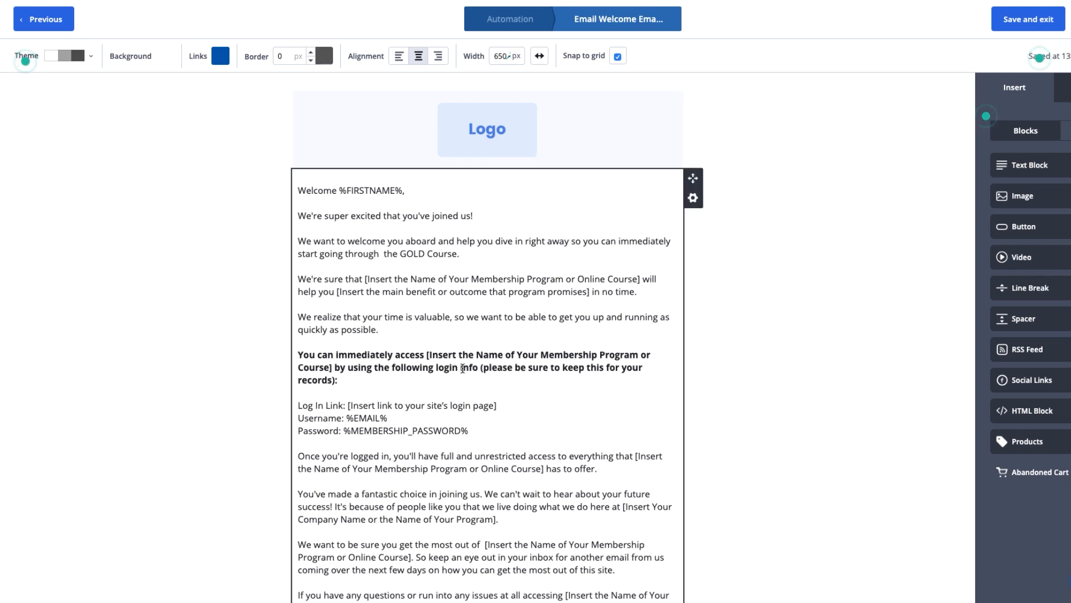
scroll(462, 368, down, 5)
scroll(502, 323, up, 5)
drag(366, 279, 640, 283)
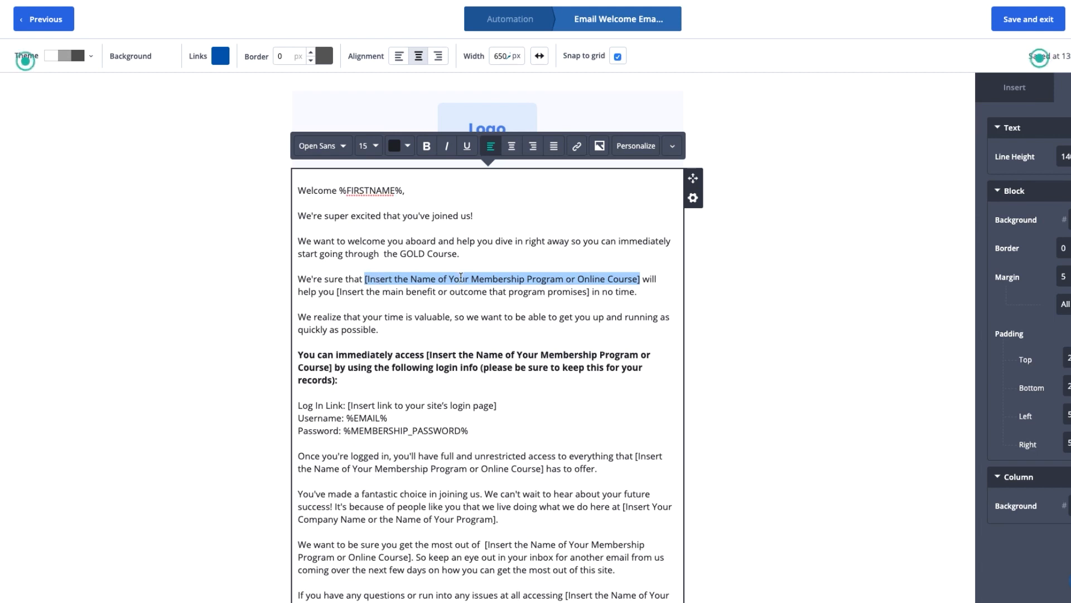
text(Gold C)
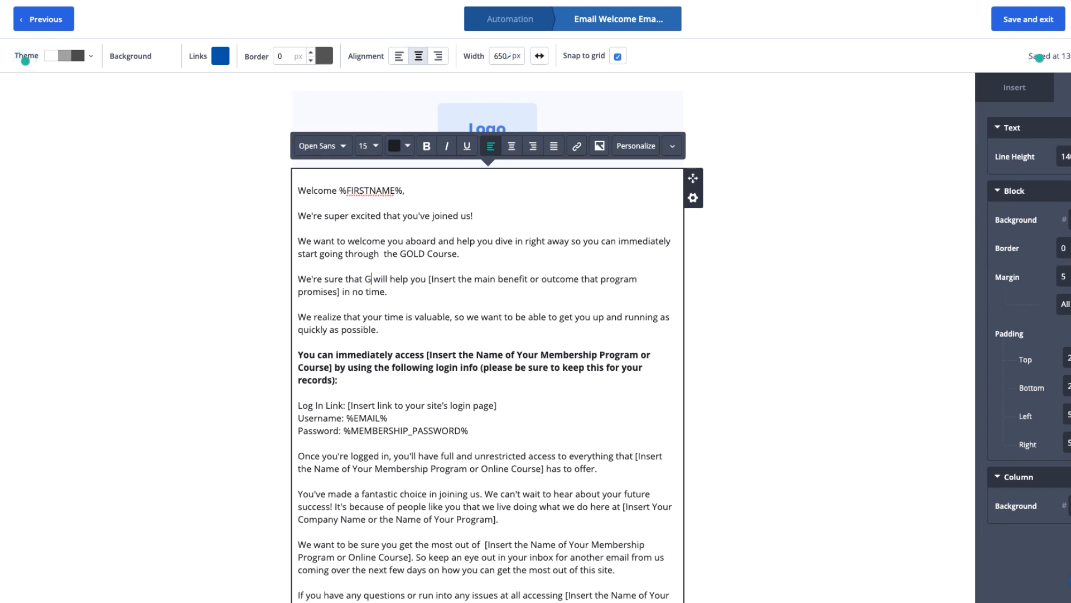
text(ourse)
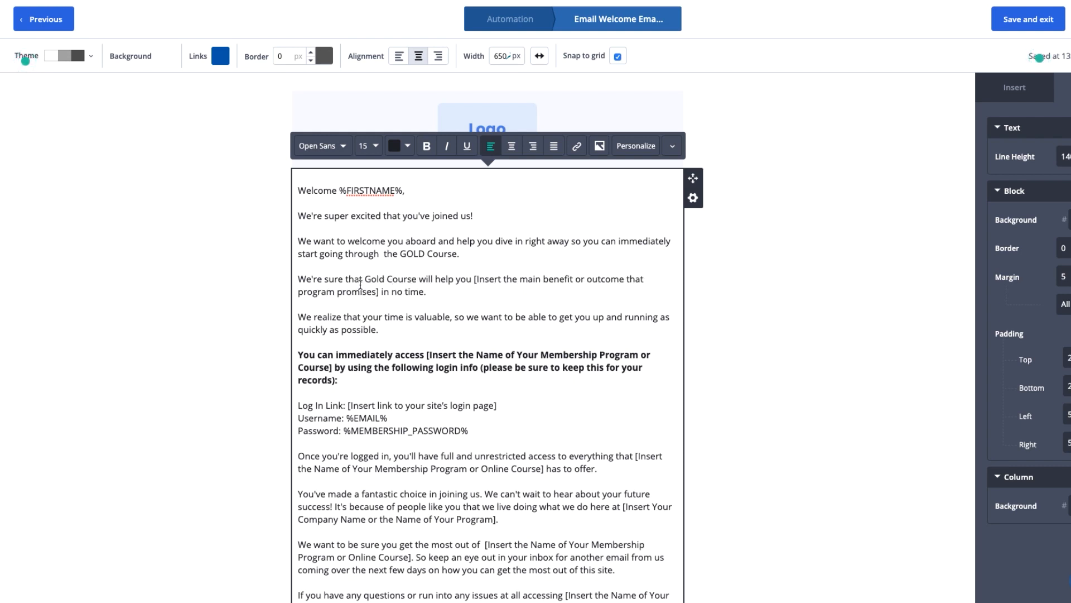
- Review the welcome email's main benefit and login link placeholders and its username and password personalization fields
scroll(378, 279, down, 6)
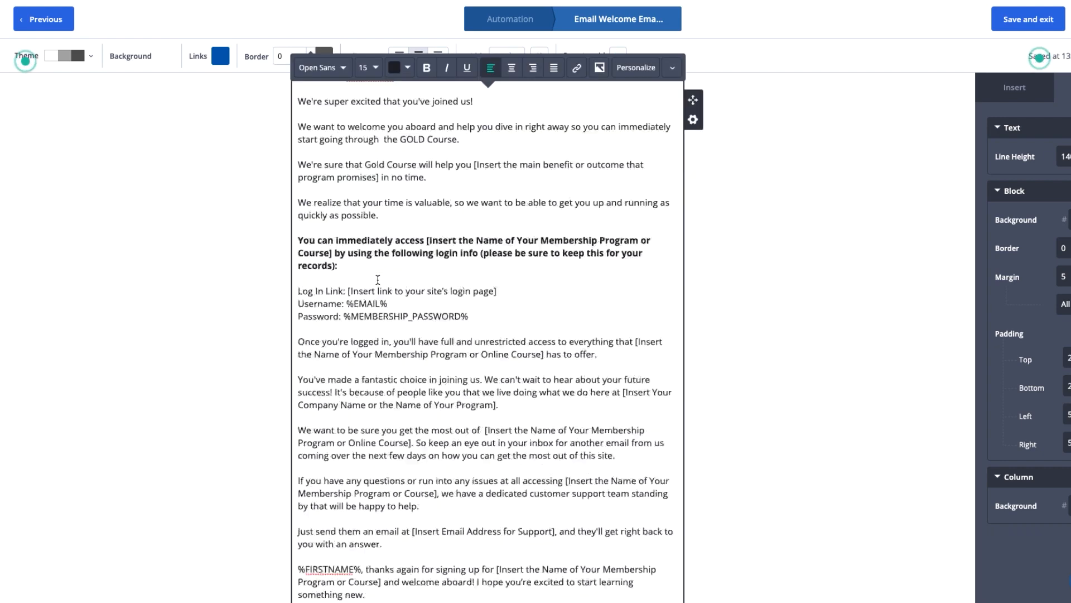
scroll(374, 276, up, 6)
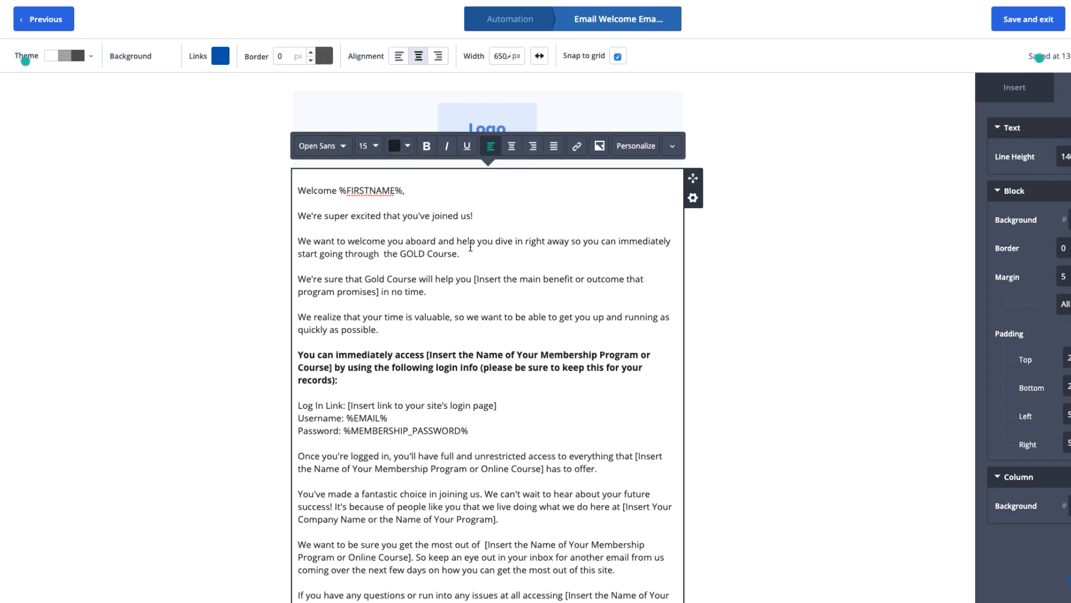
drag(474, 278, 635, 285)
click(635, 285)
click(723, 255)
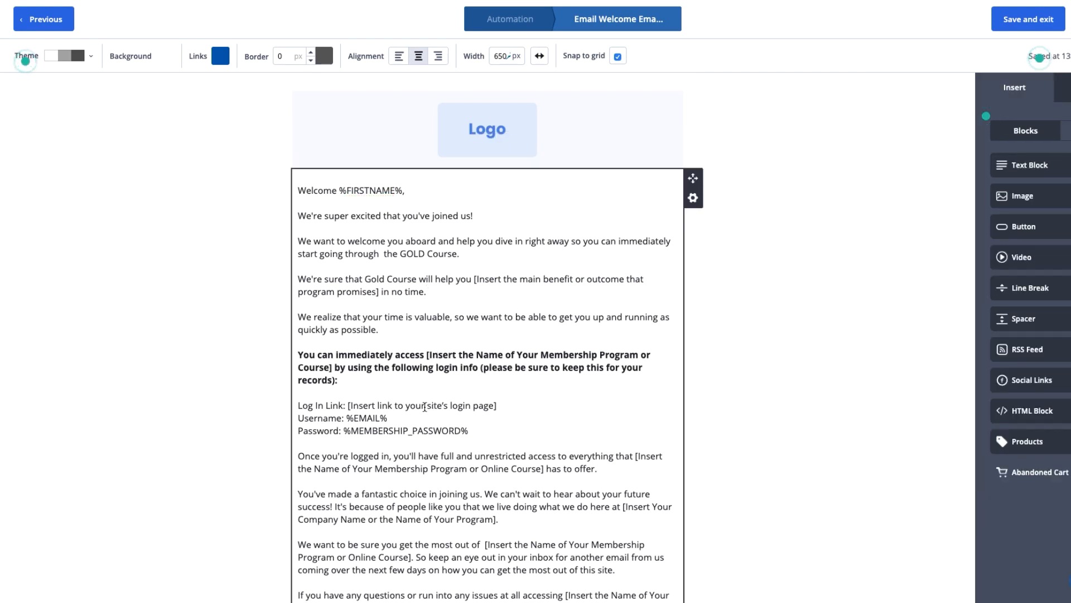
drag(345, 405, 501, 407)
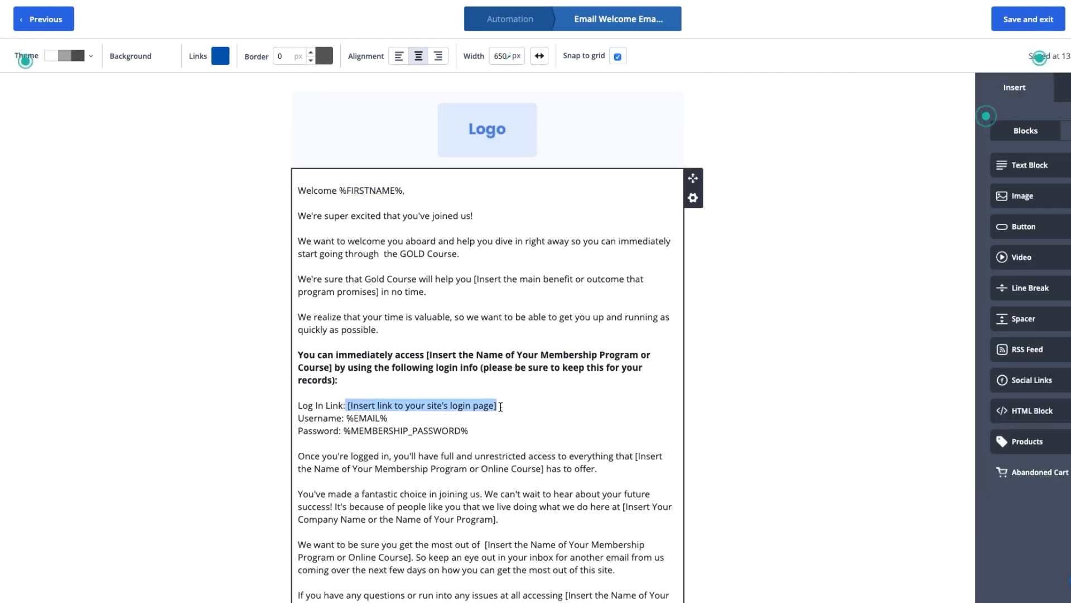
click(500, 407)
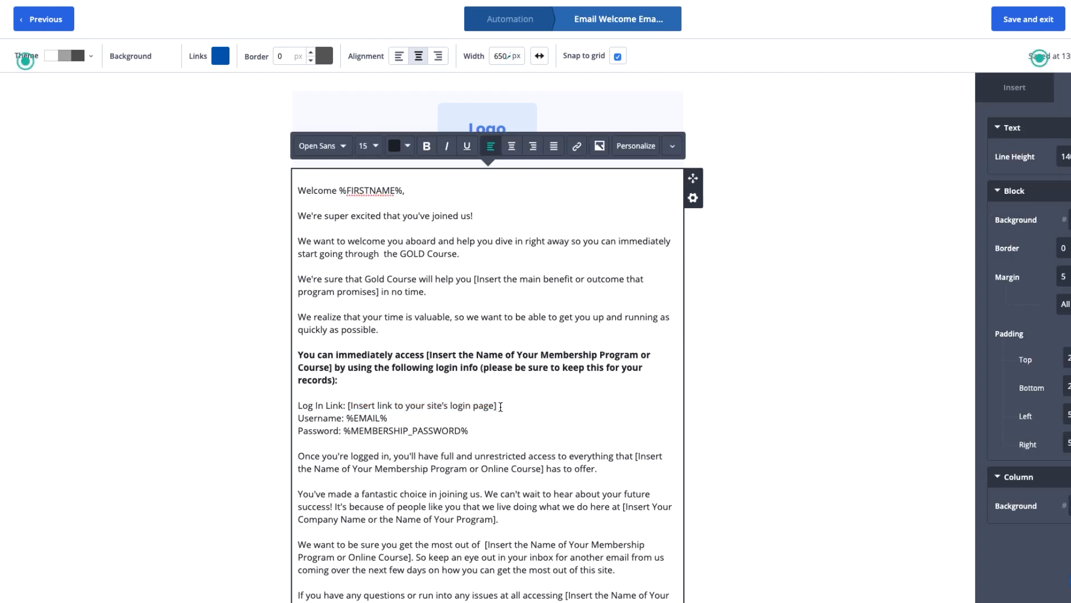
drag(346, 418, 396, 417)
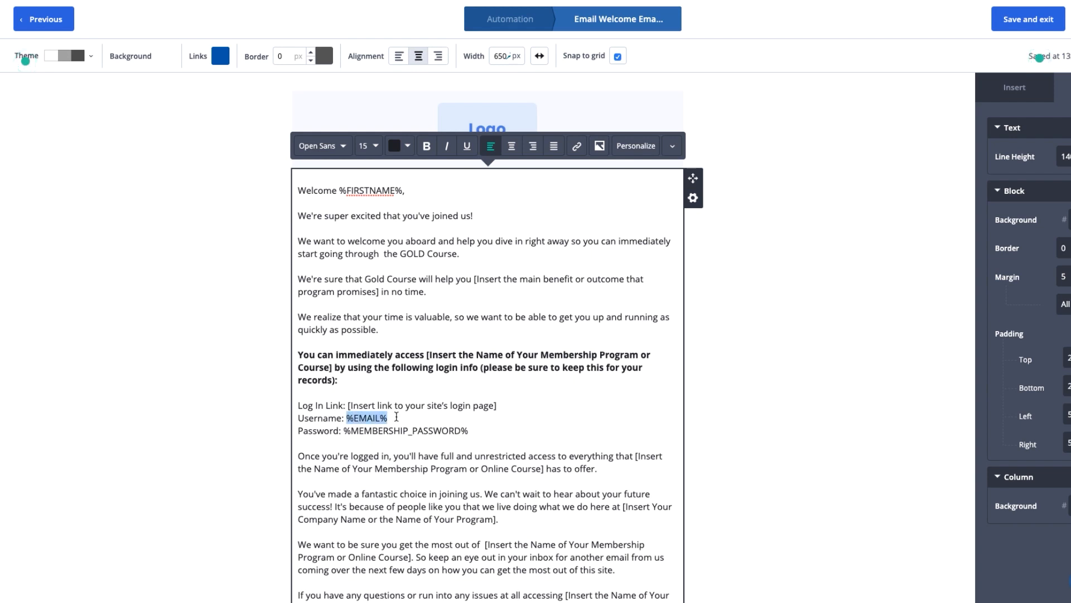
click(396, 417)
drag(398, 417, 472, 430)
click(347, 418)
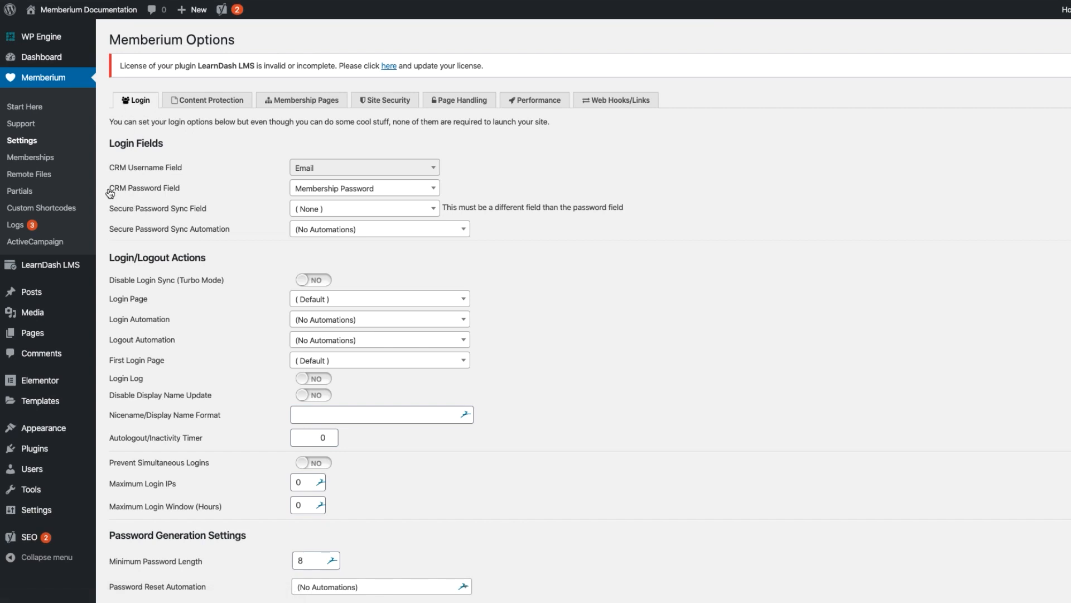
- Set the CRM Password Field to Password in Memberium's login settings and update the options
drag(109, 193, 196, 193)
click(238, 198)
click(327, 189)
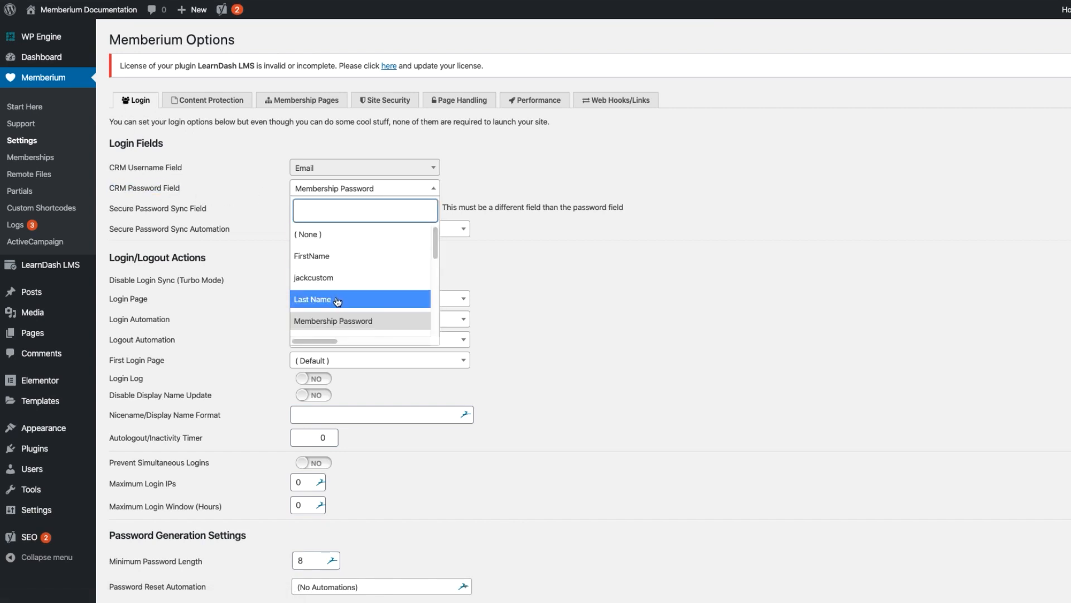
scroll(337, 312, down, 3)
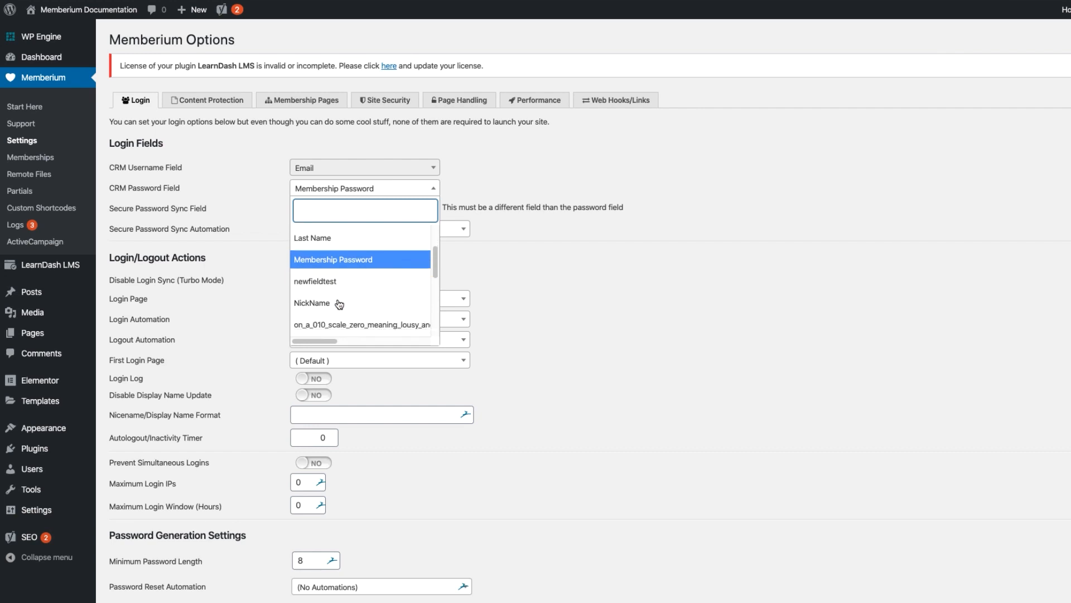
scroll(335, 301, down, 3)
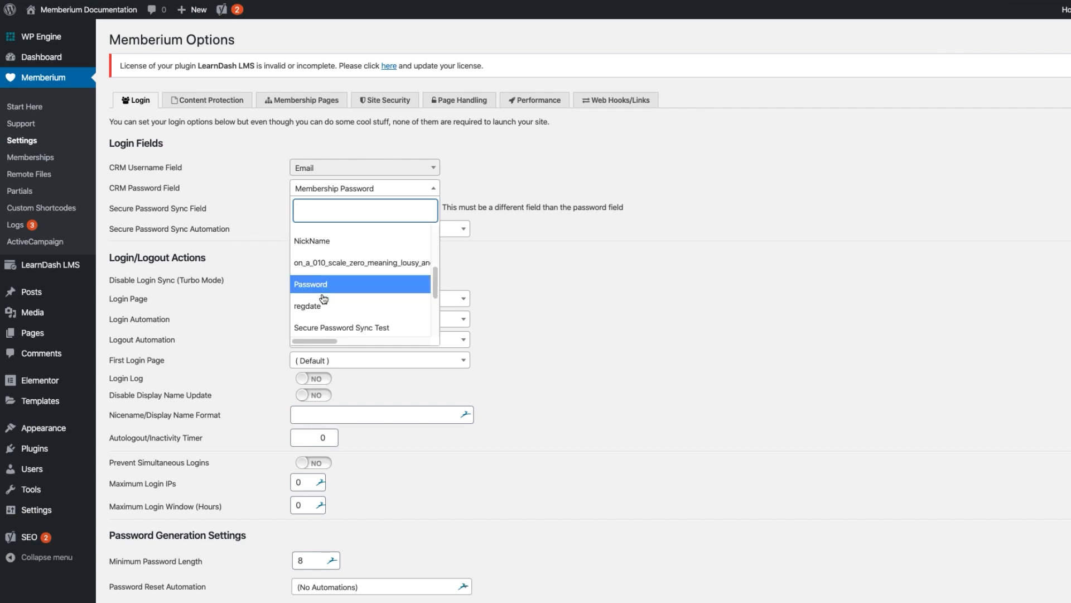
click(312, 286)
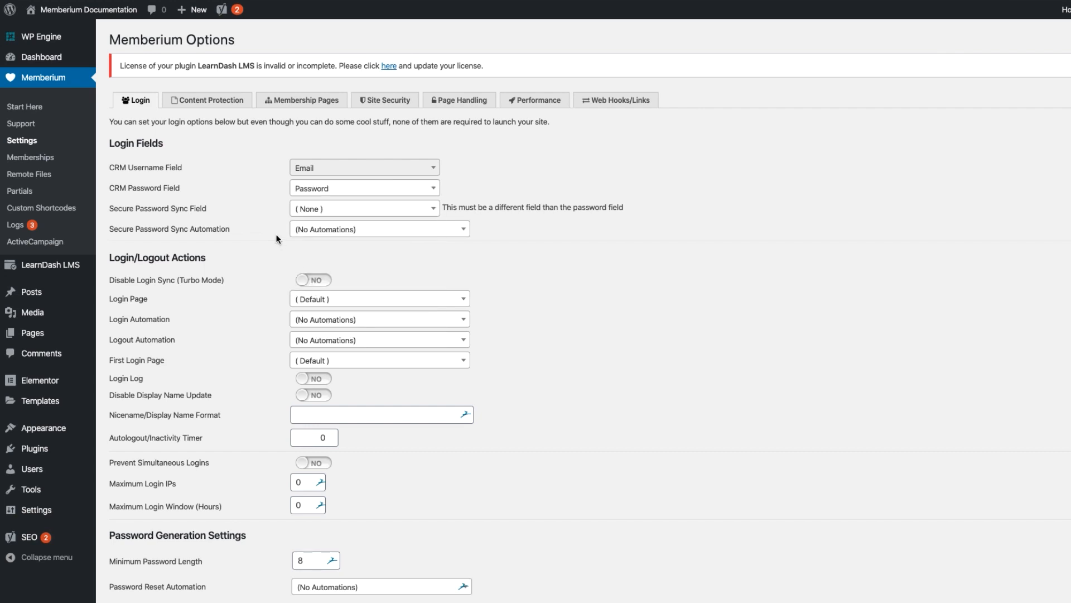
scroll(325, 433, down, 3)
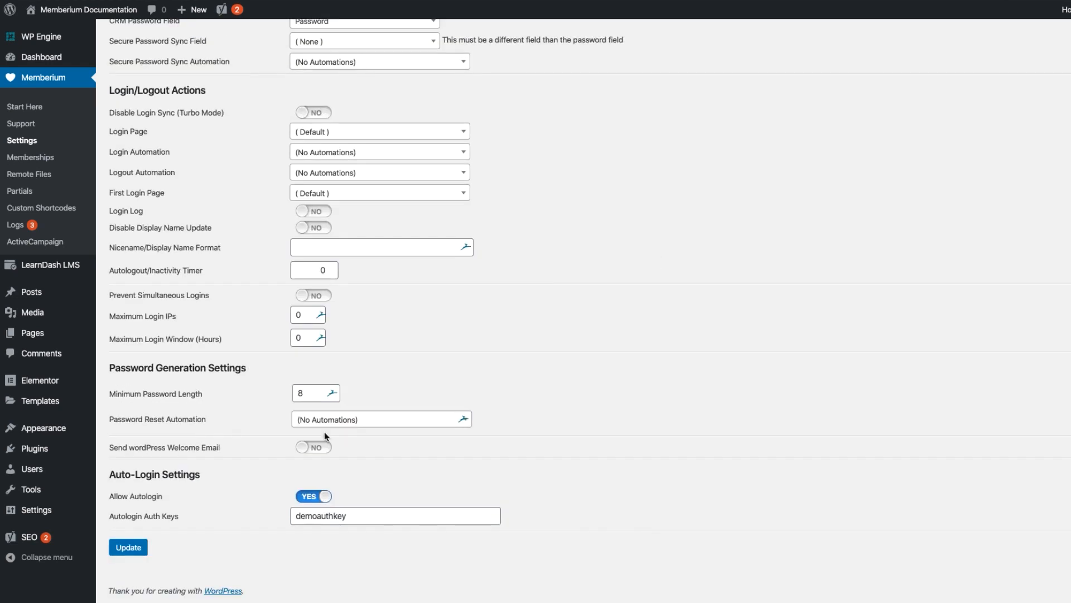
click(113, 554)
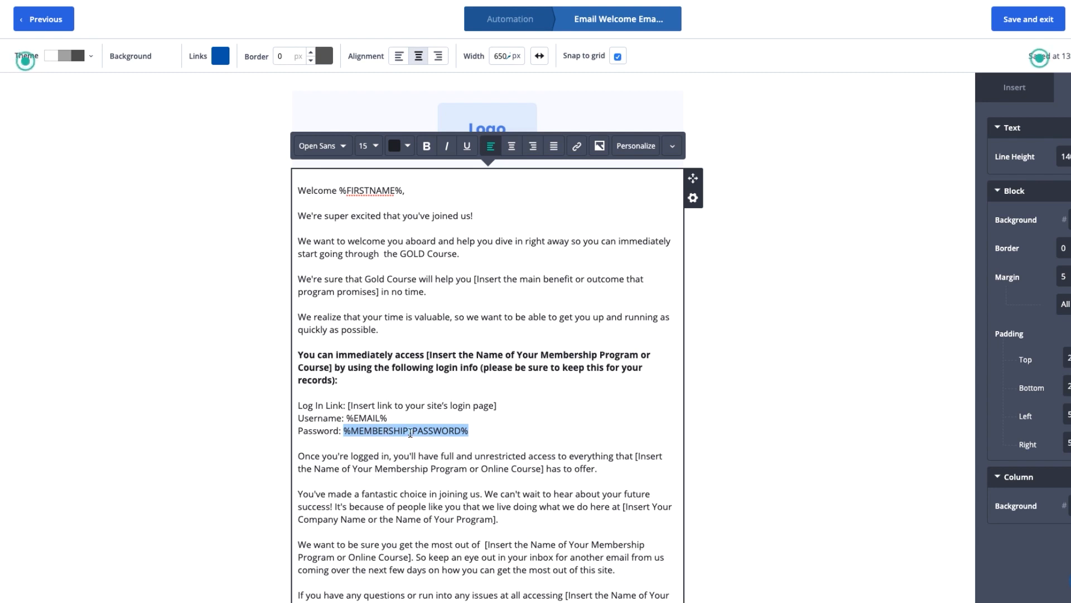
- Replace the membership password merge tag in the welcome email with the Contact: Password personalization
click(636, 146)
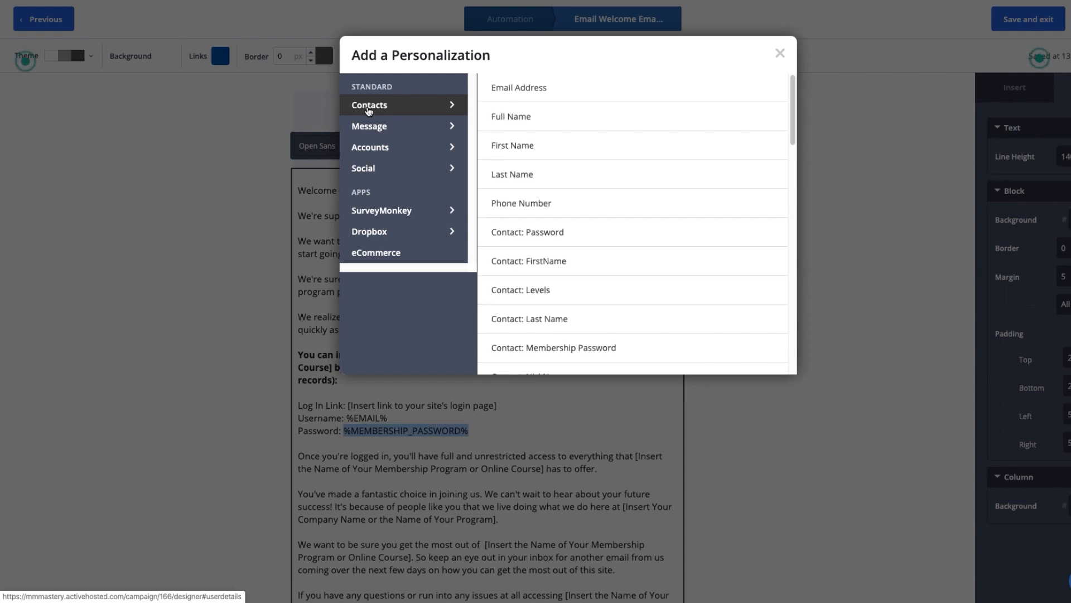
scroll(614, 207, down, 2)
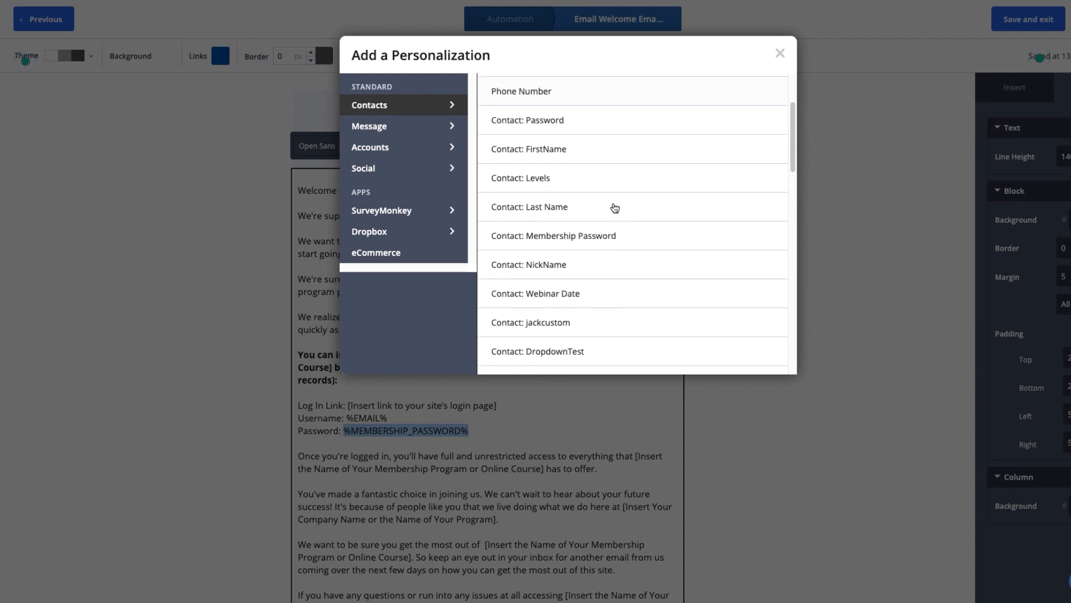
scroll(613, 208, down, 2)
scroll(603, 220, up, 4)
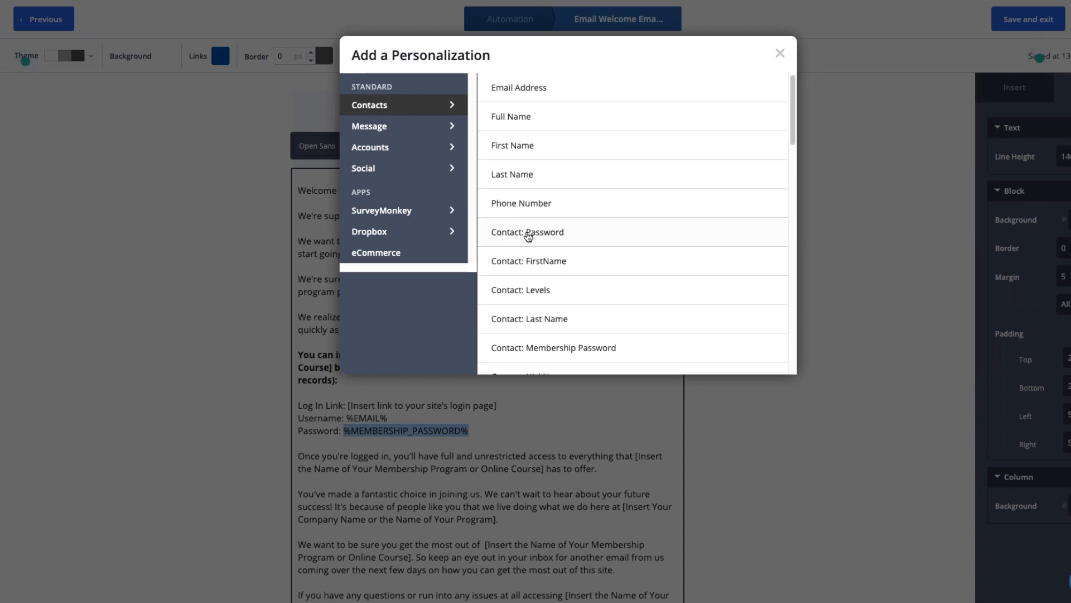
click(540, 231)
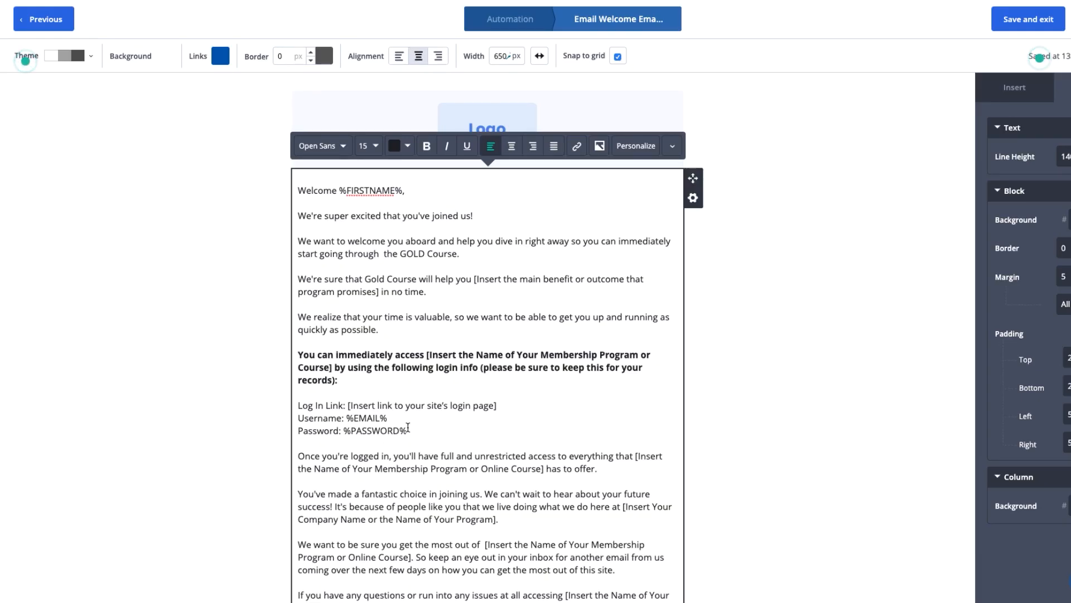
- Browse the contact personalization fields available for the welcome email's password merge tag, leaving the tag as it is
drag(408, 430, 346, 431)
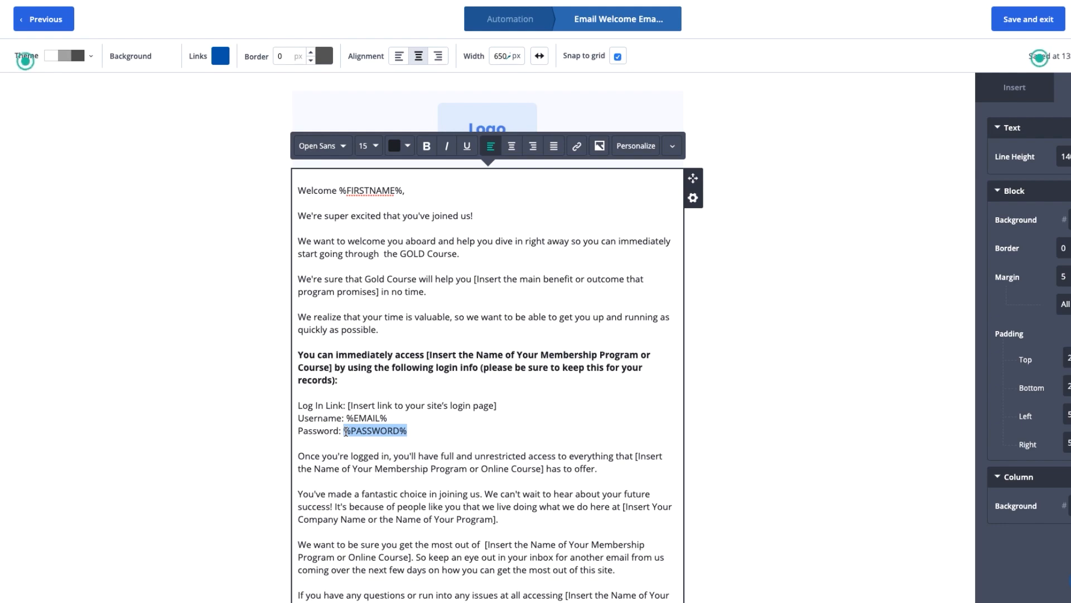
click(635, 147)
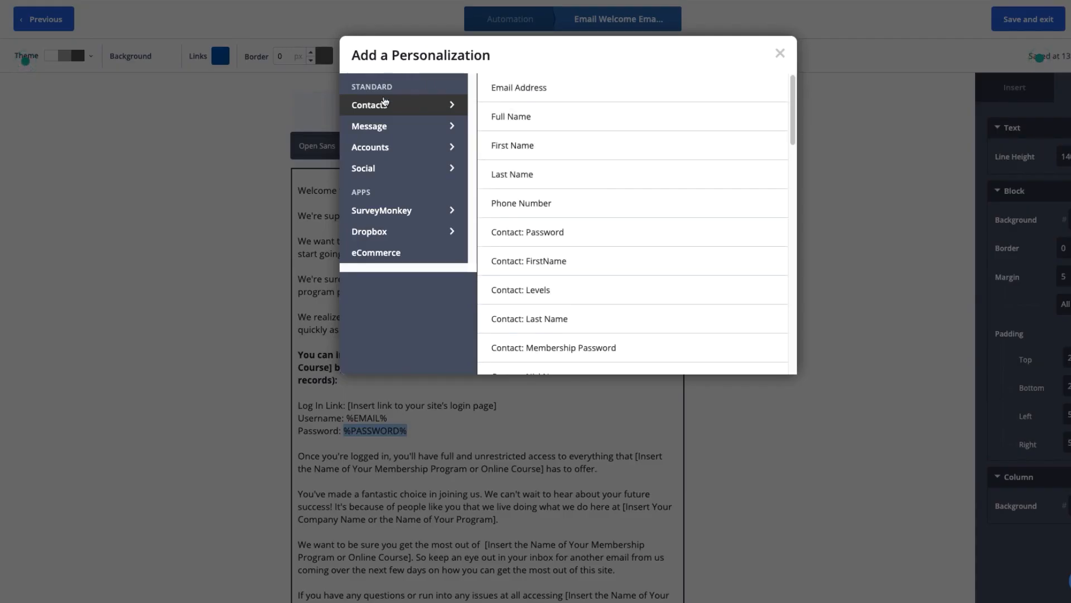
scroll(583, 166, down, 8)
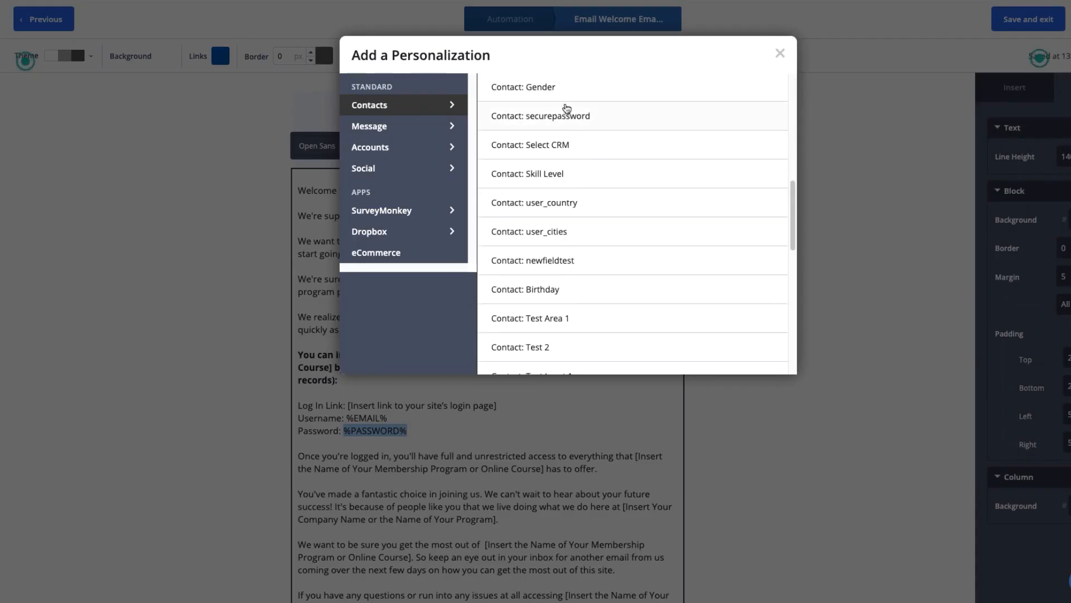
scroll(569, 170, up, 7)
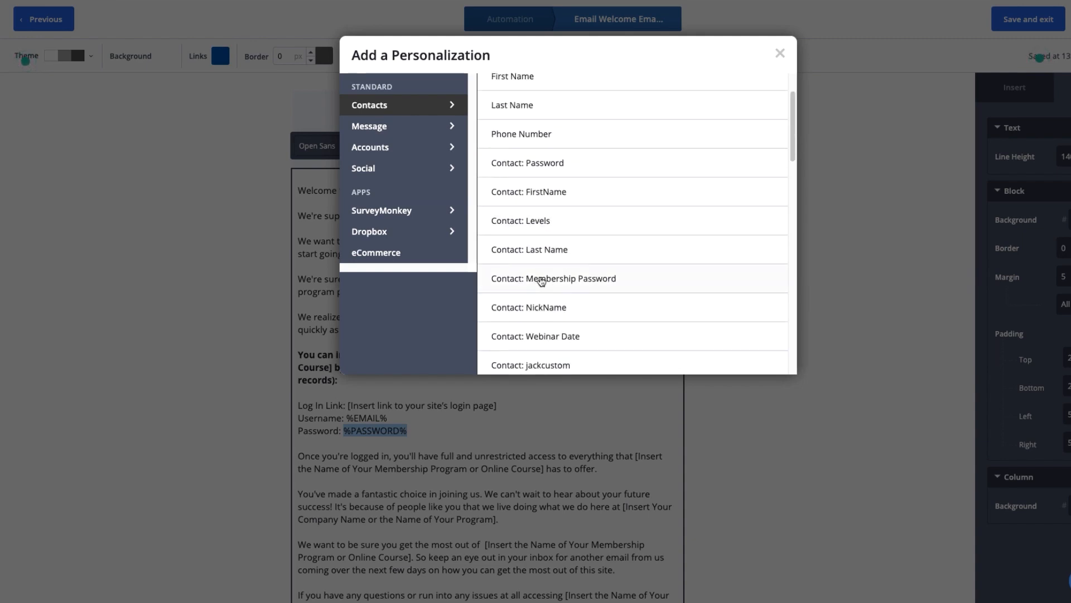
click(207, 351)
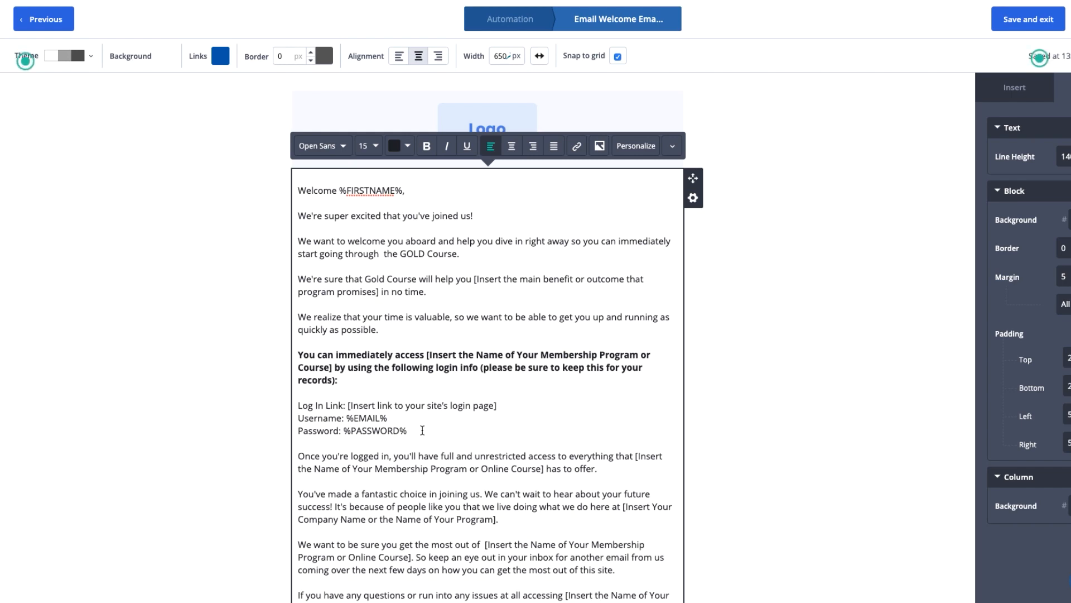
- Look over the rest of the welcome email's text and continue to its campaign summary
scroll(422, 425, down, 5)
drag(394, 470, 278, 474)
click(401, 402)
scroll(427, 394, up, 5)
click(763, 226)
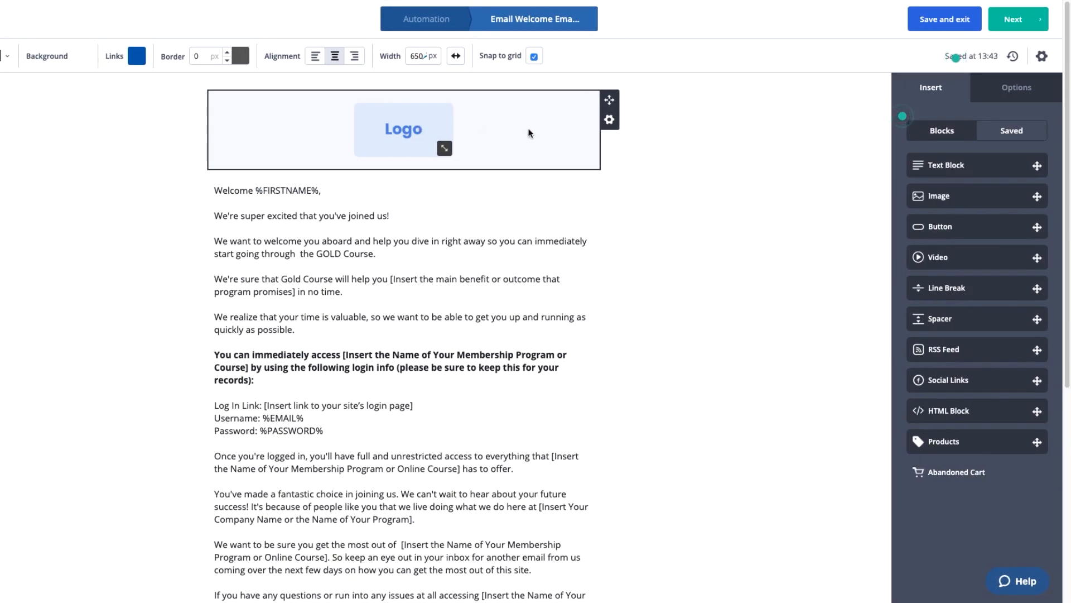
click(1015, 21)
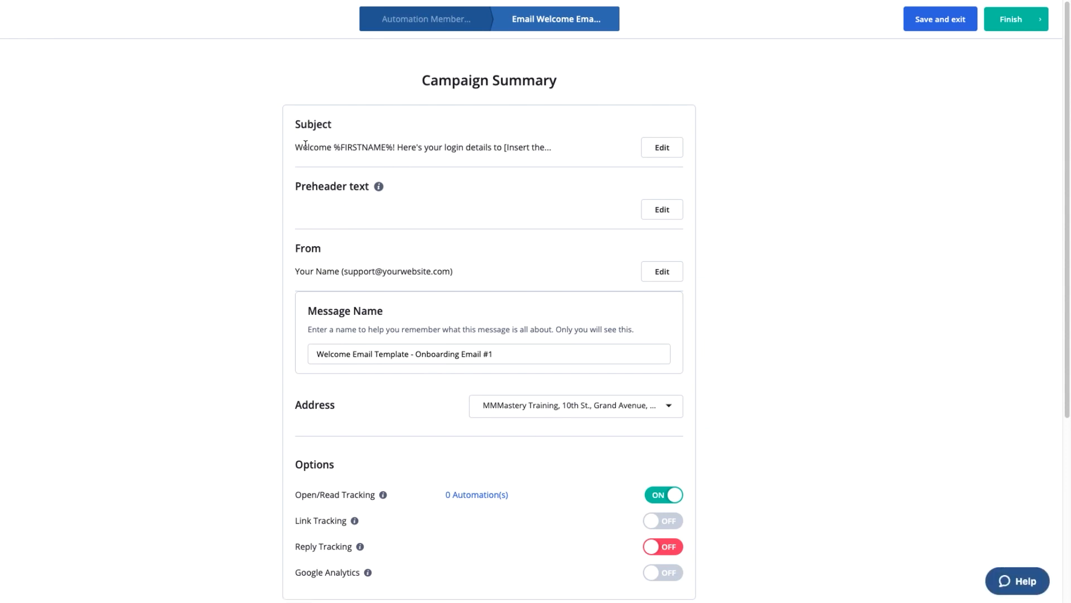
- Open the welcome email's subject settings and review the first name field and the program name placeholder in the subject
drag(307, 148, 411, 147)
click(412, 147)
click(661, 150)
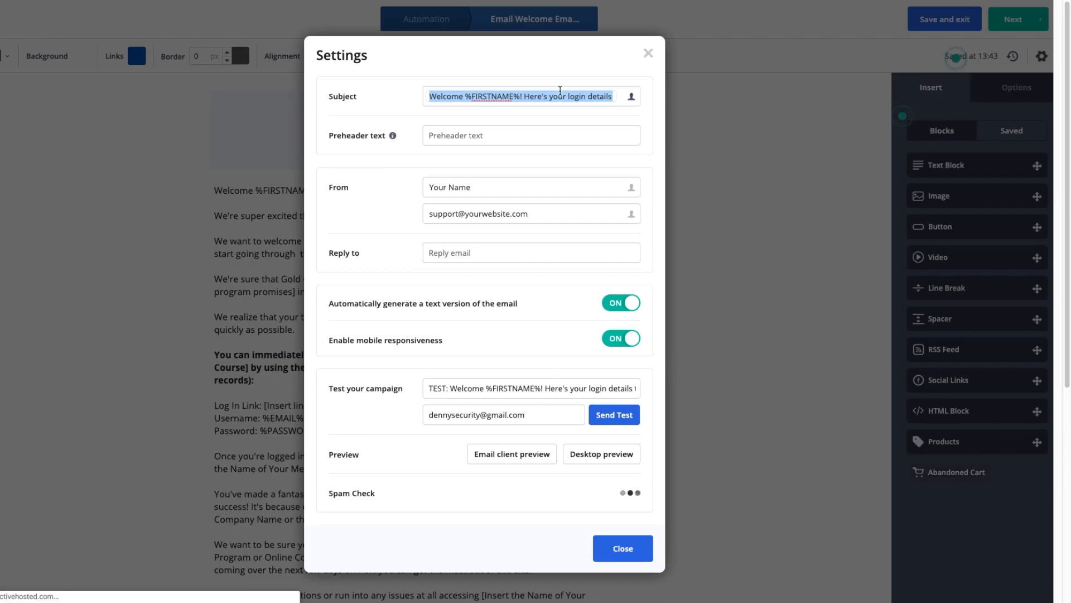
click(468, 96)
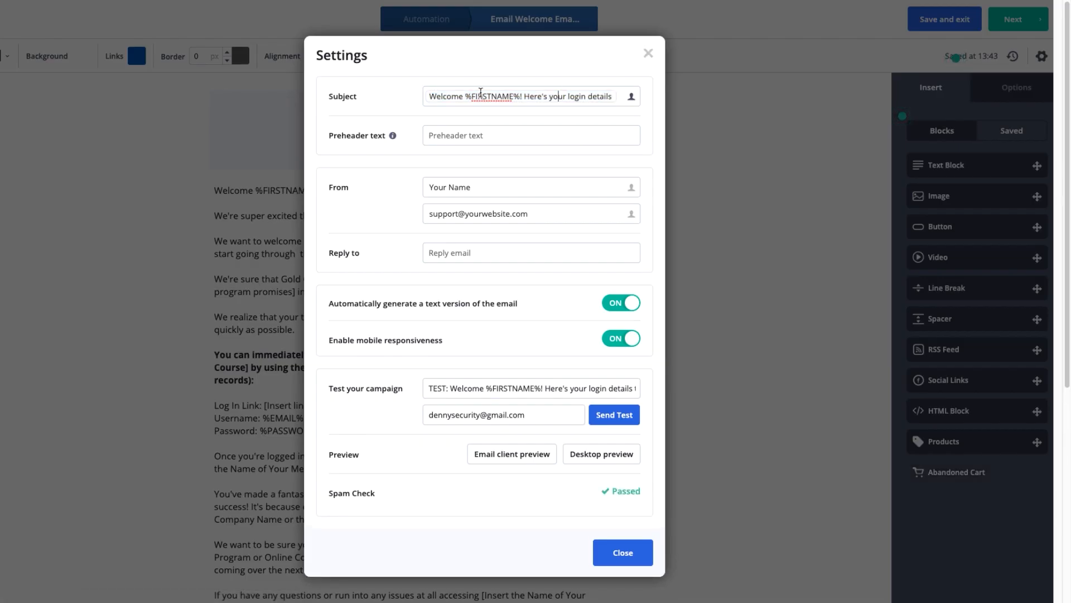
drag(467, 96, 556, 97)
click(519, 98)
click(543, 97)
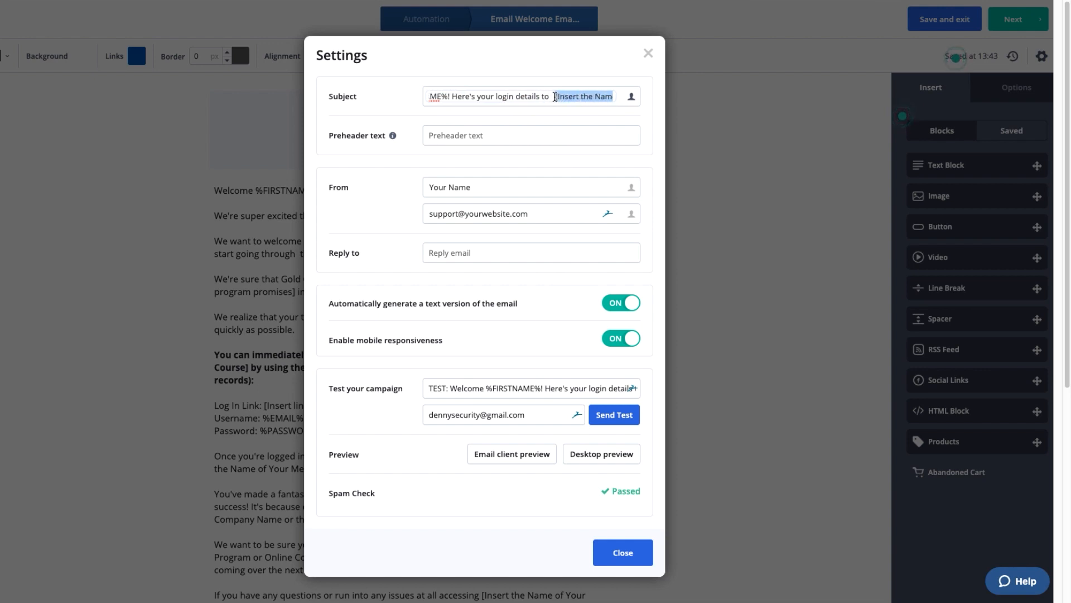
click(551, 96)
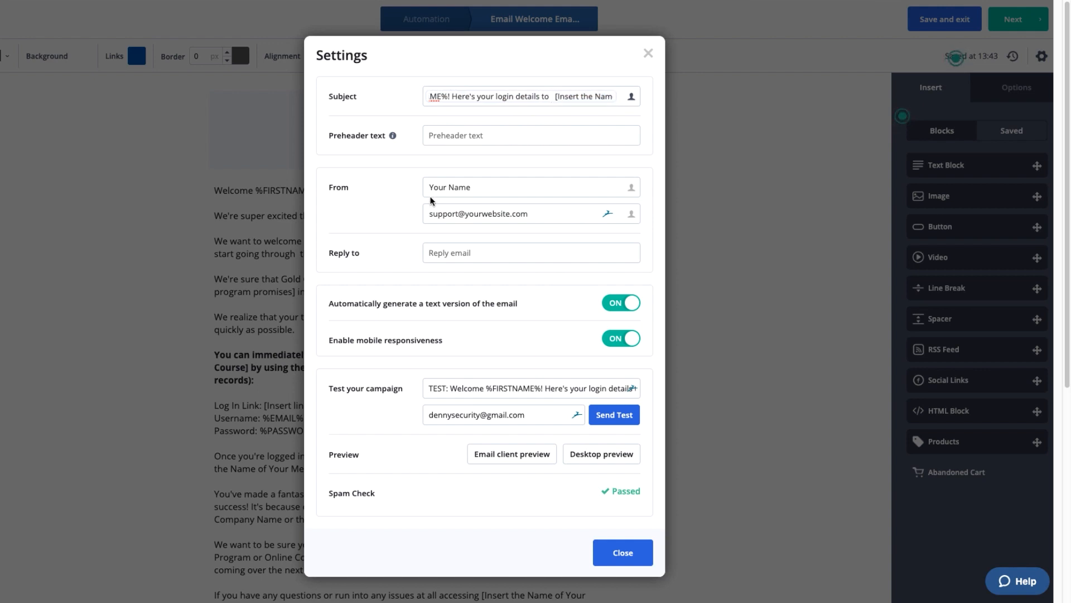
- Review the sender name and sender email fields in the email settings, and return to the campaign summary
drag(495, 185, 386, 191)
click(388, 187)
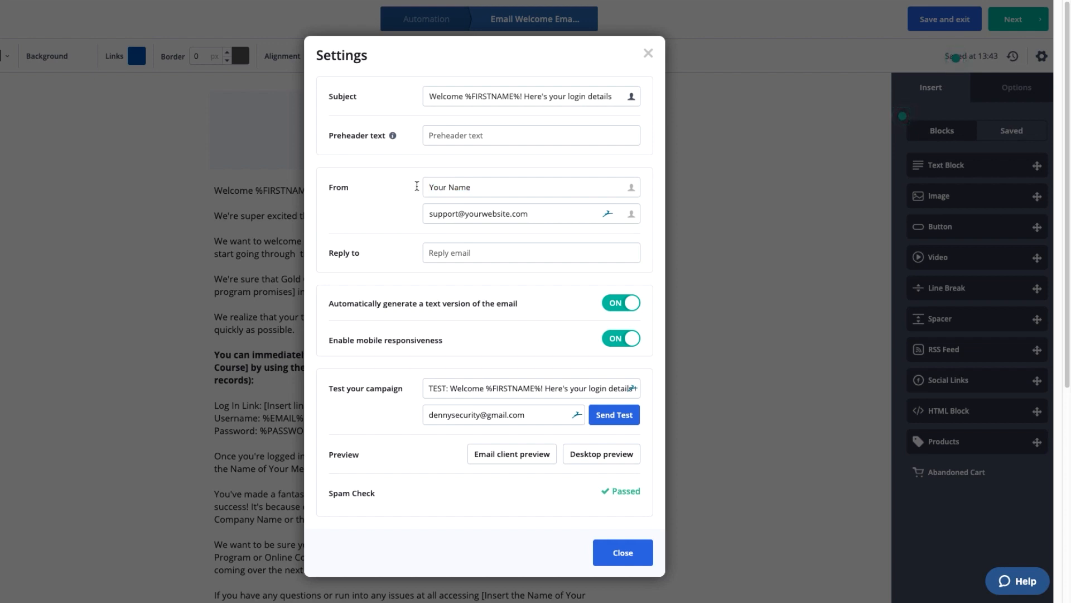
drag(511, 215, 416, 220)
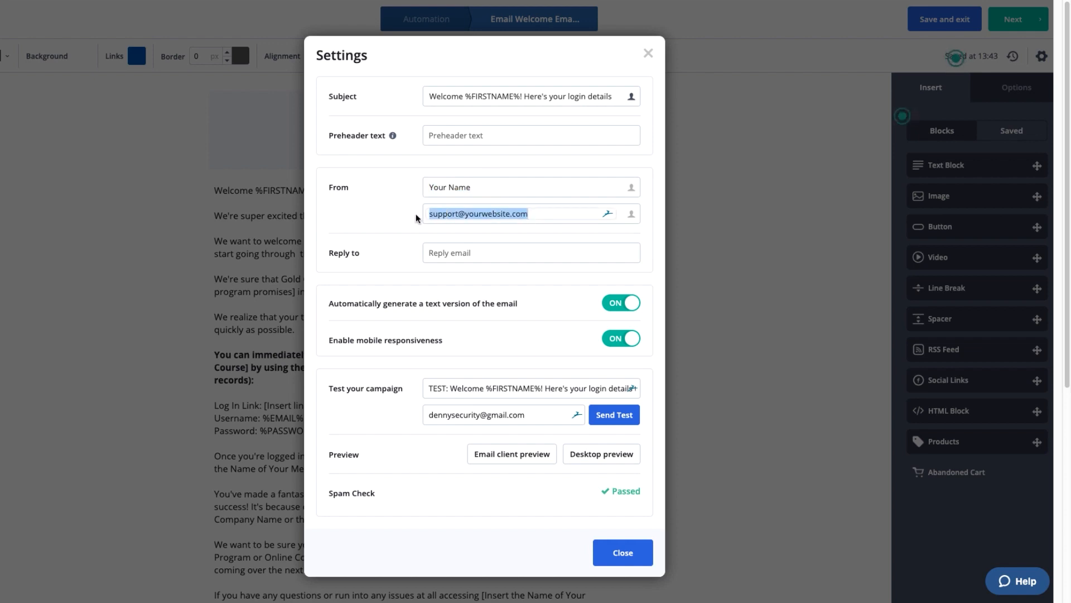
click(364, 211)
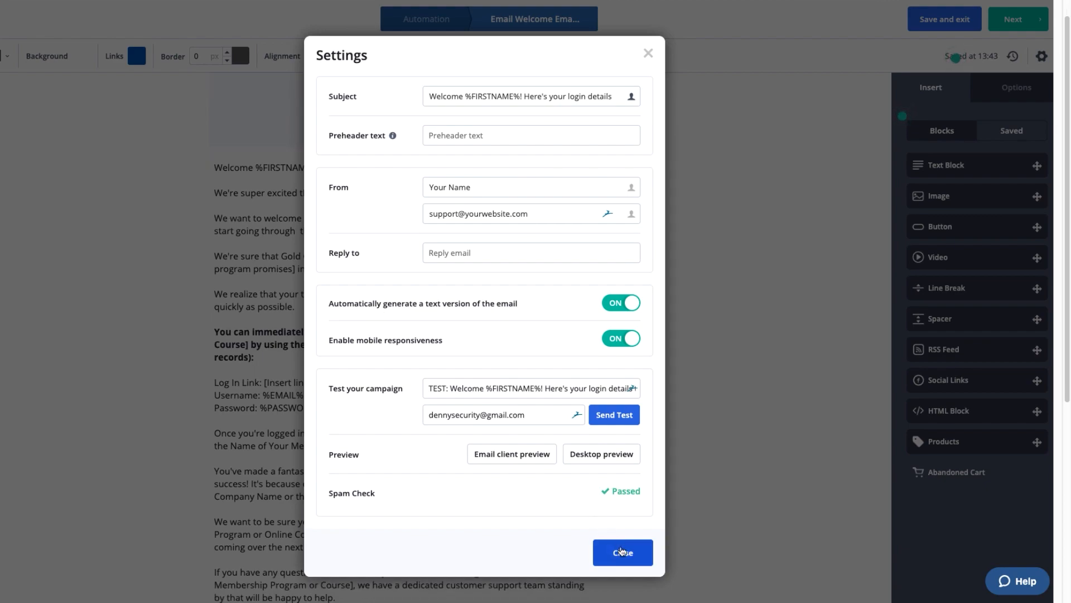
click(621, 551)
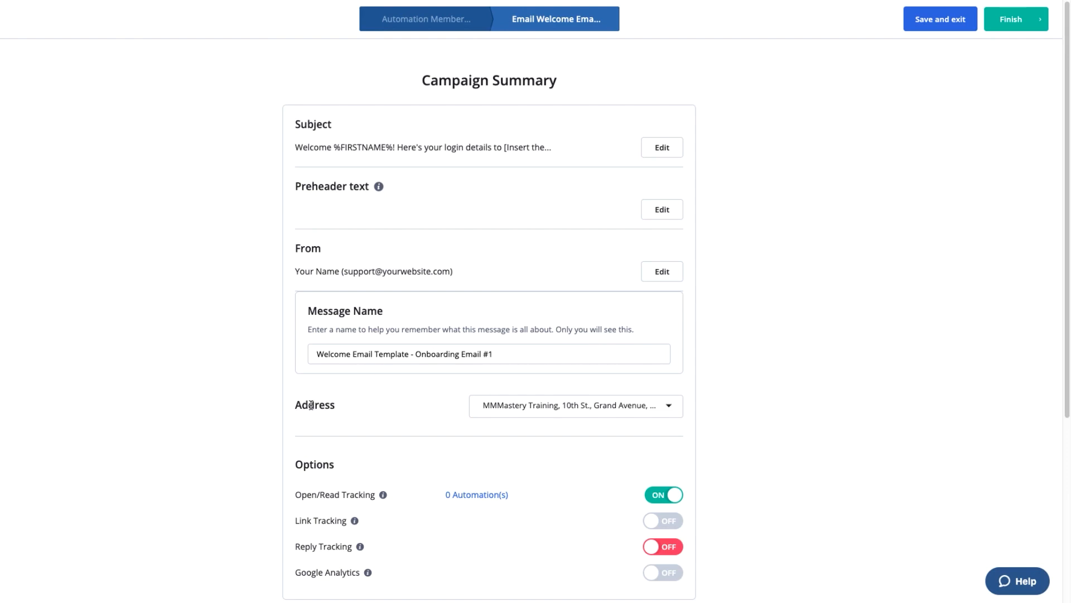
- Set the welcome email's mailing address to the Your Company entry
drag(301, 408, 412, 410)
click(411, 409)
click(532, 405)
click(508, 467)
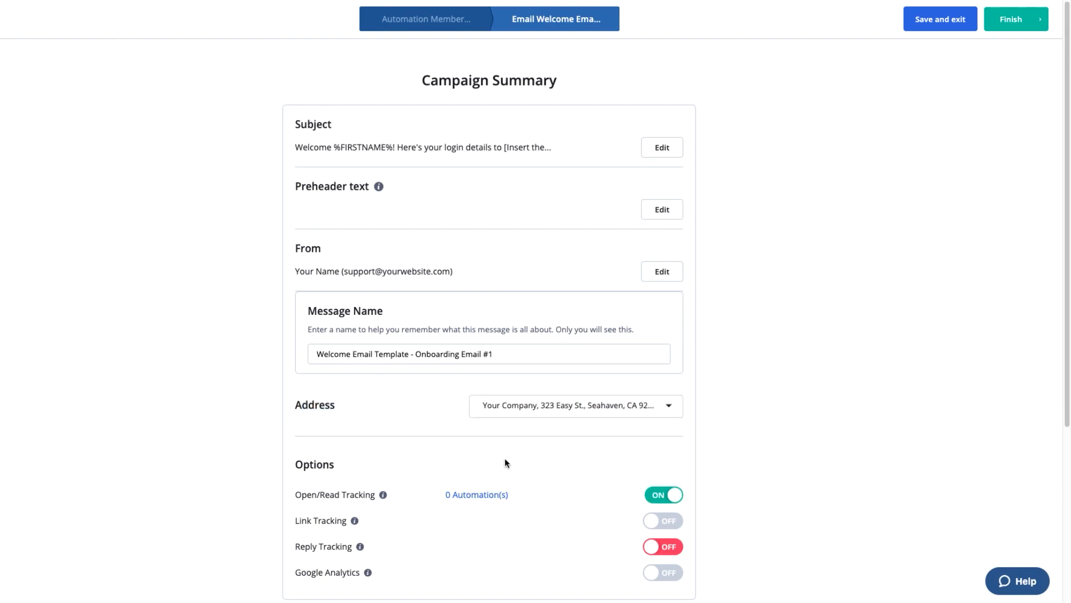
- Select the MMMastery Training mailing address for the welcome email and finish the campaign
click(495, 410)
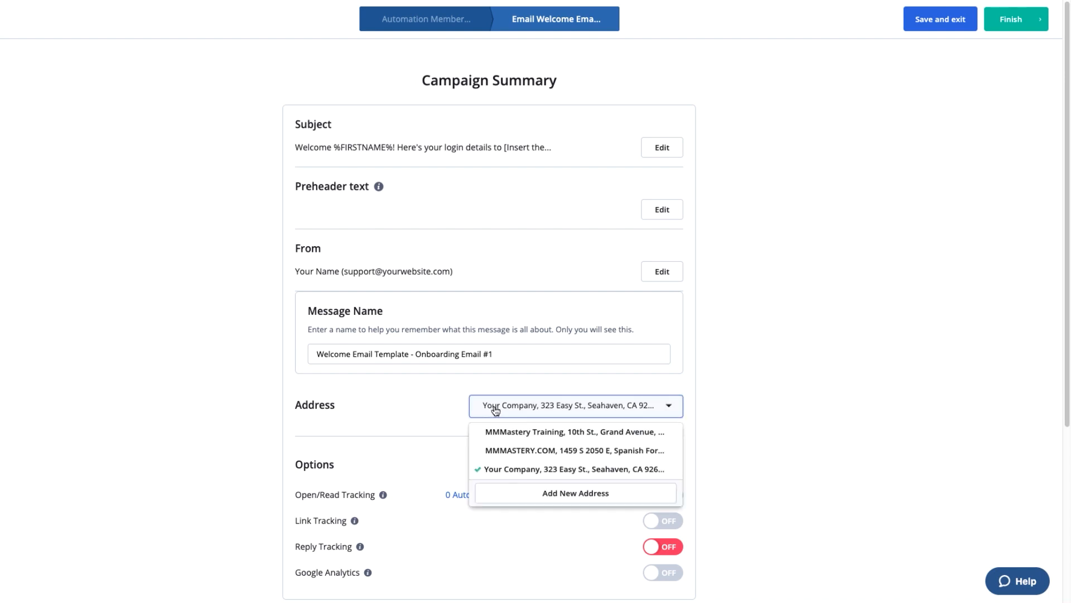
click(505, 434)
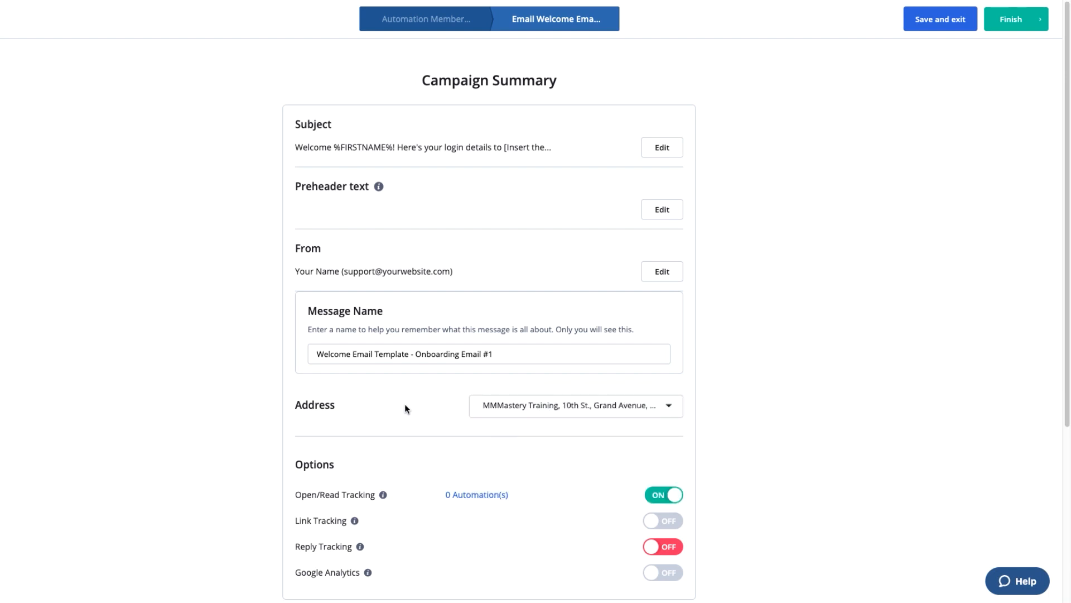
click(1021, 24)
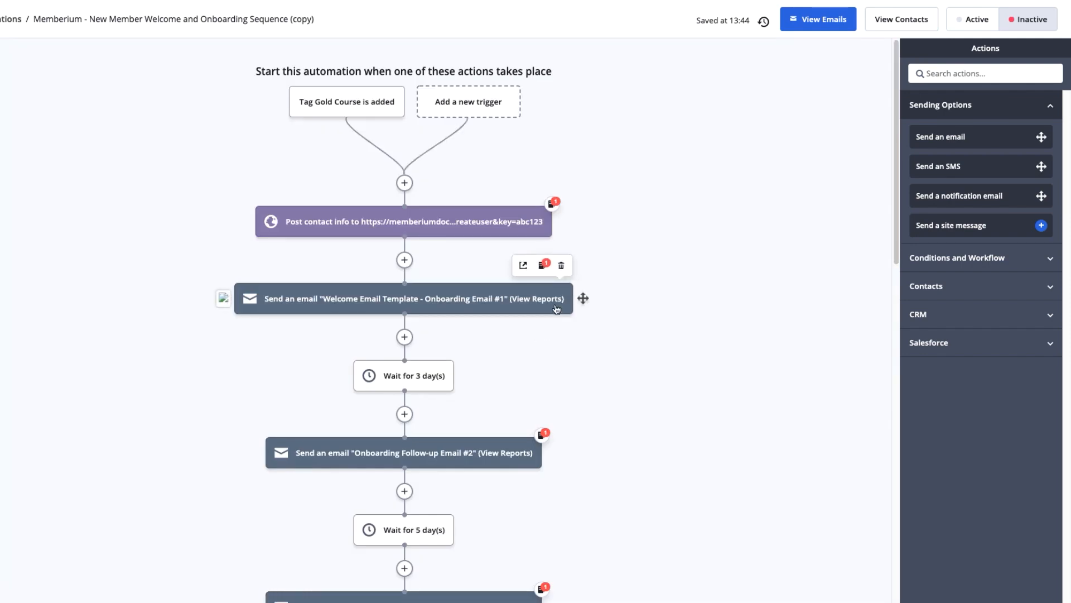
- Look through the automation's follow-up emails and open Onboarding Follow-up Email #2 with its text block ready for editing
scroll(632, 363, down, 12)
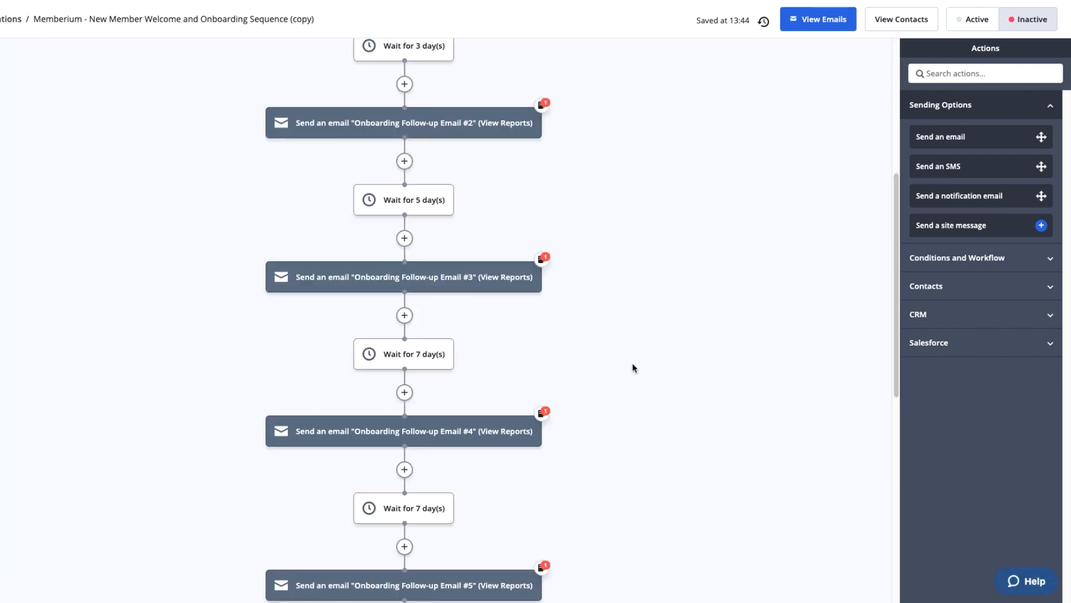
scroll(621, 368, up, 12)
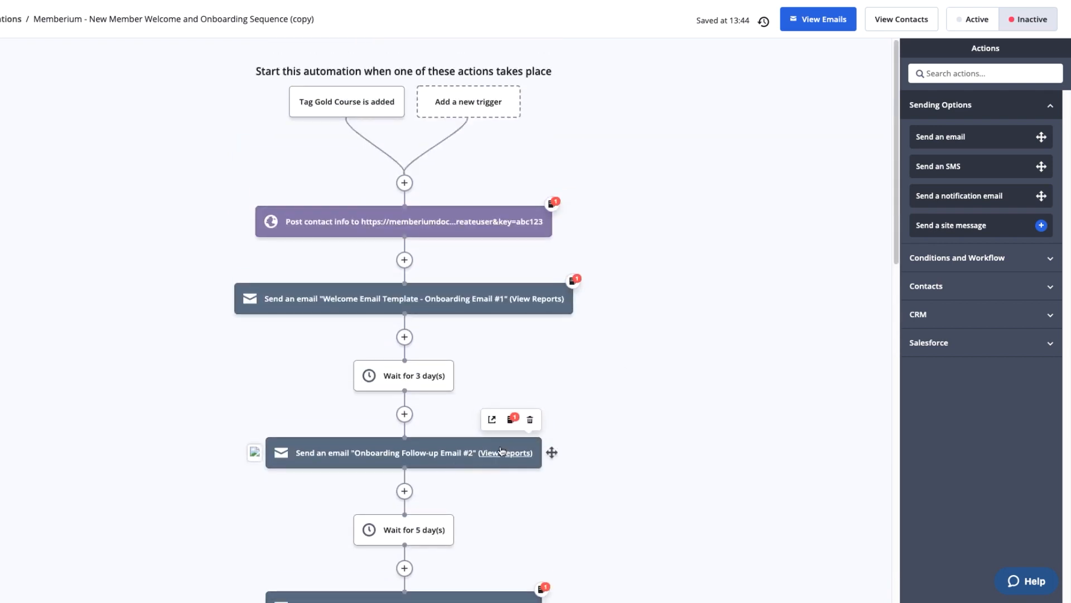
click(410, 445)
click(409, 419)
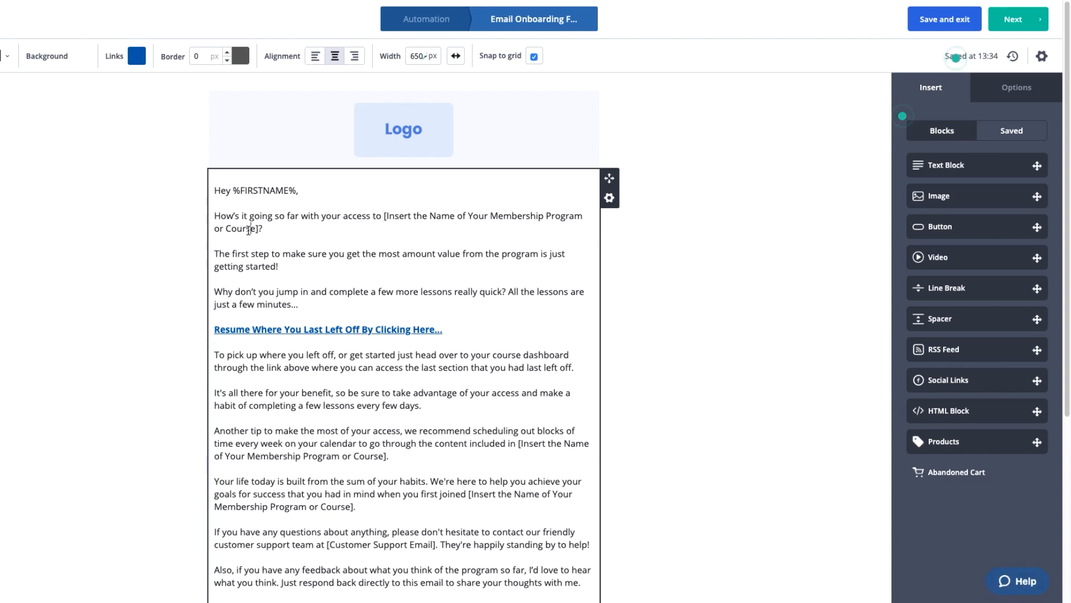
click(329, 246)
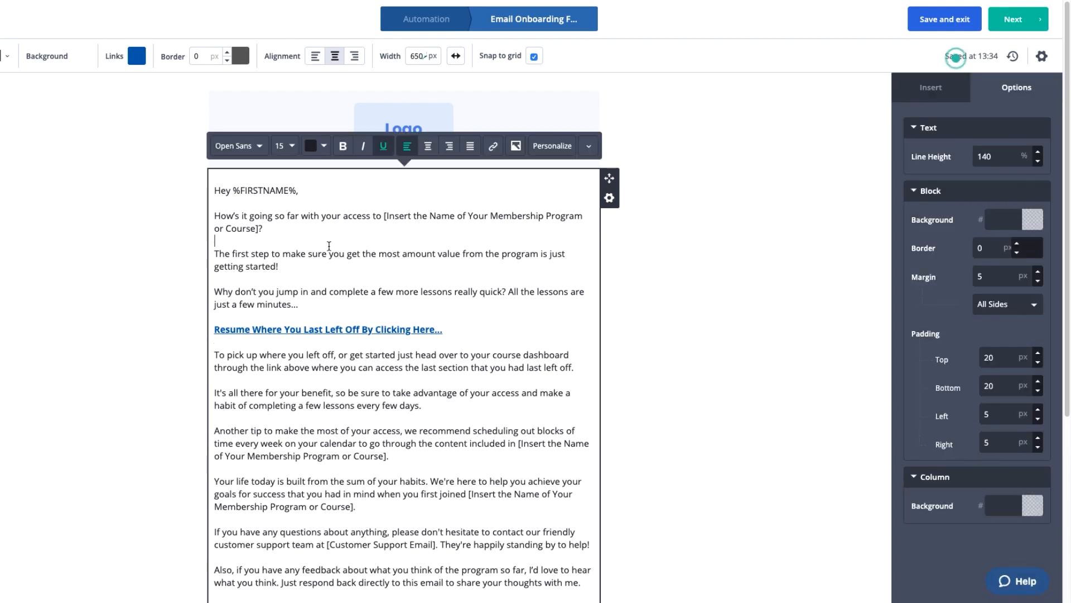
click(306, 315)
- Replace the URL of the "Resume Where You Last Left Off By Clicking Here..." link with Memberium's Email Autologin Example URL
click(241, 329)
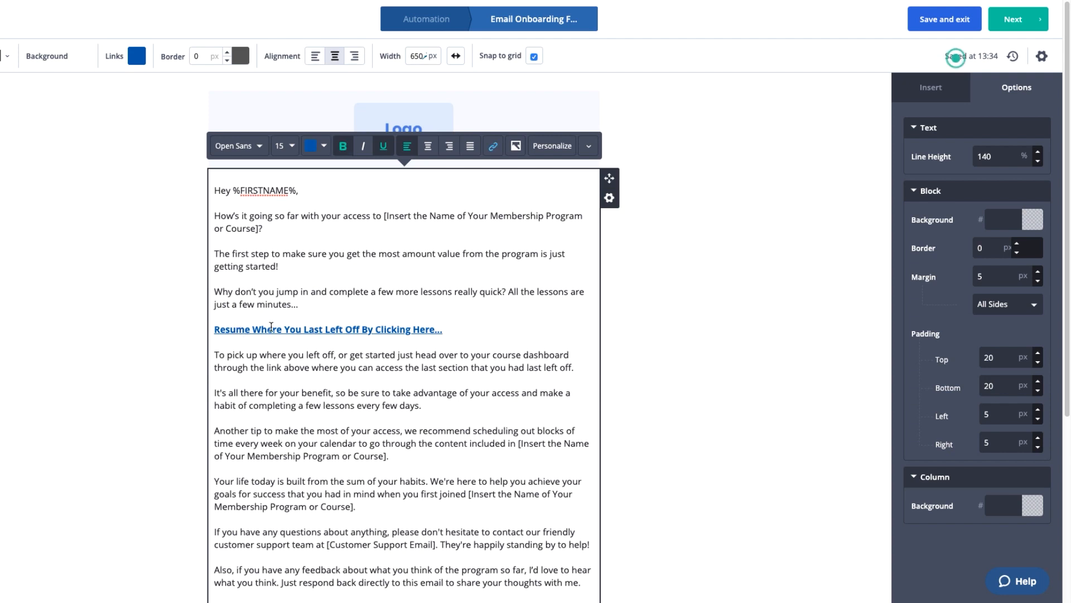
click(493, 147)
triple_click(399, 97)
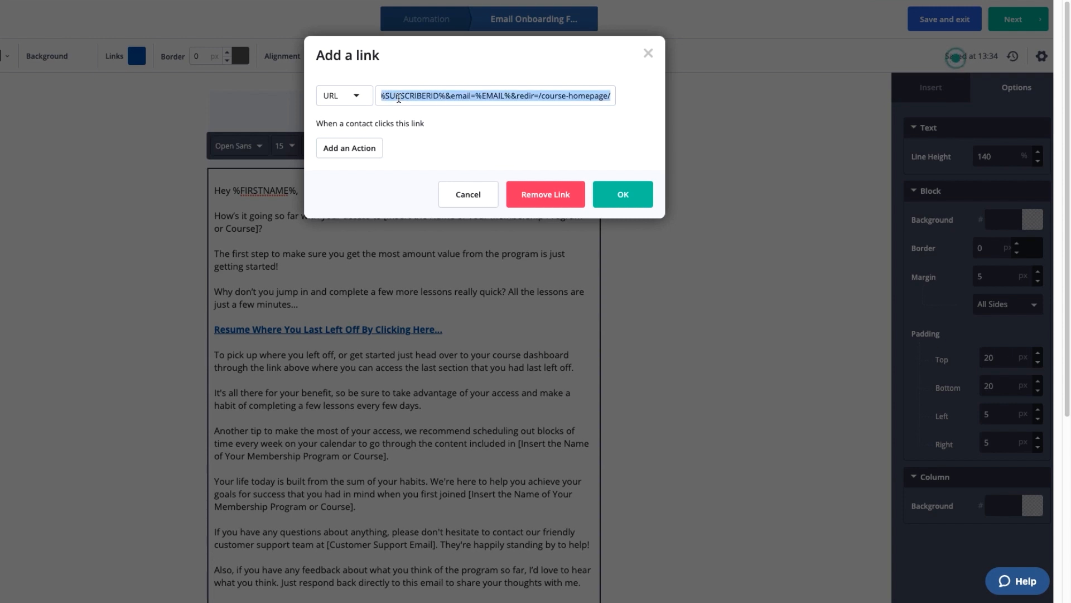
text(#)
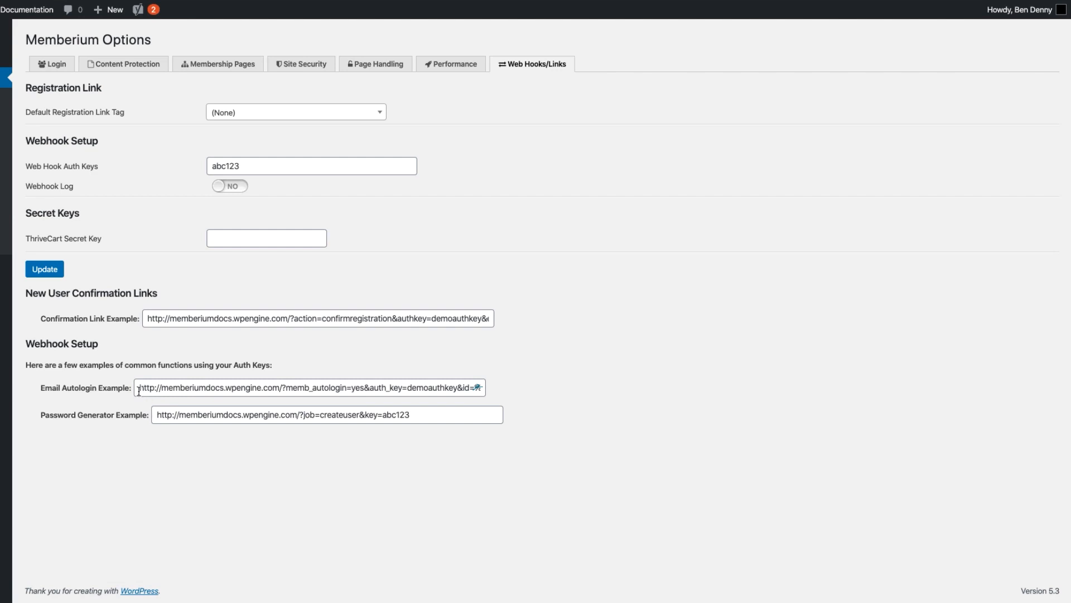
click(139, 390)
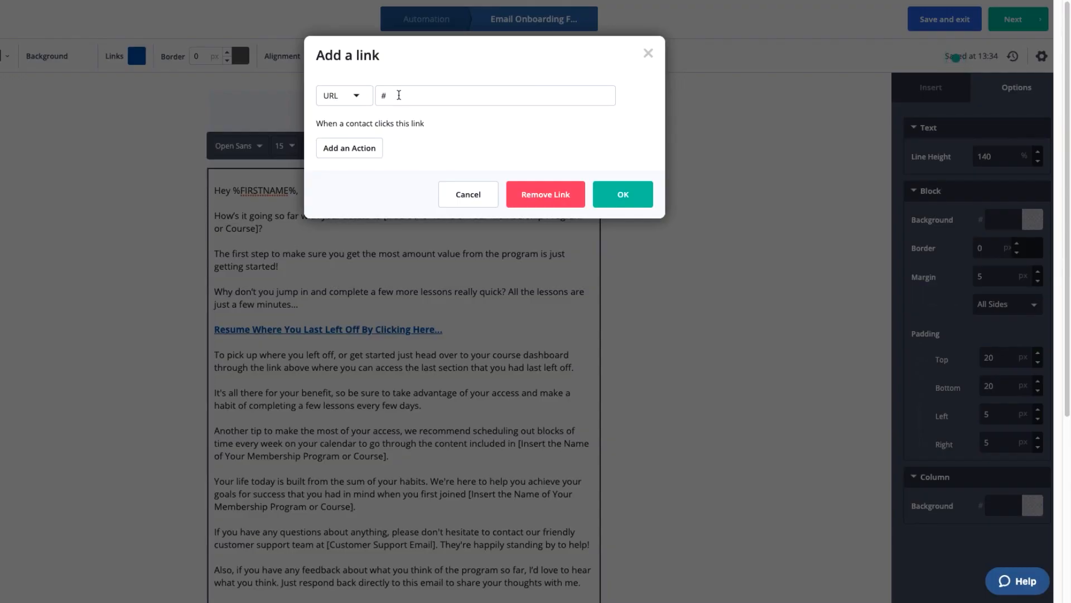
right_click(407, 98)
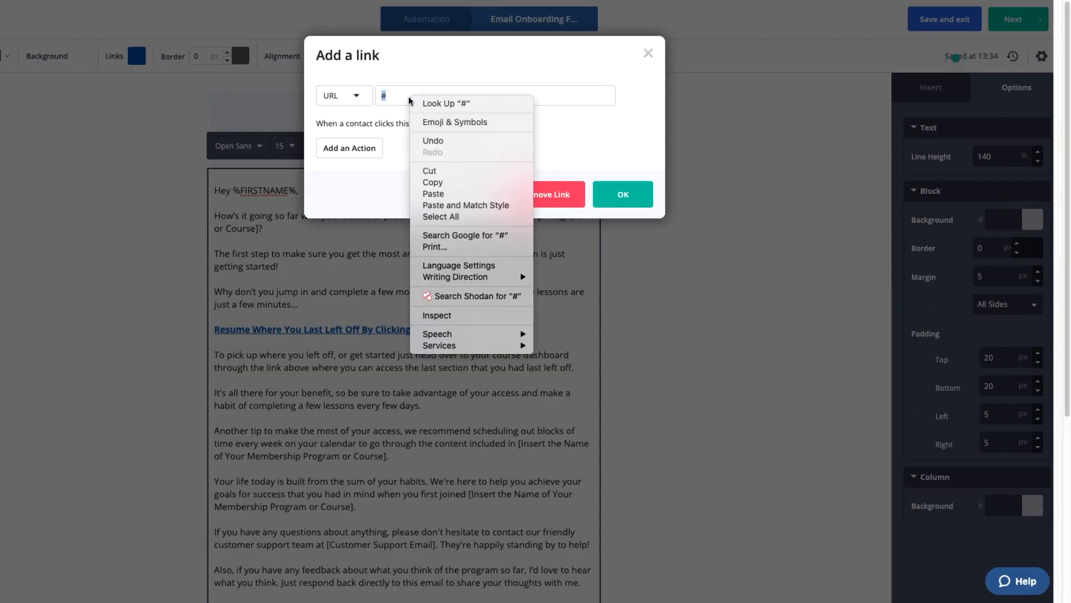
click(447, 192)
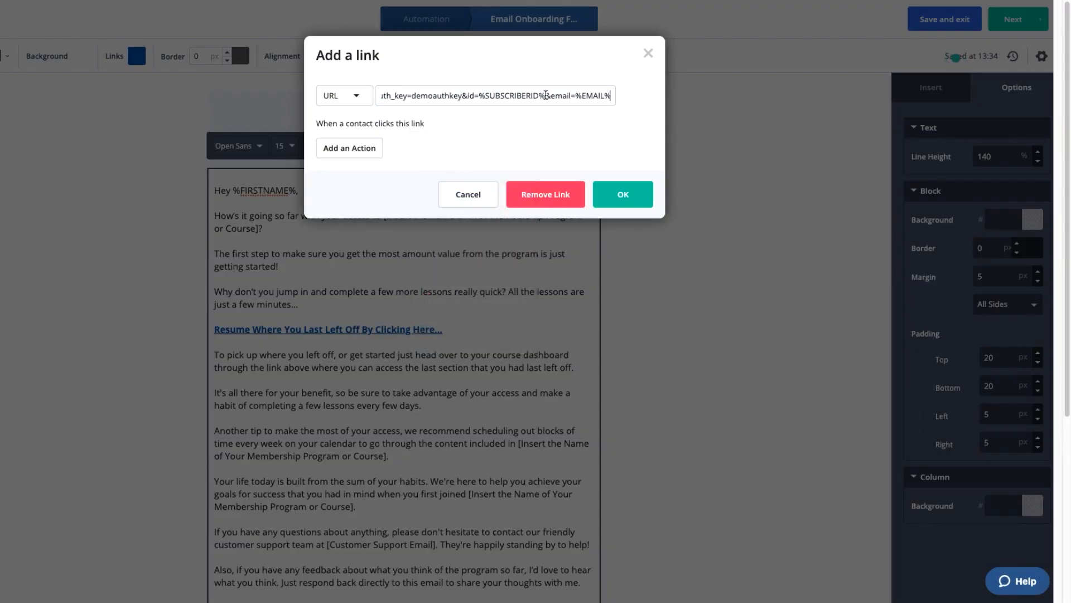
- Change the autologin link's protocol to https
drag(489, 95, 360, 99)
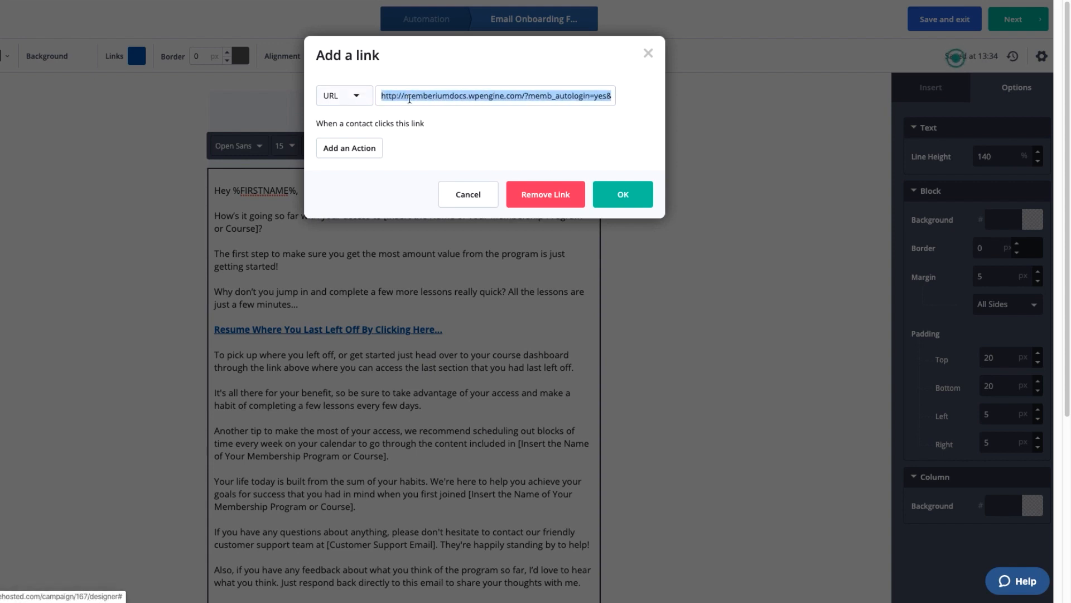
click(417, 97)
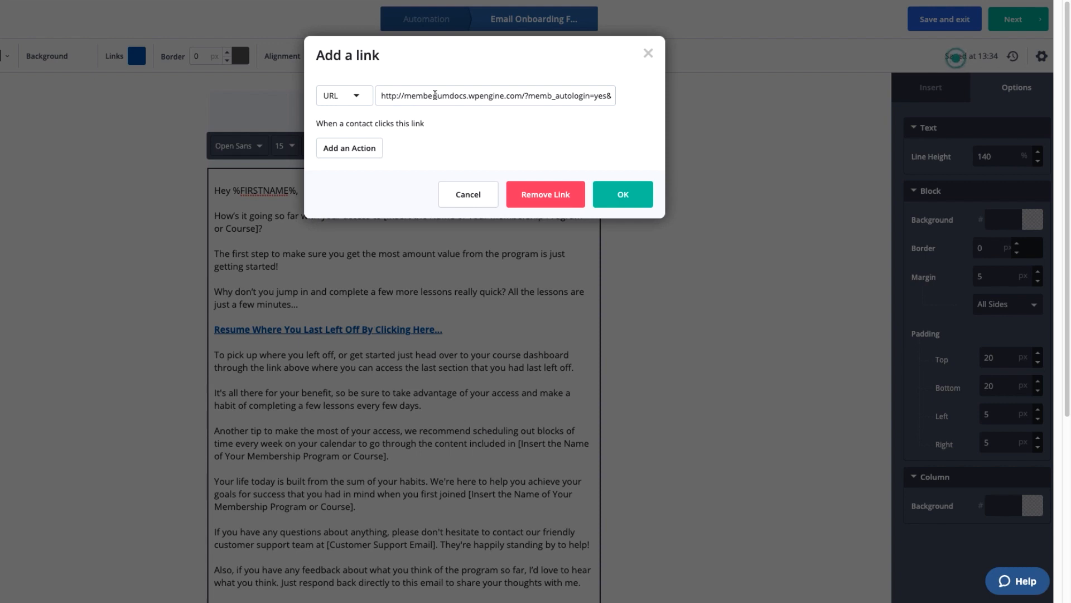
text(s)
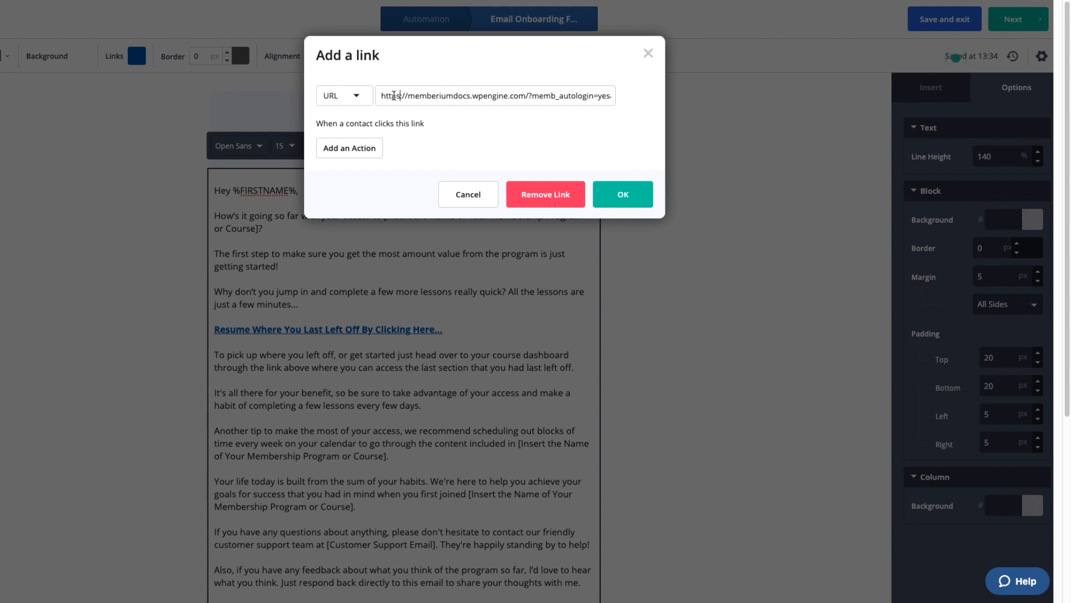
- Append the redirect parameter "&redir=" after %EMAIL% at the end of the autologin link's URL
drag(436, 96, 677, 100)
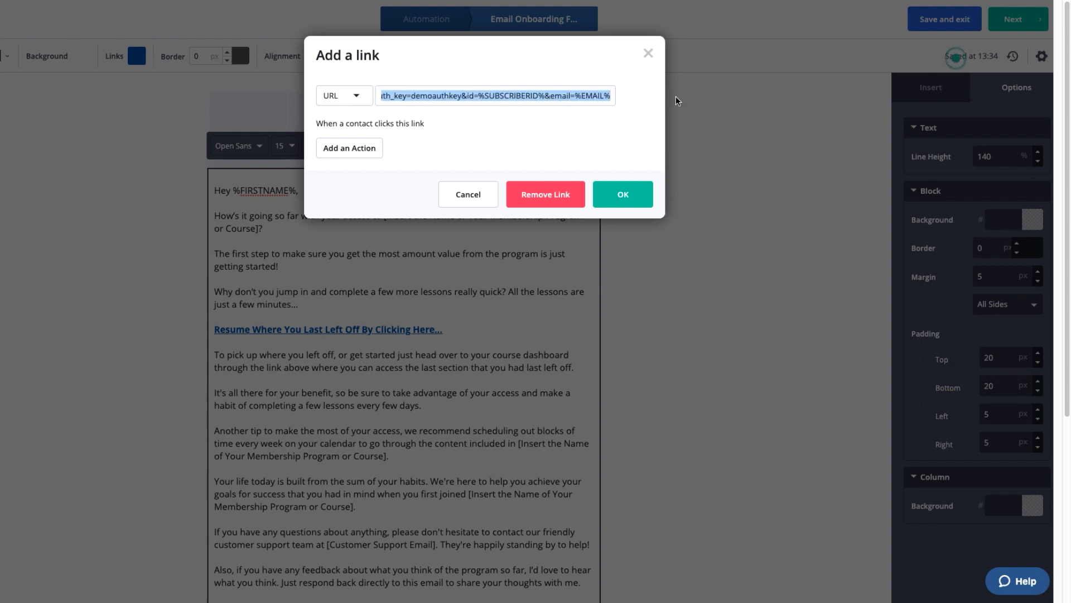
click(611, 96)
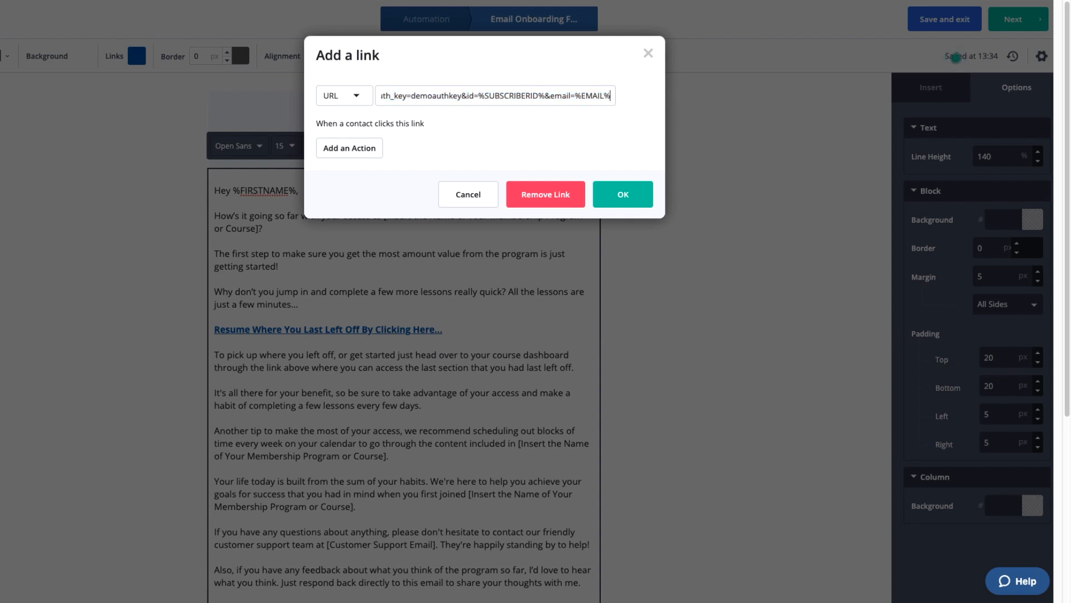
text(&redir)
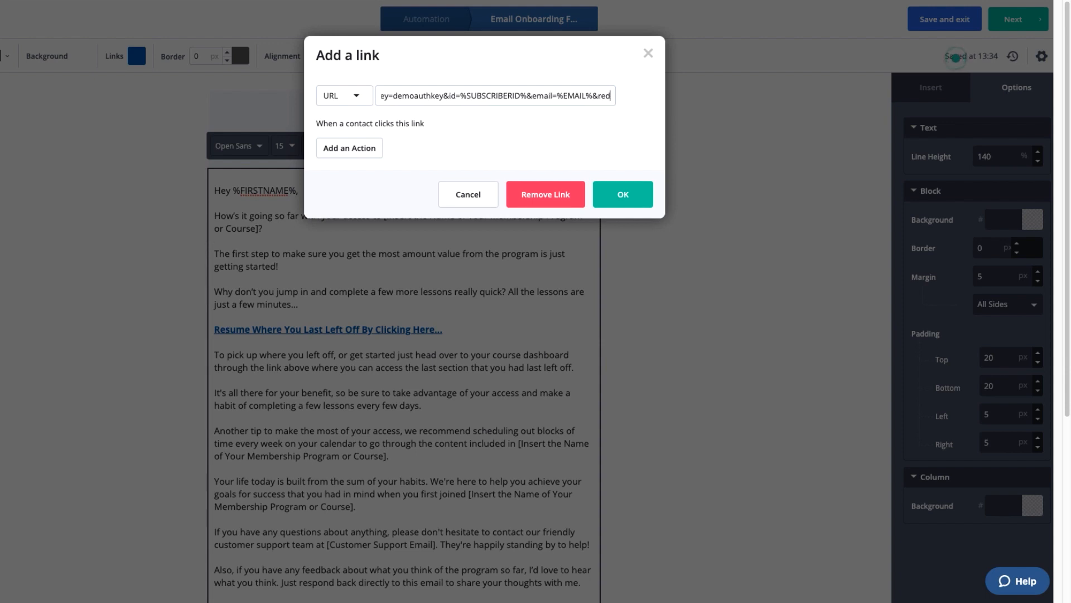
text(=/)
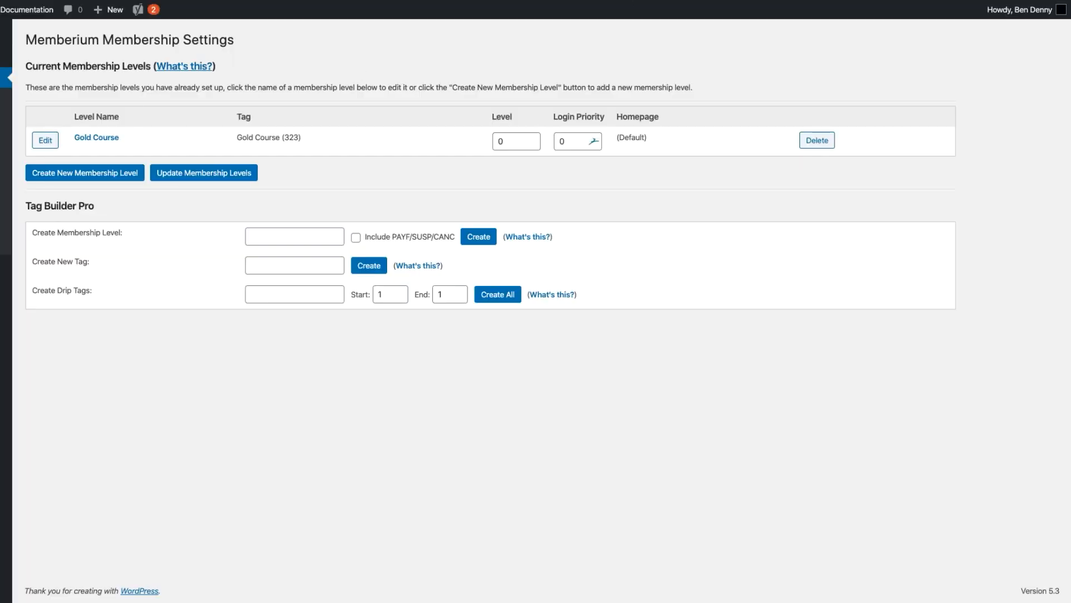
- In the WordPress admin, open the Gold course, view its live page and highlight the path portion of its URL
mouse_move(6, 266)
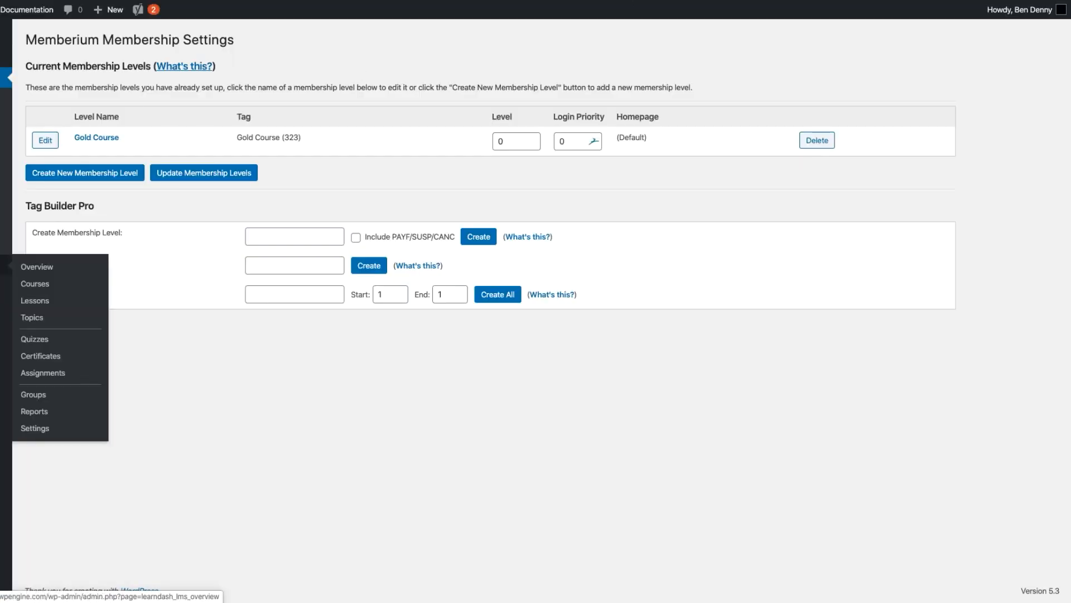
click(39, 283)
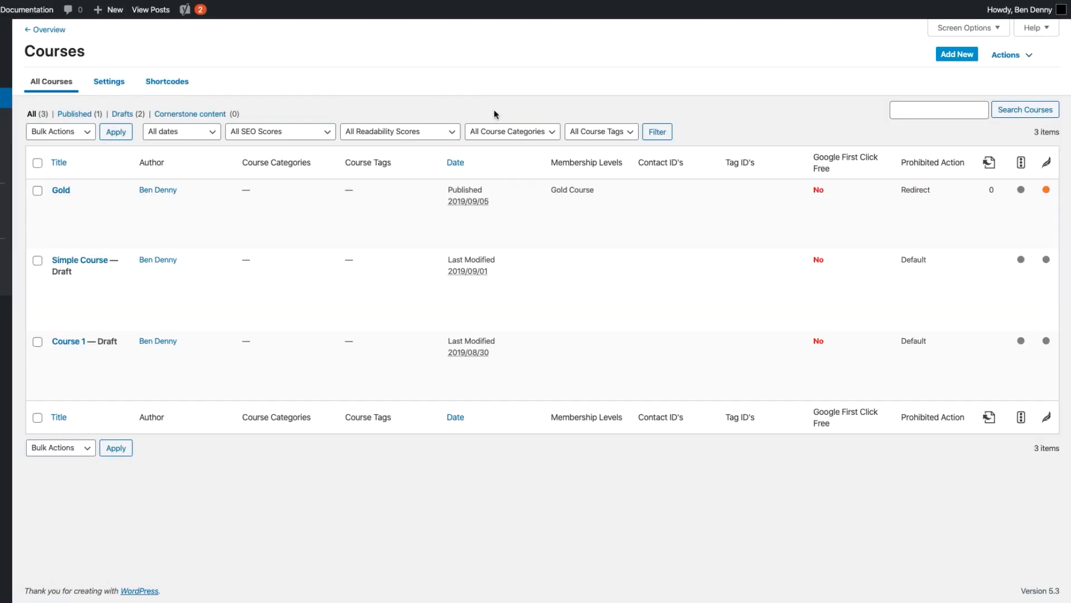
click(64, 193)
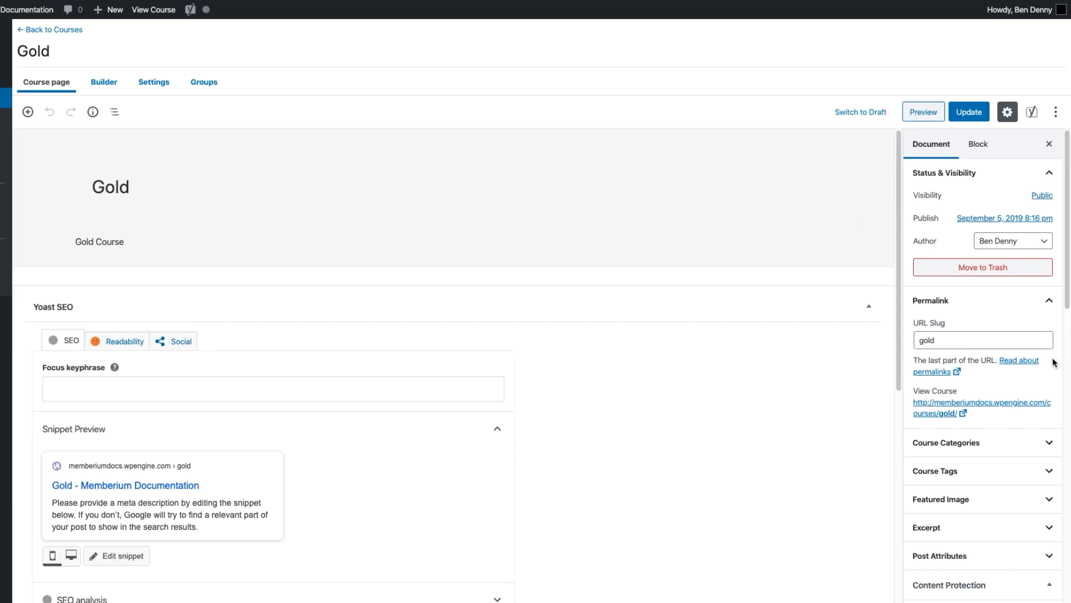
click(936, 413)
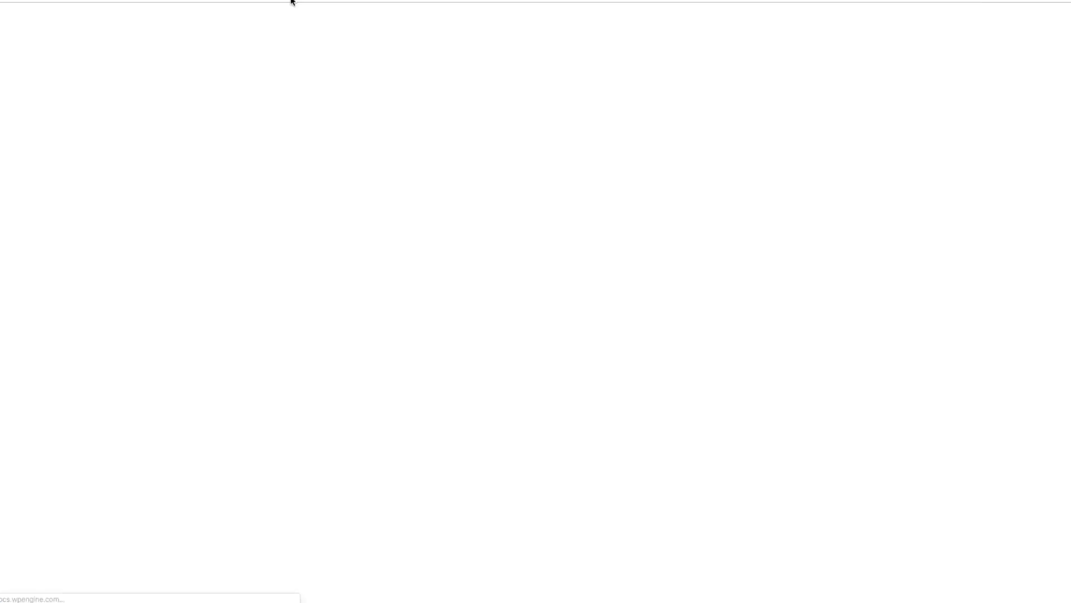
drag(72, 12, 276, 13)
click(198, 12)
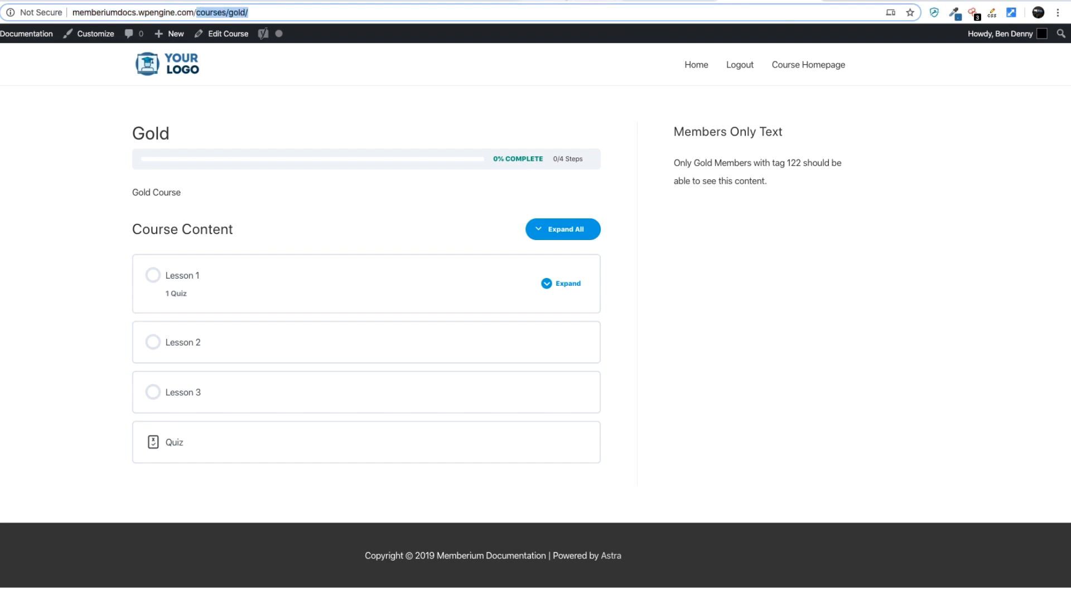
- Back in the ActiveCampaign email, complete the autologin link's redirect with the path /courses/gold and apply the link
click(567, 1)
drag(575, 119, 651, 125)
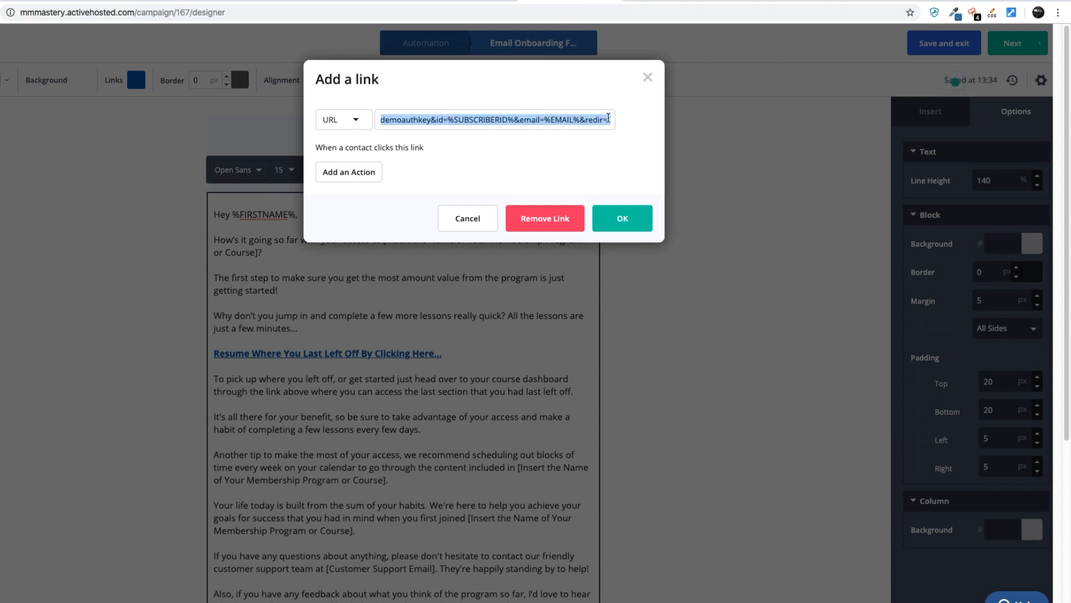
click(608, 119)
text(/c)
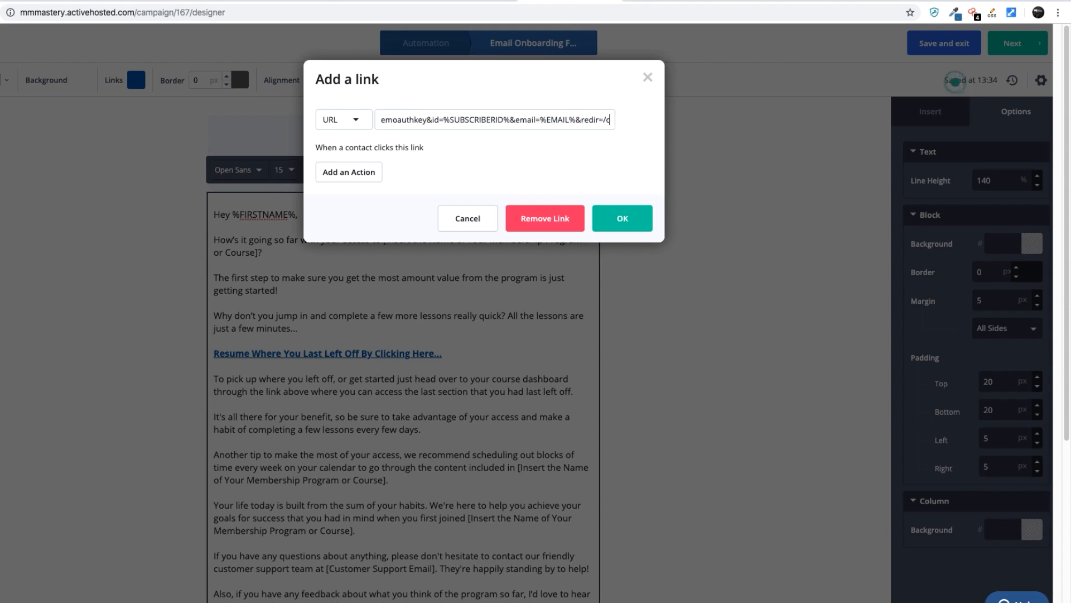
text(ourses/gold)
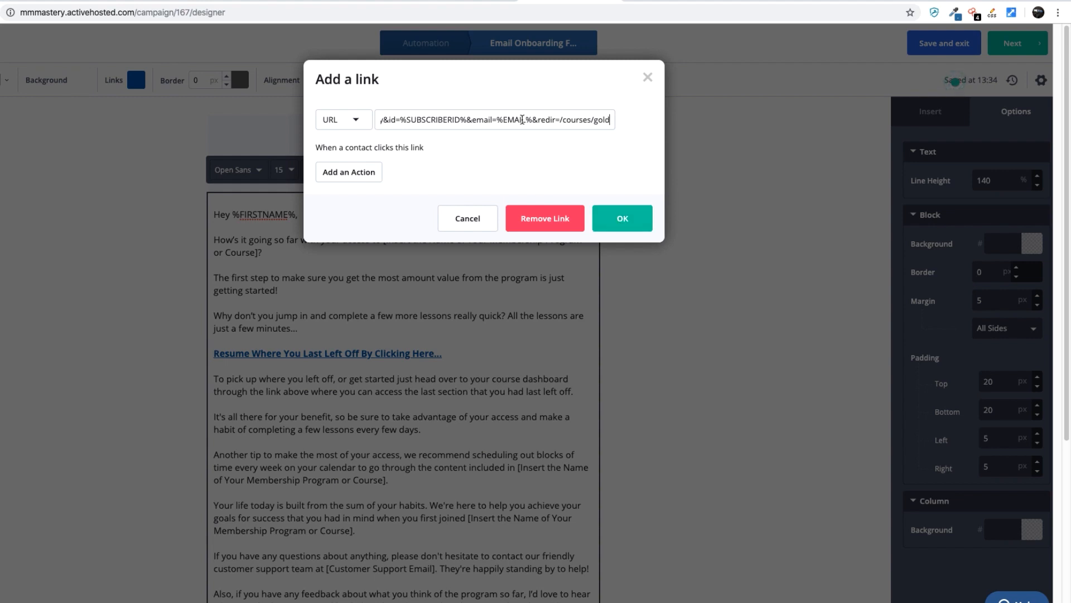
drag(533, 119, 618, 122)
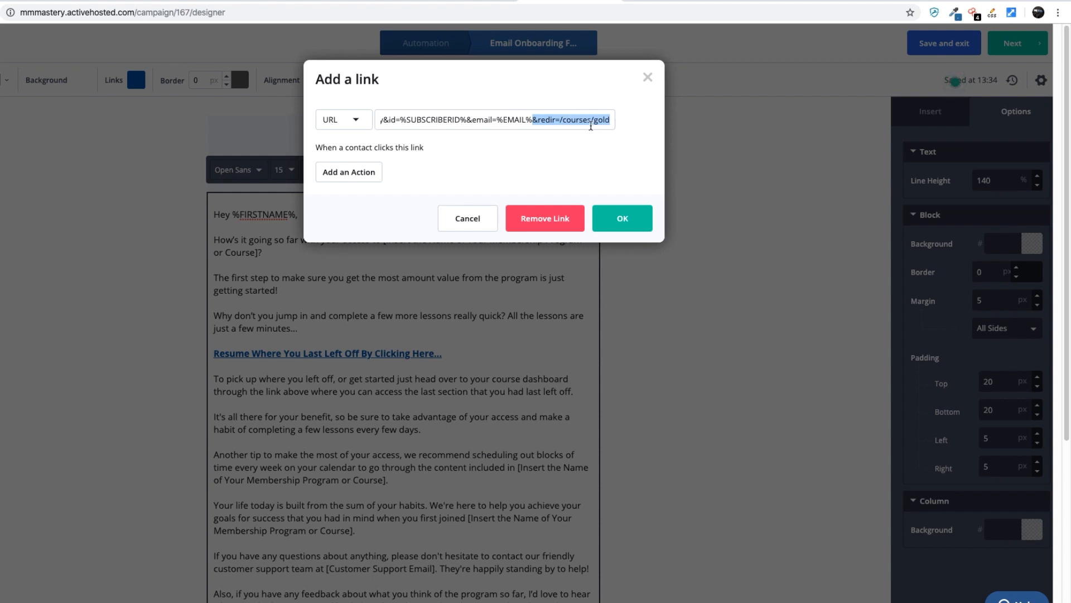
click(591, 126)
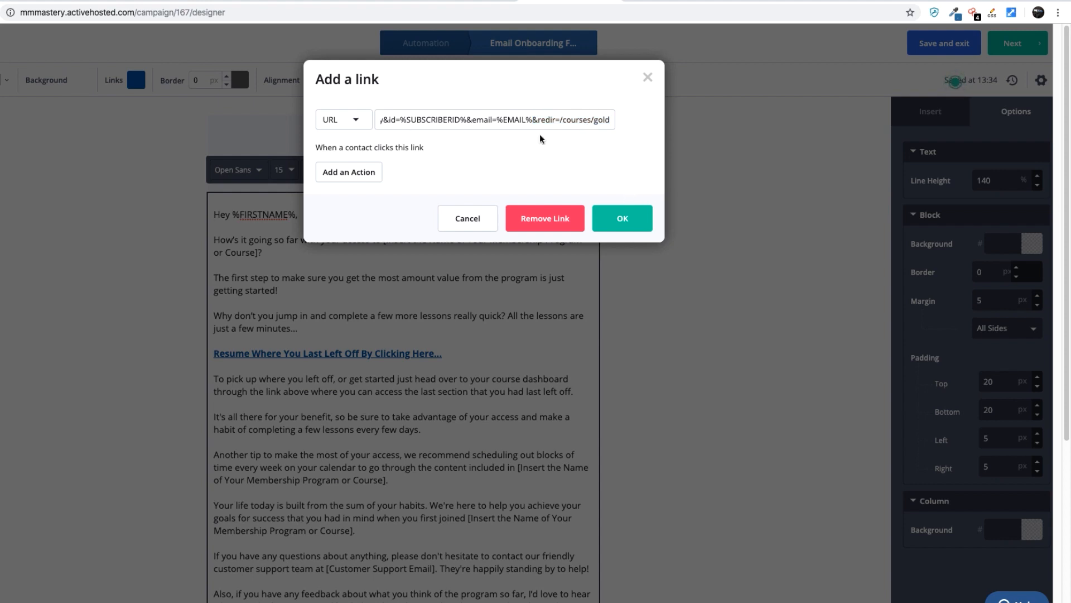
click(649, 220)
- Proceed to the Campaign Summary of Onboarding Follow-up Email #2, select the MMMastery Training mailing address and finish the campaign
scroll(357, 400, down, 5)
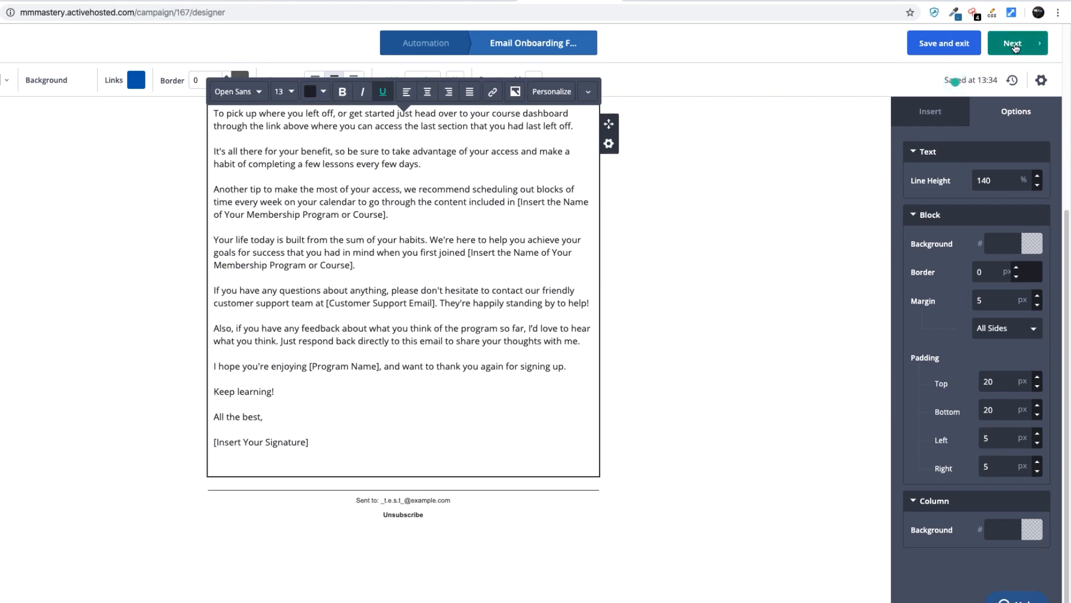
click(636, 250)
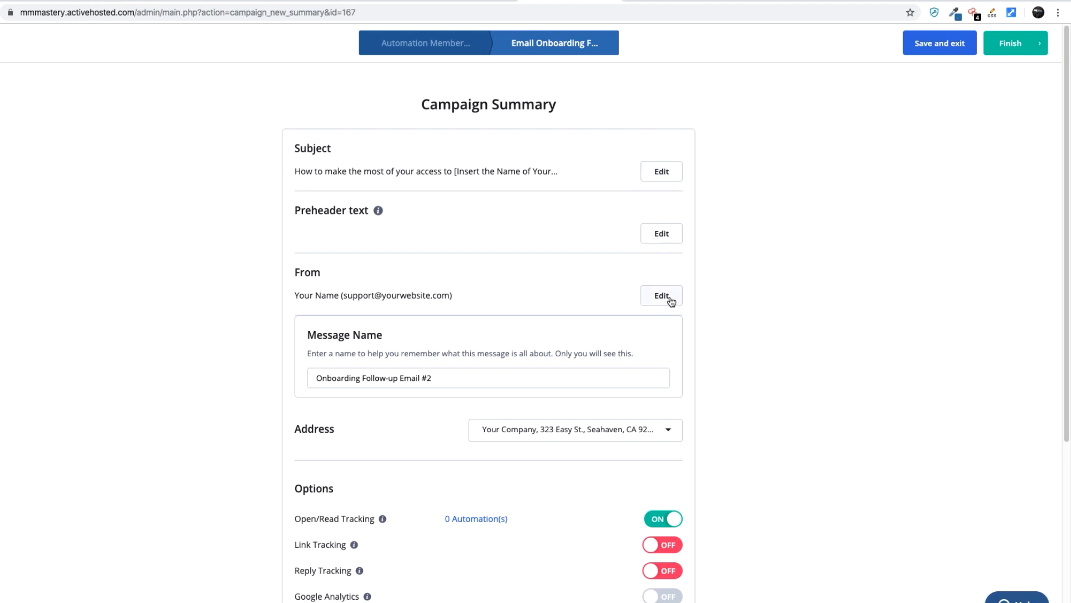
click(544, 431)
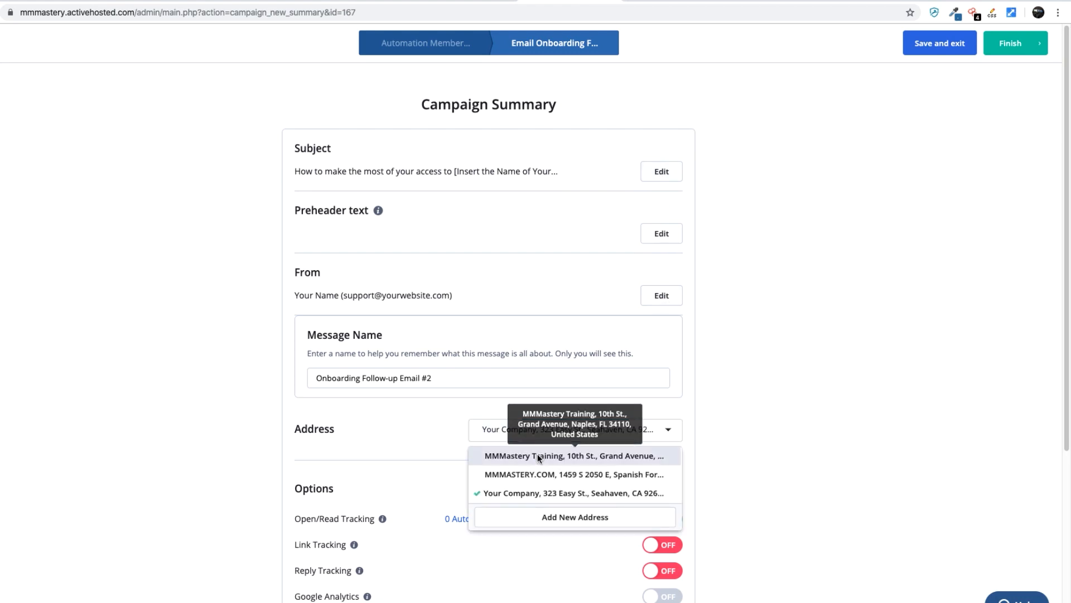
click(538, 456)
click(1003, 44)
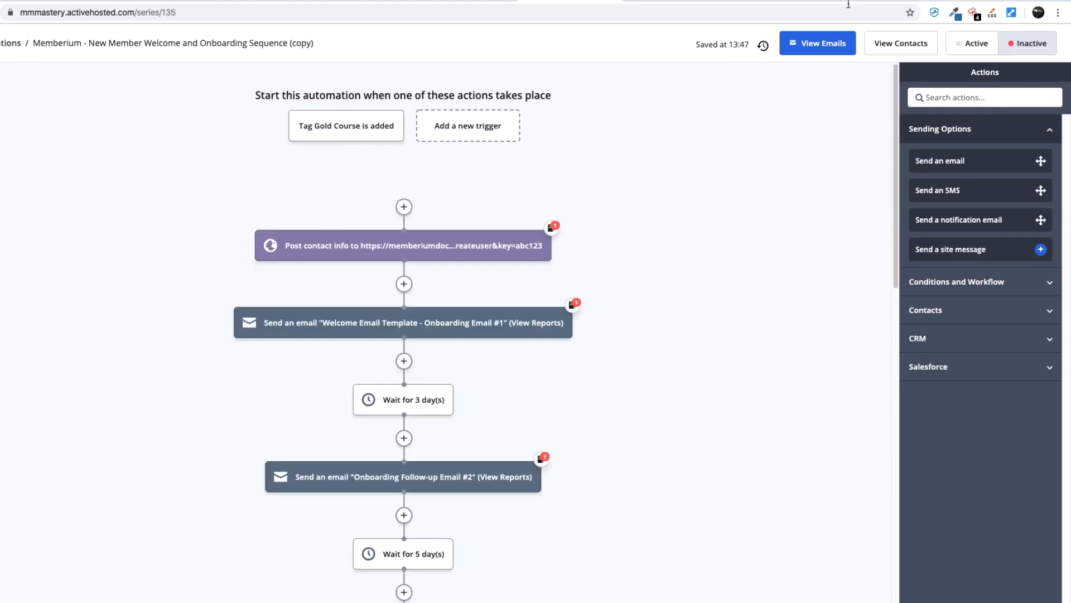
scroll(471, 370, down, 15)
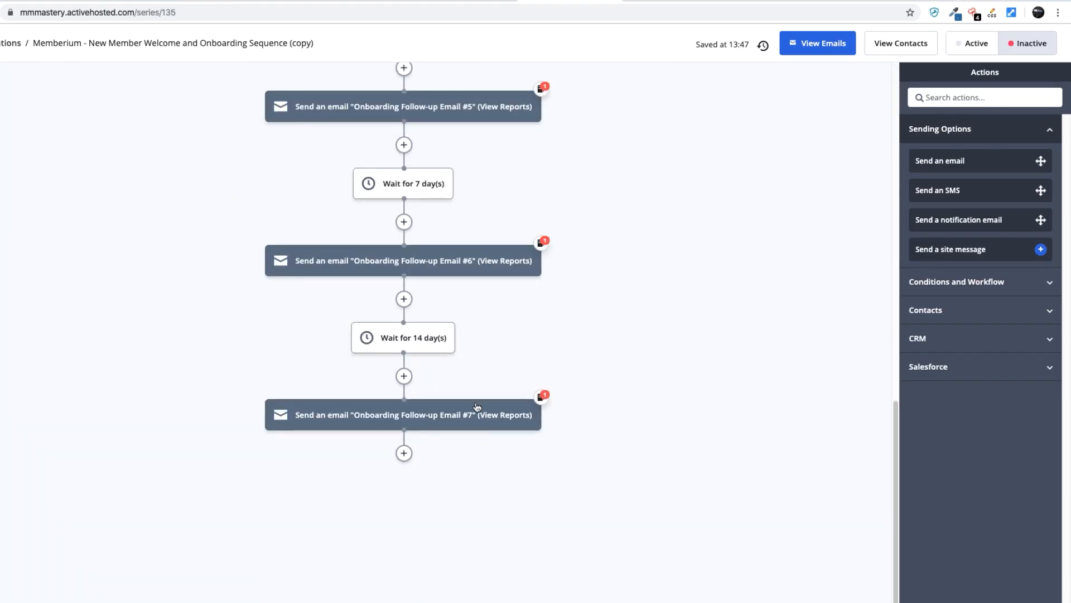
scroll(688, 363, up, 10)
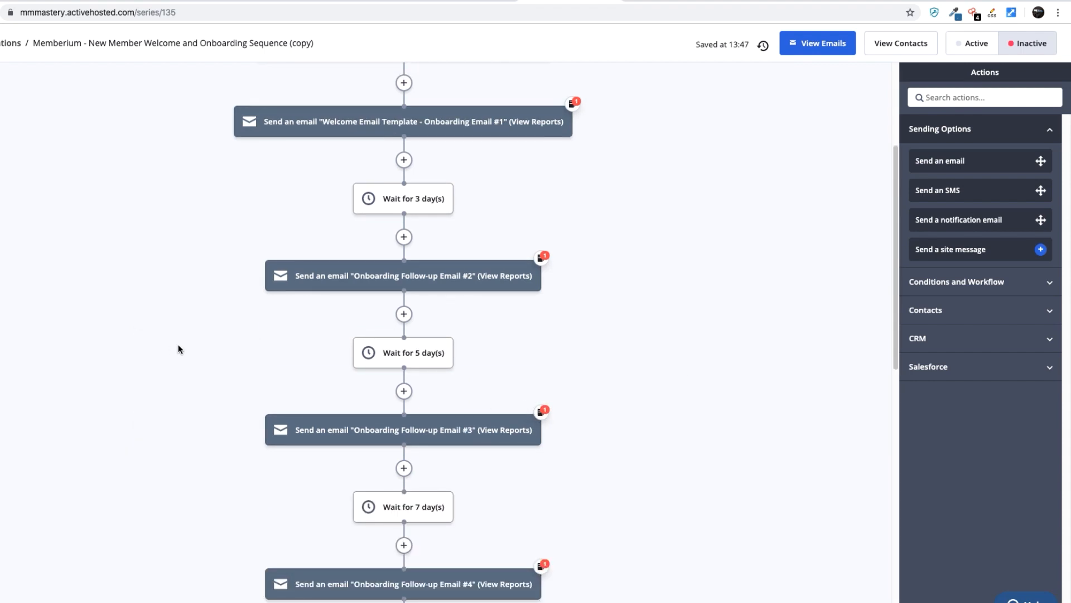
scroll(179, 346, up, 4)
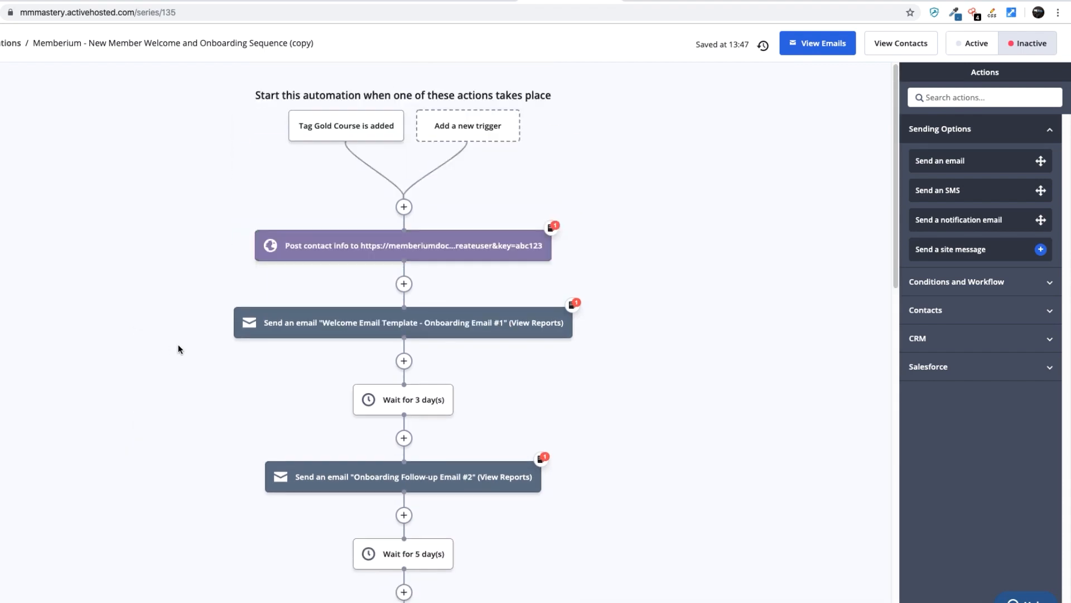